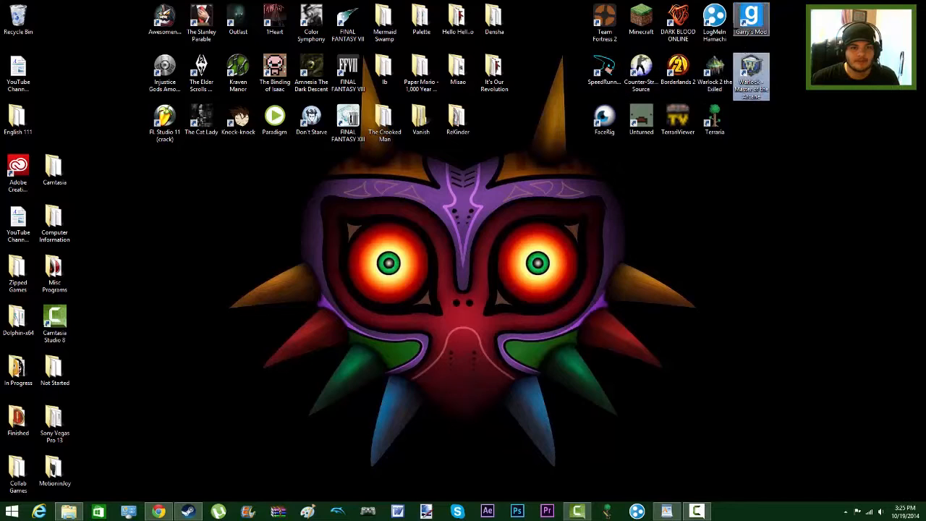
left_click(716, 20)
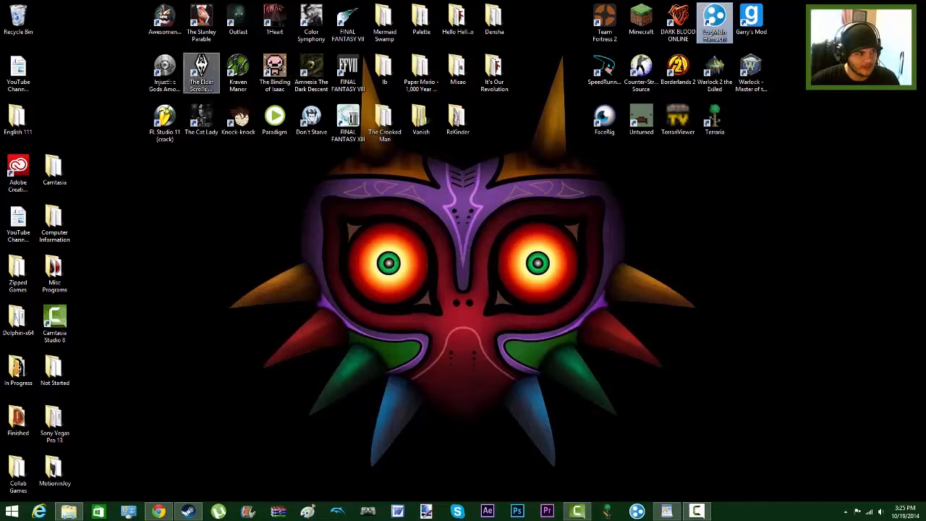
left_click(165, 69)
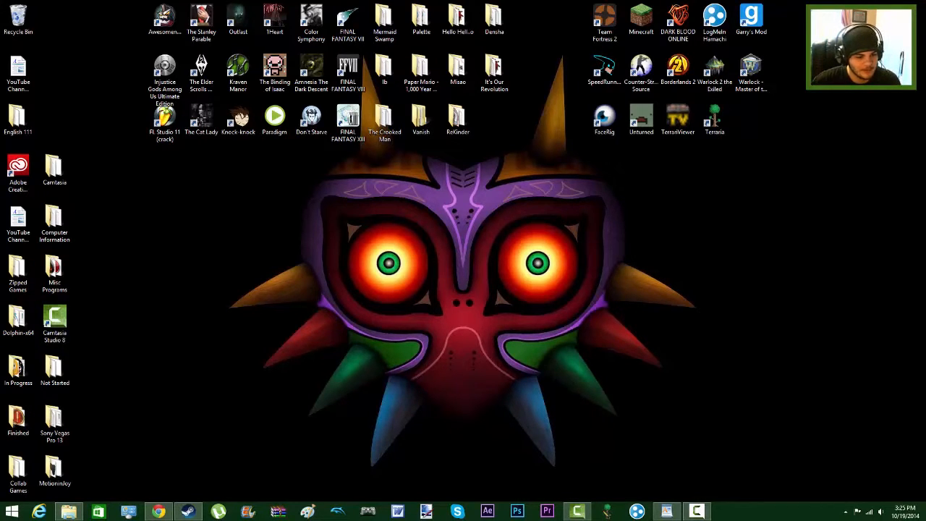
left_click(577, 511)
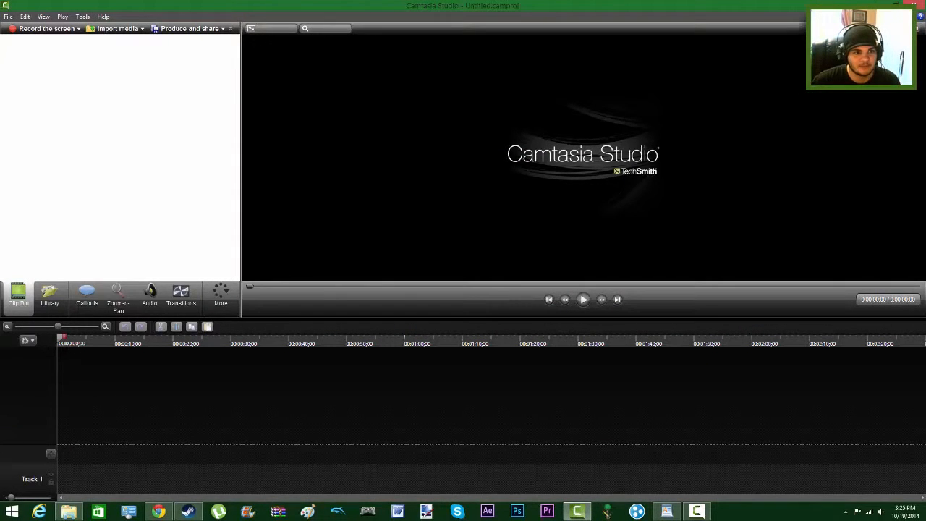
key("super+d")
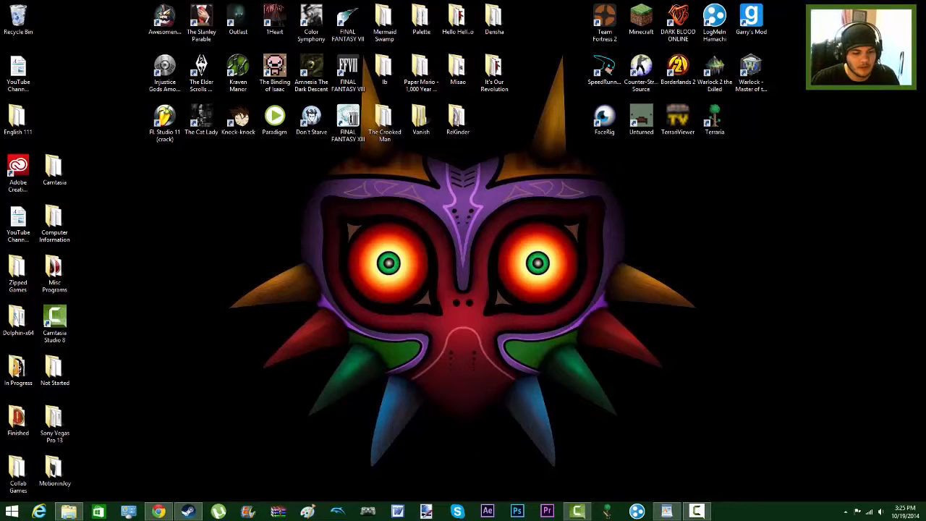
left_click(577, 511)
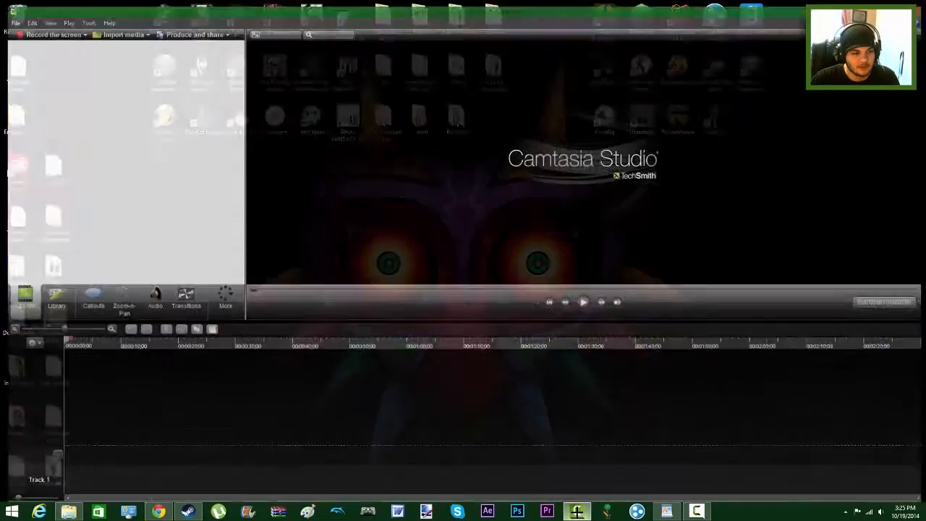
left_click(576, 512)
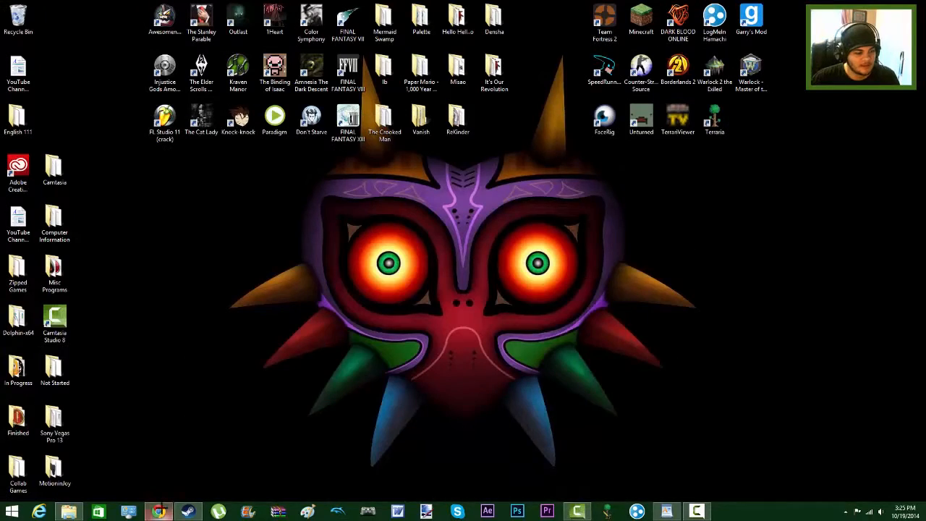
- Switch to Chrome and open the Google home page in a new tab
left_click(159, 512)
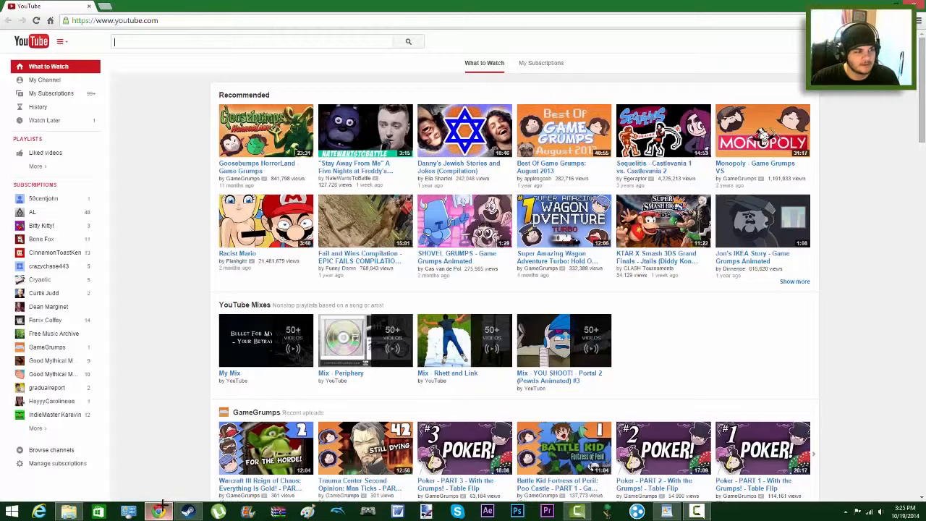
left_click(113, 8)
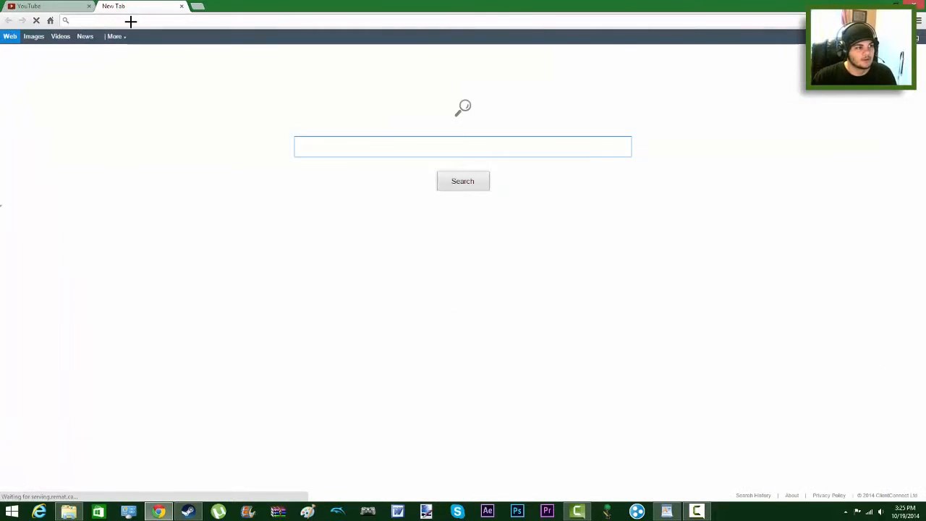
type("google.")
key("Return")
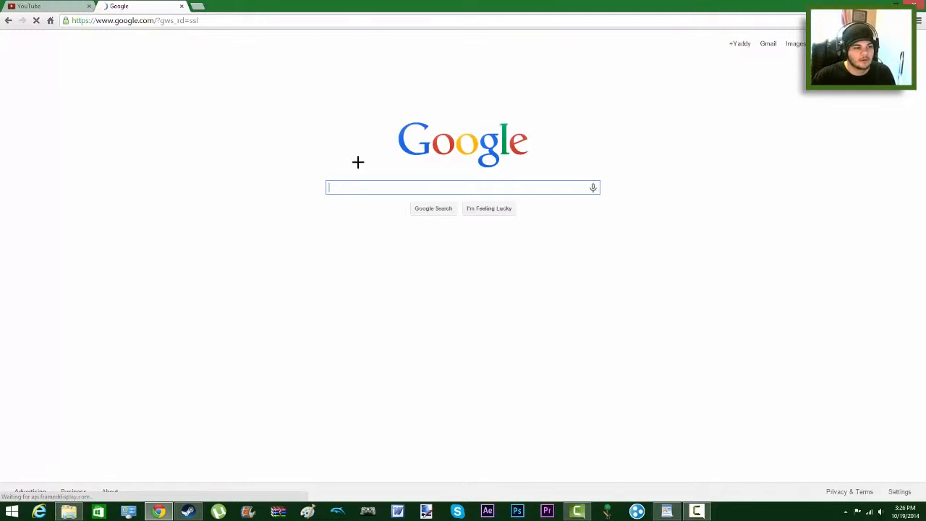
- Search Google for "majora's mask background" and show the image results
type("majoara's")
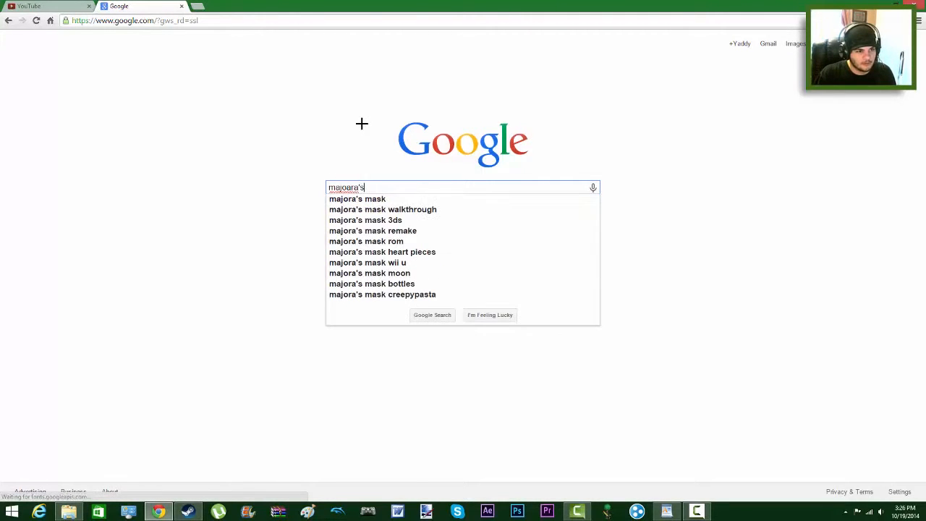
key("BackSpace")
key("BackSpace")
key("BackSpace")
key("BackSpace")
key("BackSpace")
key("BackSpace")
type("ra")
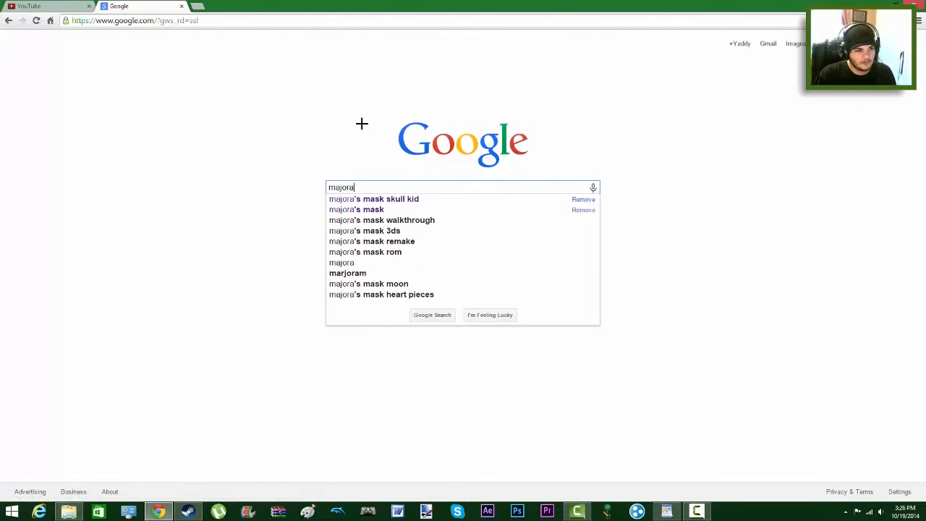
type("'s mask background")
key("Return")
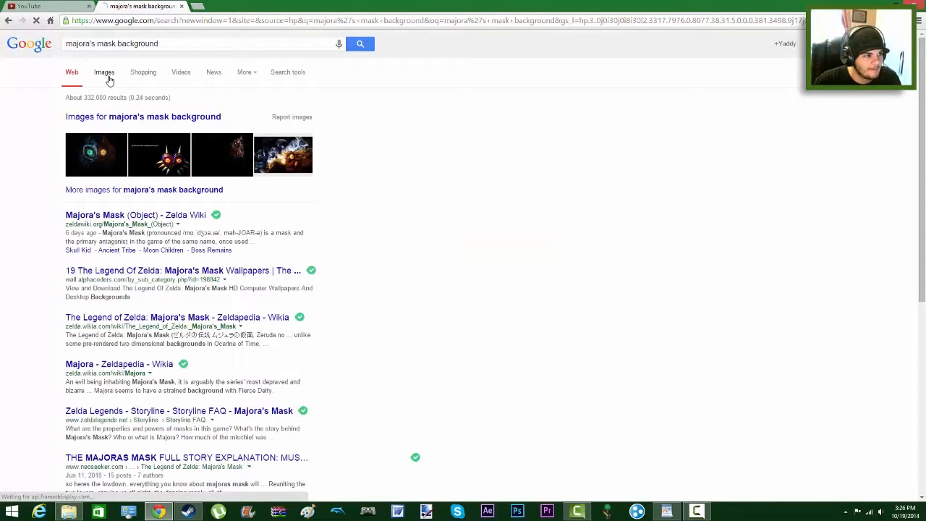
left_click(105, 73)
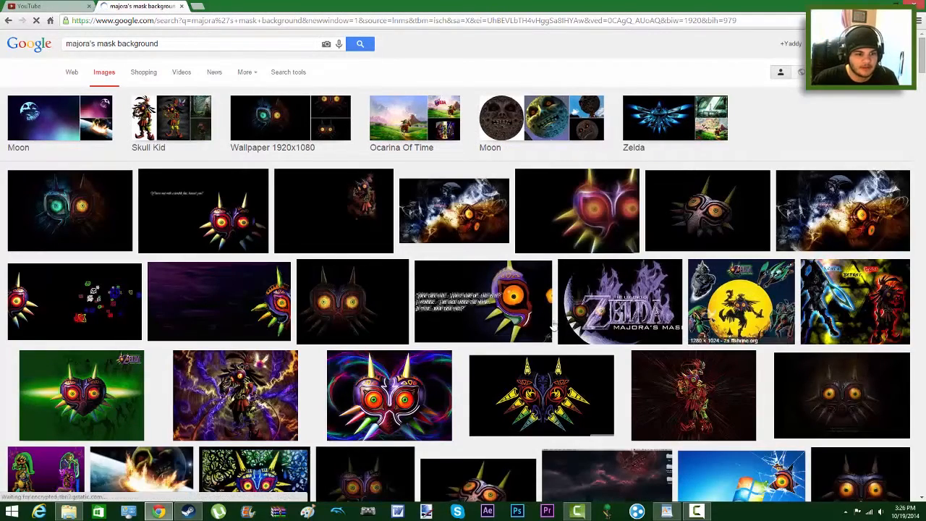
- Look through the Majora's Mask image results, preview the blue and purple mask wallpaper, and close the search tab
scroll(550, 347, "down", 1)
scroll(434, 358, "down", 3)
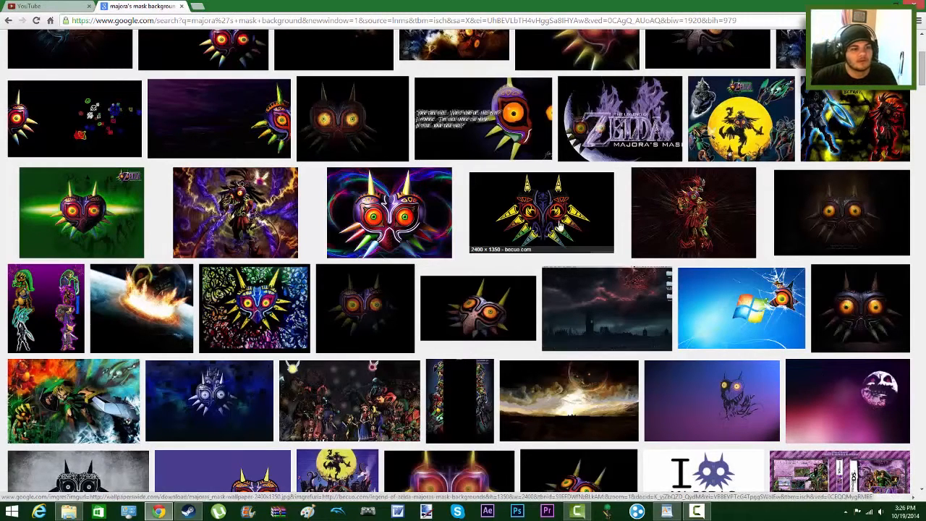
scroll(410, 227, "down", 4)
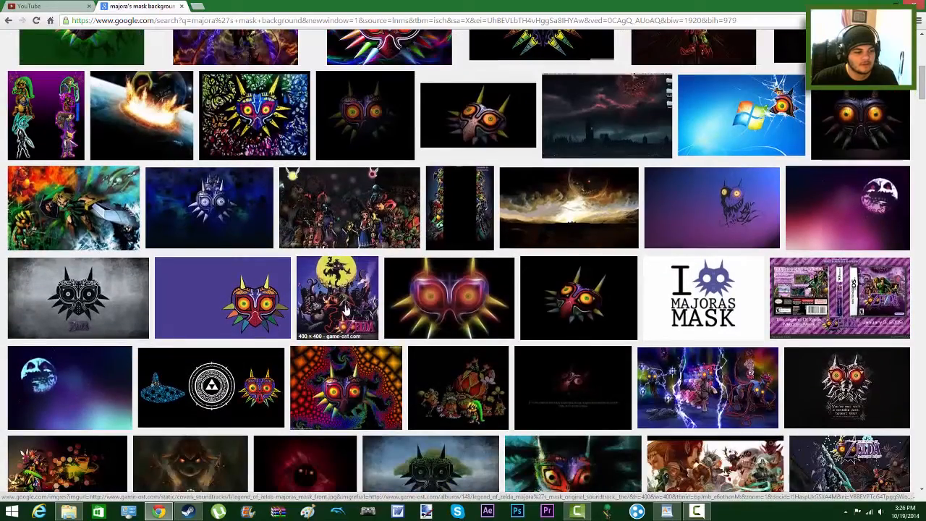
scroll(345, 309, "down", 3)
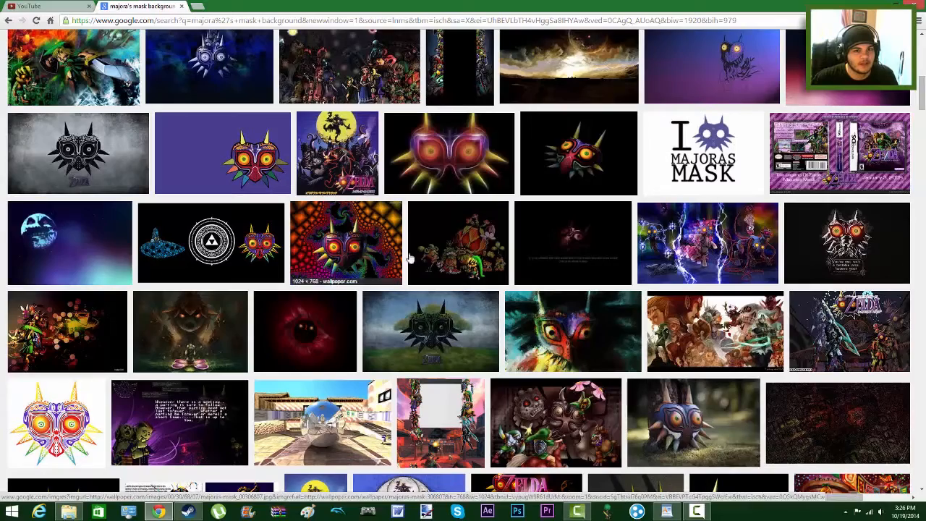
scroll(432, 255, "down", 2)
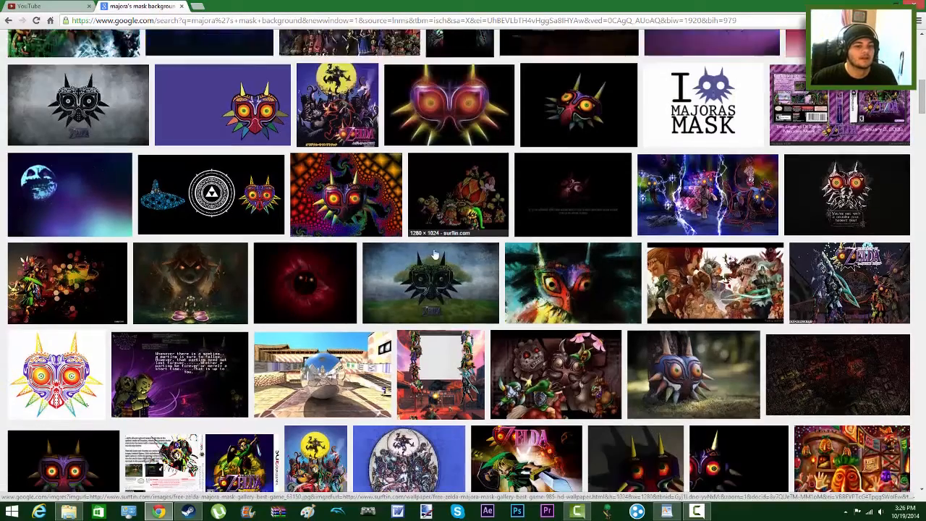
scroll(434, 251, "down", 2)
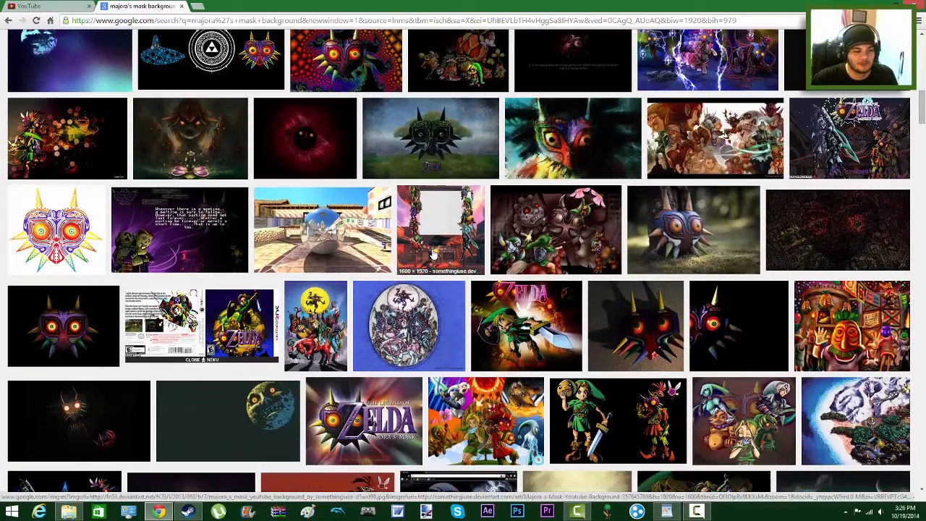
scroll(311, 318, "down", 3)
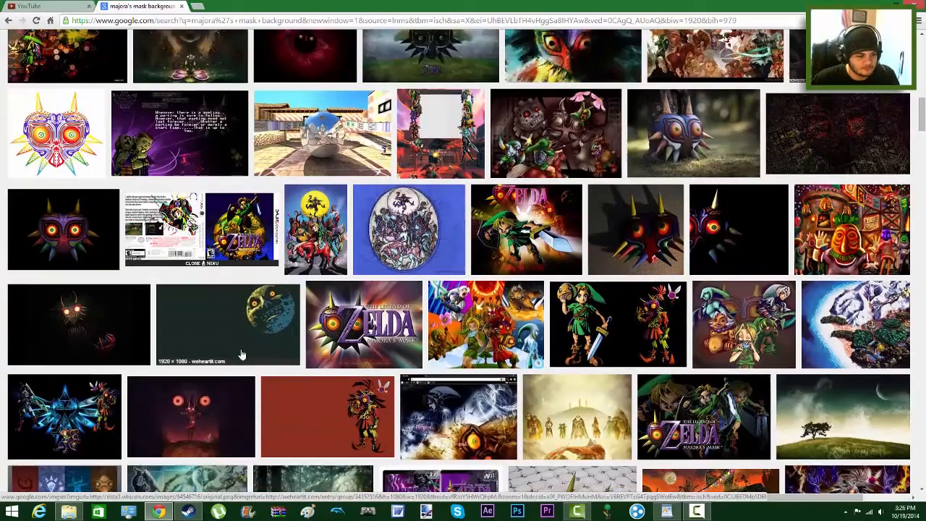
scroll(517, 270, "up", 12)
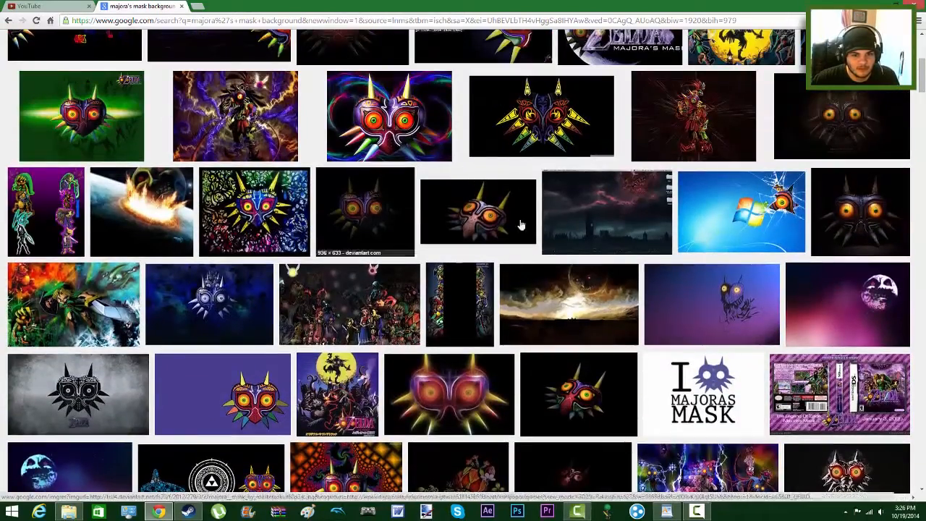
left_click(706, 296)
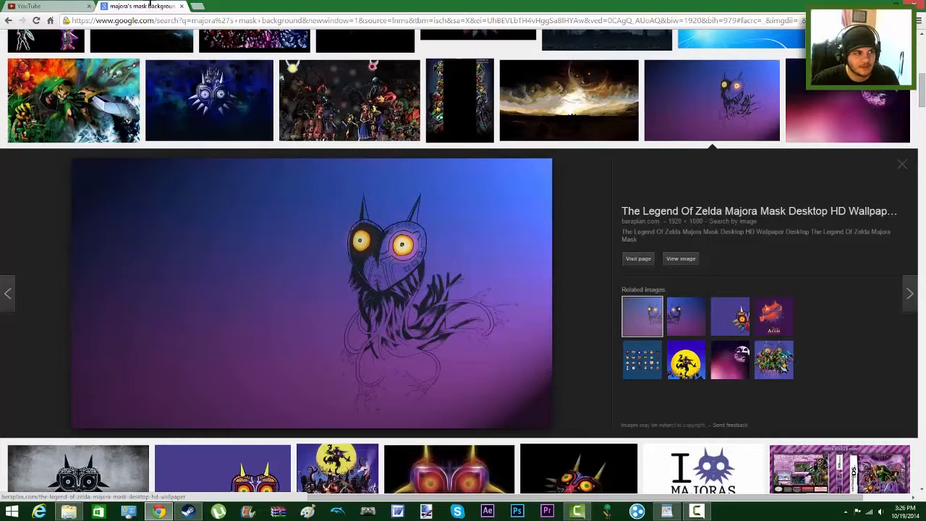
left_click(182, 5)
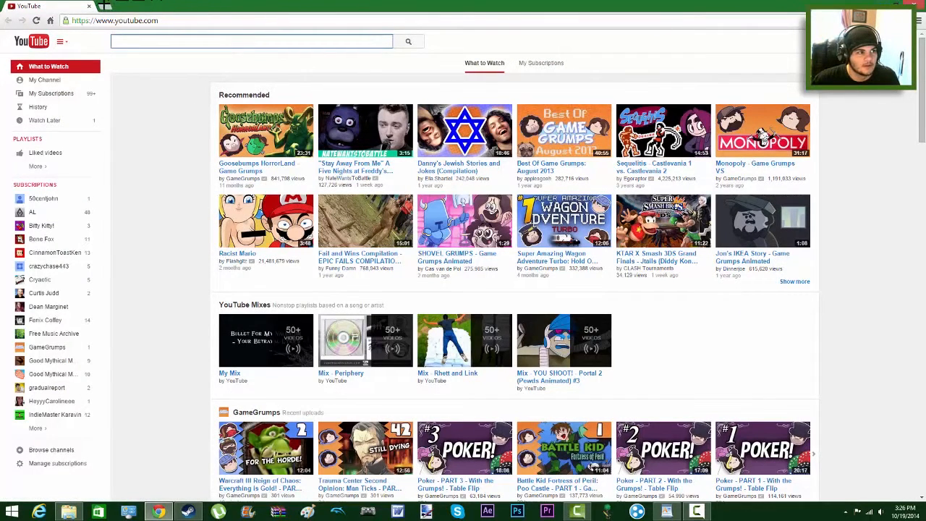
- Open picmonkey.com in a new tab and begin choosing a photo from the computer to edit
left_click(105, 6)
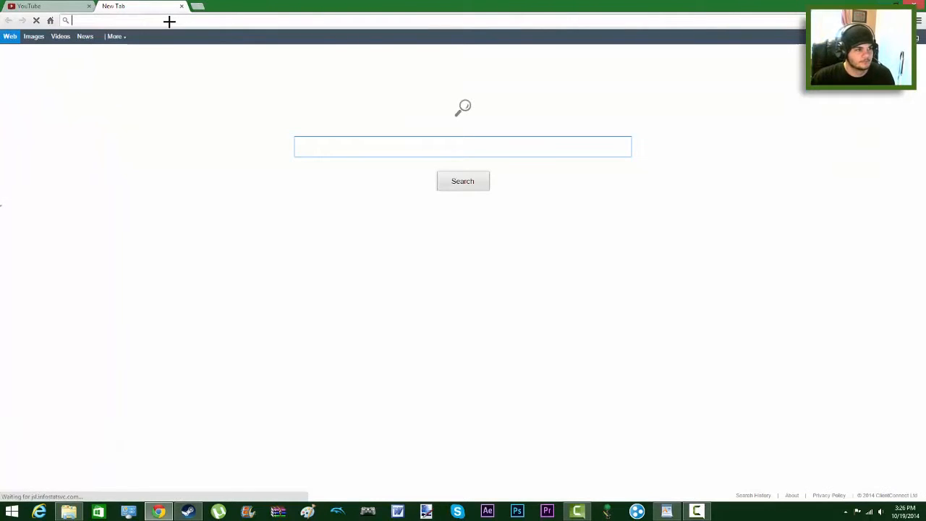
type("picmo")
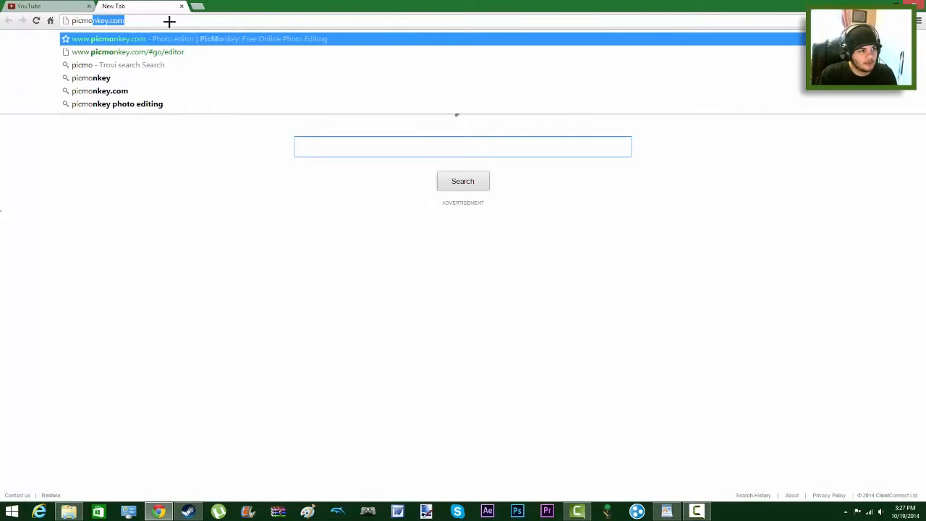
type("nkey.c")
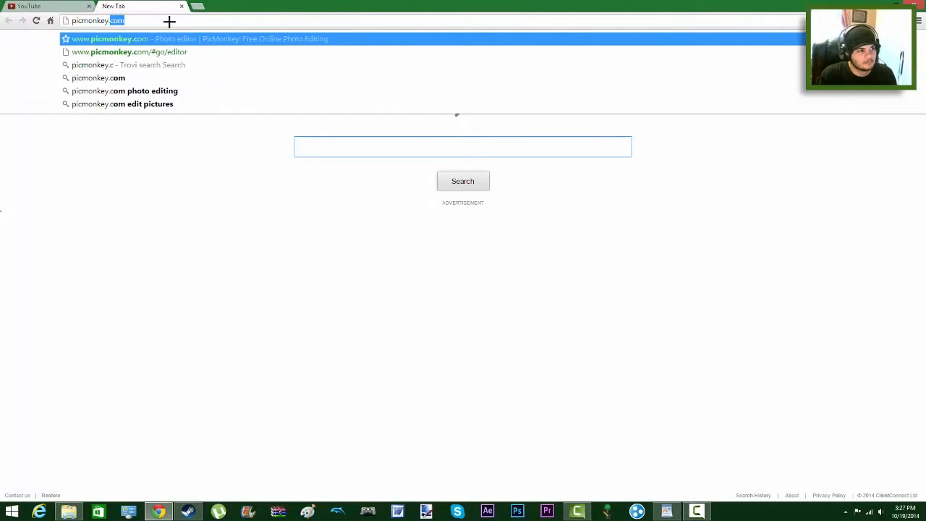
key("Return")
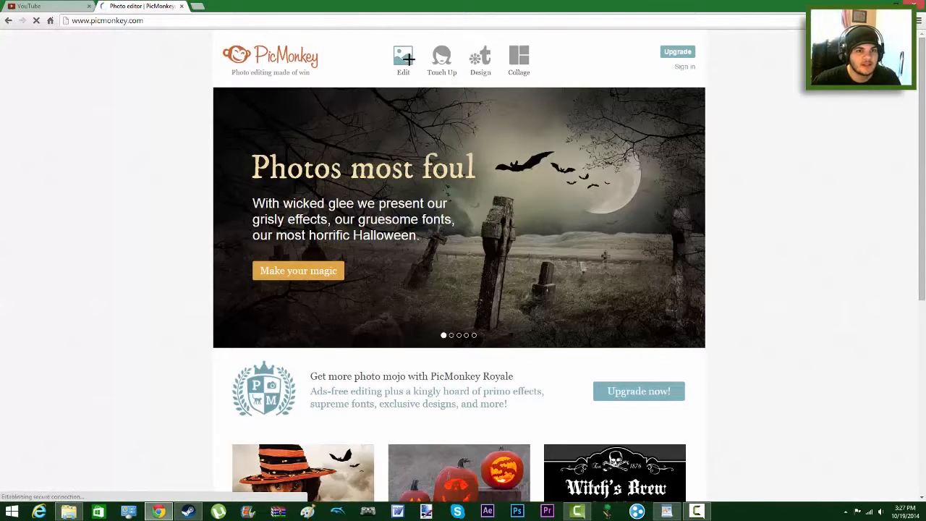
left_click(403, 58)
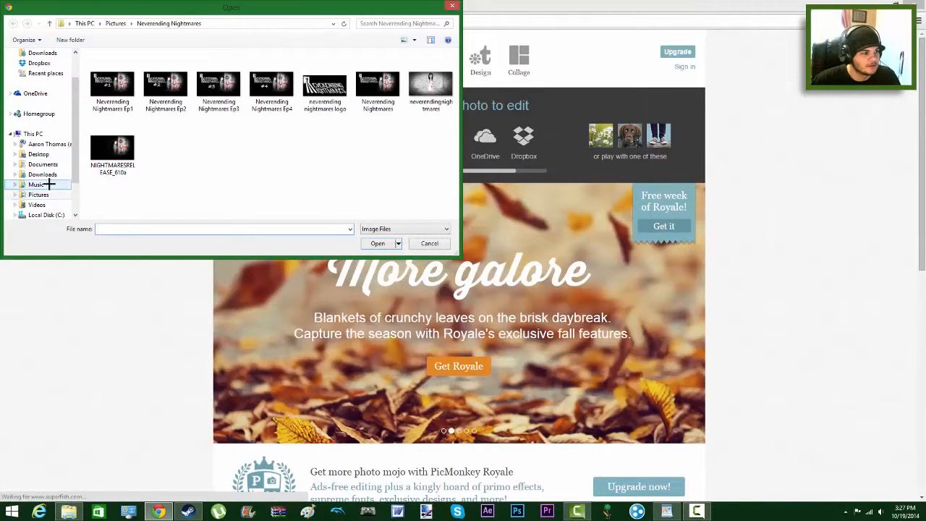
- Browse to the Backgrounds folder inside Pictures > Zelda pictures
left_click(39, 197)
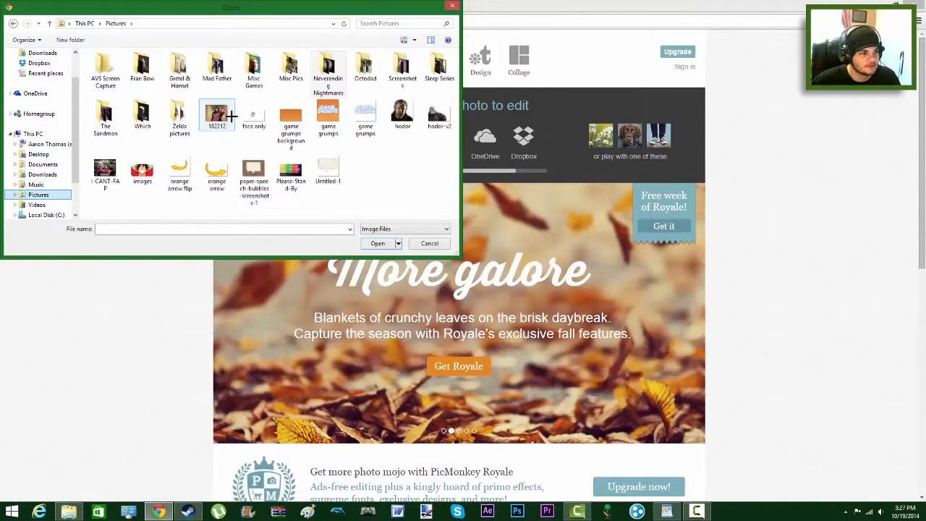
double_click(179, 114)
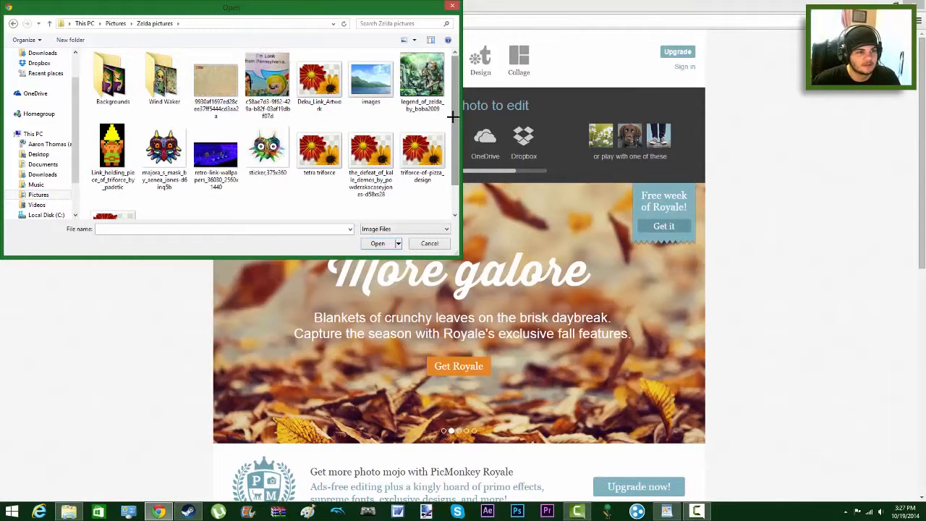
double_click(117, 75)
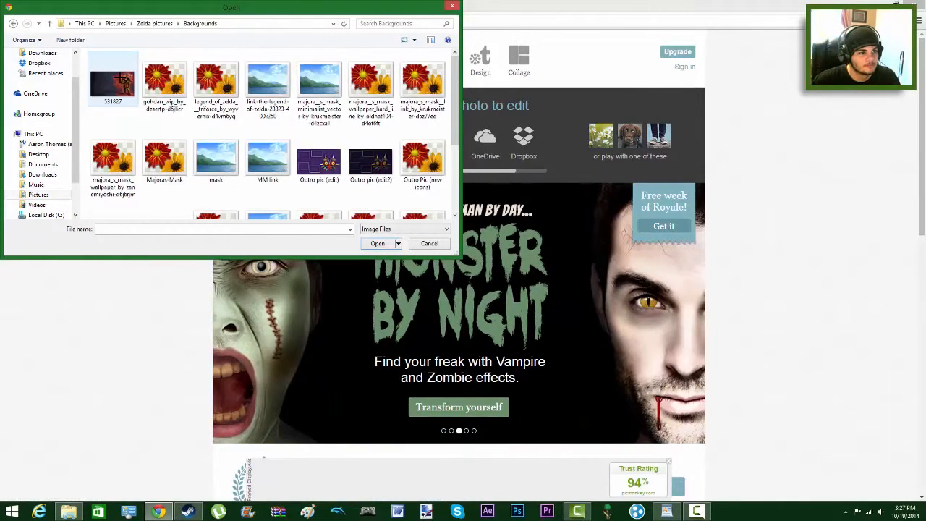
- Preview the image majora_s_mask__link_by_krukmeister-d5z77eq at full size, close it, and look through the other backgrounds
left_click(426, 87)
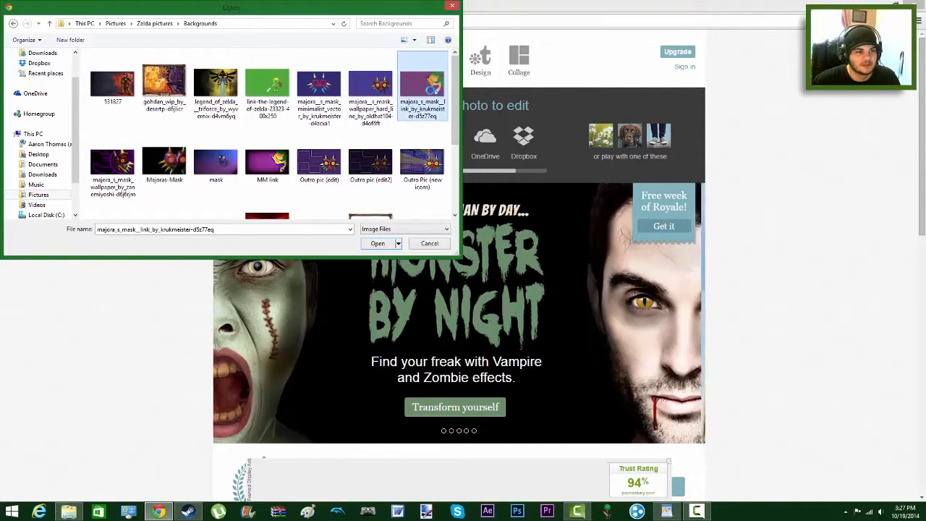
right_click(428, 90)
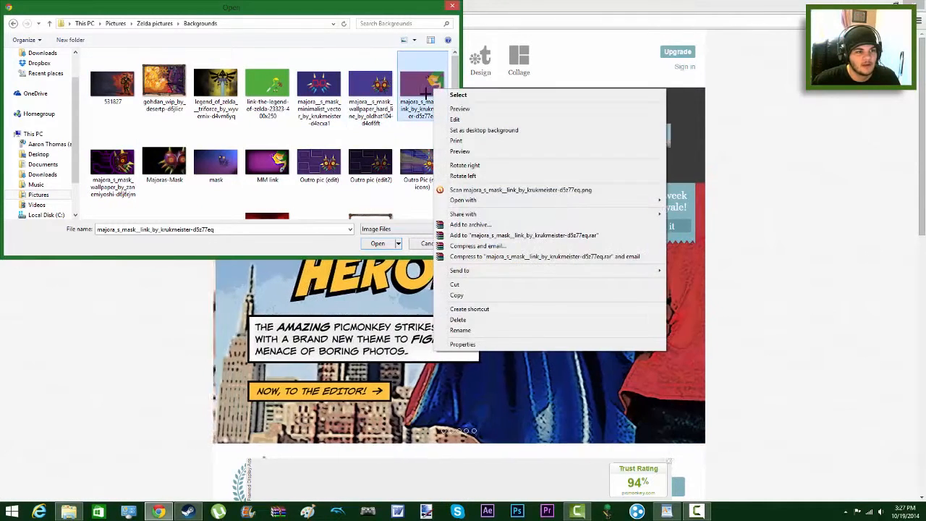
left_click(464, 108)
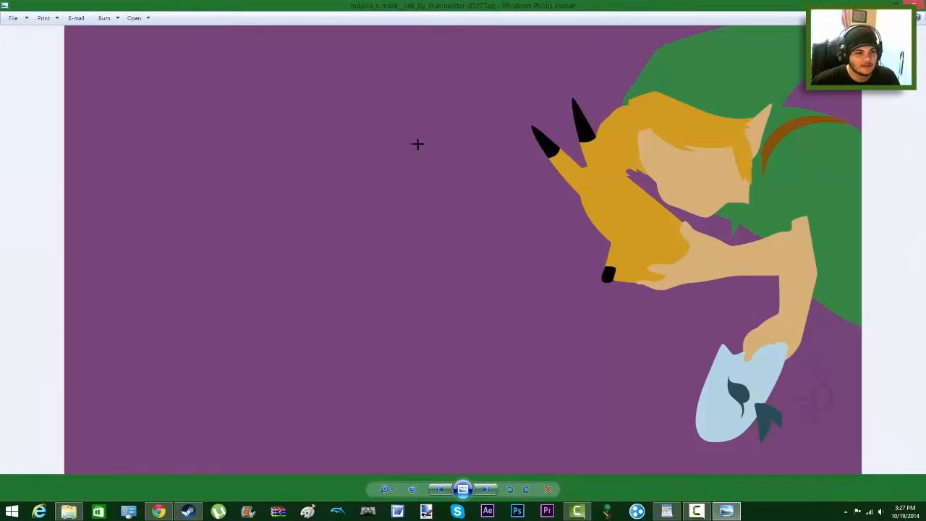
left_click(916, 4)
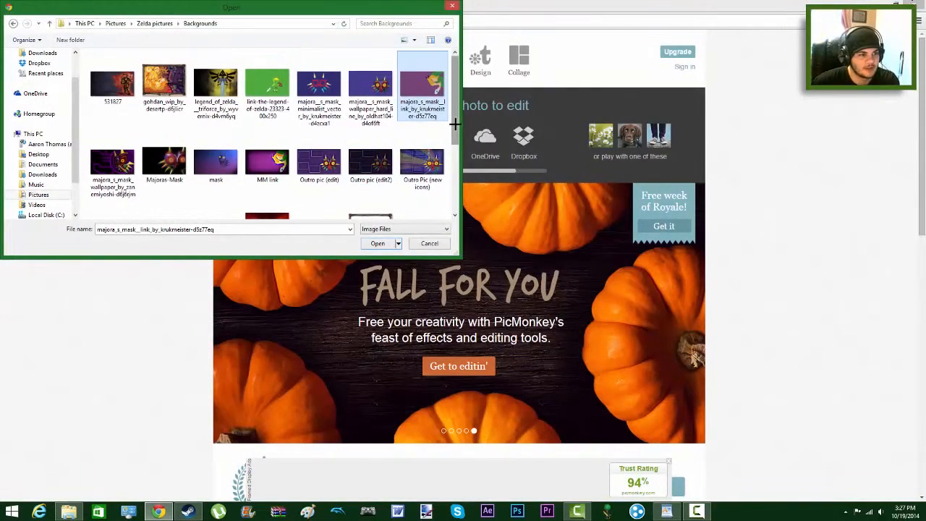
scroll(454, 125, "down", 1)
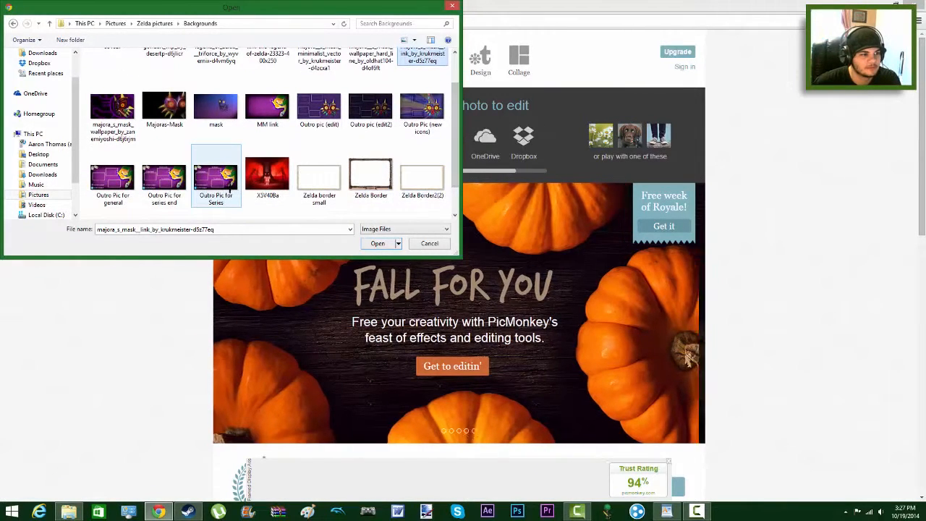
- Open the Outro Pic for Series image to view its layout, and return to the picmonkey.com home page
double_click(202, 179)
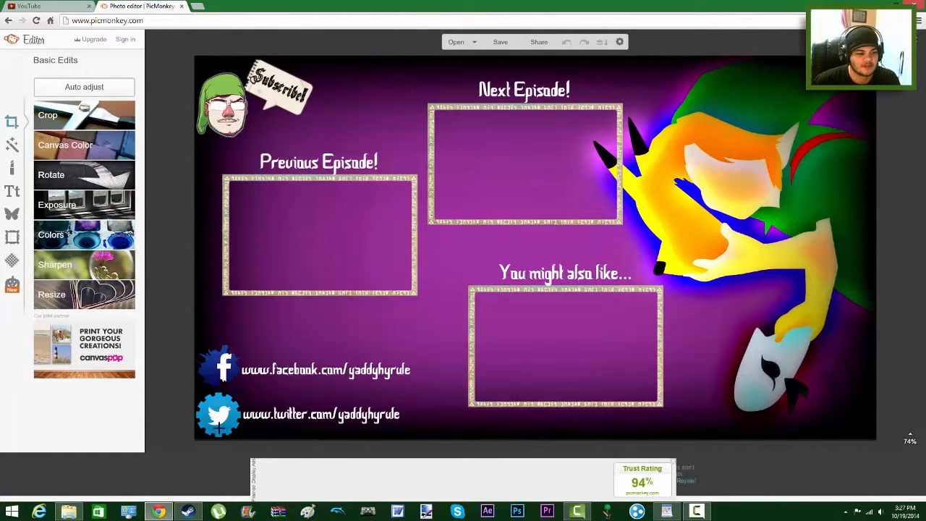
left_click(135, 20)
key("Return")
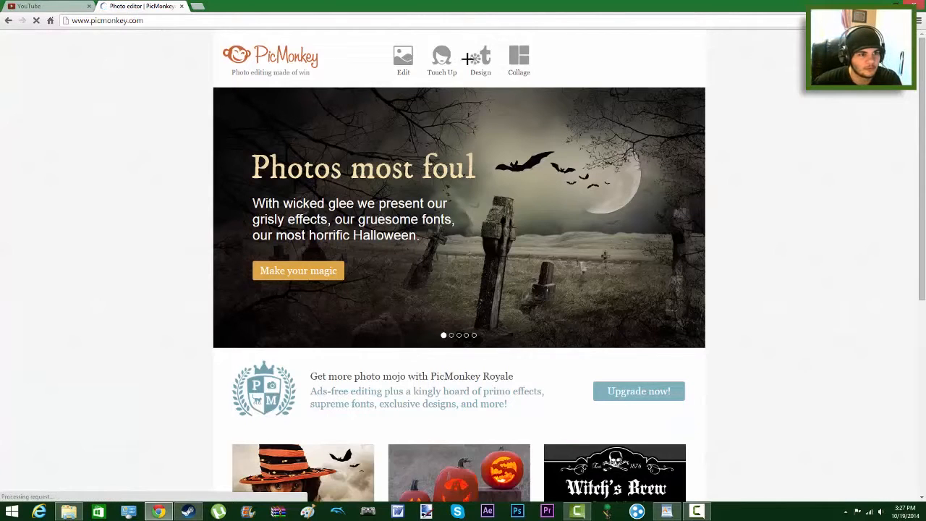
- Open the image named mask from the Backgrounds folder for editing
left_click(403, 58)
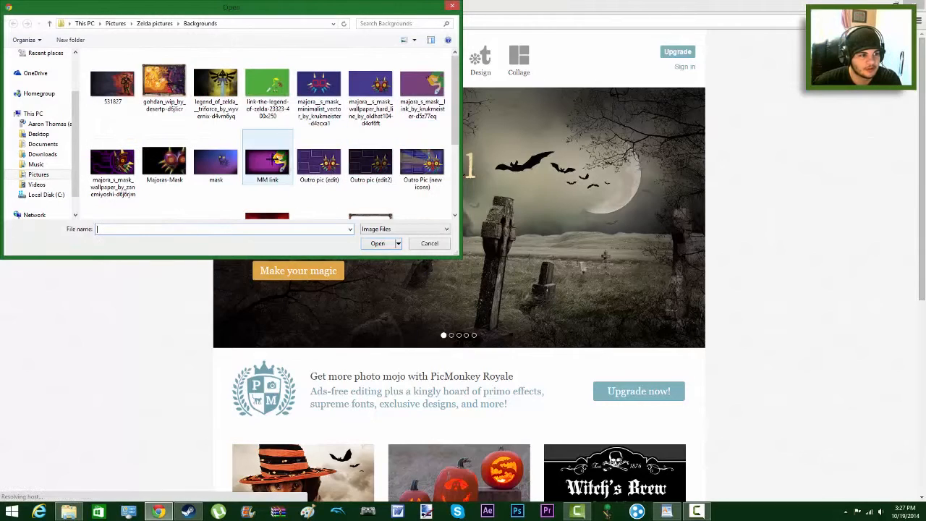
left_click(224, 162)
double_click(227, 166)
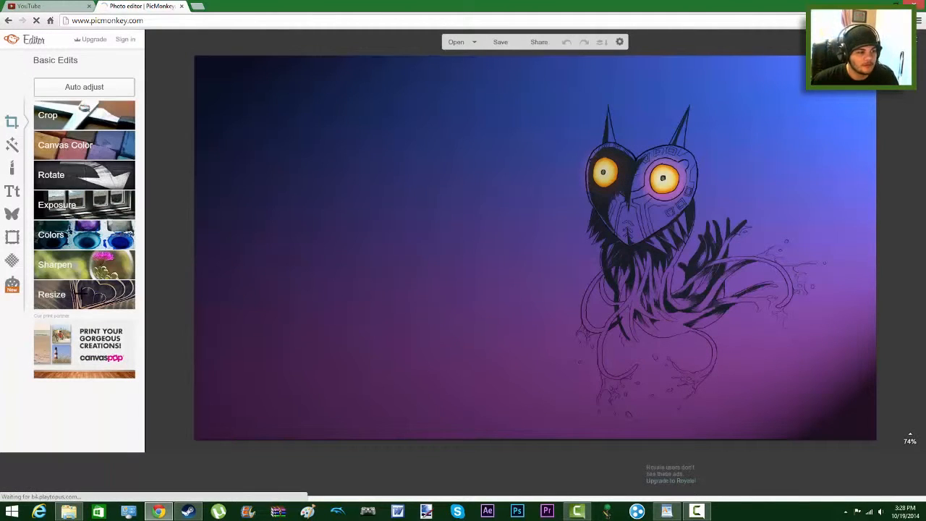
- Close the pop-up tab and the antivirus alert, and show the list of photo effects
left_click(14, 149)
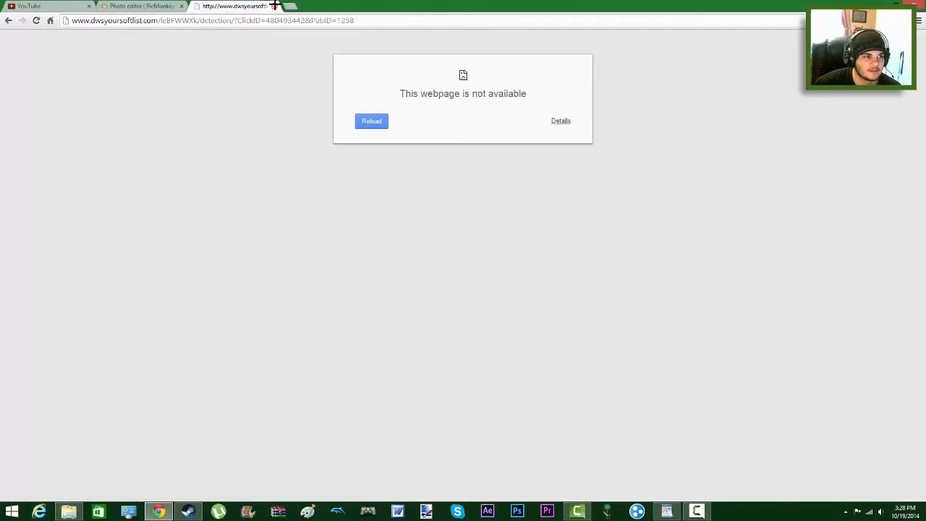
left_click(275, 5)
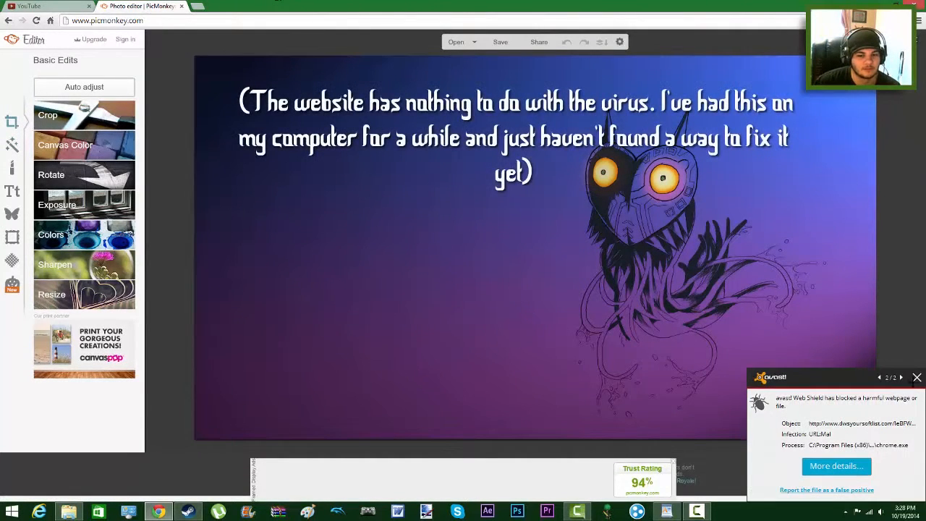
left_click(917, 376)
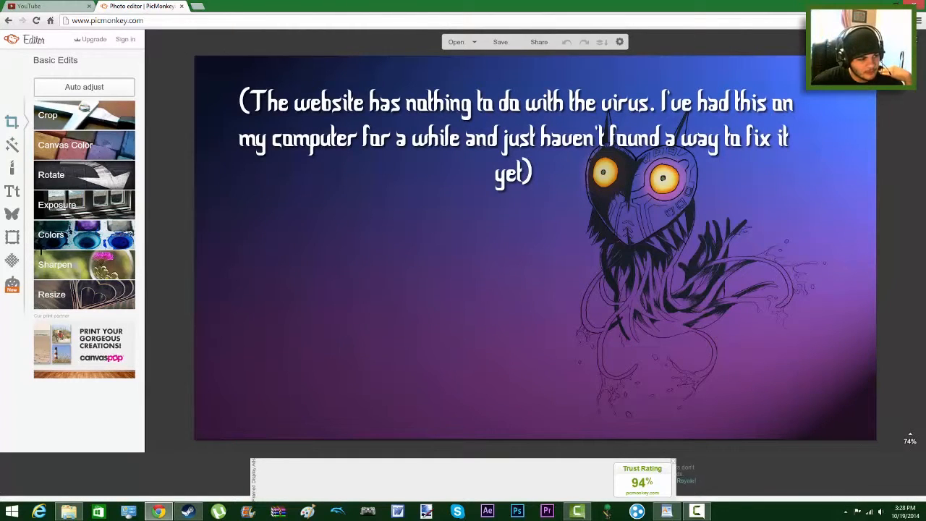
left_click(11, 145)
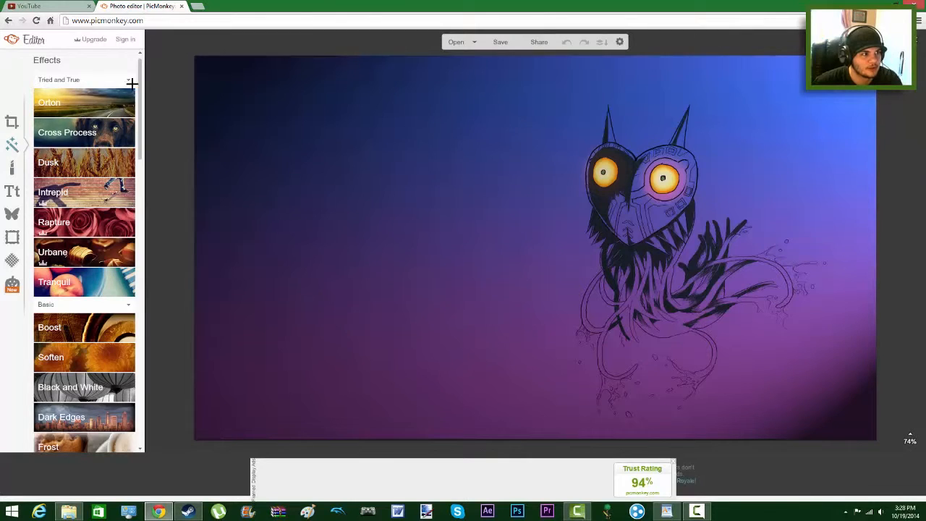
- Preview the Tried and True effects on the mask image, including Orton, Dusk, Intrepid and Tranquil
mouse_move(140, 76)
left_mouse_down()
mouse_move(128, 158)
mouse_move(133, 210)
mouse_move(153, 95)
mouse_move(133, 62)
left_mouse_up()
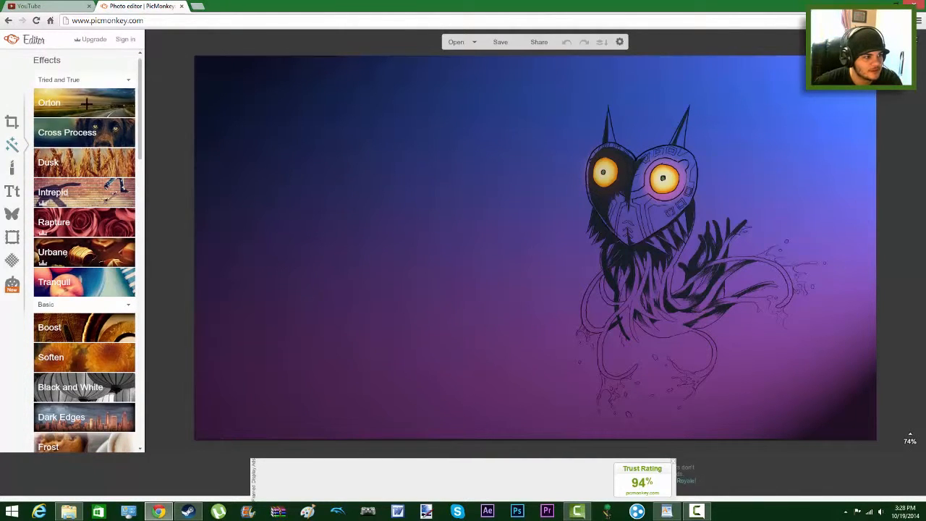
left_click(90, 90)
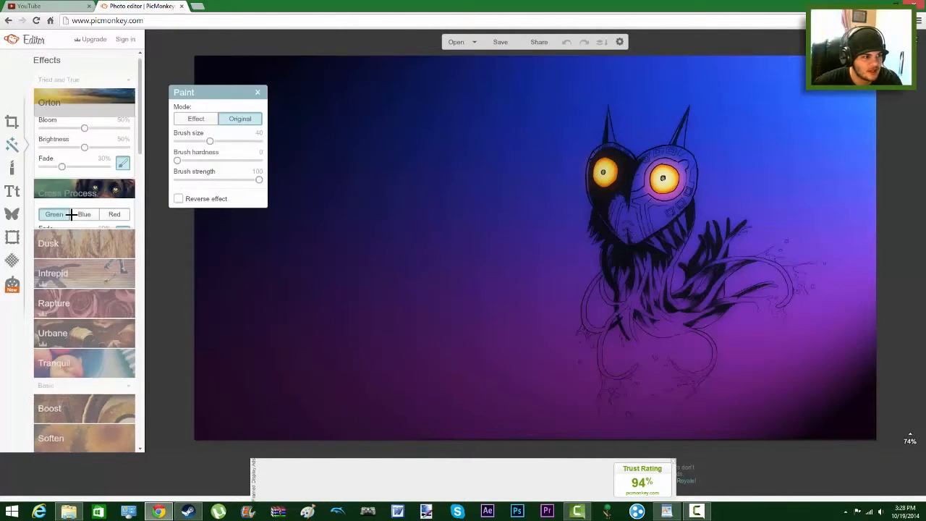
left_click(72, 212)
left_click(72, 222)
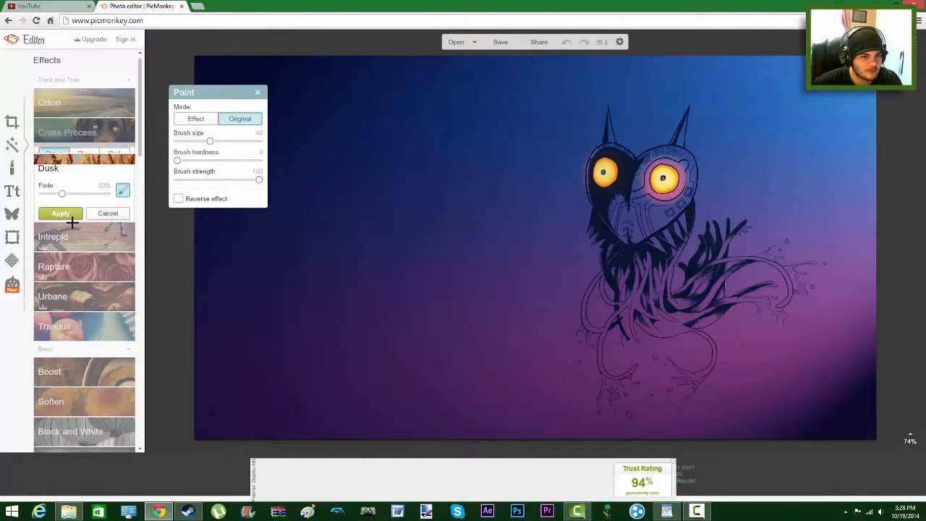
left_click(74, 234)
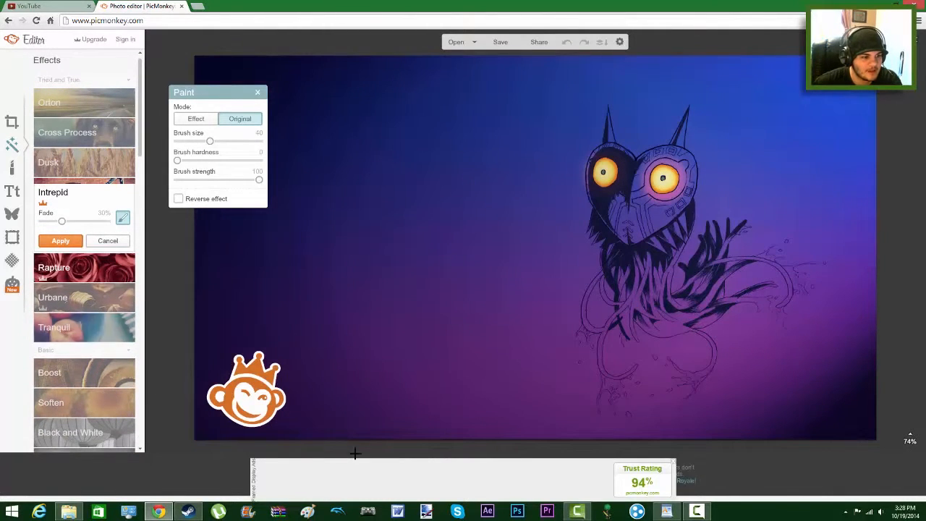
left_click(95, 332)
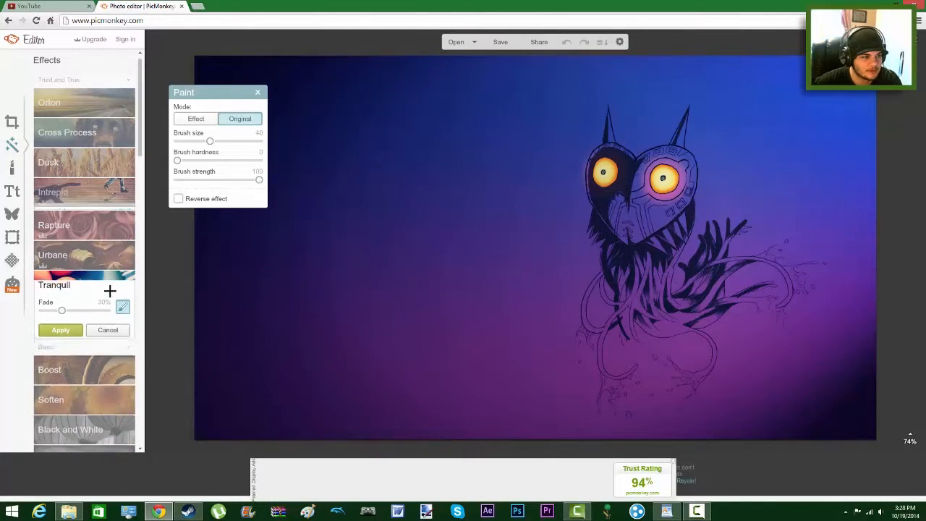
- Preview the Basic effects Boost, Soften, Black and White, Dark Edges, Frost and Sepia on the image
left_click_drag(139, 155, 133, 202)
scroll(133, 202, "down", 2)
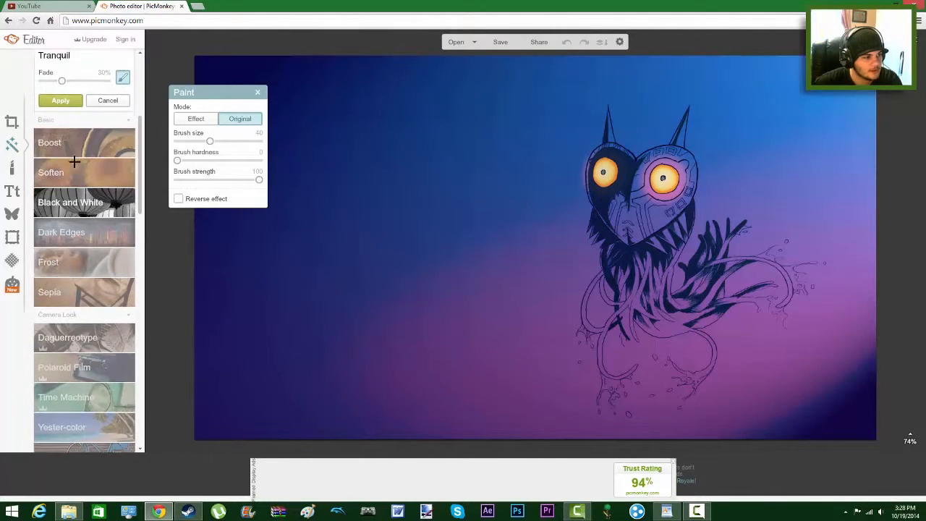
left_click(72, 153)
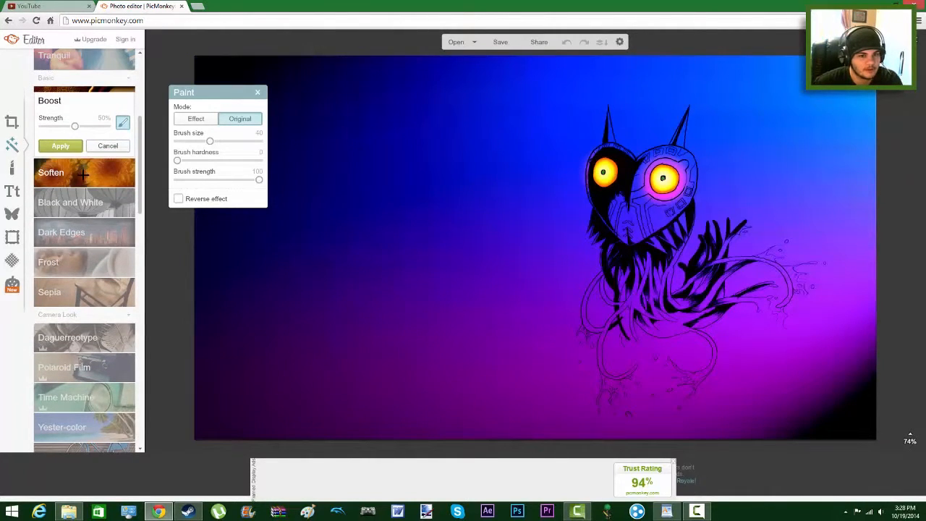
left_click(83, 173)
left_click(79, 220)
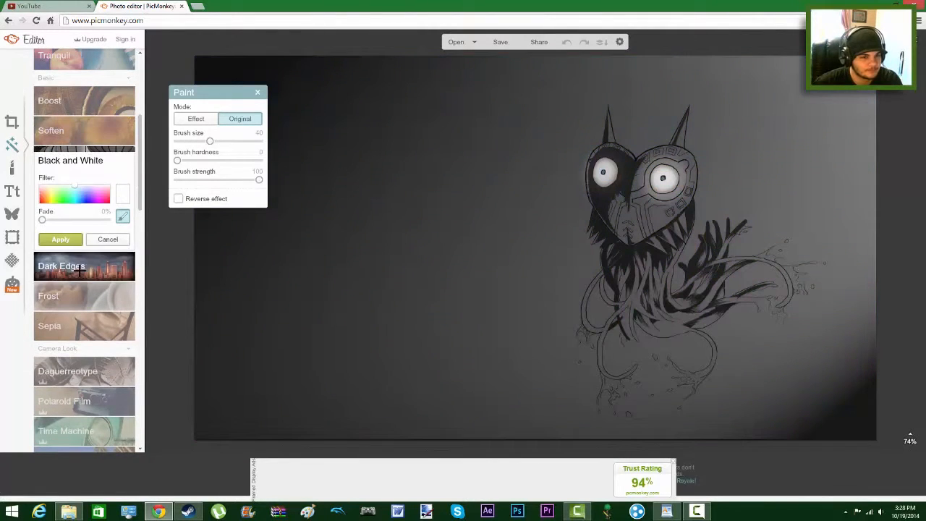
left_click(80, 269)
left_click(83, 335)
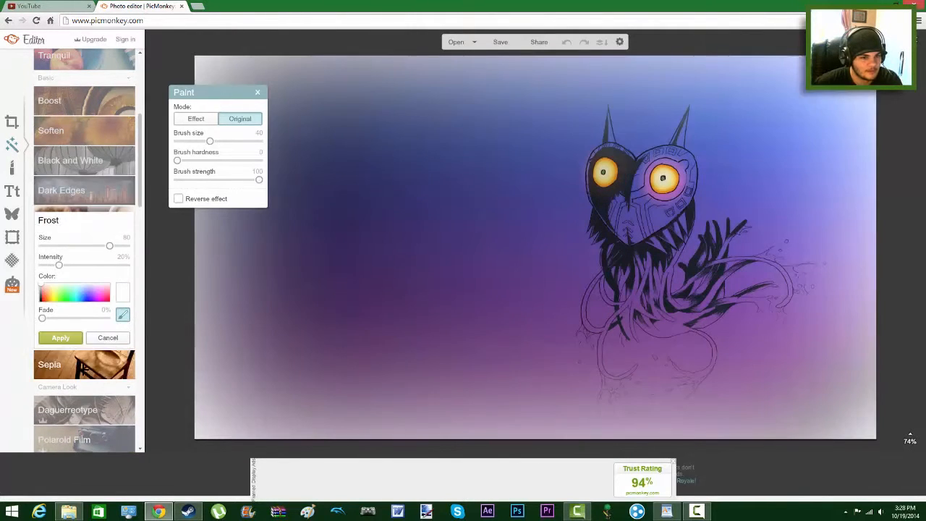
left_click(84, 366)
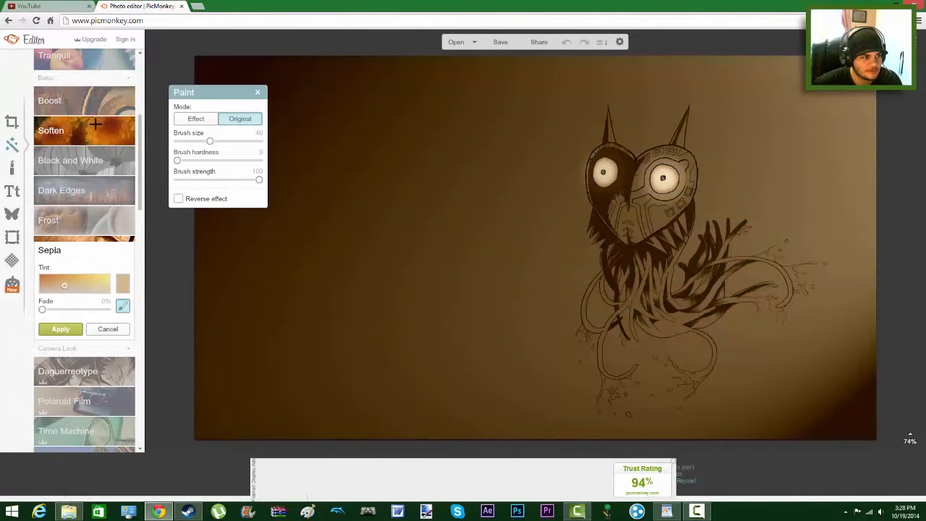
- Apply the Boost effect to the mask image at 50% strength
left_click(95, 125)
left_click(94, 101)
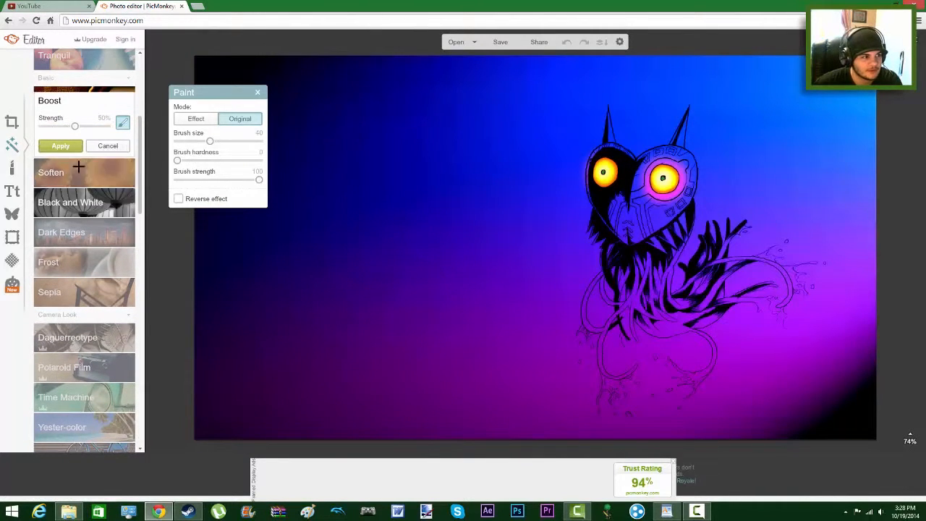
left_click(63, 146)
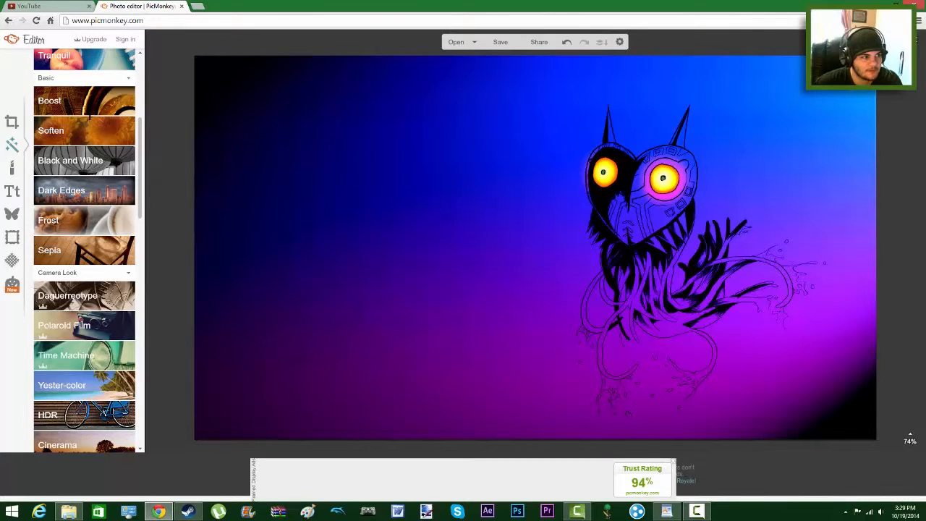
- Compare Soften with Boost, and apply Boost a second time at 50% strength
left_click(82, 130)
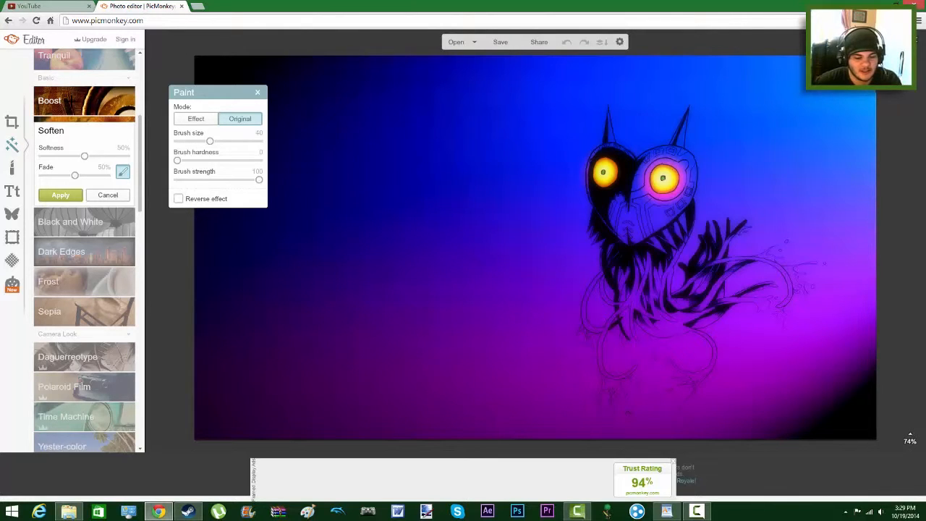
left_click(70, 104)
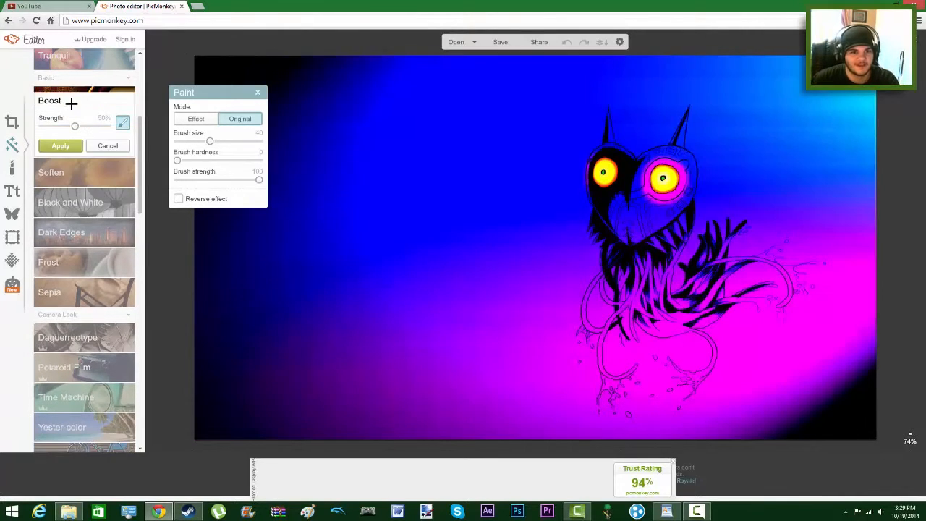
left_click(74, 172)
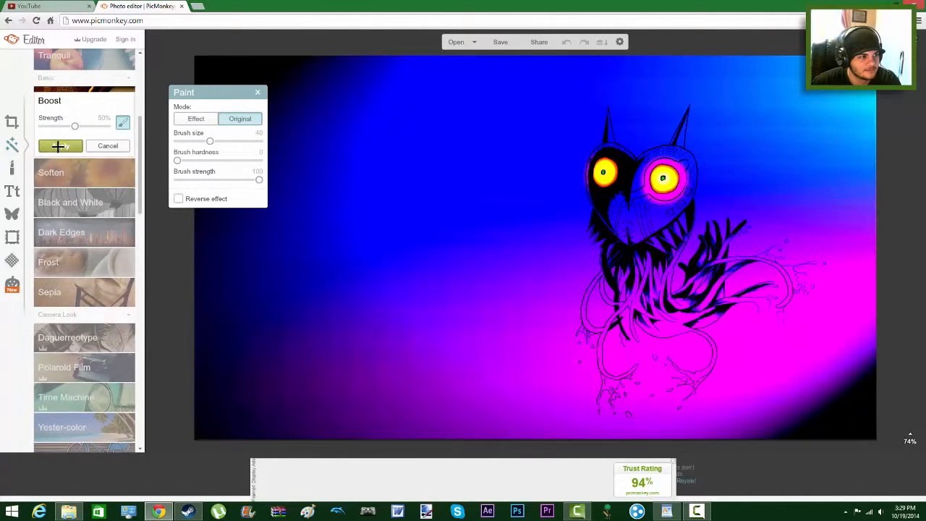
left_click(58, 147)
- Preview a third Boost, discard it, and apply Soften with 50% softness and 50% fade instead
left_click(86, 102)
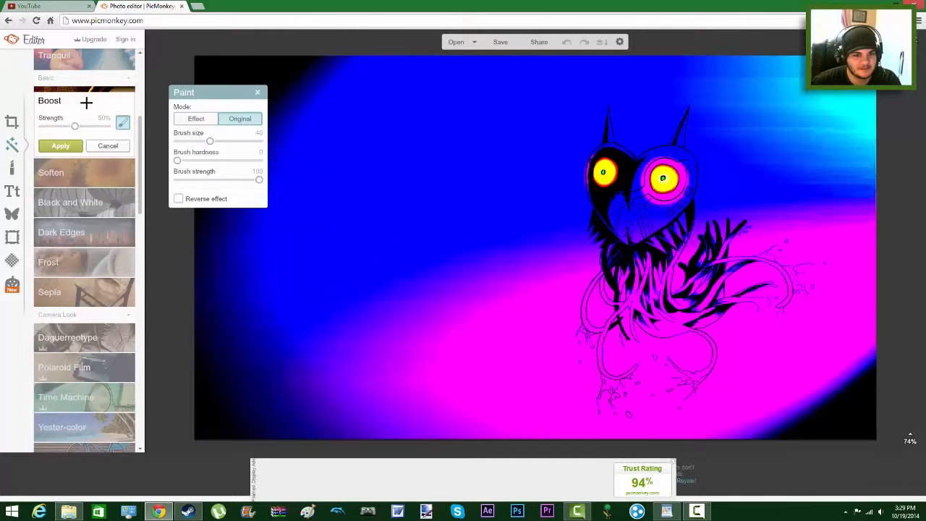
left_click(79, 172)
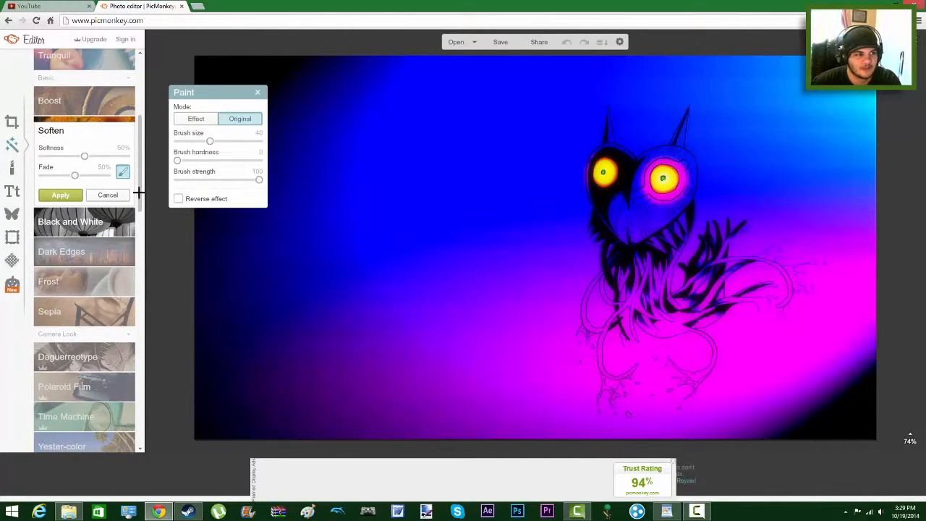
left_click(65, 194)
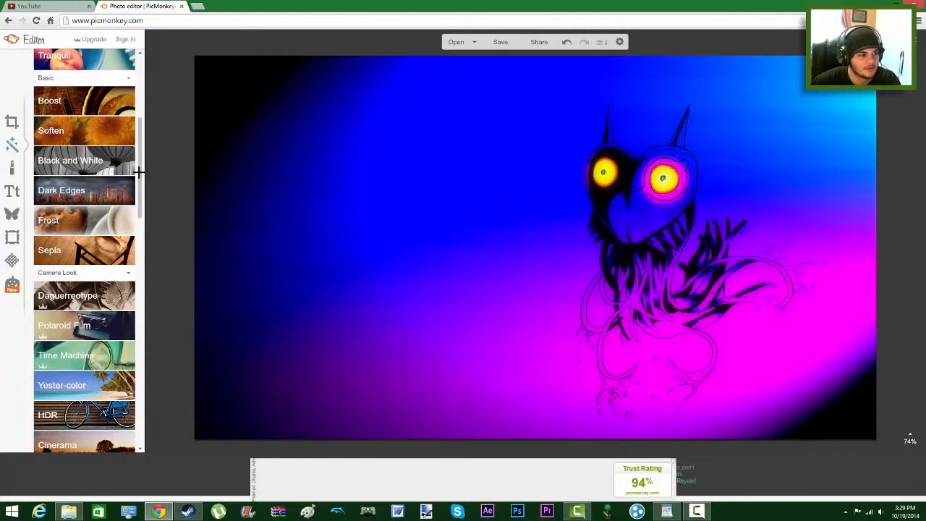
- Preview the Dark Edges and Frost effects on the softened image, and cancel both
scroll(101, 185, "down", 1)
left_click(104, 175)
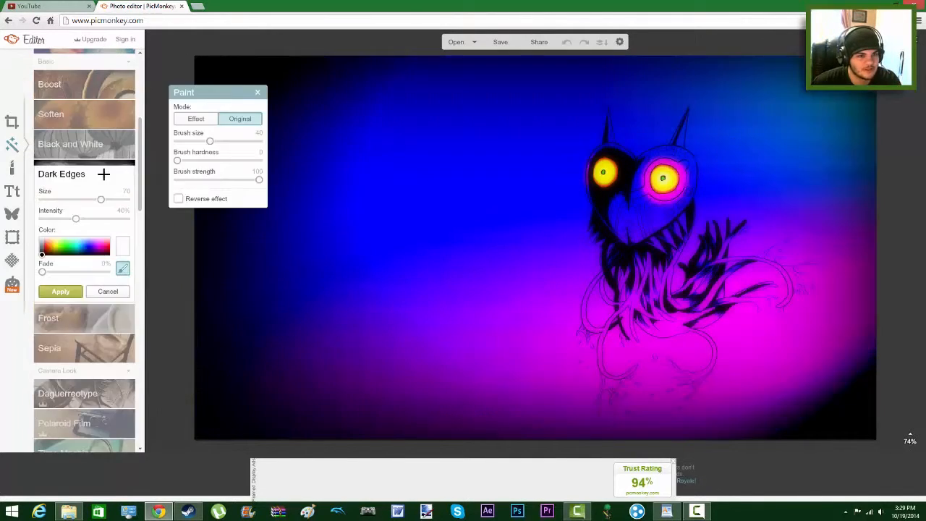
left_click(107, 291)
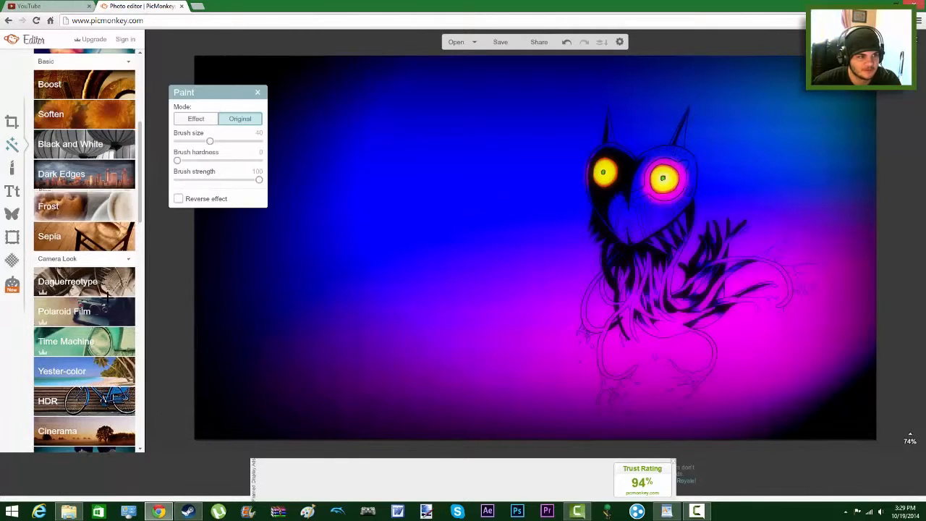
left_click(76, 205)
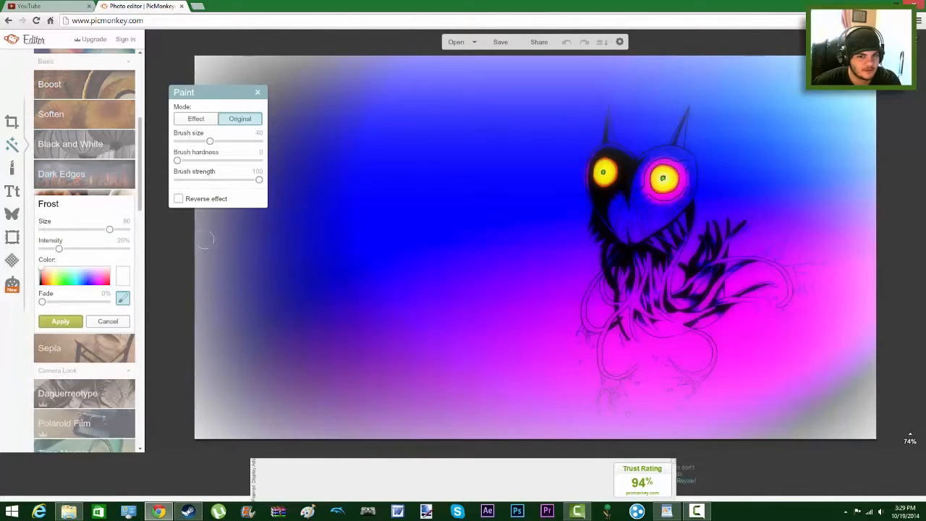
left_click(116, 321)
- Preview the HDR, Holga, Lens Flare and Sunglow effects on the mask image without applying them
scroll(139, 226, "down", 3)
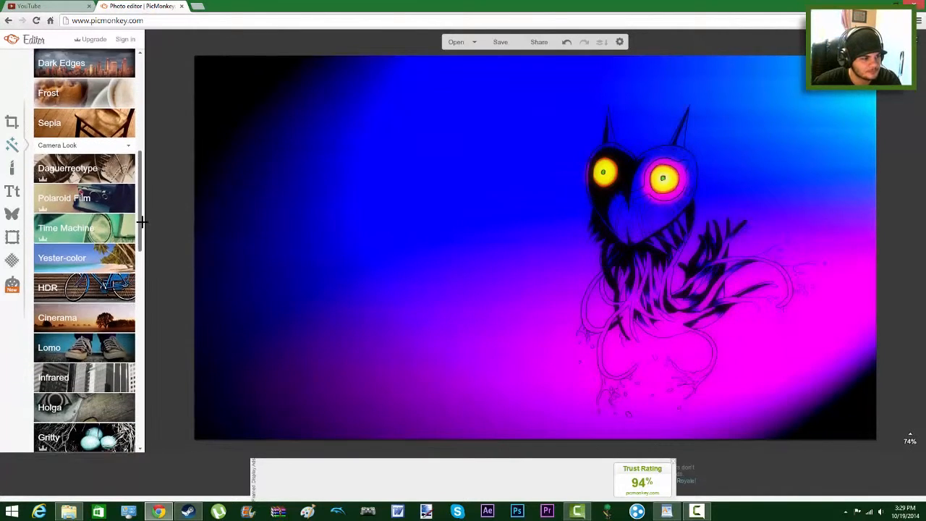
left_click(87, 229)
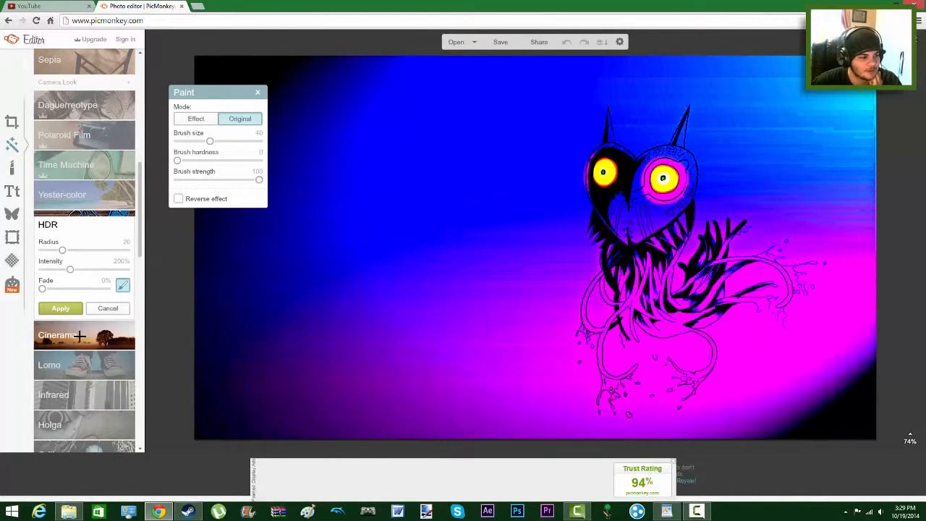
left_click(82, 426)
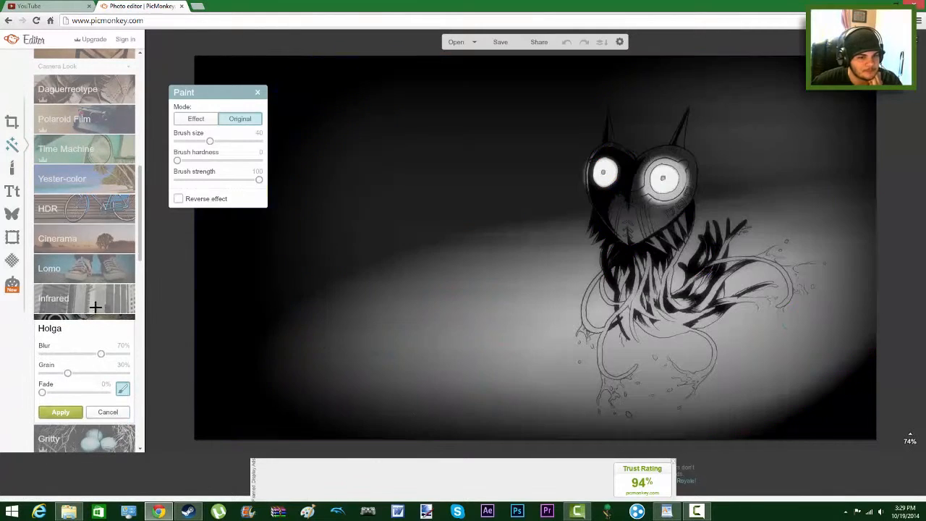
scroll(95, 307, "down", 5)
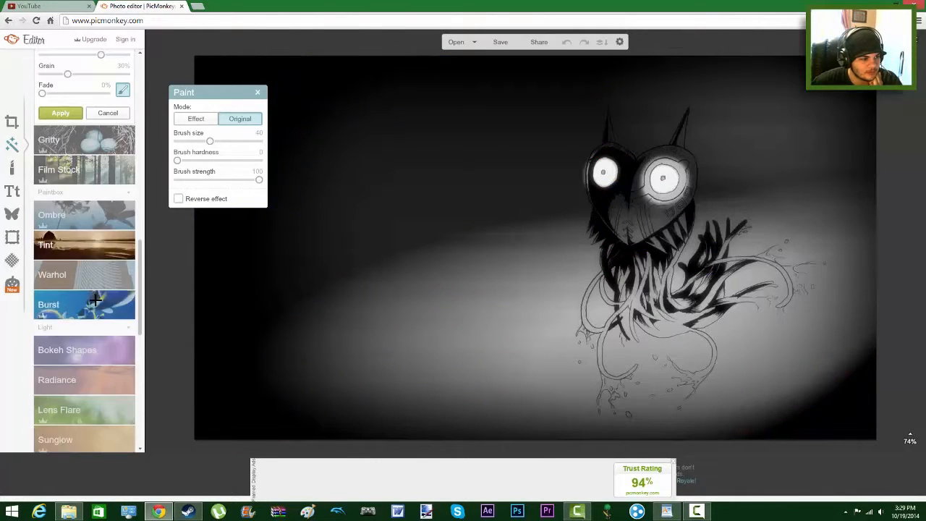
scroll(95, 297, "down", 1)
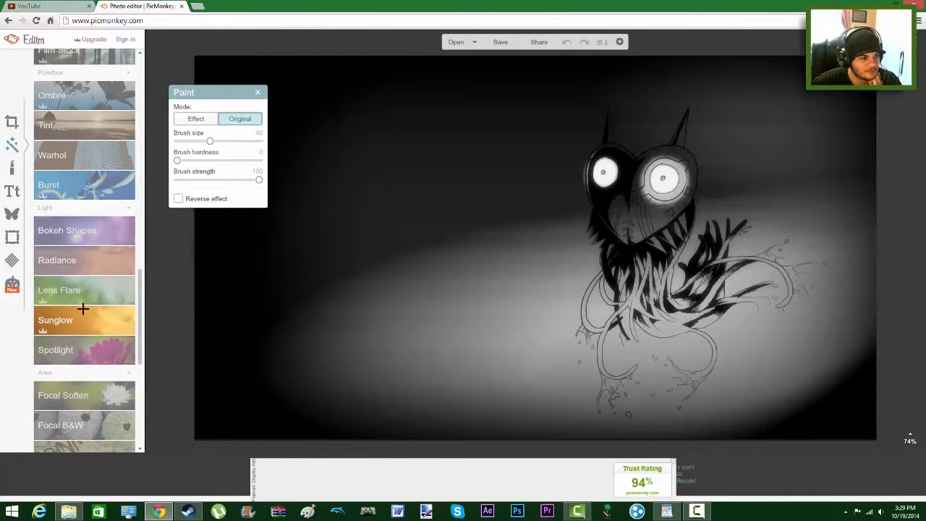
left_click(87, 292)
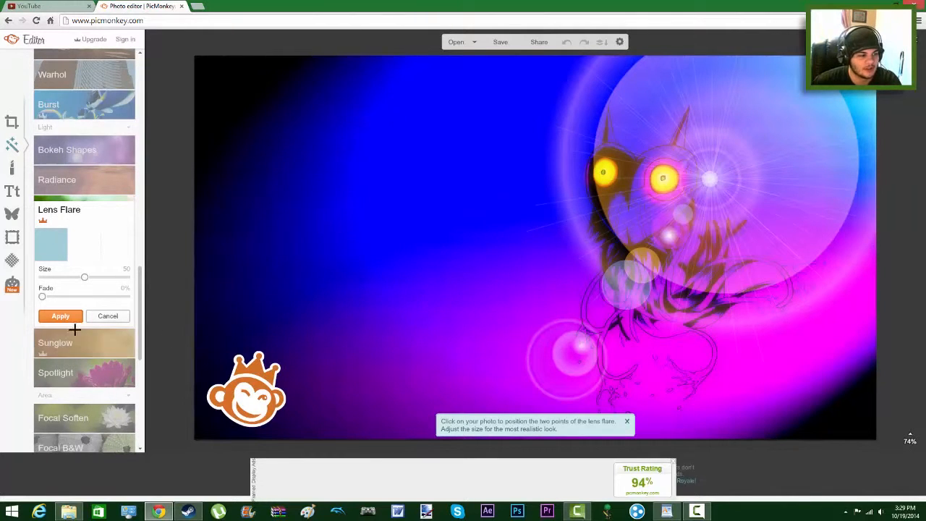
left_click(62, 350)
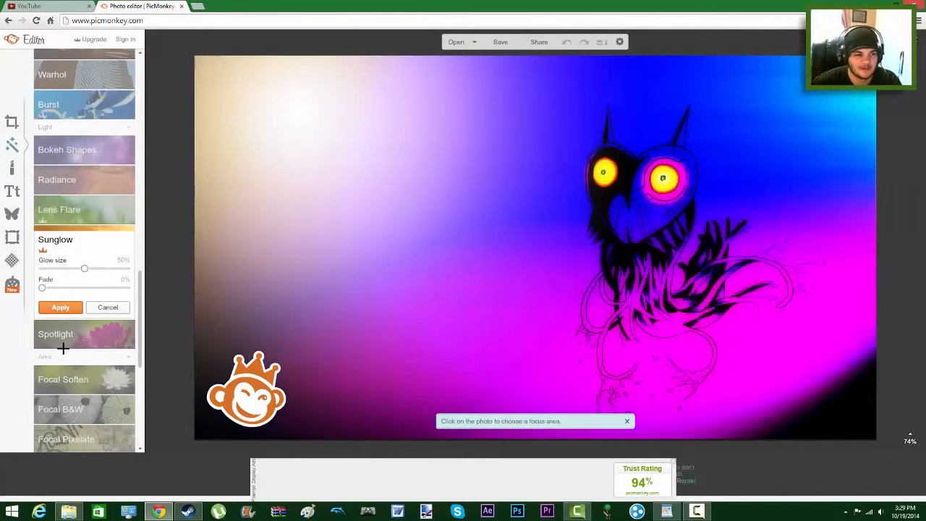
- Use the Radiance effect with radius 135 and 0% fade, positioning its focus area so light beams stream leftward from the mask's eyes
left_click(90, 184)
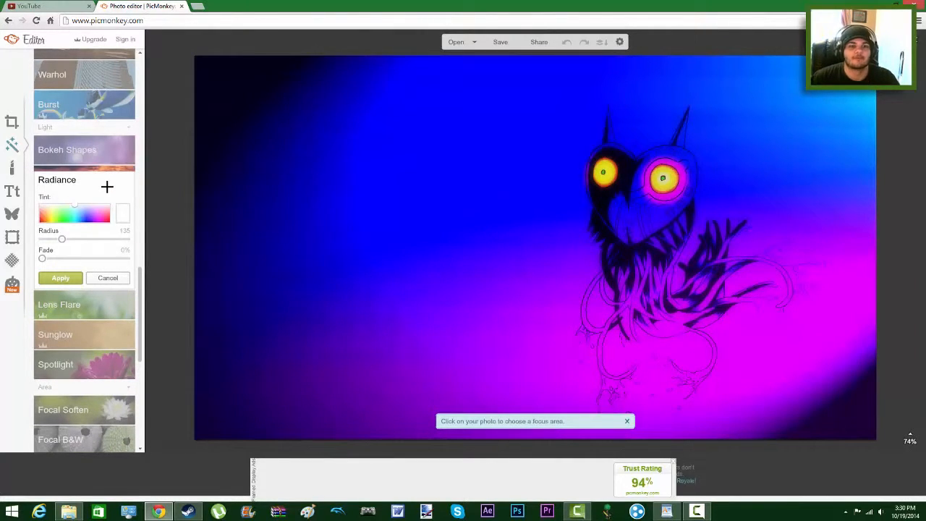
left_click(515, 199)
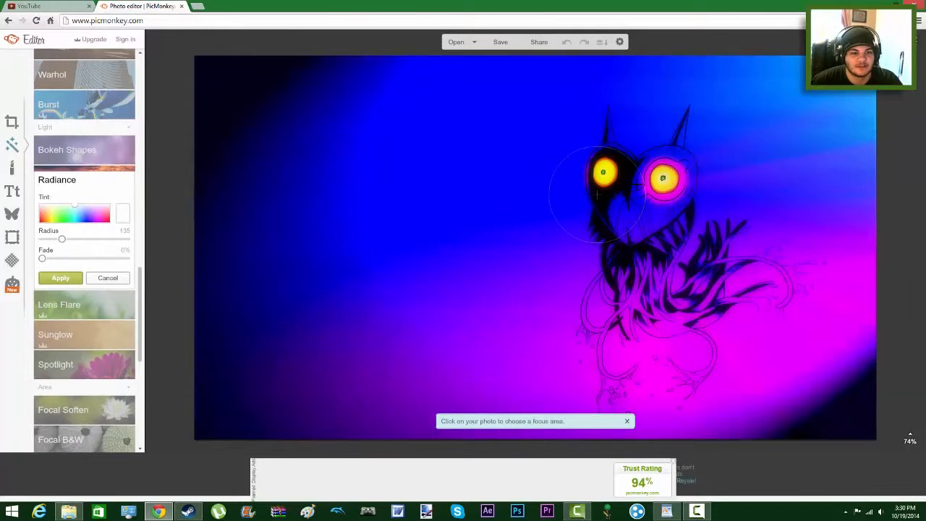
left_click(663, 176)
left_click_drag(682, 170, 664, 225)
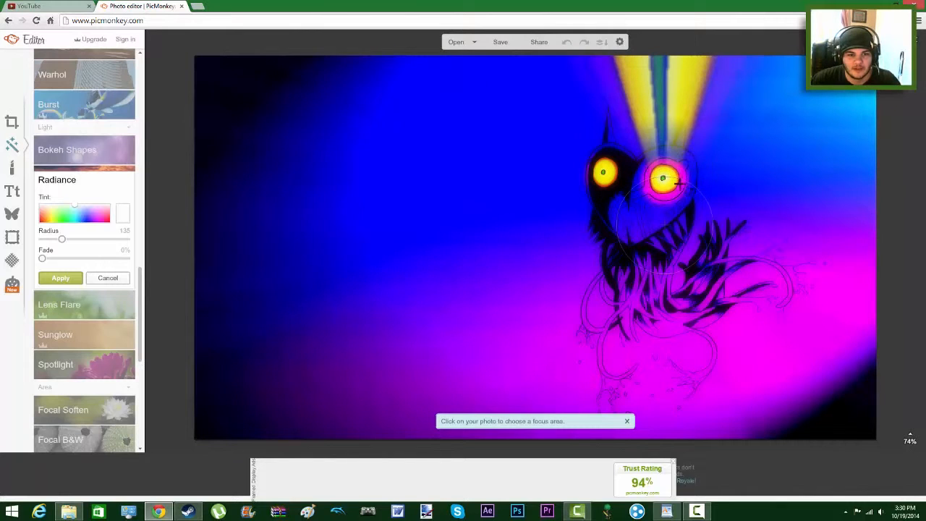
left_click_drag(662, 178, 711, 181)
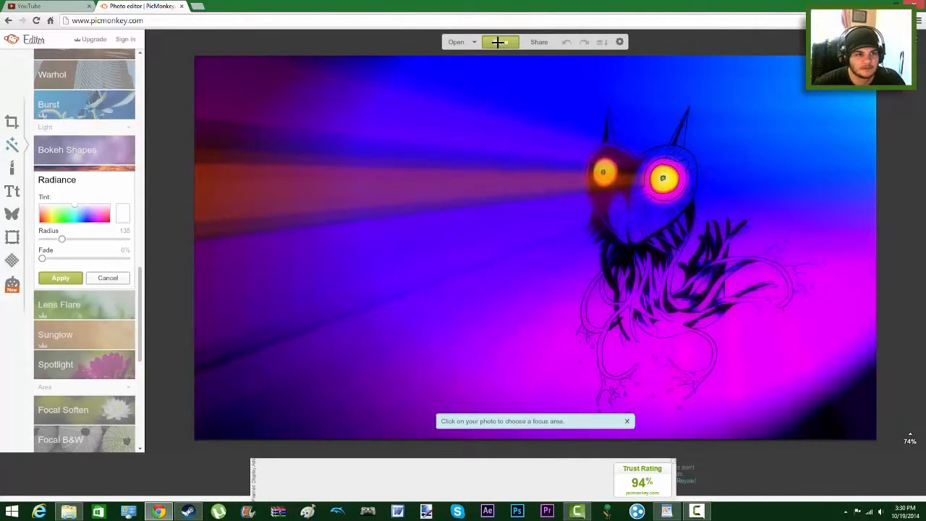
- Save the image at 1920 x 1080 as a PNG named mask in the Backgrounds folder, and close the editor page
left_click(498, 42)
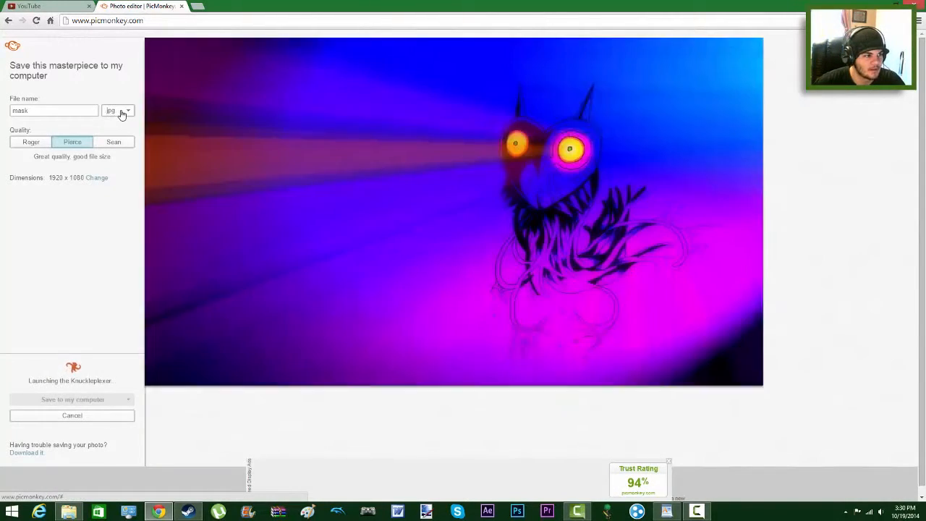
left_click(113, 110)
left_click(117, 134)
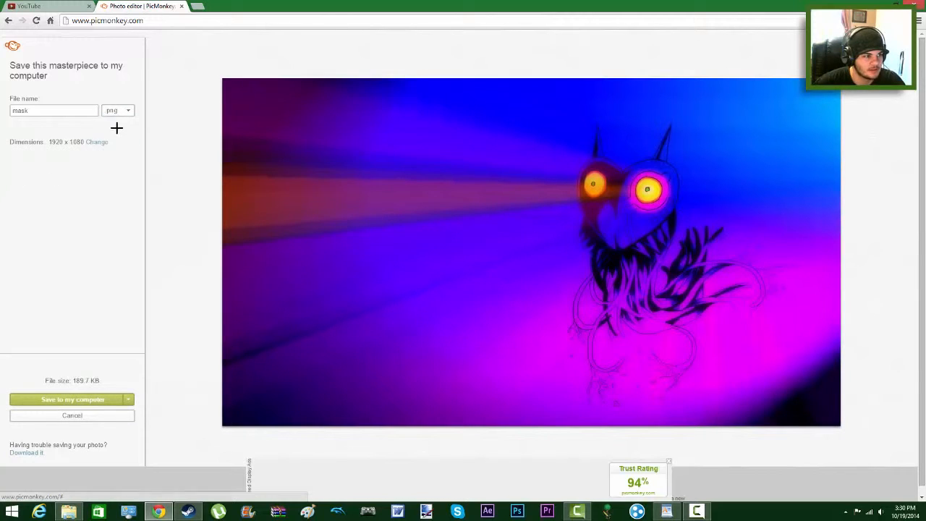
left_click(75, 400)
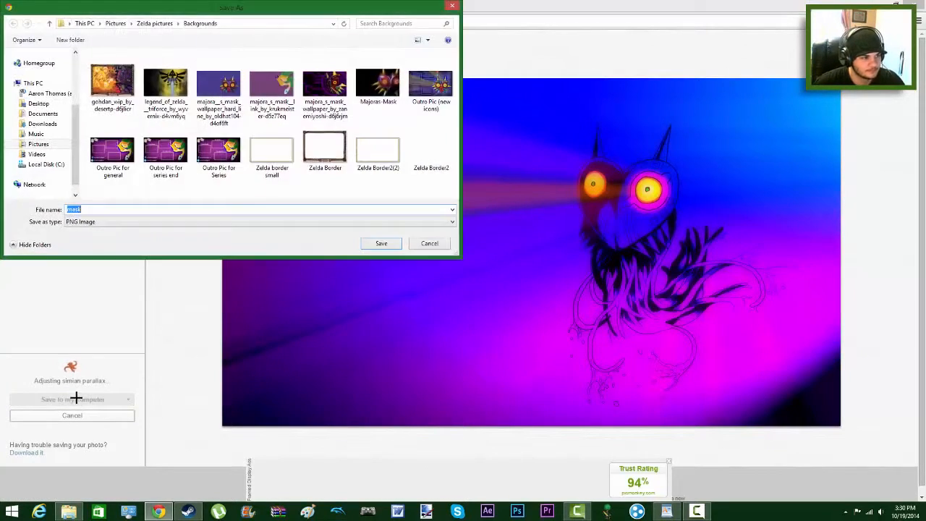
left_click(246, 187)
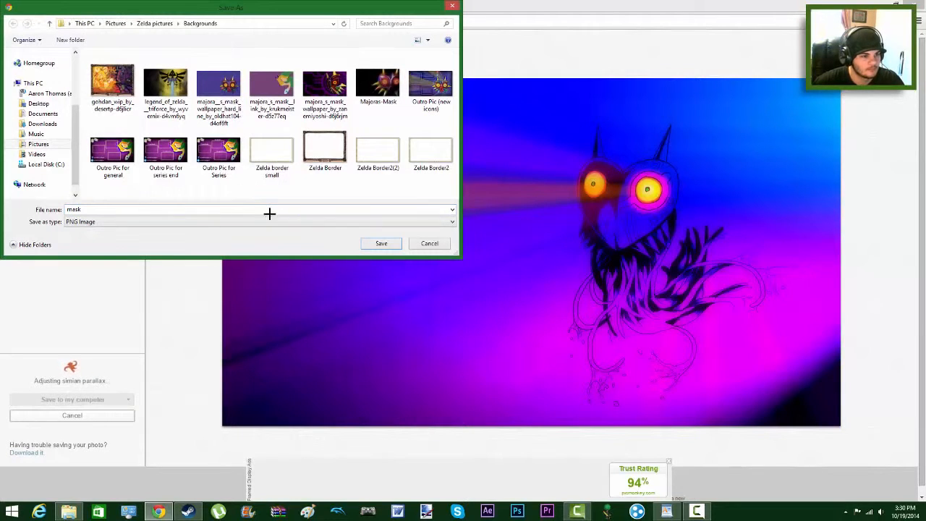
left_click(381, 243)
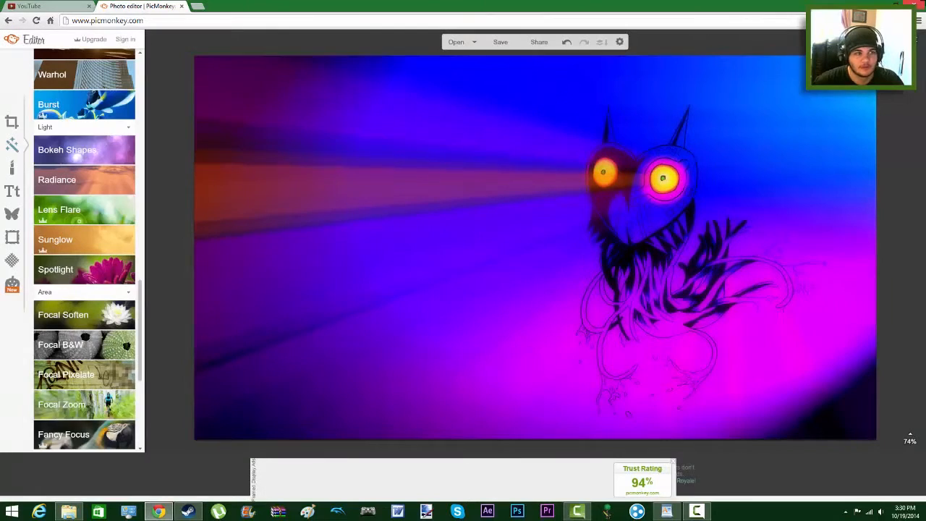
left_click(182, 6)
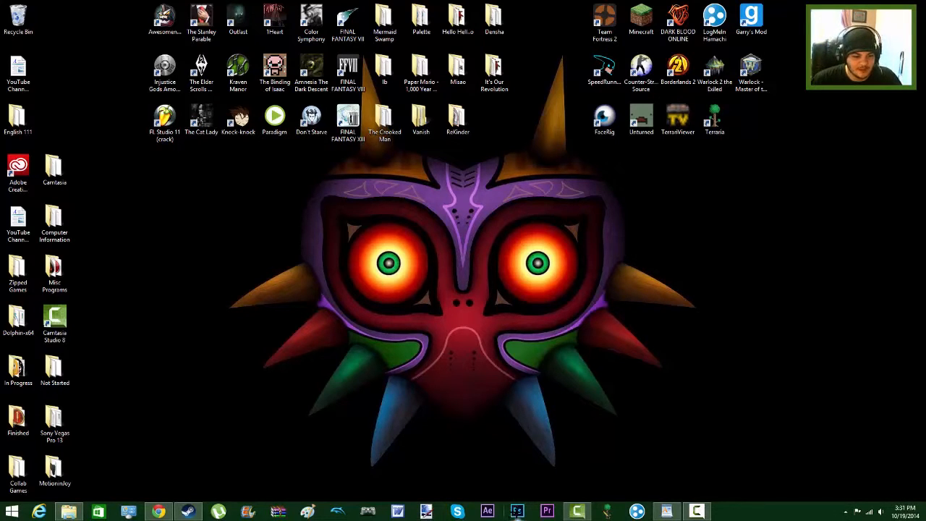
- Launch Adobe Photoshop, quit the Creative Cloud update offer and continue with the trial
left_click(516, 512)
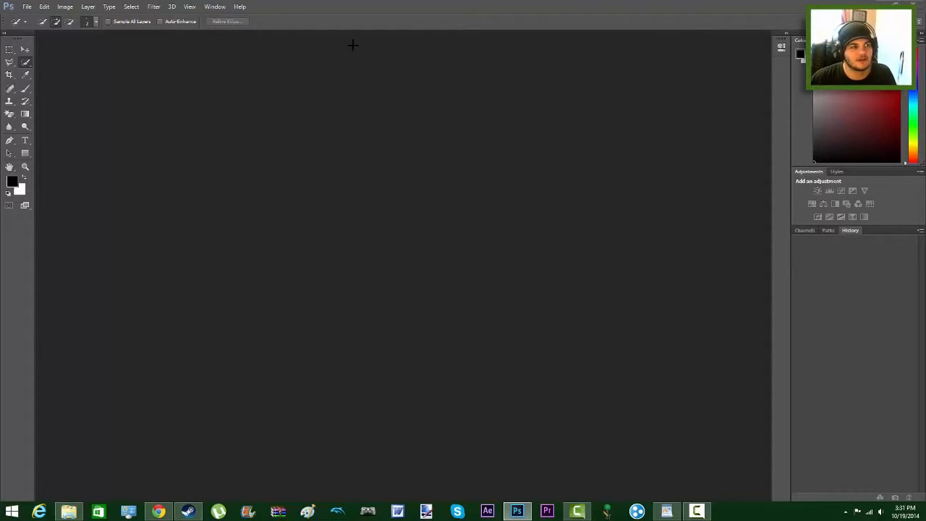
left_click(27, 7)
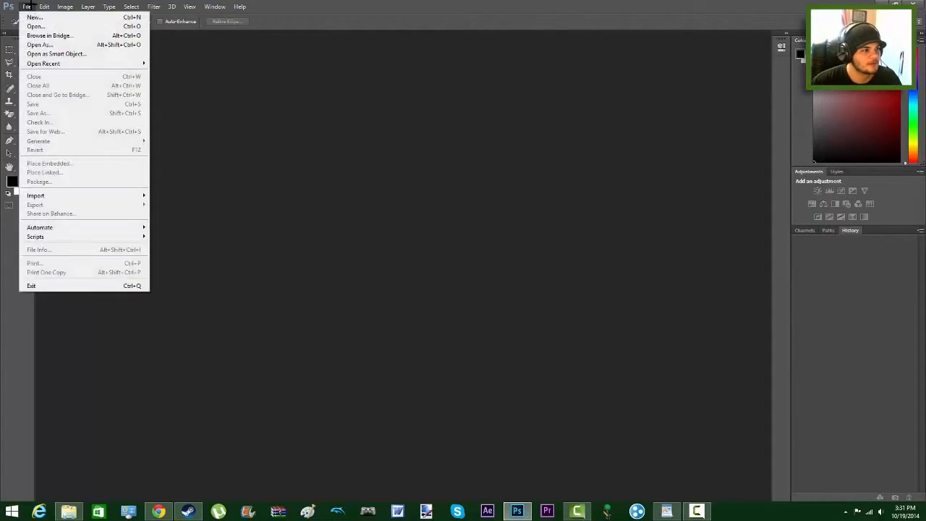
left_click(32, 25)
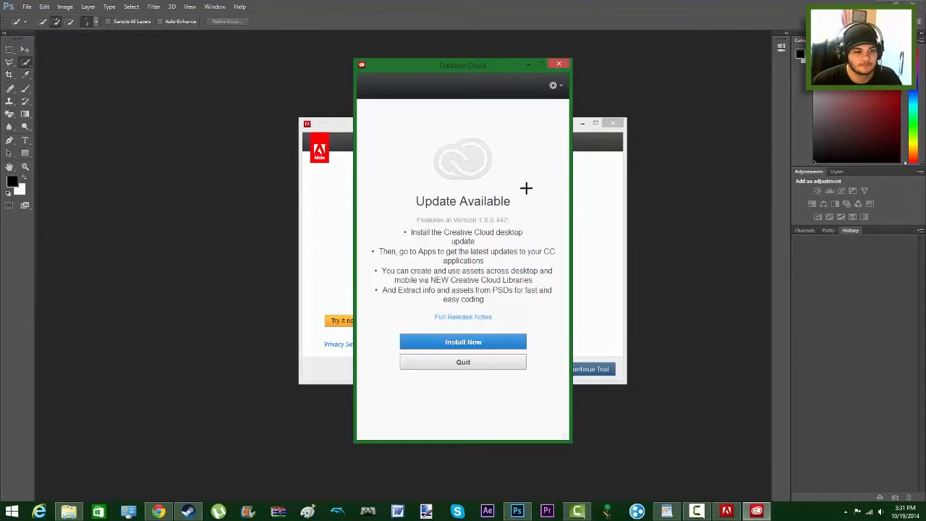
left_click(470, 363)
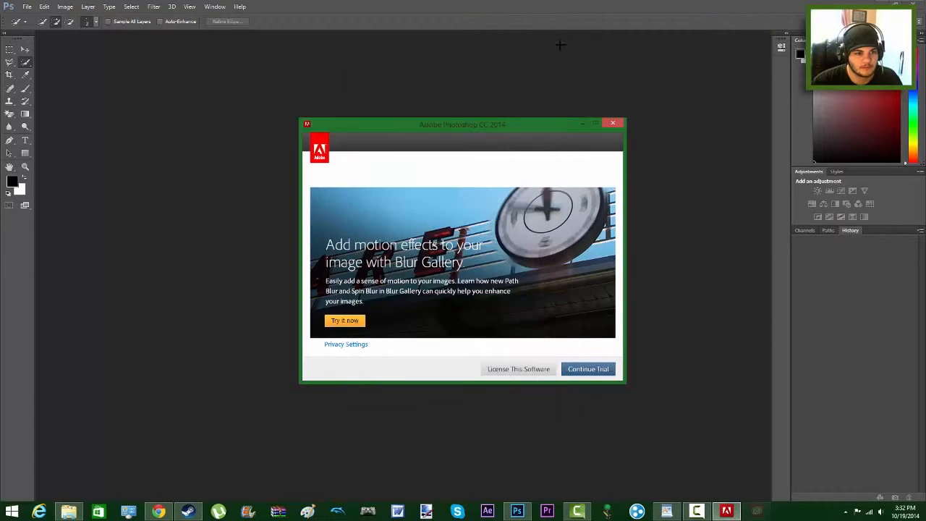
left_click(589, 373)
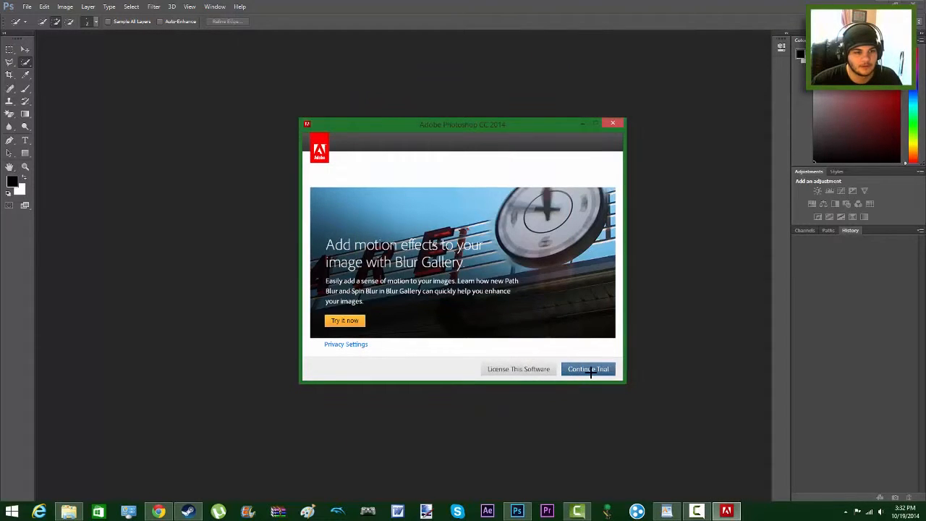
- Open the mask image with the radiance beams from the Backgrounds folder inside Zelda pictures
left_click(27, 7)
left_click(53, 26)
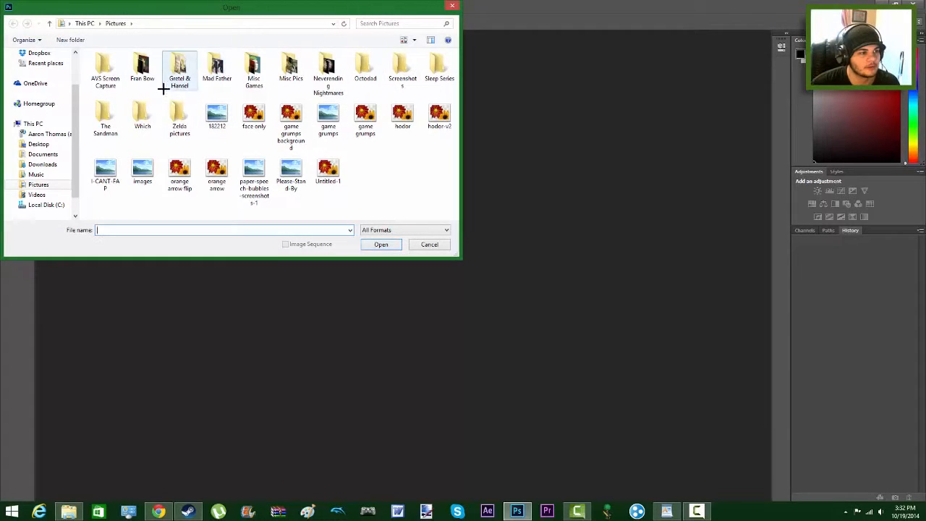
double_click(180, 116)
double_click(124, 89)
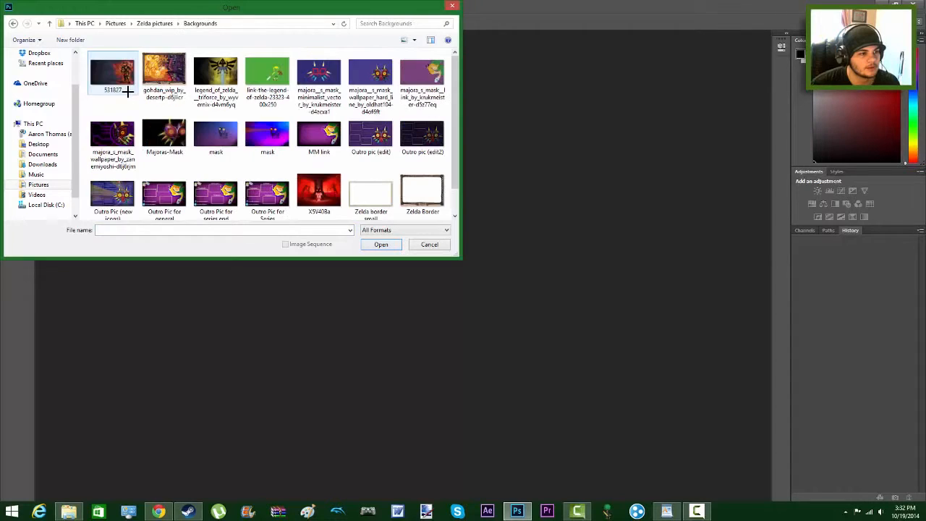
double_click(274, 139)
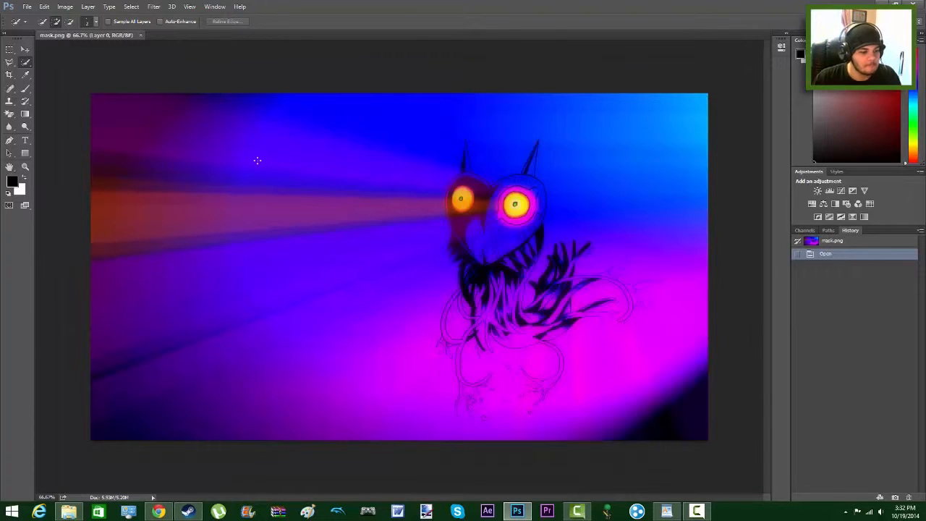
- Switch to File Explorer and view Outro Pic for Series from the Zelda pictures Backgrounds folder, then close the picture and folder
left_click(70, 512)
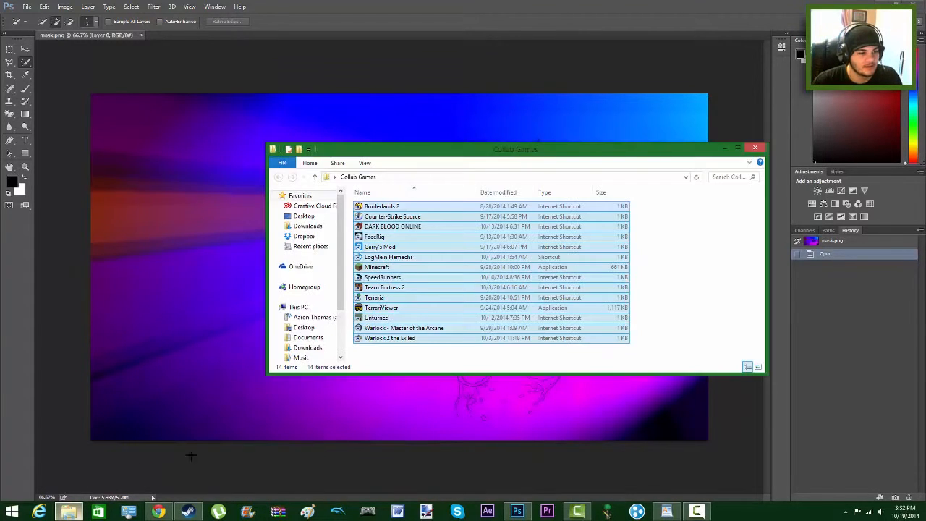
scroll(318, 319, "down", 1)
left_click(304, 332)
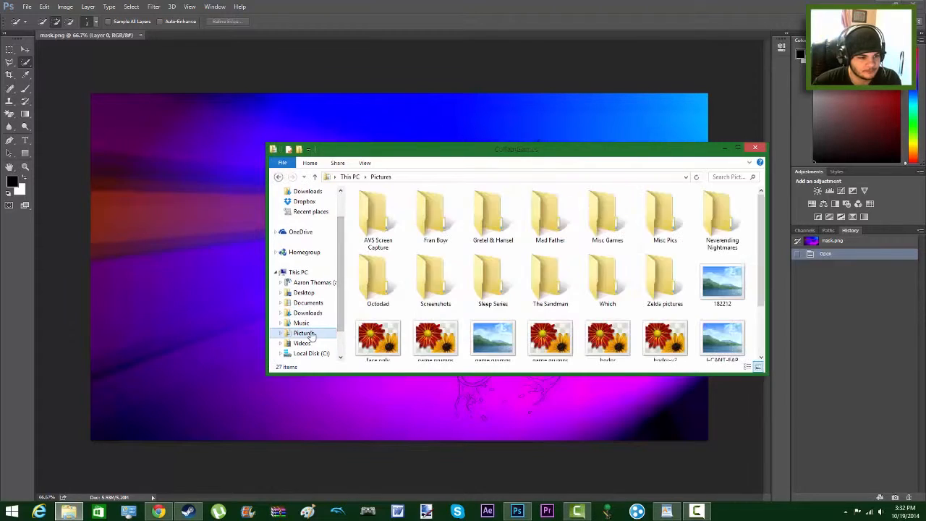
double_click(670, 292)
double_click(375, 217)
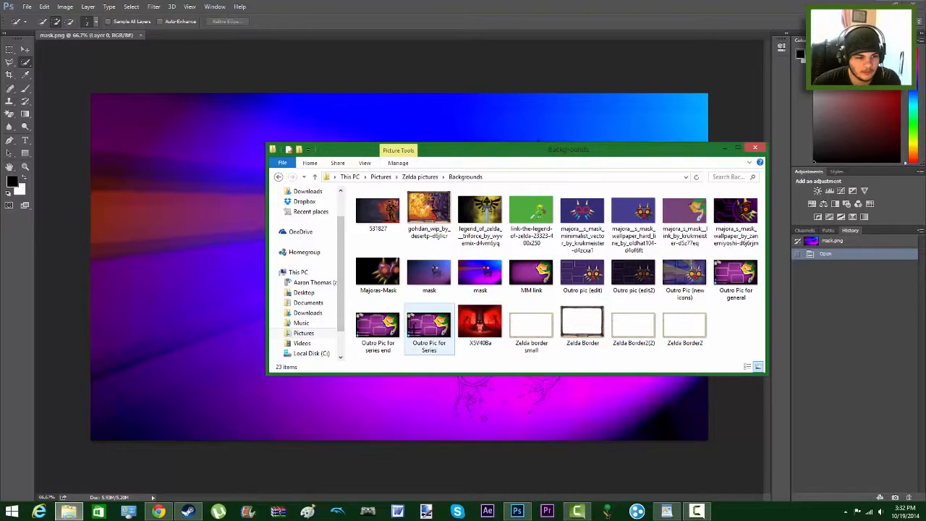
double_click(417, 329)
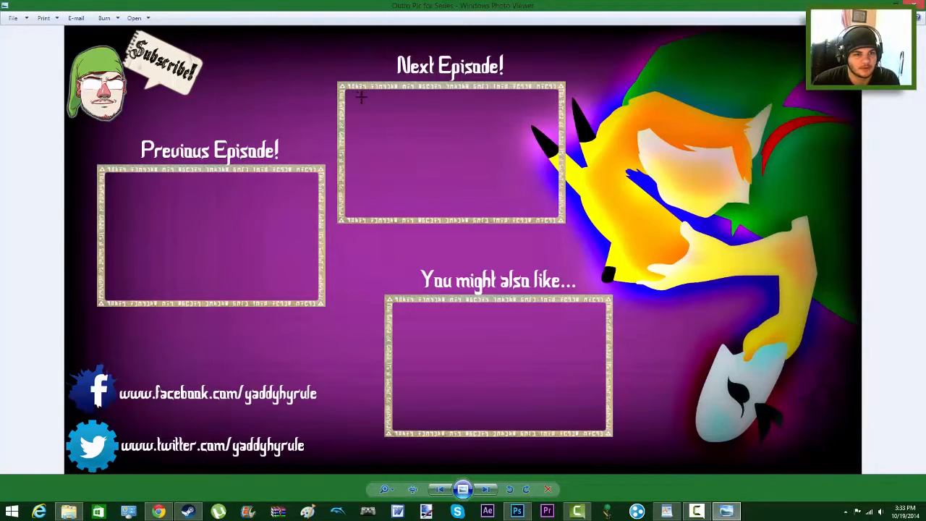
left_click(915, 4)
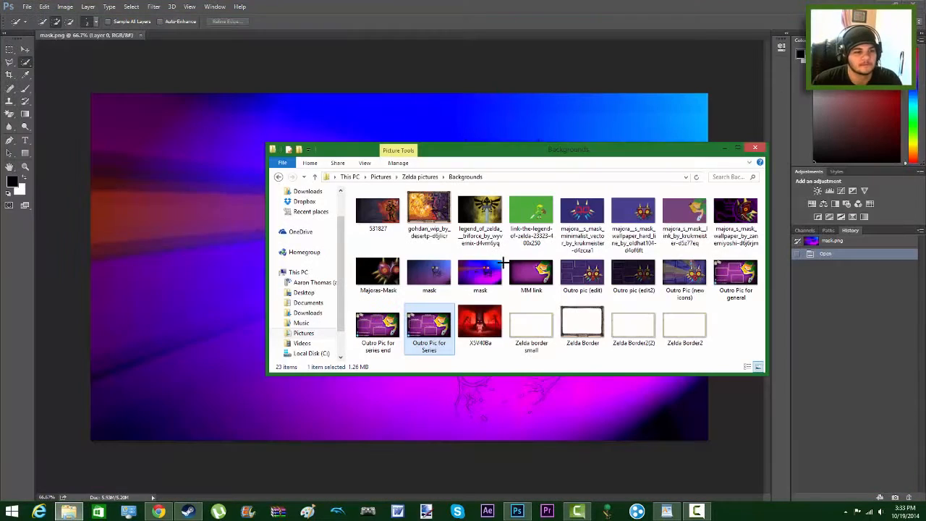
left_click(758, 147)
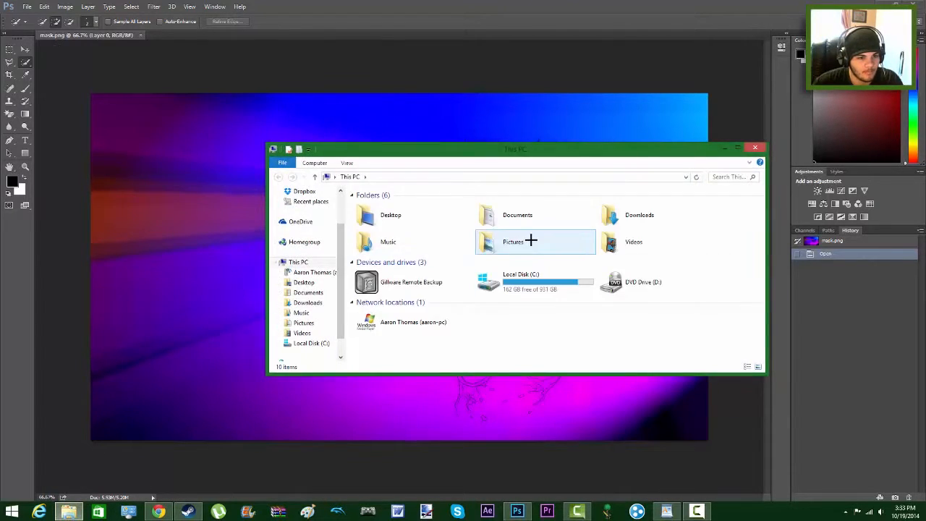
- Find yaddy2 in the Misc Pics folder inside Pictures and try placing it in the mask document, then cancel the placement
double_click(530, 246)
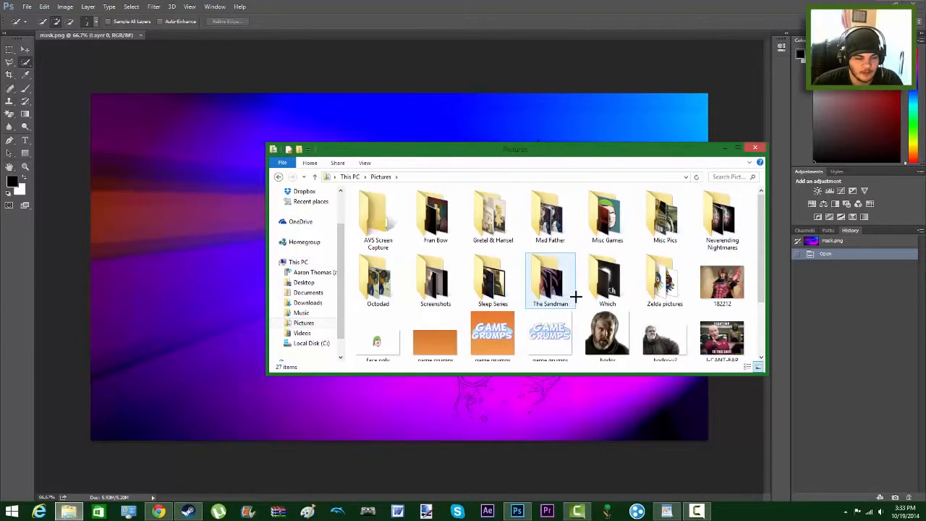
double_click(663, 232)
scroll(570, 272, "down", 2)
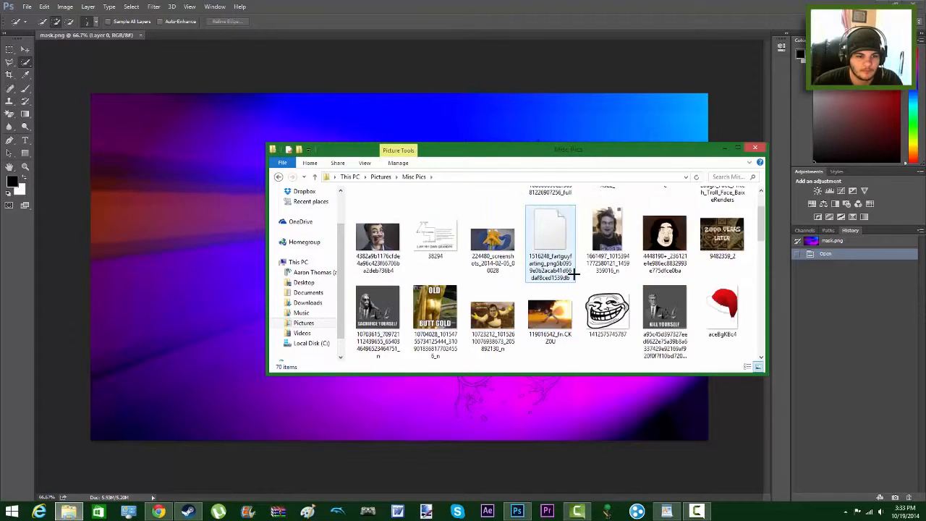
scroll(575, 274, "down", 1)
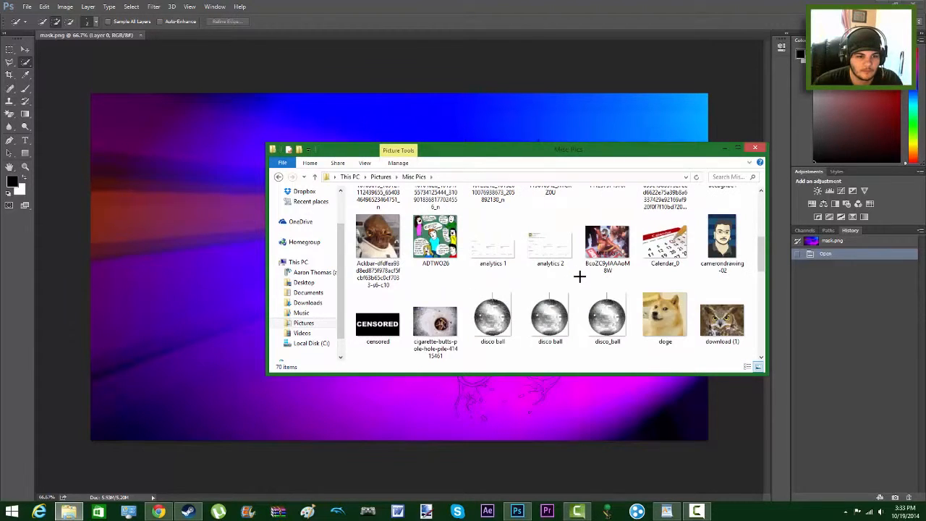
scroll(579, 275, "down", 3)
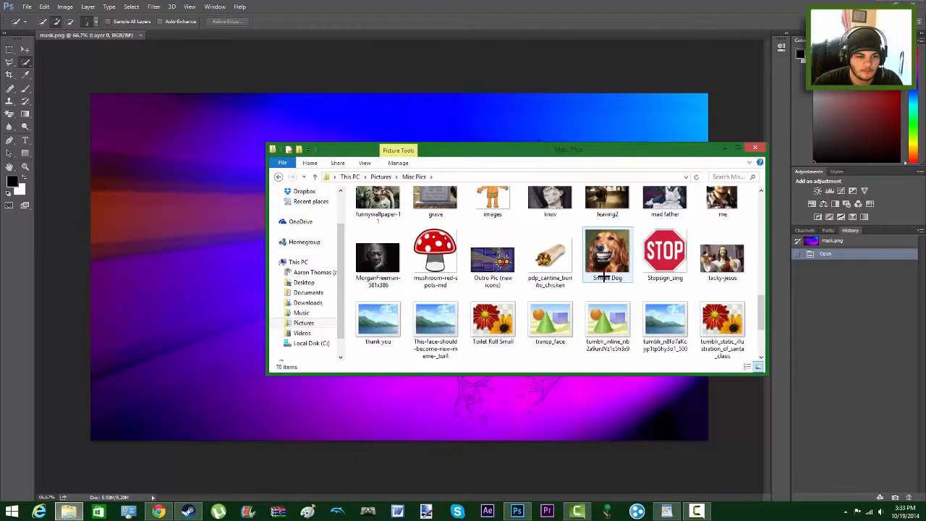
scroll(604, 276, "down", 1)
left_click(713, 312)
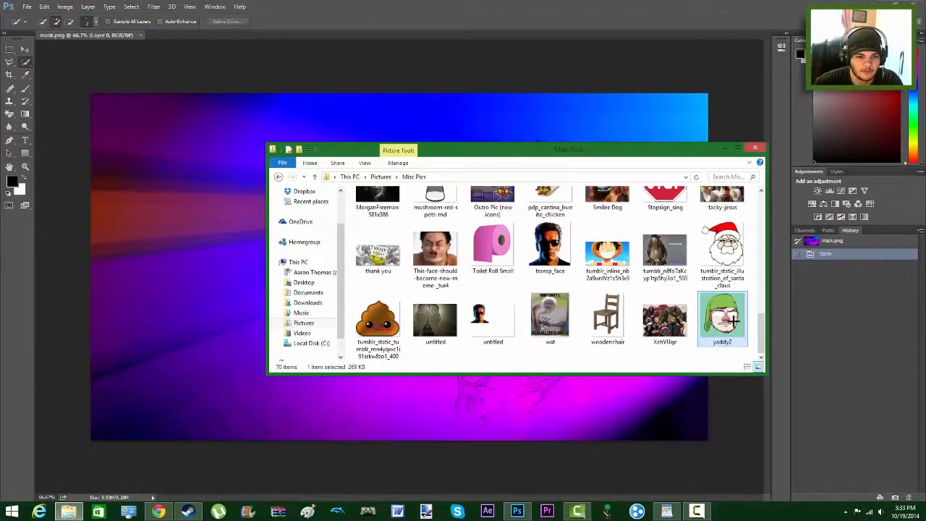
left_click_drag(731, 322, 151, 268)
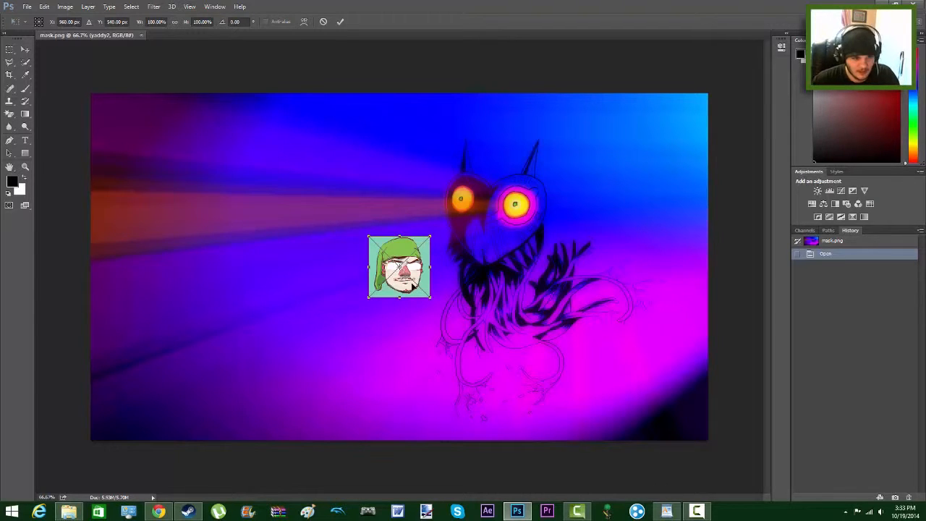
key("Escape")
- Create a new 400 x 400 pixel RGB document with transparent background contents
right_click(162, 35)
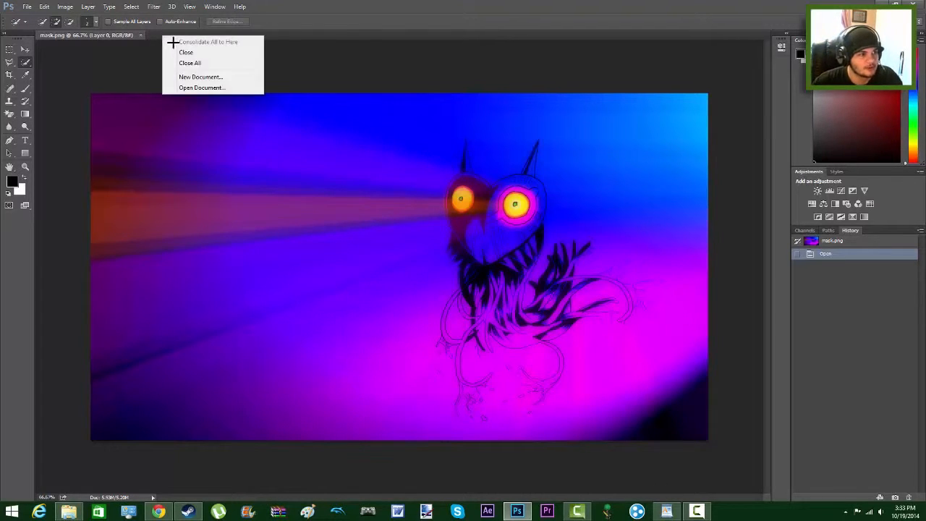
left_click(227, 76)
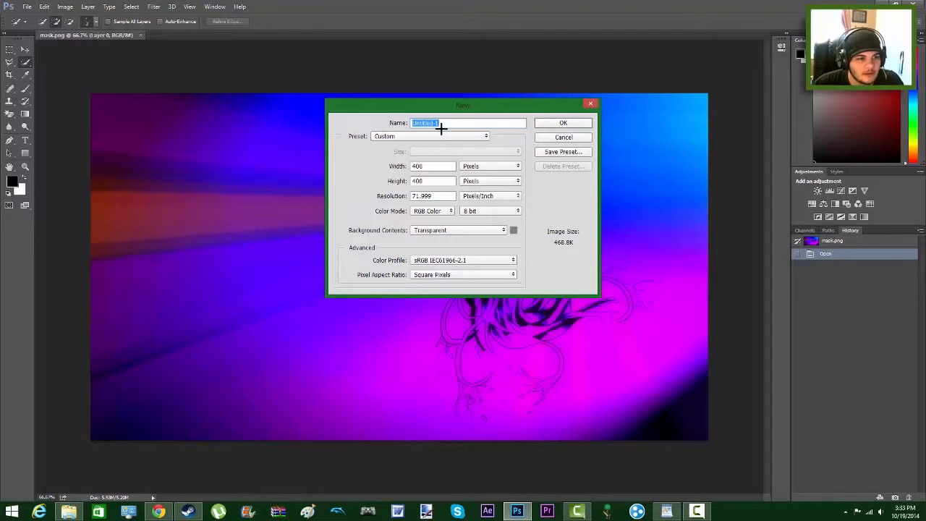
left_click(552, 124)
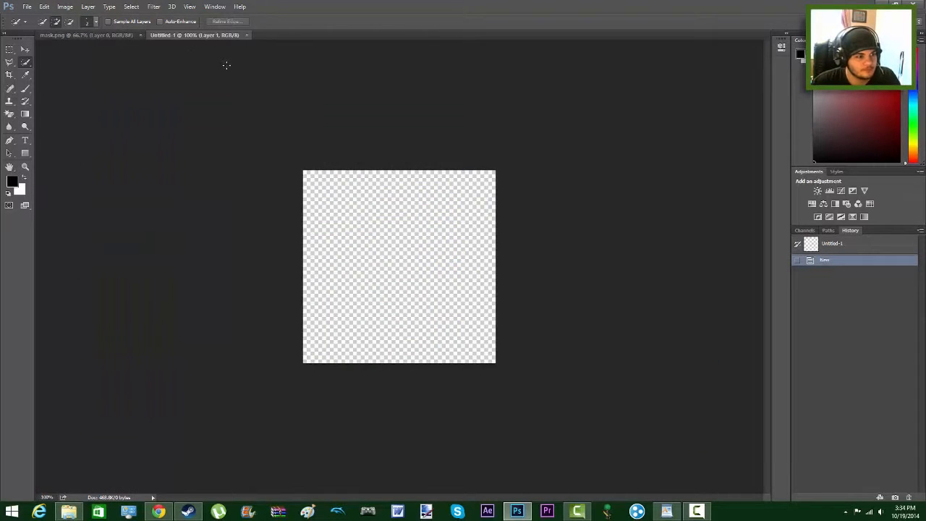
- Place yaddy2 from File Explorer in the new document and scale it to fill the whole canvas
left_click(68, 512)
left_click_drag(721, 318, 383, 389)
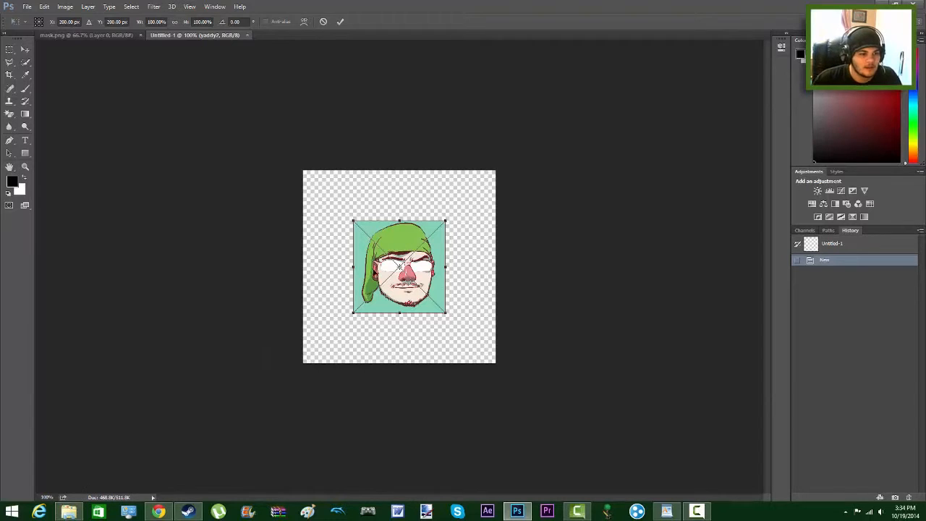
left_click_drag(445, 314, 495, 365)
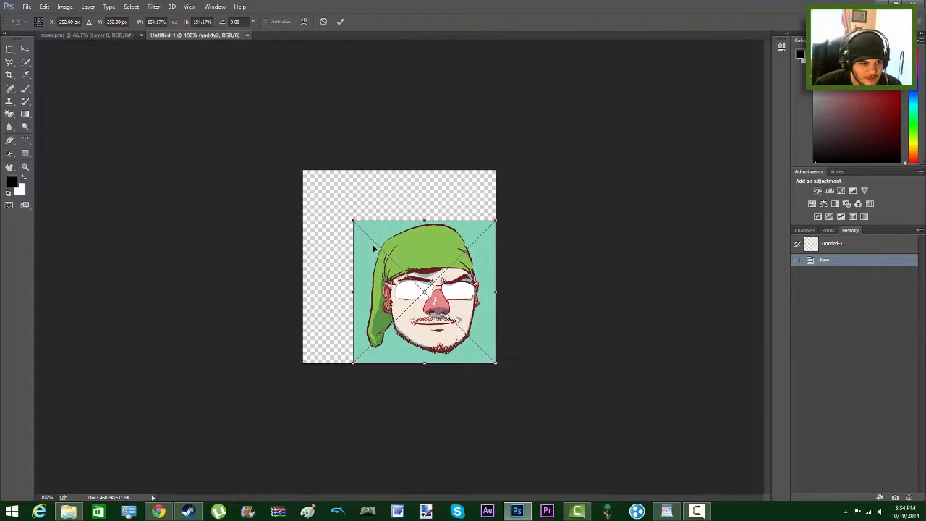
left_click_drag(352, 218, 302, 171)
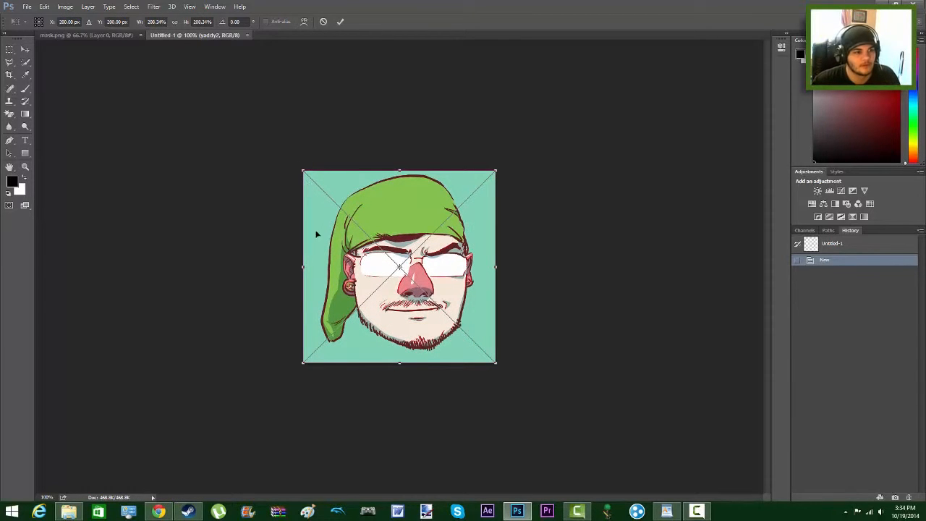
left_click(25, 62)
left_click(415, 193)
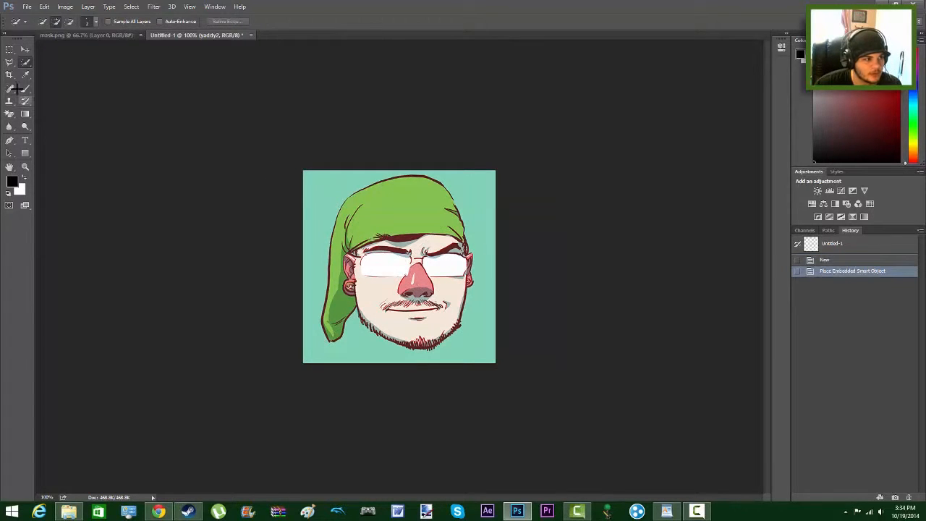
- Select the face from the cheeks across the mouth and chin with the Quick Selection tool
key("z")
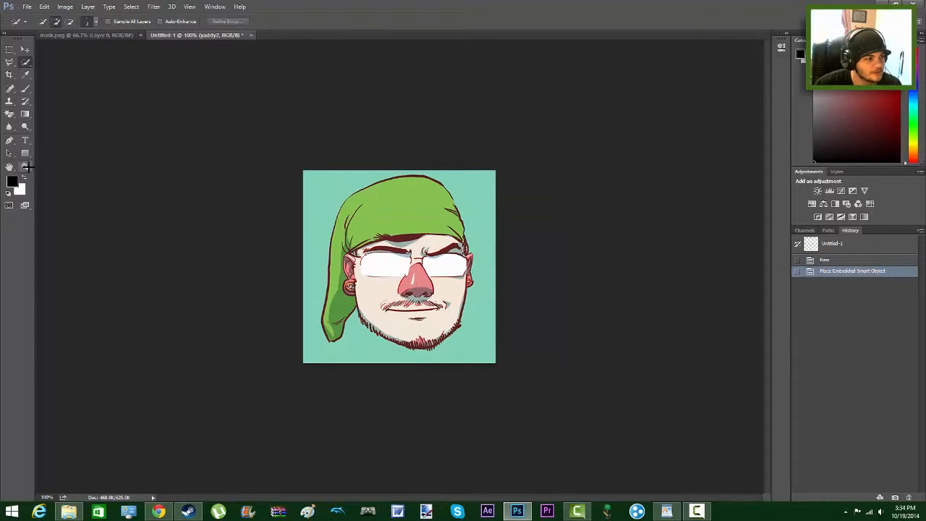
left_click(409, 261)
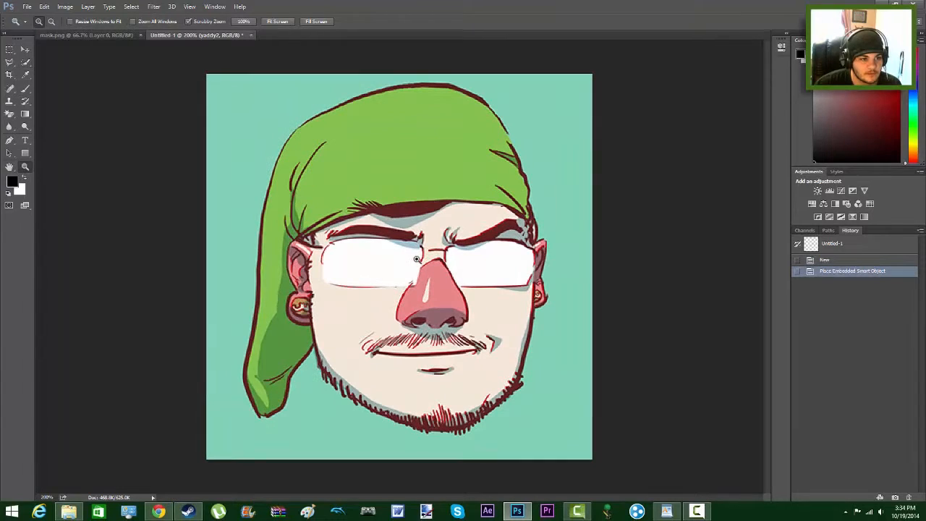
left_click(25, 64)
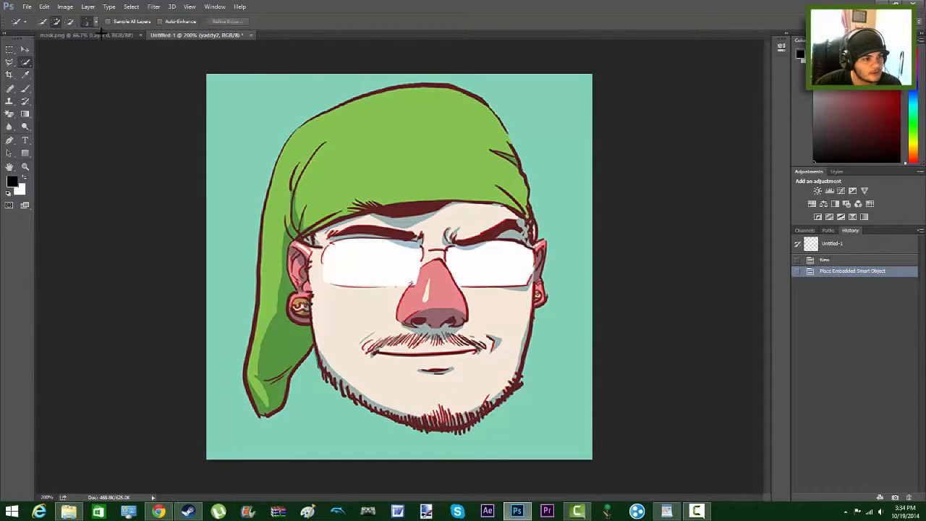
left_click(371, 314)
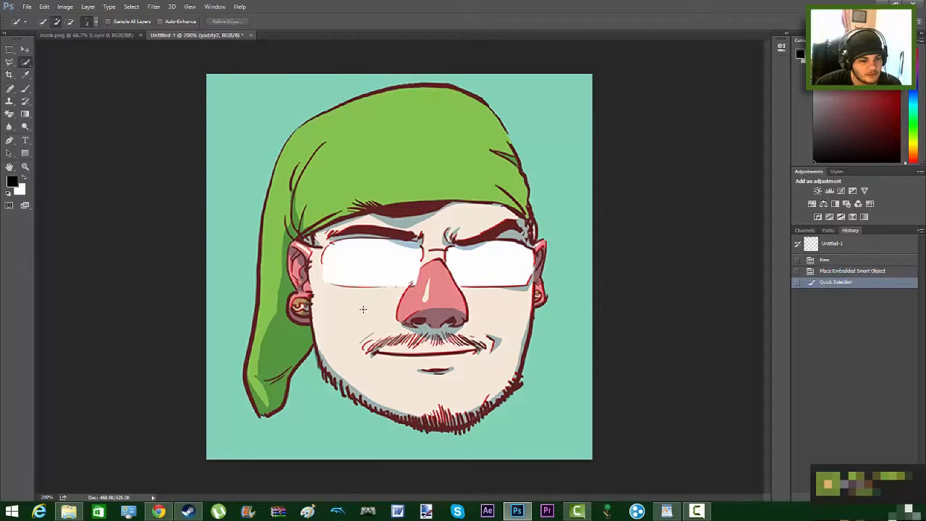
left_click_drag(355, 316, 352, 333)
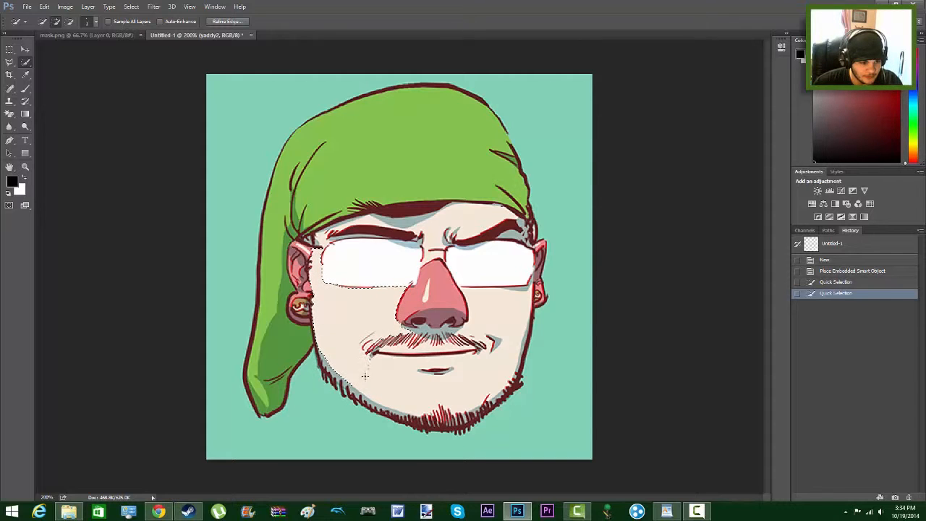
mouse_move(365, 376)
left_mouse_down()
mouse_move(458, 384)
mouse_move(504, 343)
mouse_move(507, 304)
left_mouse_up()
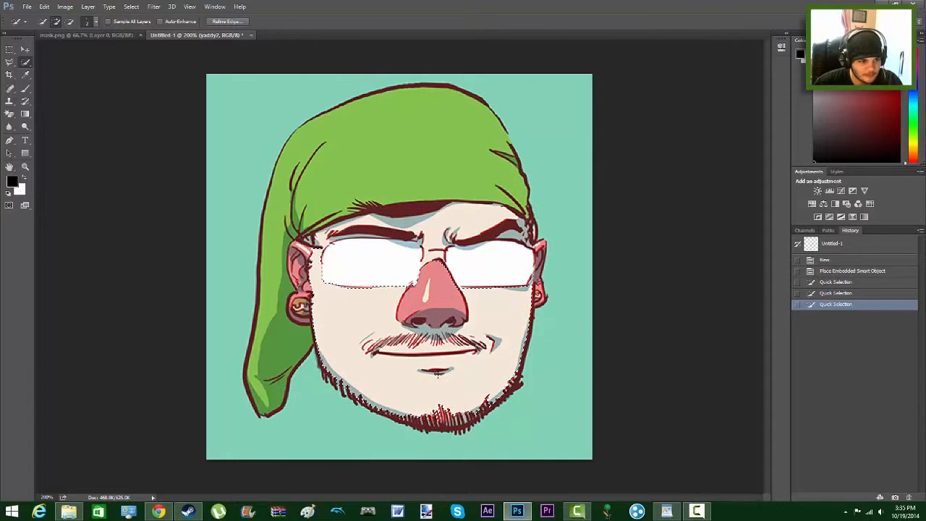
- Add both glasses lenses, the forehead and the hair beside the right temple to the selection
left_click(372, 273)
left_click(484, 271)
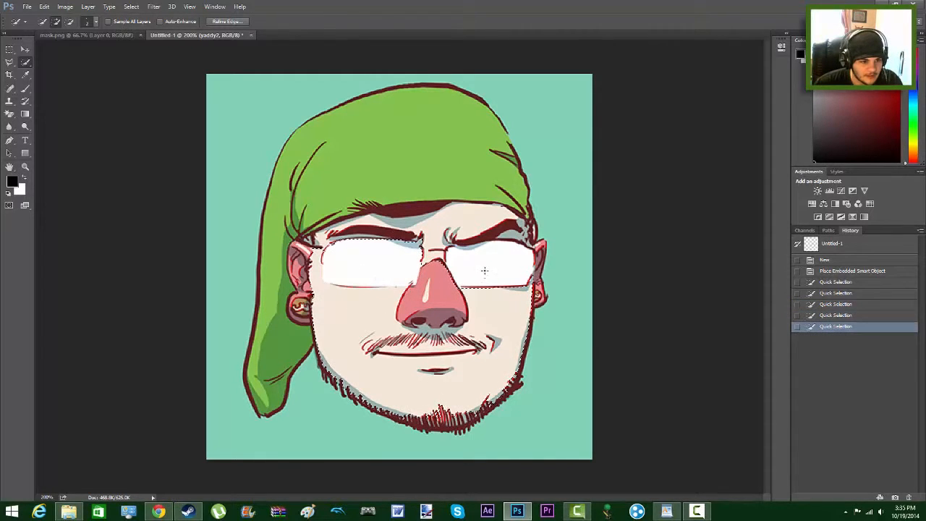
mouse_move(484, 270)
left_mouse_down()
mouse_move(445, 263)
mouse_move(438, 235)
mouse_move(463, 219)
mouse_move(533, 241)
left_mouse_up()
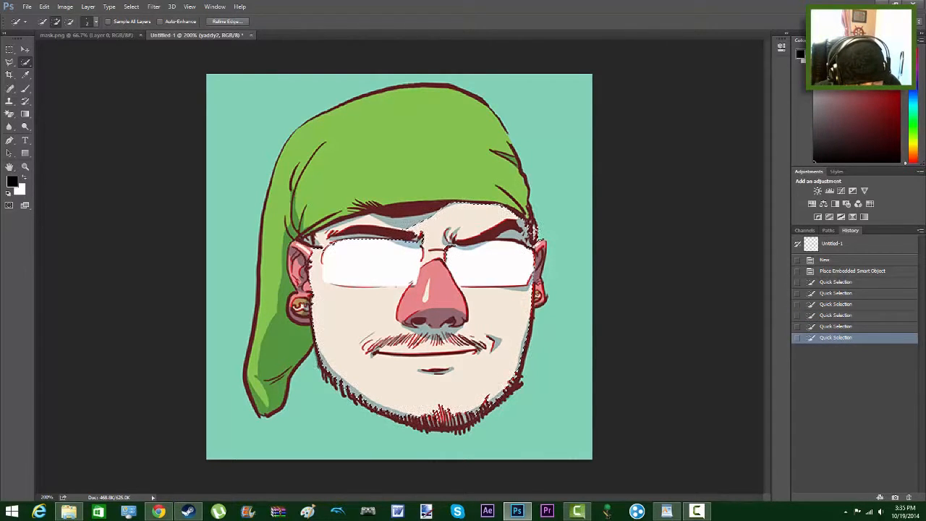
left_click(535, 233)
left_click(532, 217)
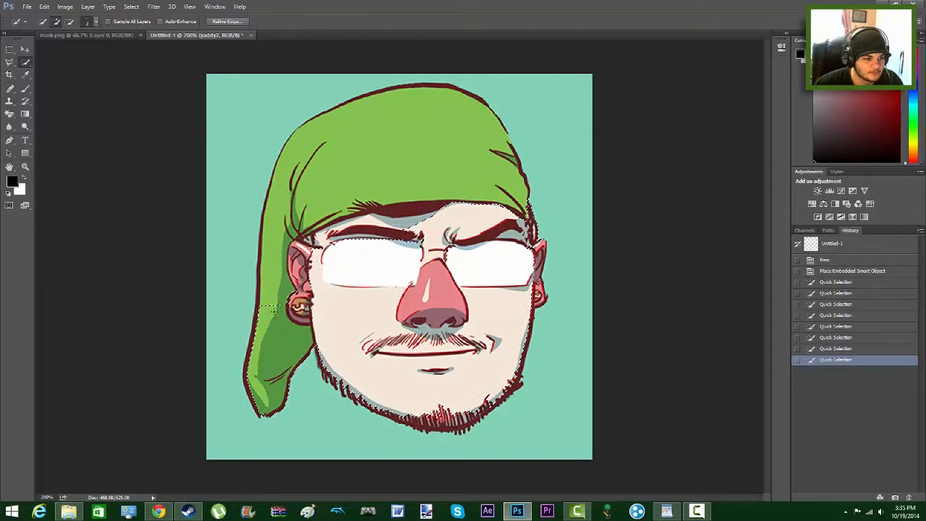
- Extend the selection over the green hat and its tail, the left ear and the area between the eyebrows
mouse_move(271, 308)
left_mouse_down()
mouse_move(284, 295)
mouse_move(282, 187)
left_mouse_up()
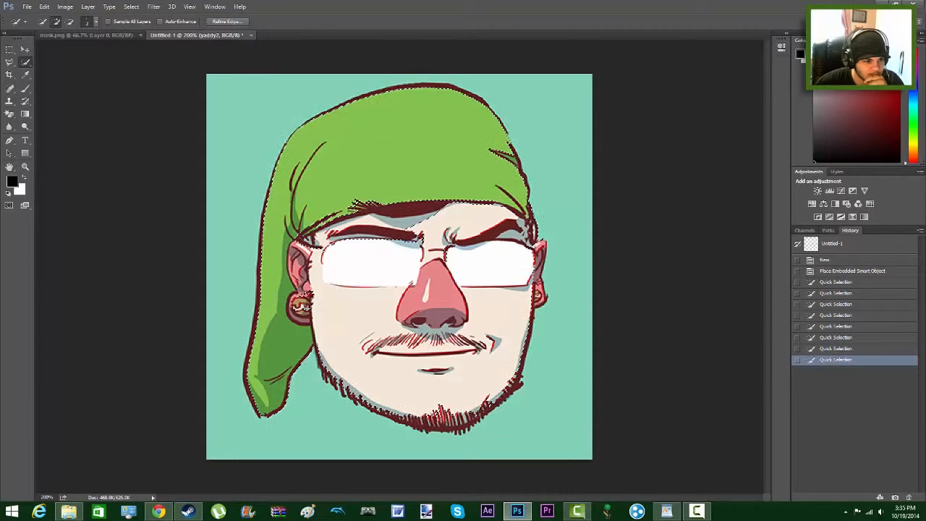
left_click(303, 274)
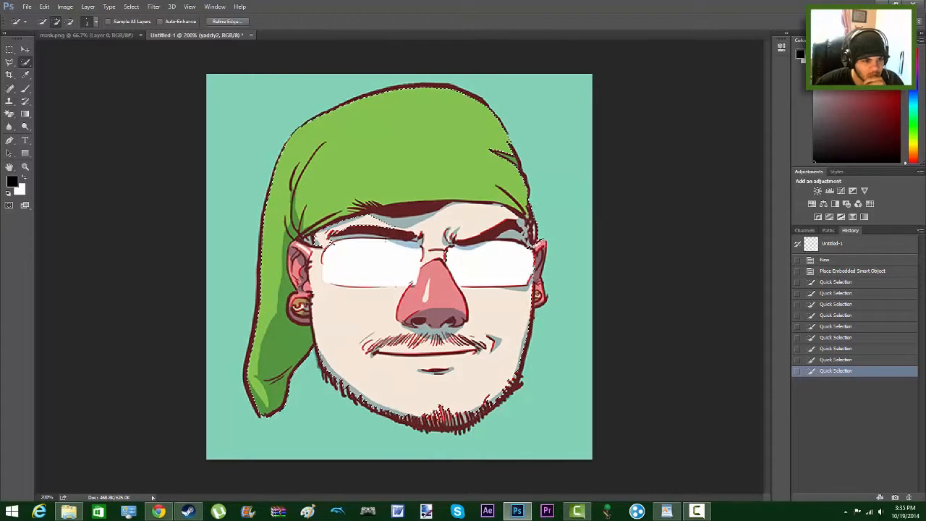
left_click(440, 235)
- Enlarge the Quick Selection brush and add the beard along the chin and the right ear to the selection
left_click(94, 19)
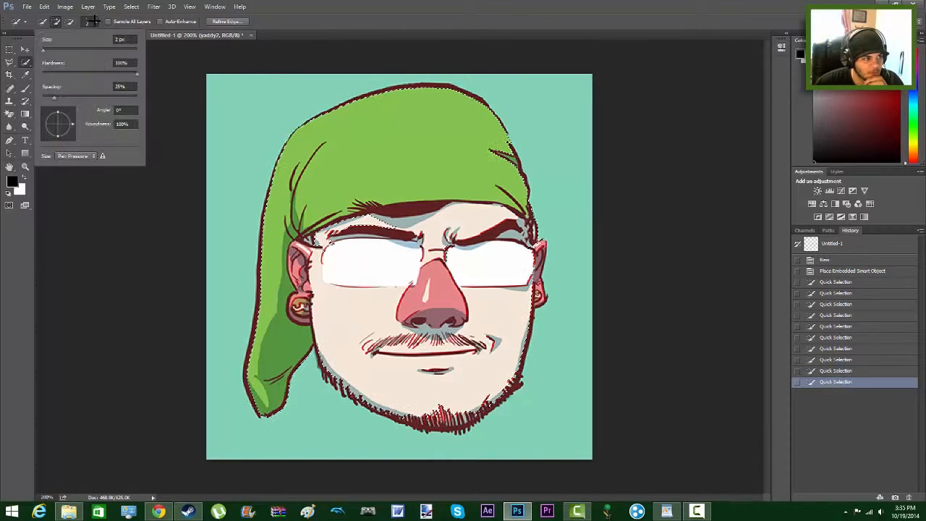
mouse_move(47, 51)
left_mouse_down()
mouse_move(68, 54)
mouse_move(52, 56)
left_mouse_up()
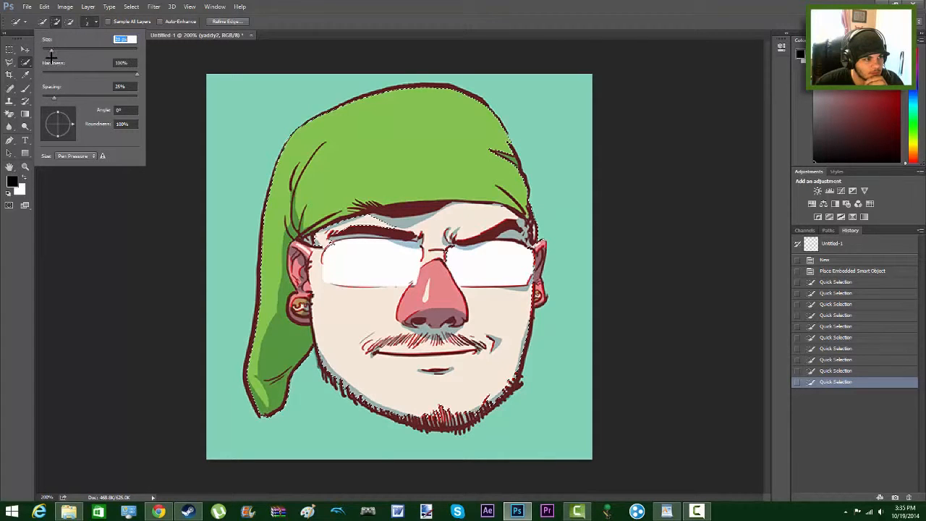
left_click(294, 20)
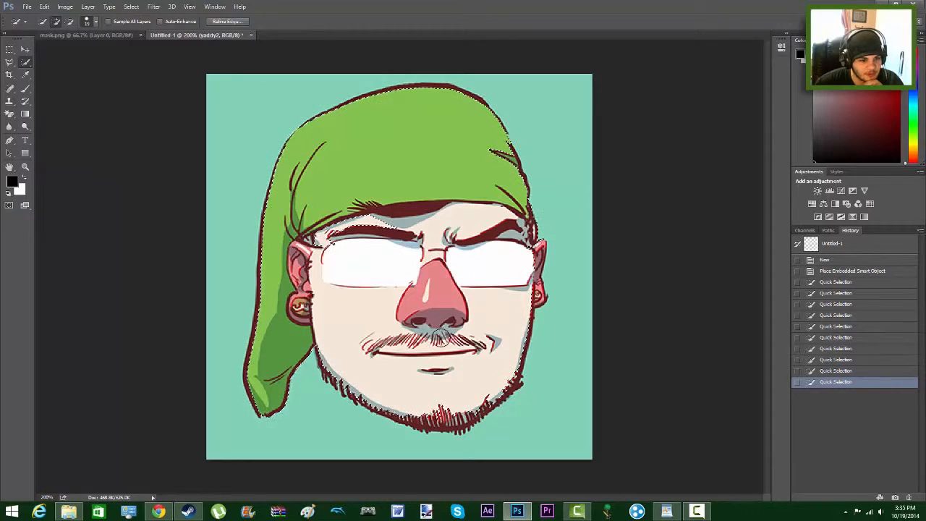
left_click_drag(439, 396, 478, 391)
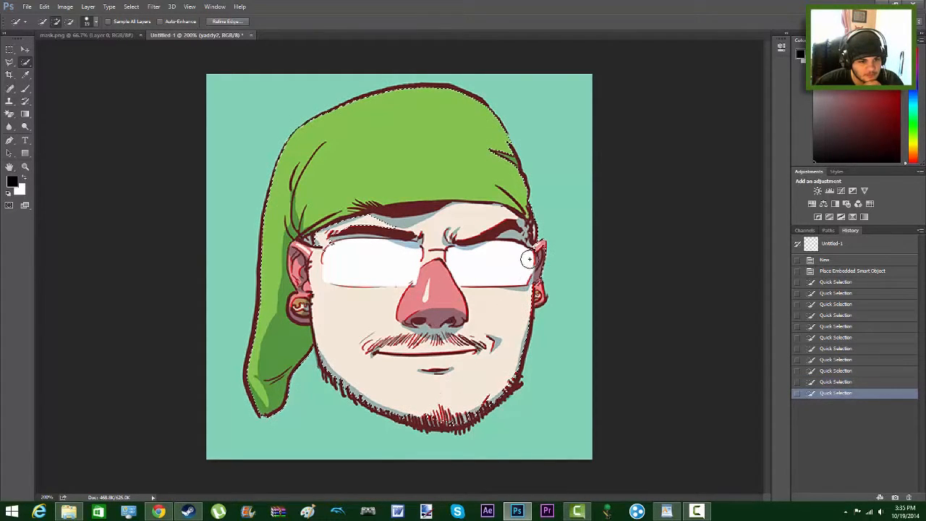
left_click_drag(528, 253, 544, 301)
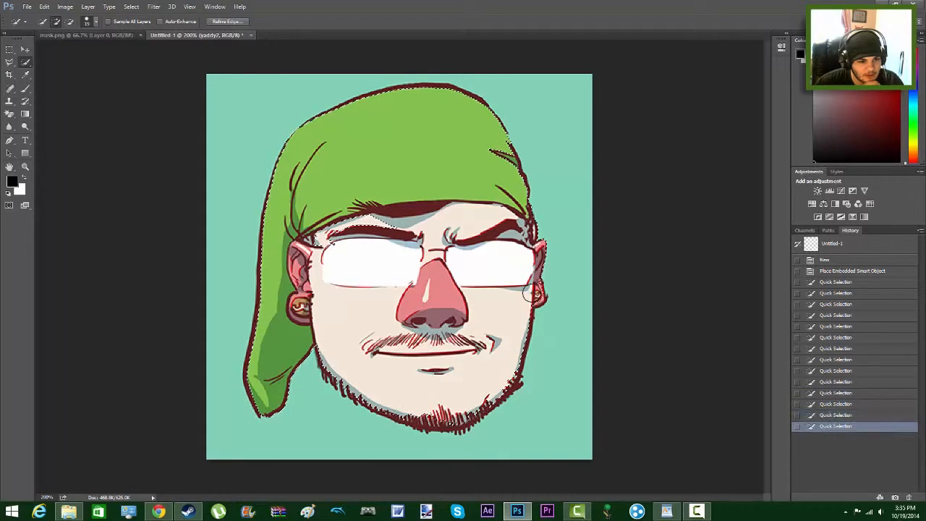
- Shrink the Quick Selection brush and add the hat's right outline and the left temple to the selection
left_click(94, 22)
left_click_drag(49, 49, 43, 50)
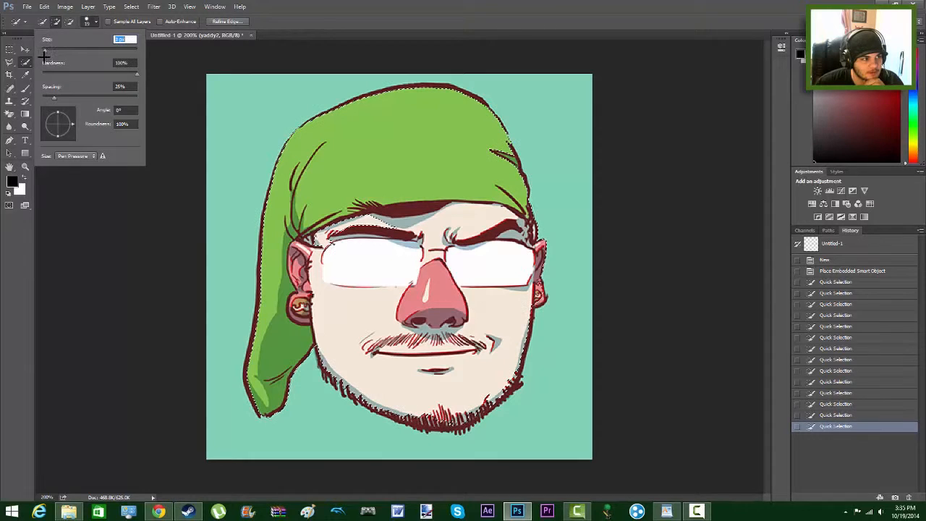
left_click(299, 24)
left_click(511, 146)
left_click(517, 162)
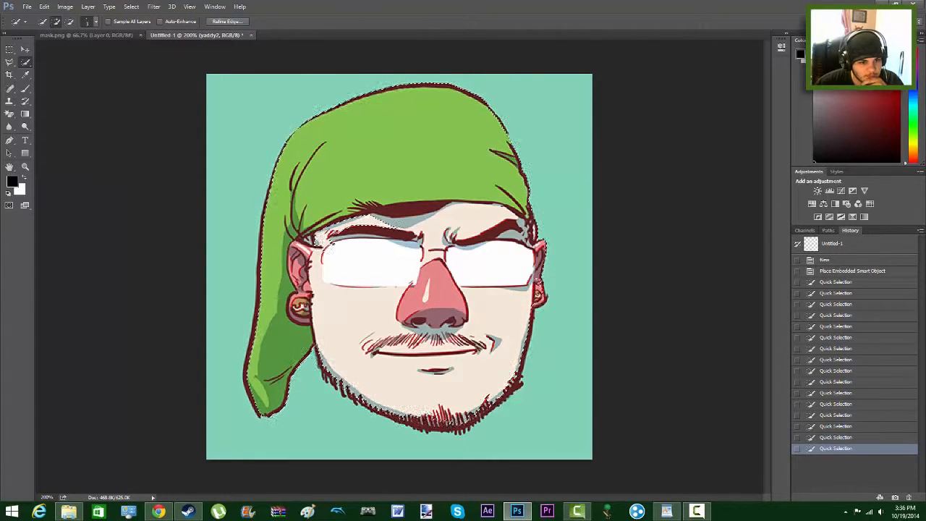
left_click(318, 236)
left_click(320, 227)
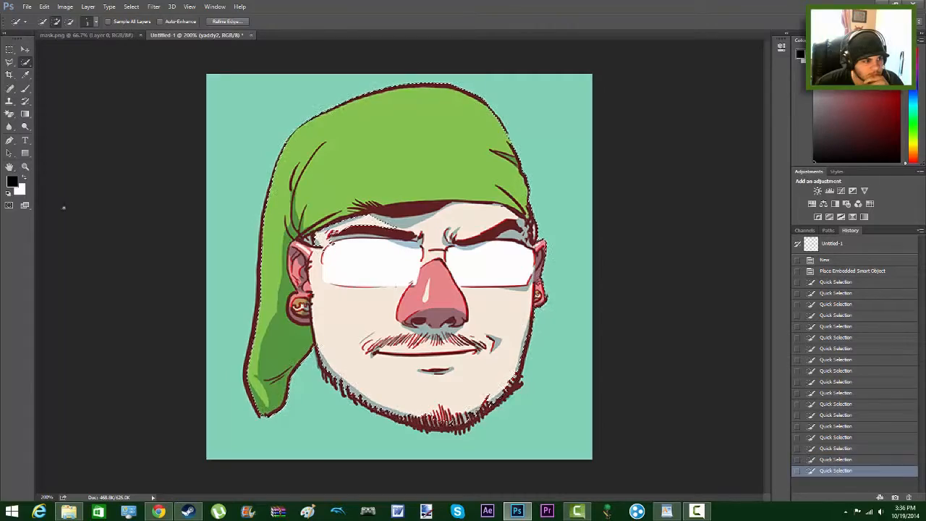
- Add the missed outline spots around the left eyebrow and temple below the hat brim to the face selection
left_click(25, 126)
left_click(456, 354)
left_click(23, 63)
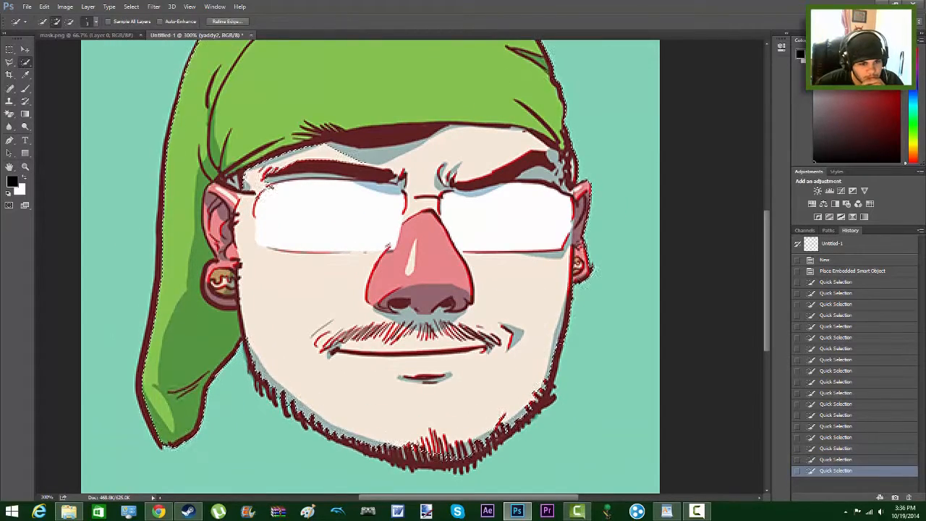
left_click(267, 185)
left_click(286, 161)
left_click(251, 179)
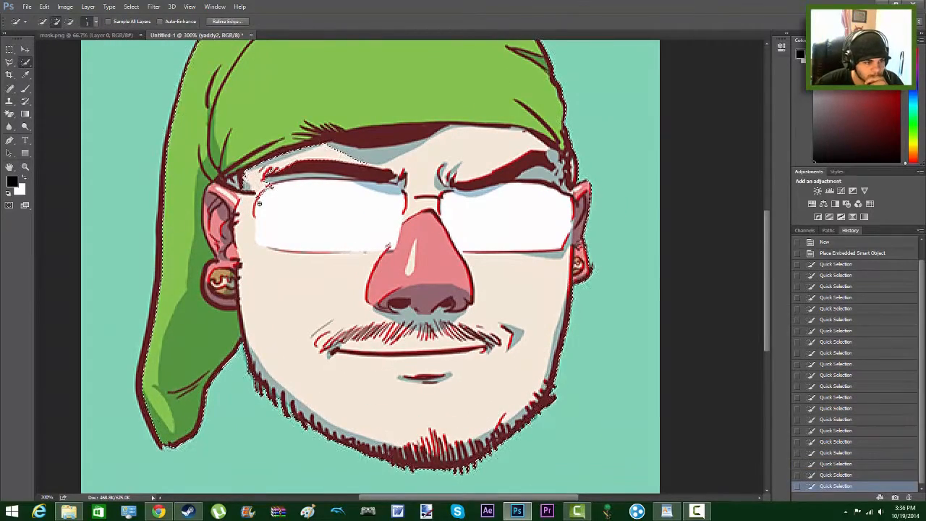
left_click(243, 185)
left_click_drag(766, 260, 766, 234)
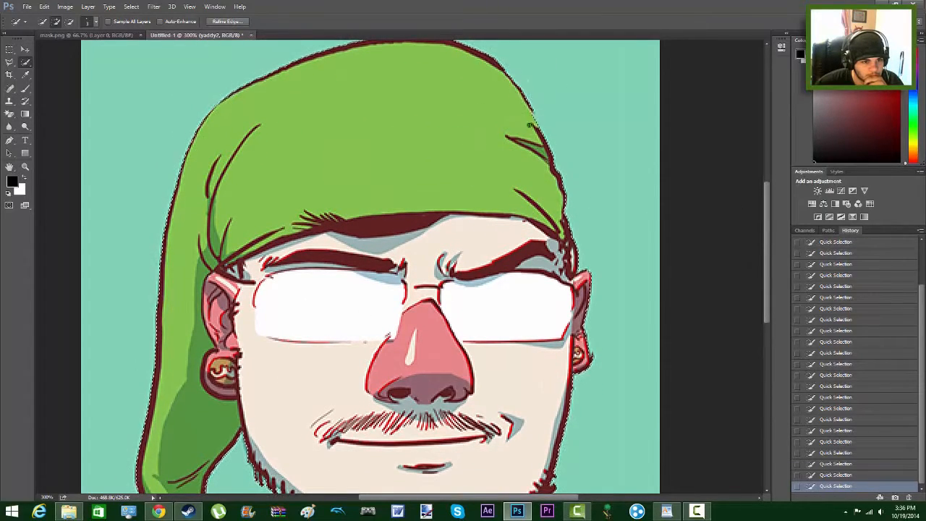
left_click_drag(766, 296, 766, 312)
left_click(25, 167)
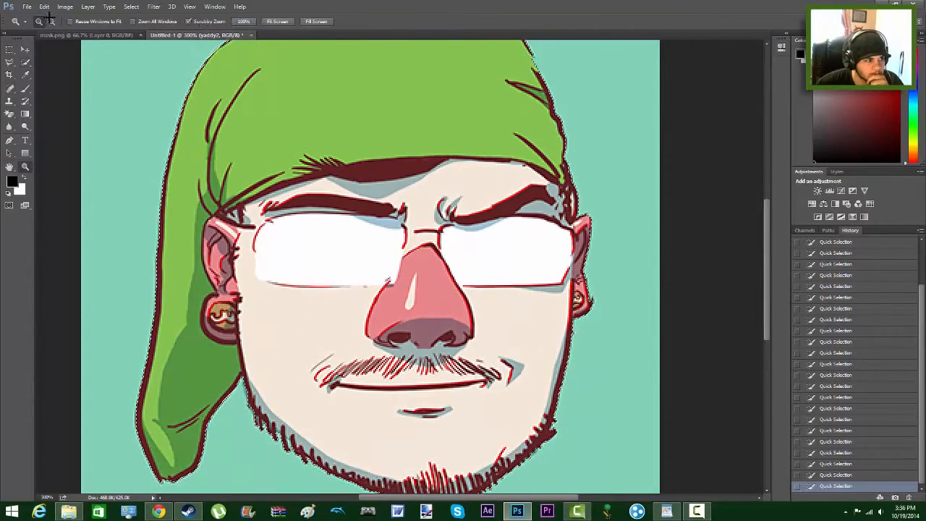
left_click(172, 102)
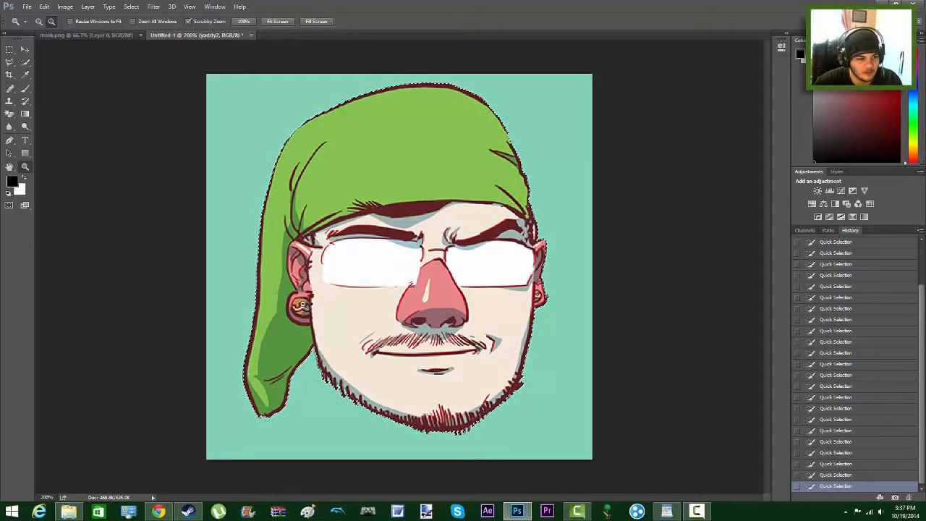
- Invert the selection to the background, and invert it back to the face
left_click(25, 61)
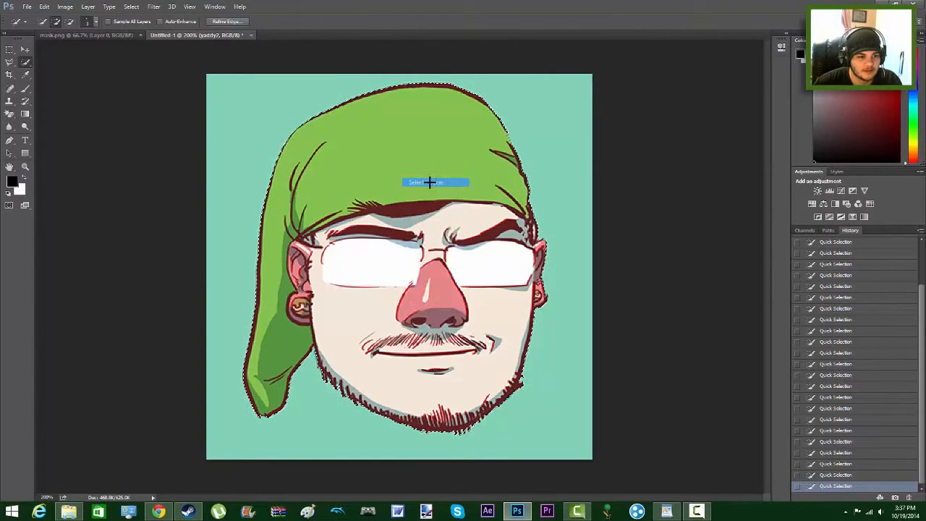
left_click(430, 183)
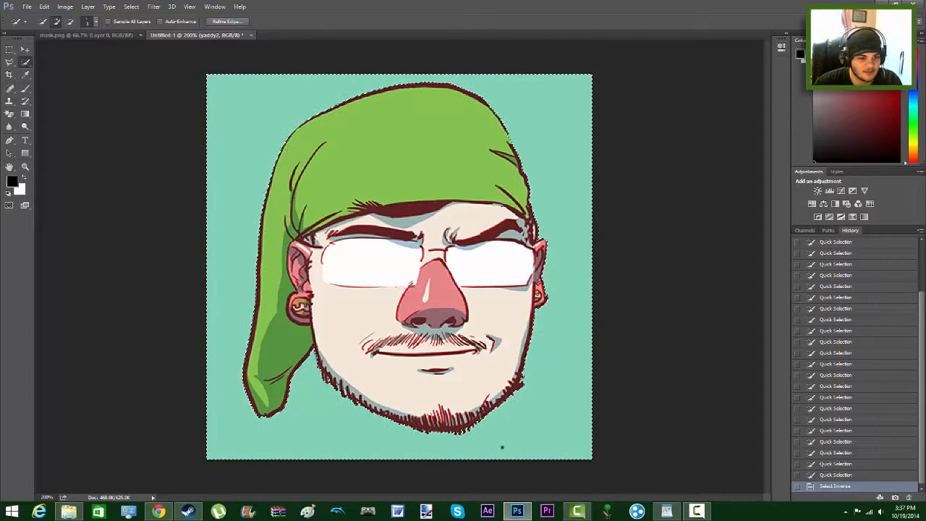
right_click(440, 152)
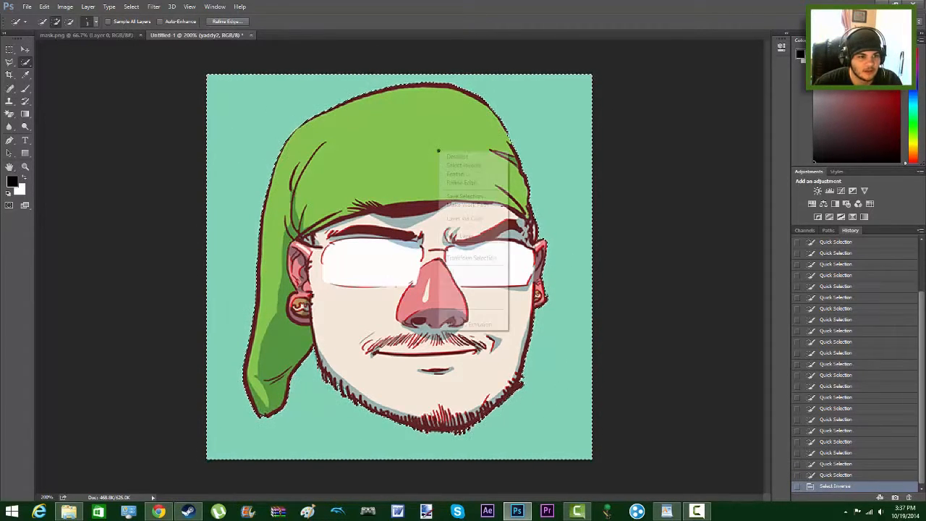
key("ctrl+shift+i")
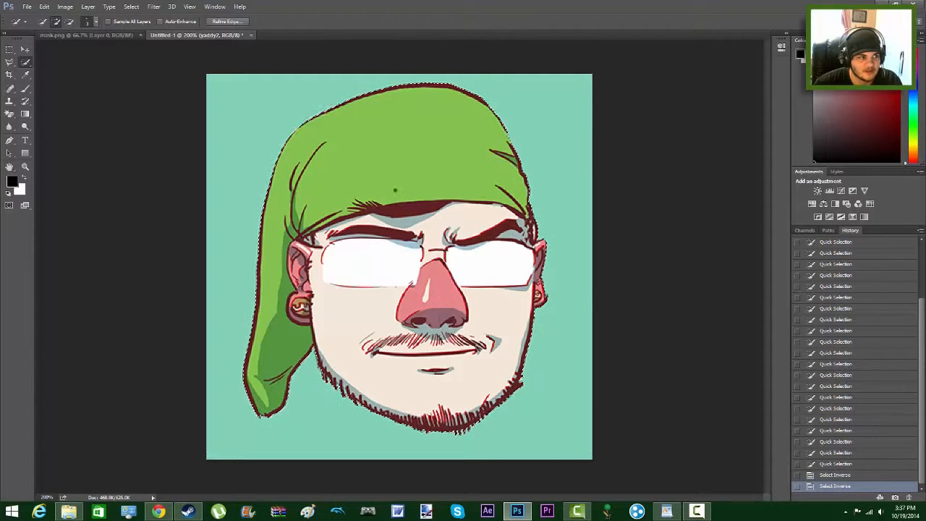
- Refine the edge of the face selection with Smooth 11, Feather 0.0 px and Contrast 10%
left_click(226, 21)
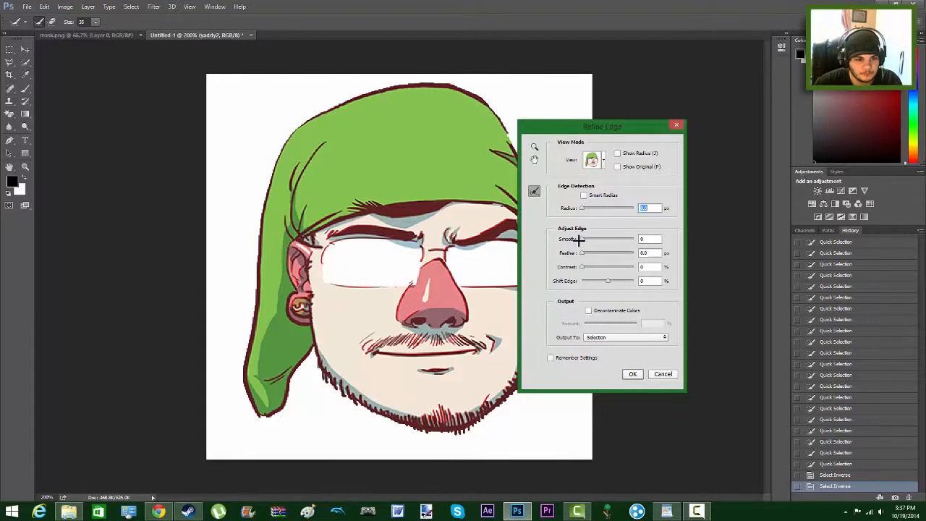
key("Tab")
left_click_drag(591, 238, 593, 237)
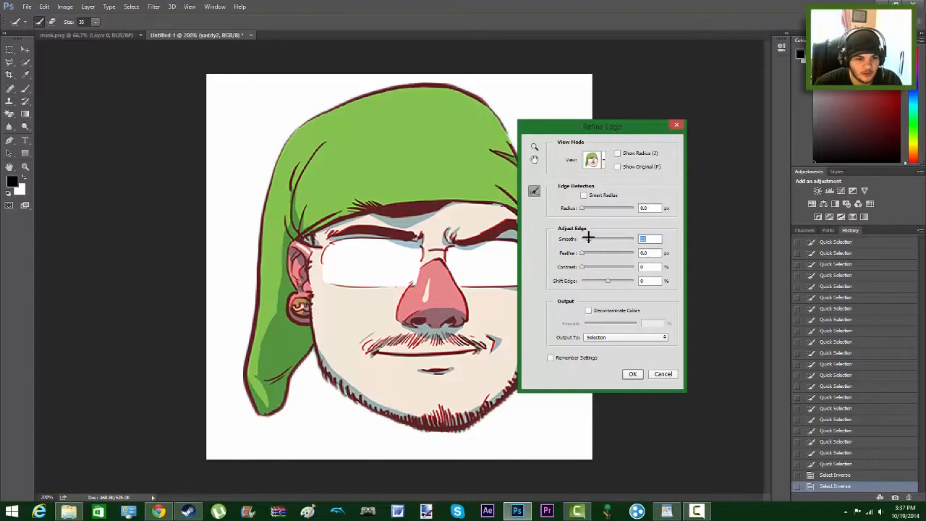
mouse_move(588, 238)
left_mouse_down()
mouse_move(657, 239)
mouse_move(573, 239)
mouse_move(585, 239)
left_mouse_up()
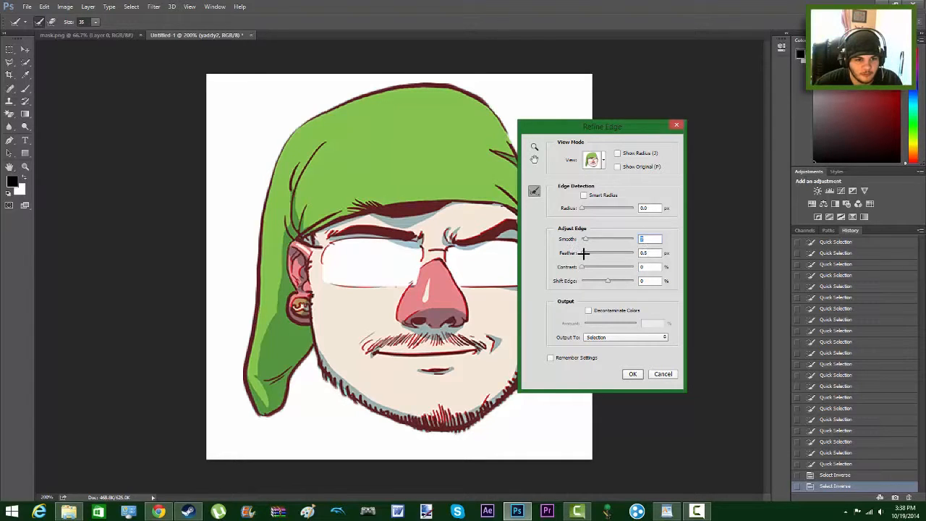
mouse_move(593, 253)
left_mouse_down()
mouse_move(605, 254)
mouse_move(578, 254)
mouse_move(593, 250)
left_mouse_up()
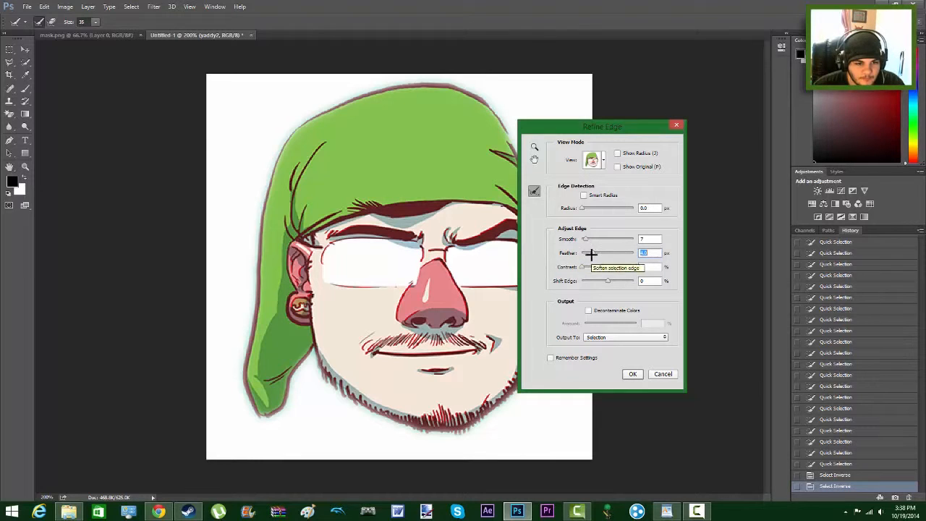
left_click_drag(592, 253, 615, 268)
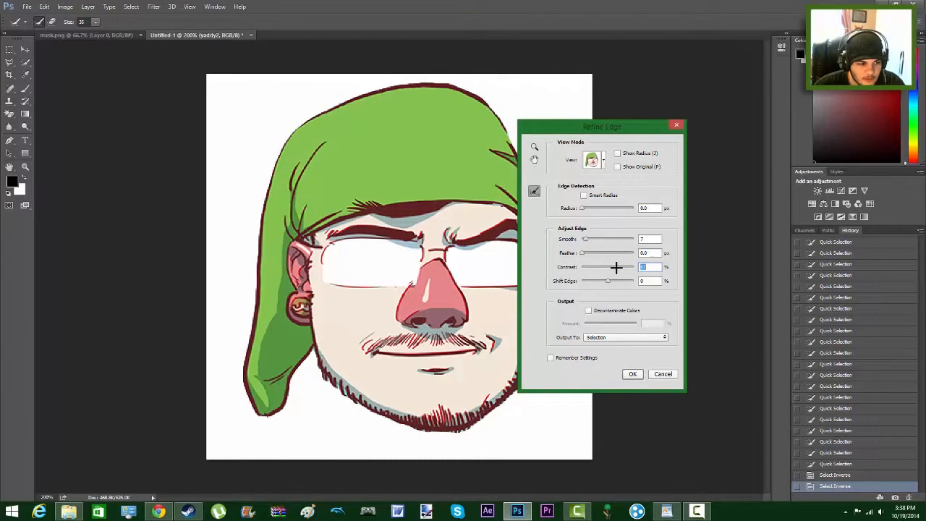
left_click(587, 238)
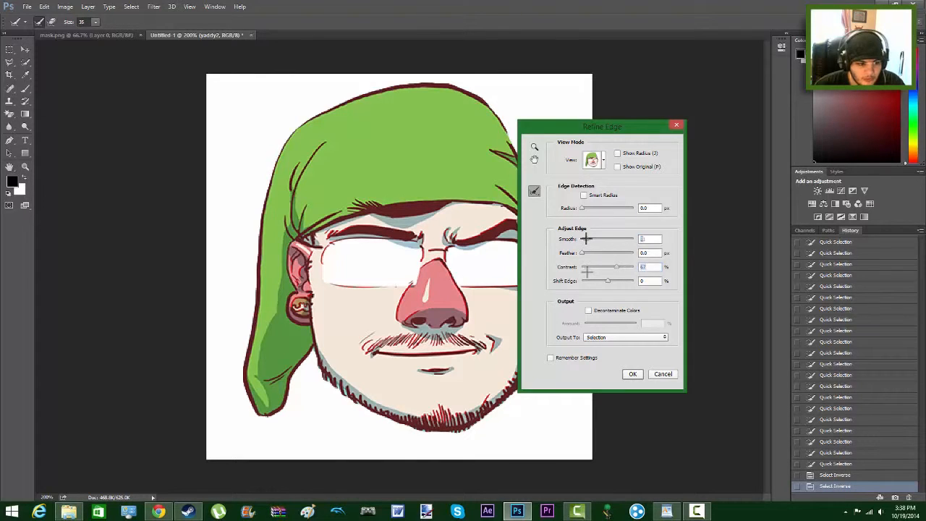
left_click(587, 268)
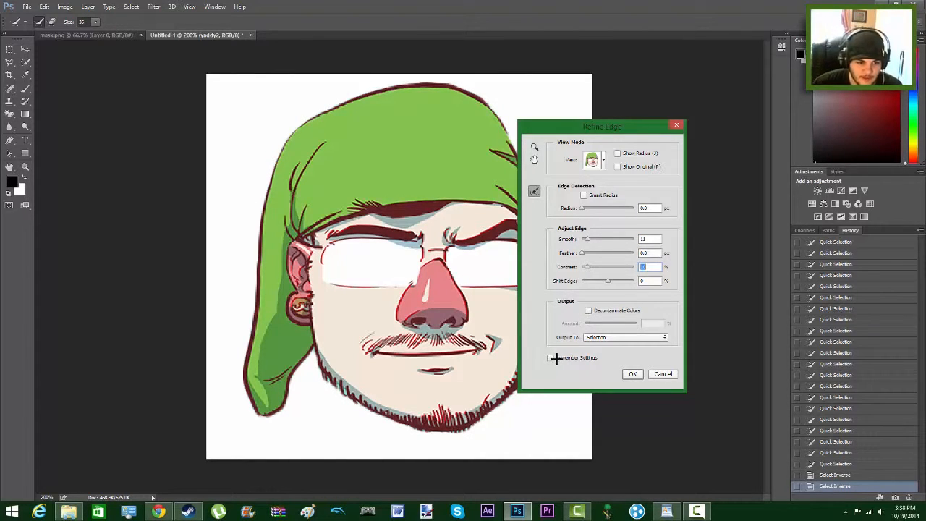
- Output the refined face selection to a new layer and apply the refinement
left_click(662, 339)
left_click(662, 339)
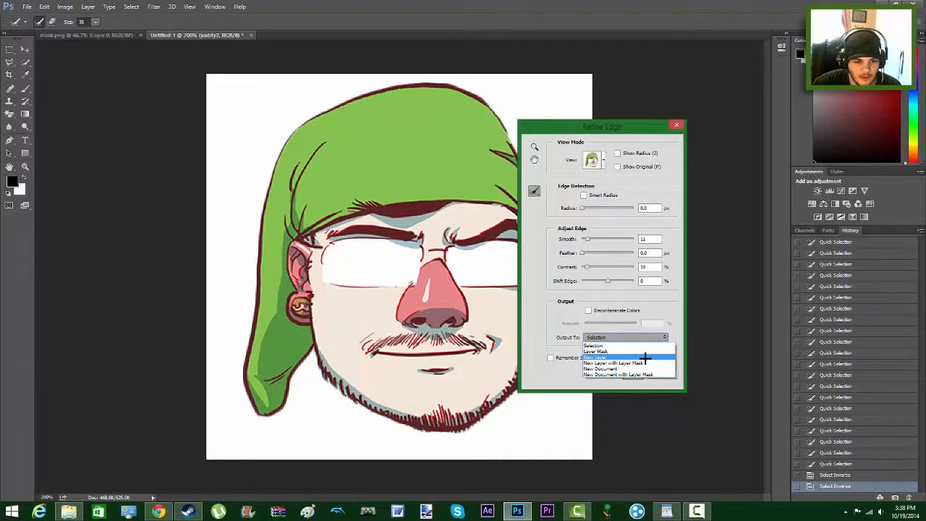
left_click(645, 358)
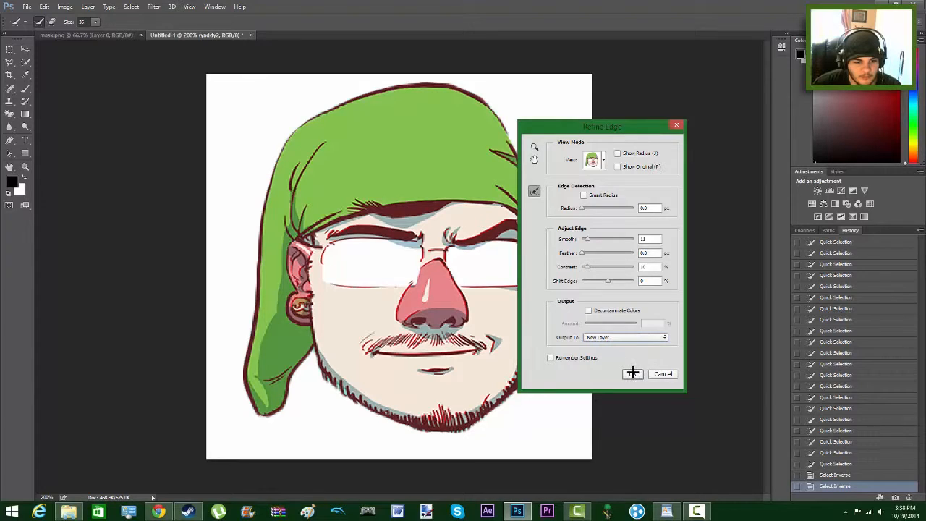
left_click(632, 373)
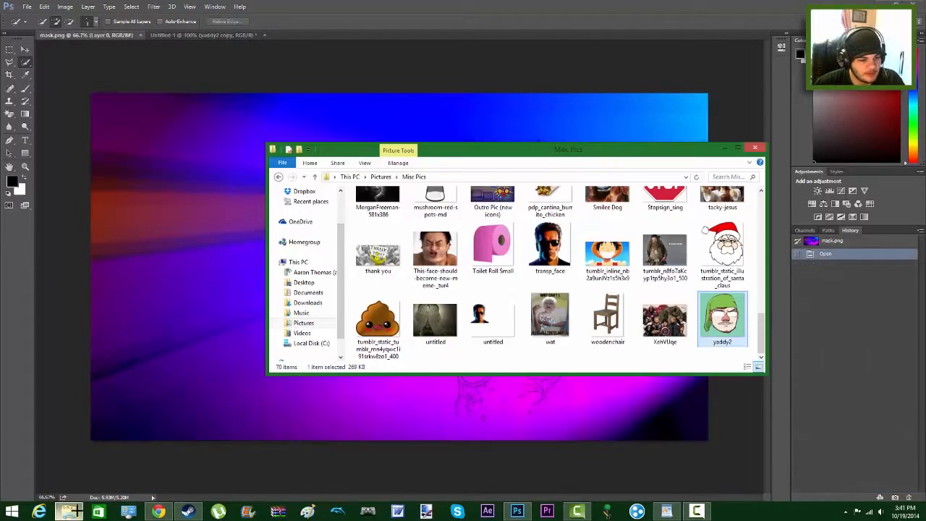
- Place the cut-out face image Untitled4 from the Pictures folder into mask.png
key("BackSpace")
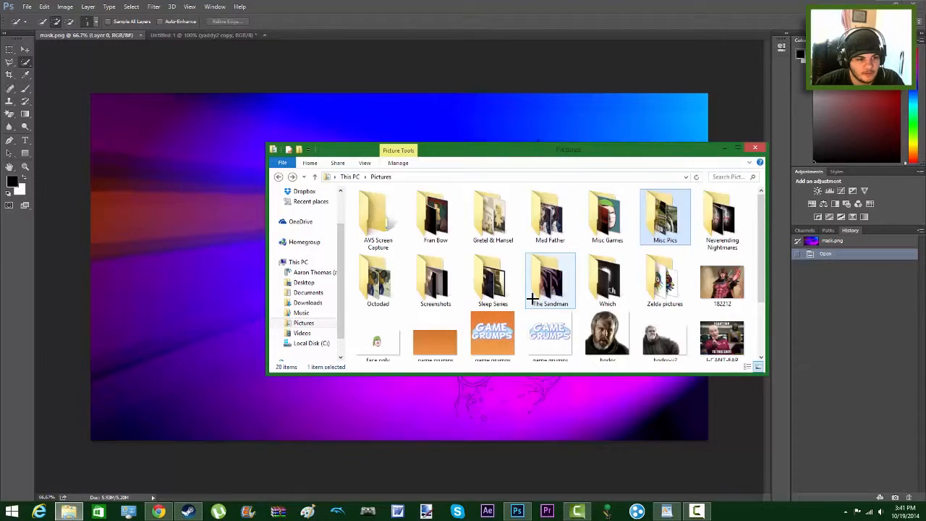
scroll(749, 289, "down", 2)
left_click_drag(724, 319, 171, 340)
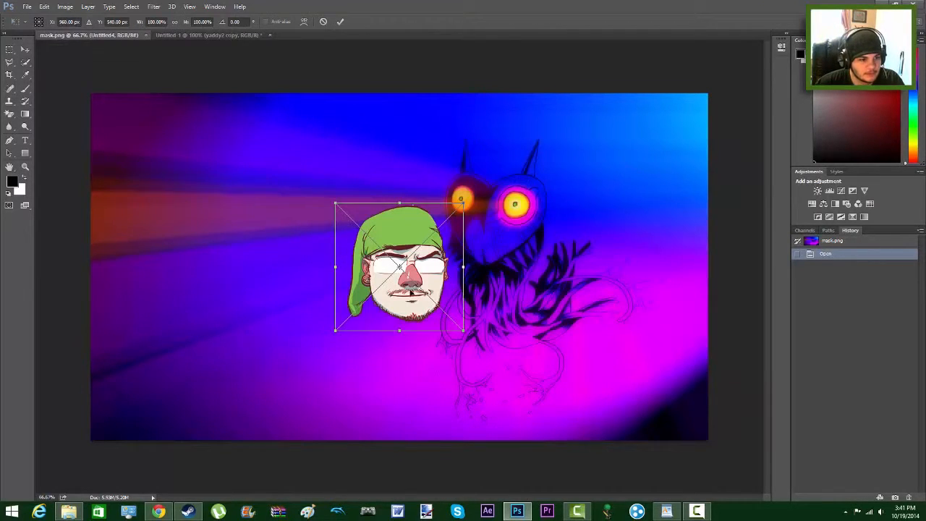
- Move the face to the canvas's upper-left corner, scale it to about 42.5% width and 50.25% height, and commit the placement
left_click_drag(387, 299, 193, 197)
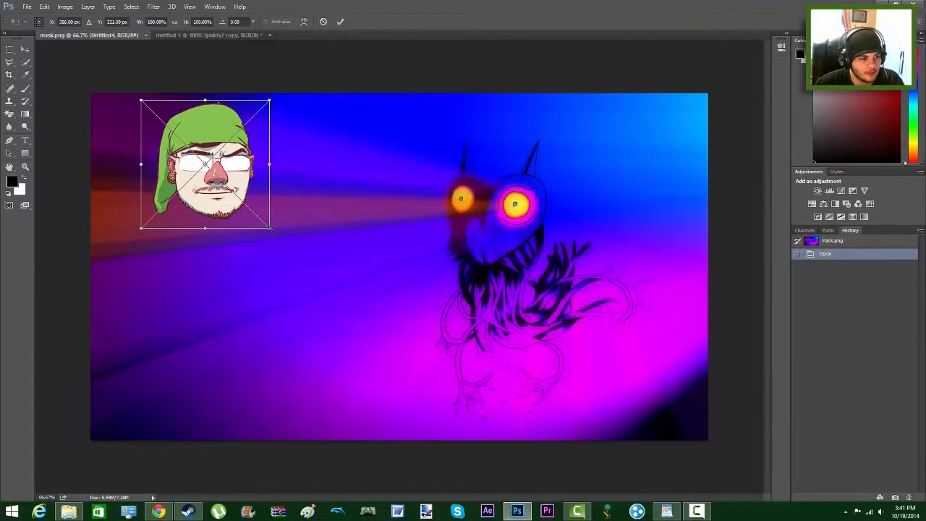
left_click_drag(269, 228, 147, 159)
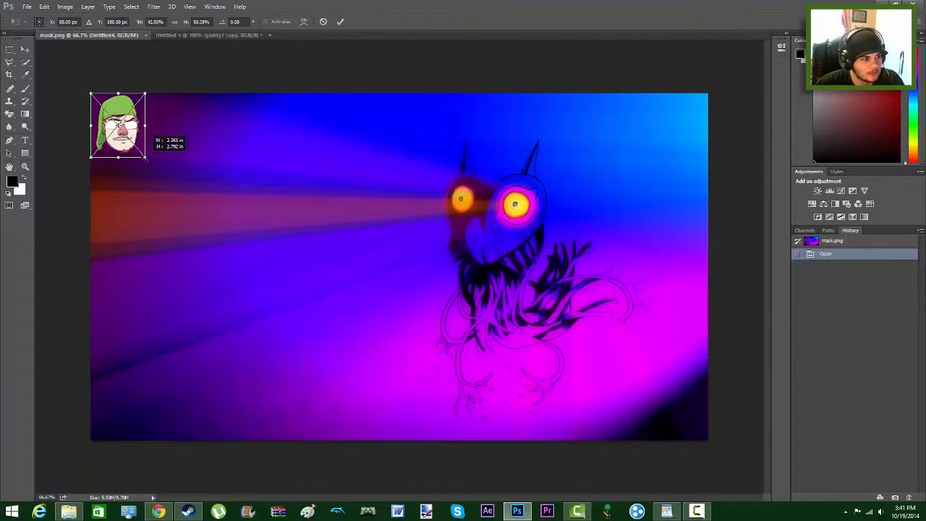
right_click(160, 111)
right_click(122, 119)
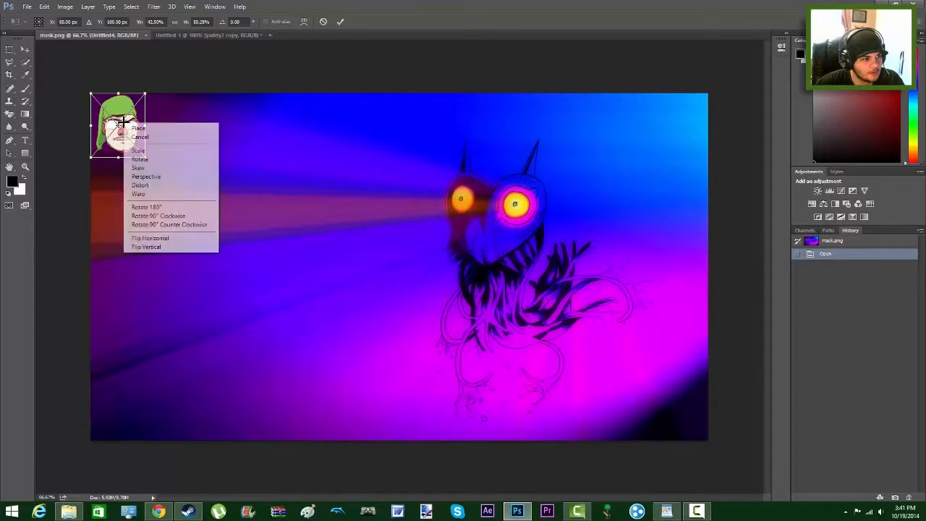
left_click(141, 126)
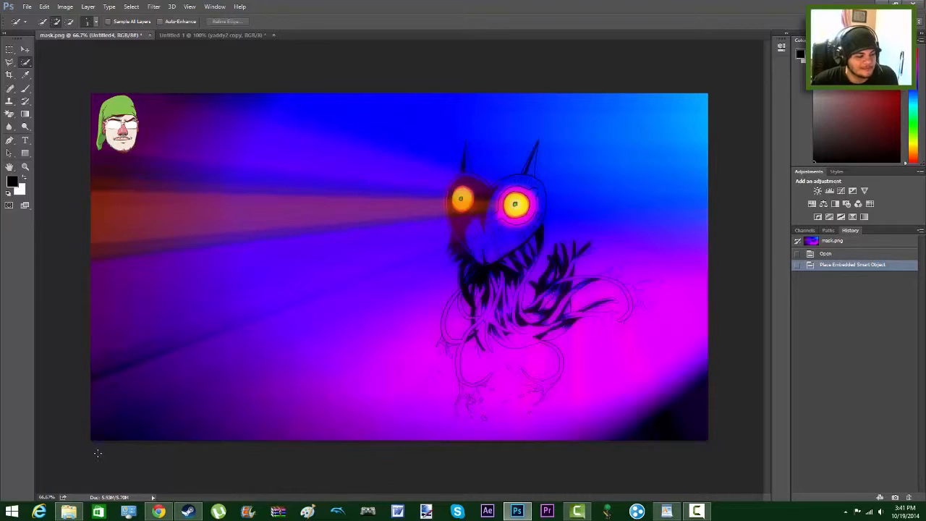
- Find the Logos folder inside Misc Pics and place the Twitter bird white blue image into mask.png
left_click(69, 512)
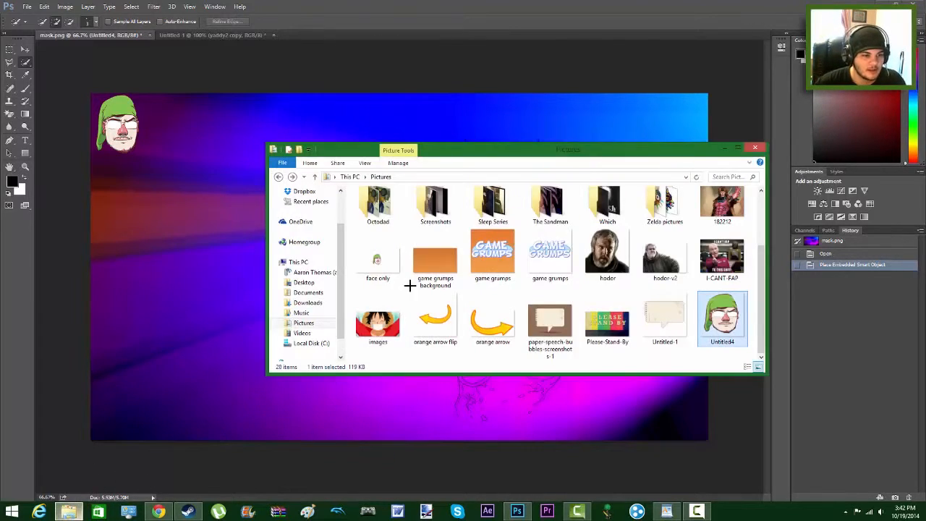
left_click(304, 323)
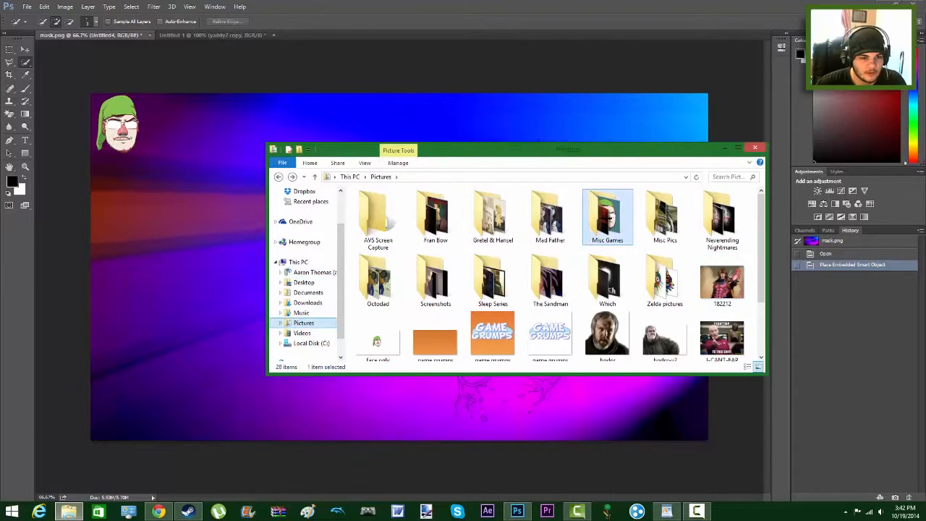
double_click(605, 217)
key("BackSpace")
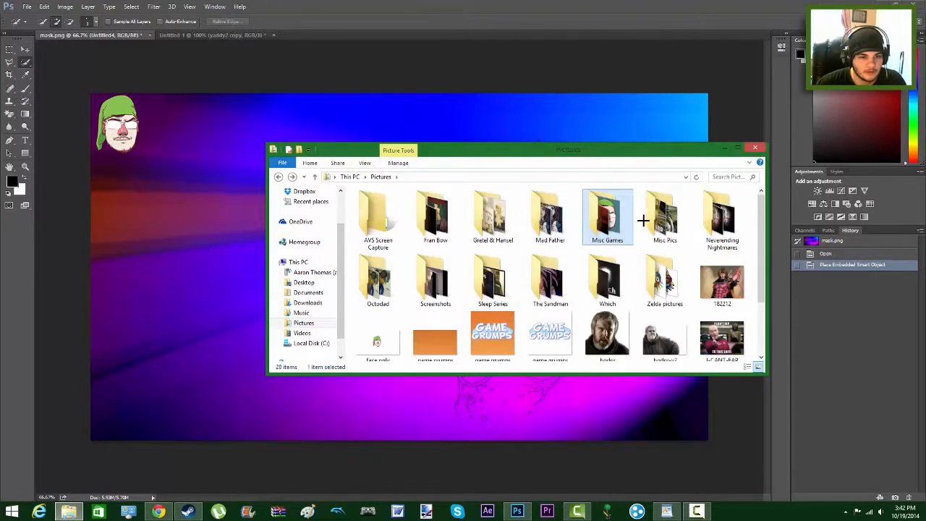
double_click(660, 215)
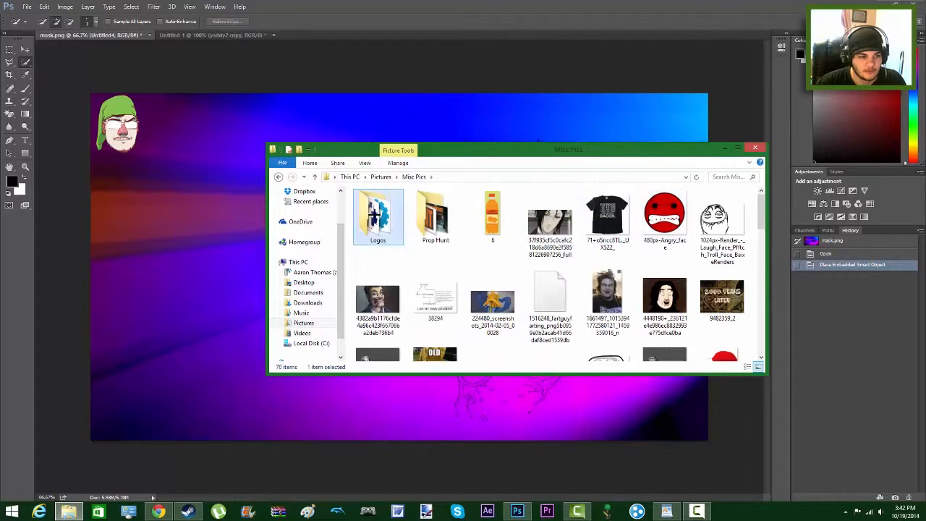
double_click(377, 217)
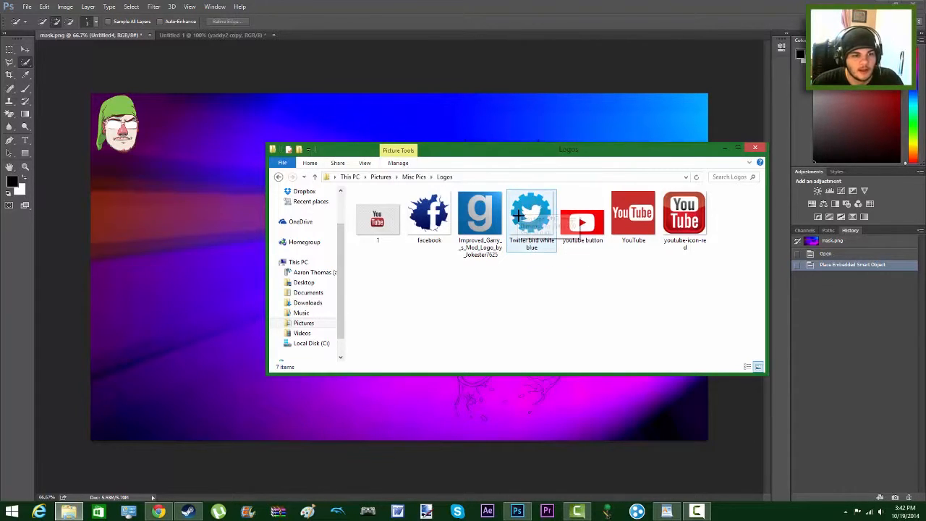
left_click_drag(522, 212, 154, 293)
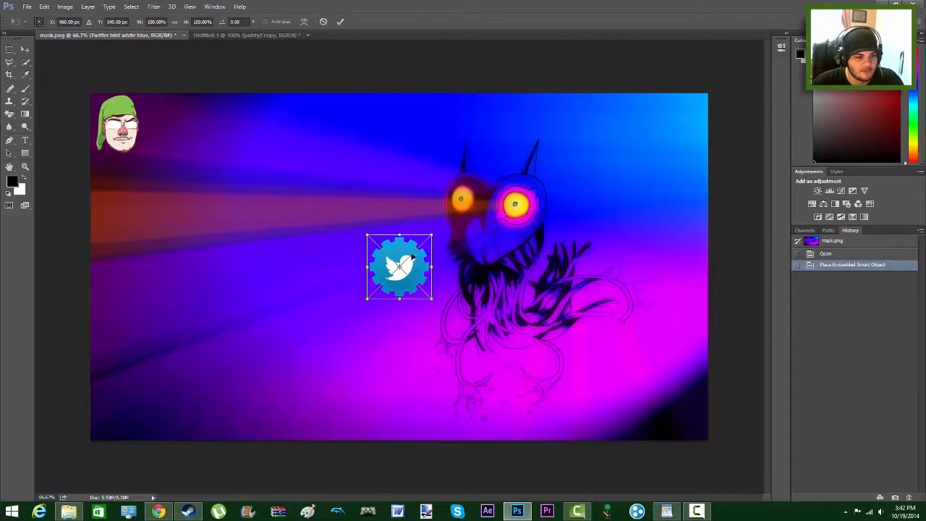
- Move the Twitter logo into the canvas's lower-left corner and scale it to about 68% width and 69.5% height
left_click_drag(403, 288, 123, 408)
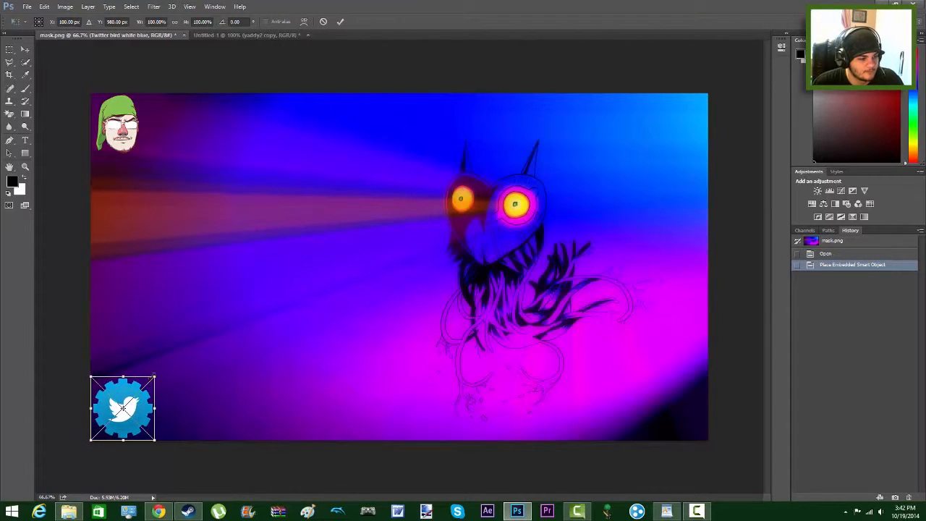
left_click_drag(154, 375, 134, 396)
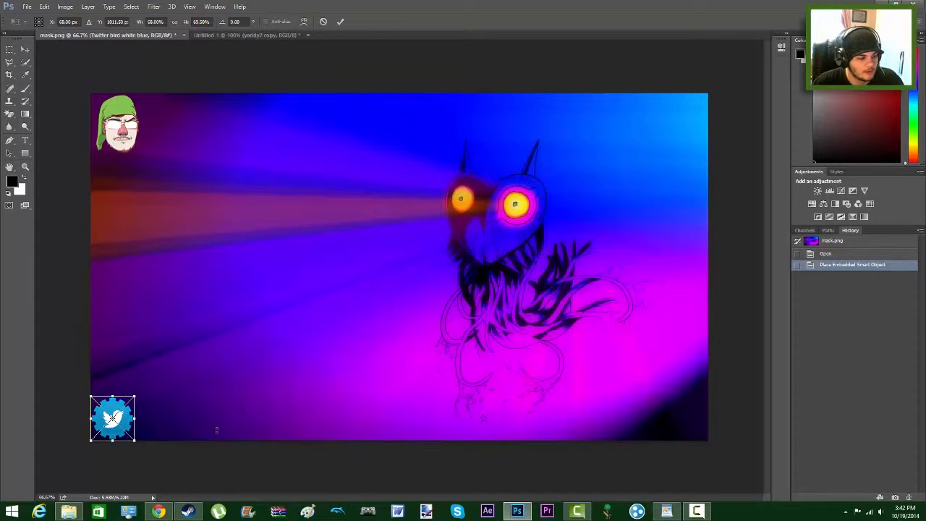
- Commit the Twitter logo's placement and place the facebook image from the Logos folder into mask.png
left_click(68, 511)
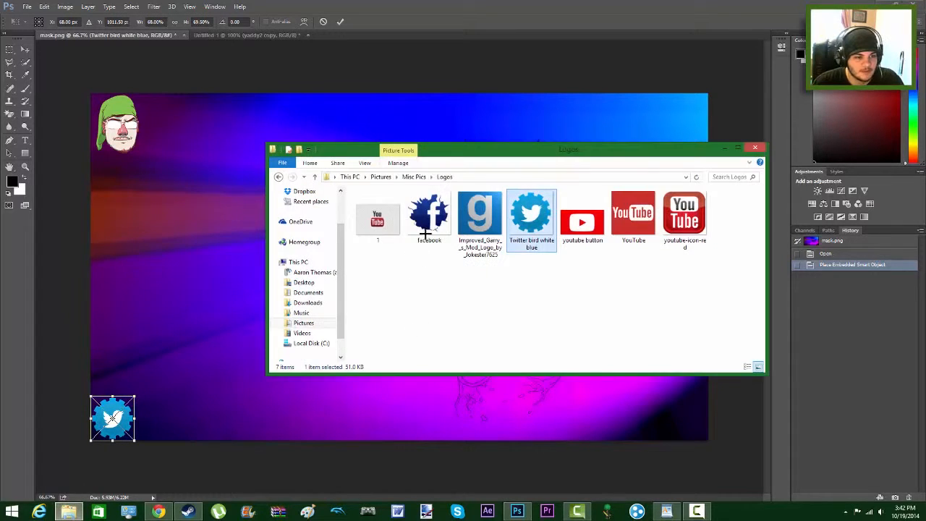
left_click_drag(426, 230, 198, 338)
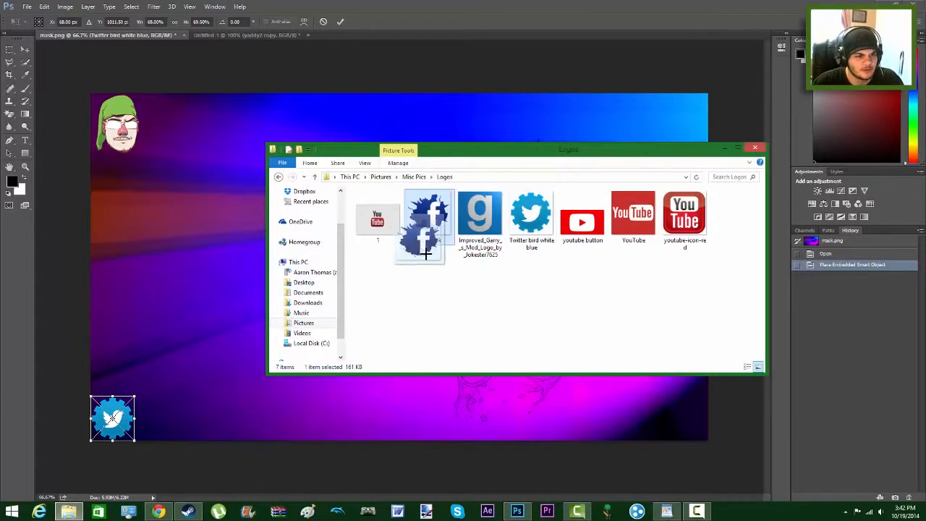
left_click(107, 428)
right_click(108, 429)
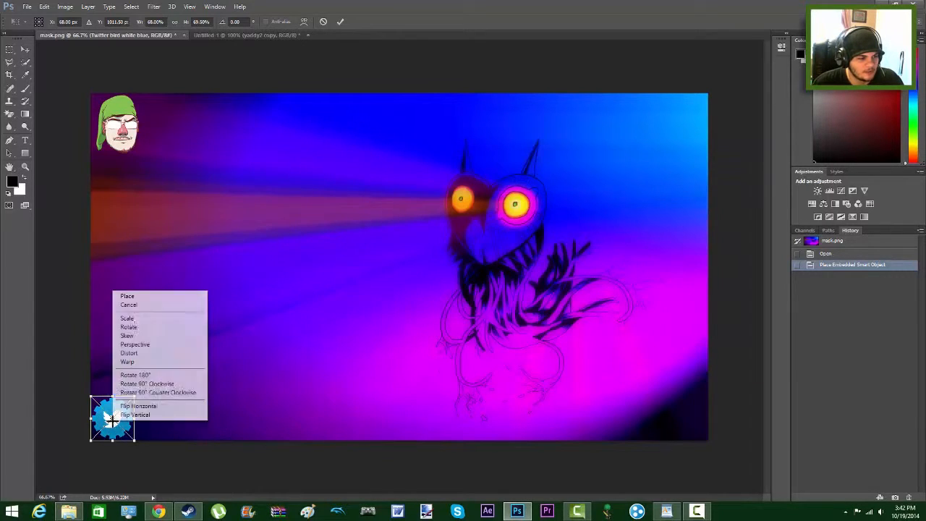
left_click(126, 295)
left_click(68, 511)
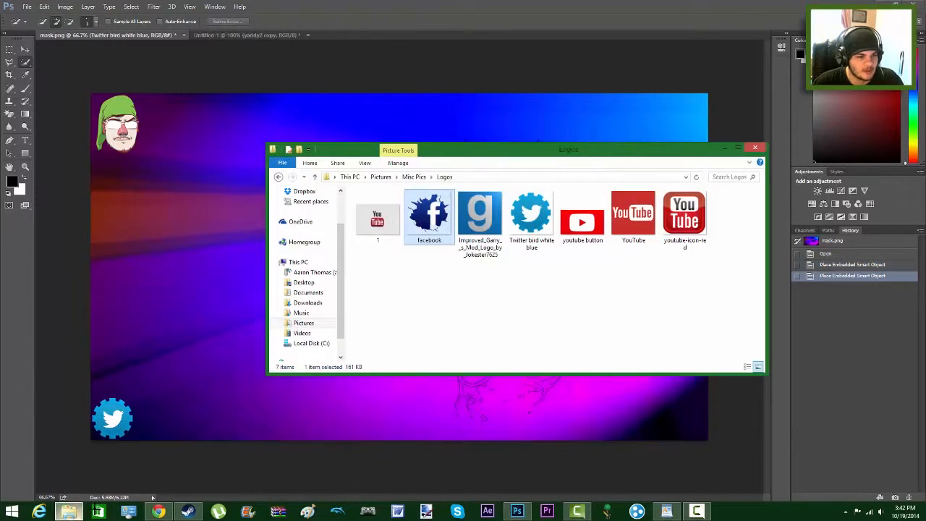
left_click_drag(428, 227, 124, 363)
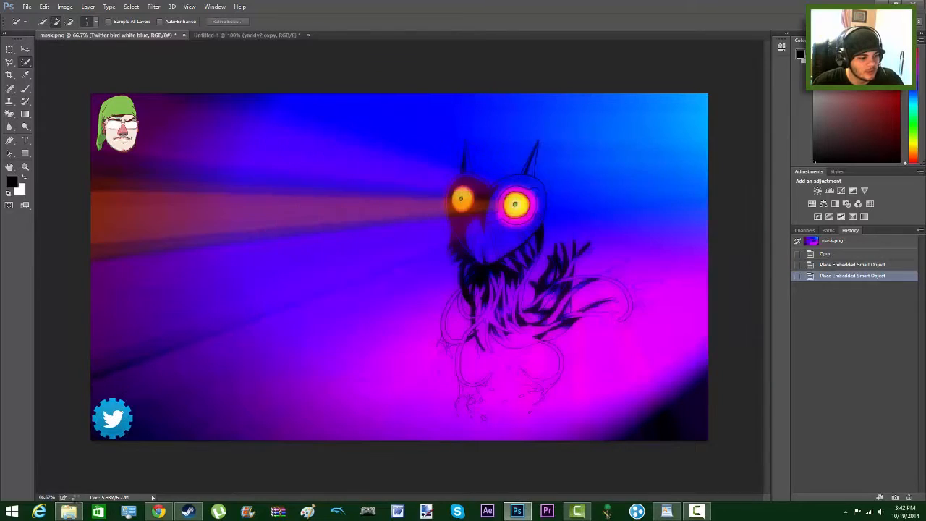
- Switch to Chrome and open google.com in a new tab
left_click(158, 511)
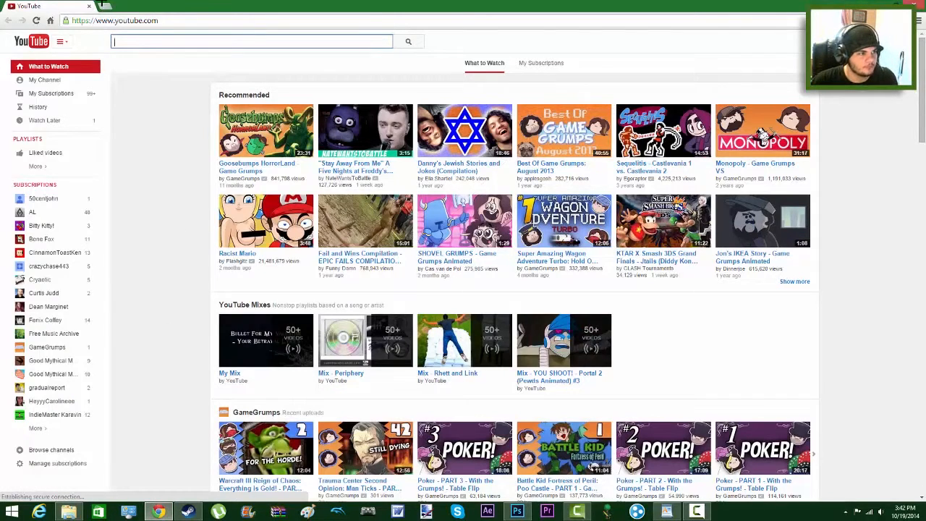
left_click(102, 6)
type("google")
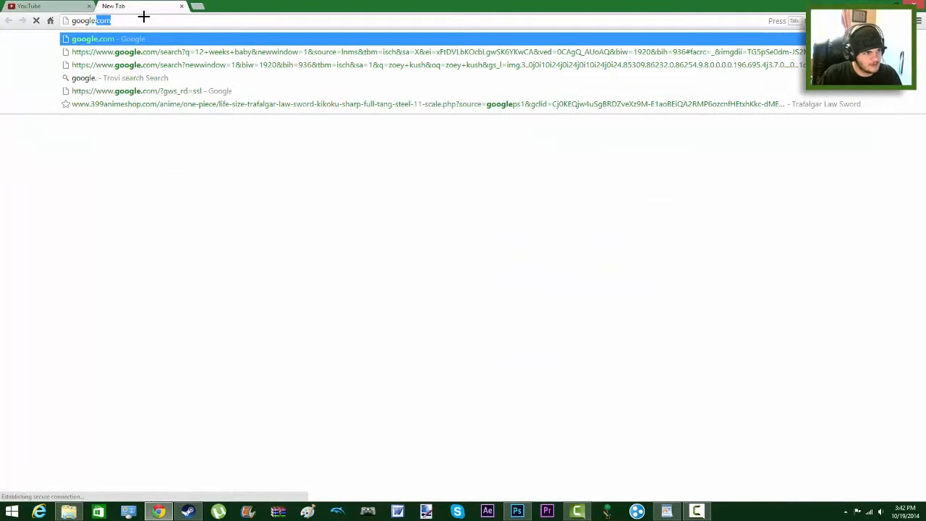
left_click(144, 17)
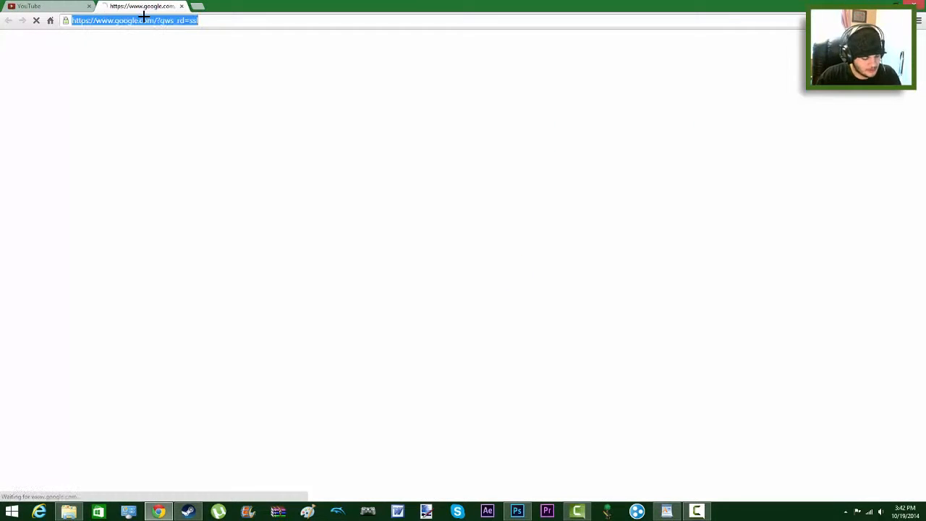
type("google.com")
key("Return")
- Search Google Images for "facebook logo png"
type("m")
key("Return")
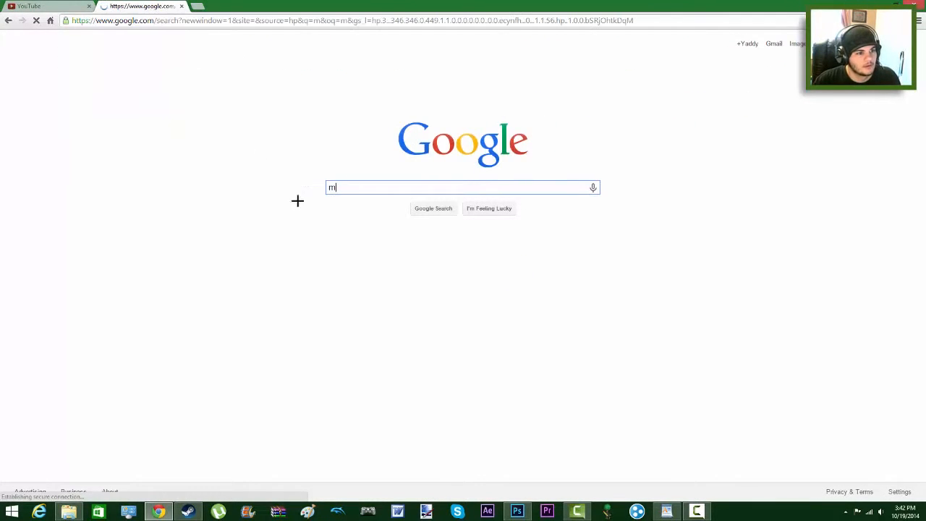
left_click(167, 43)
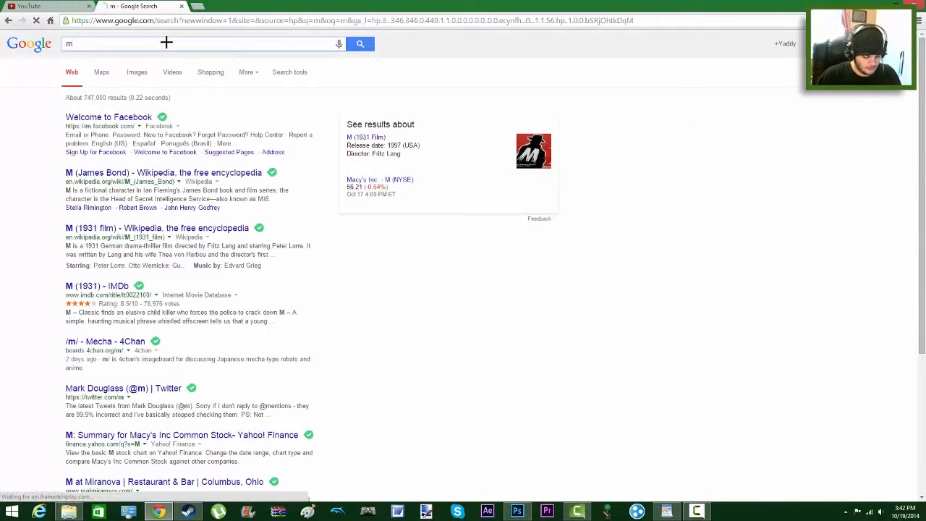
key("BackSpace")
type("facebook logo png")
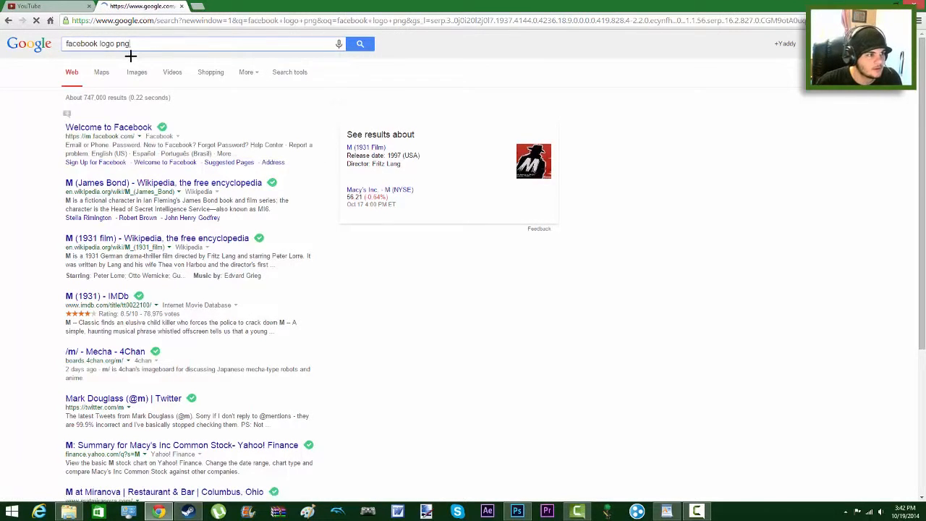
left_click(106, 72)
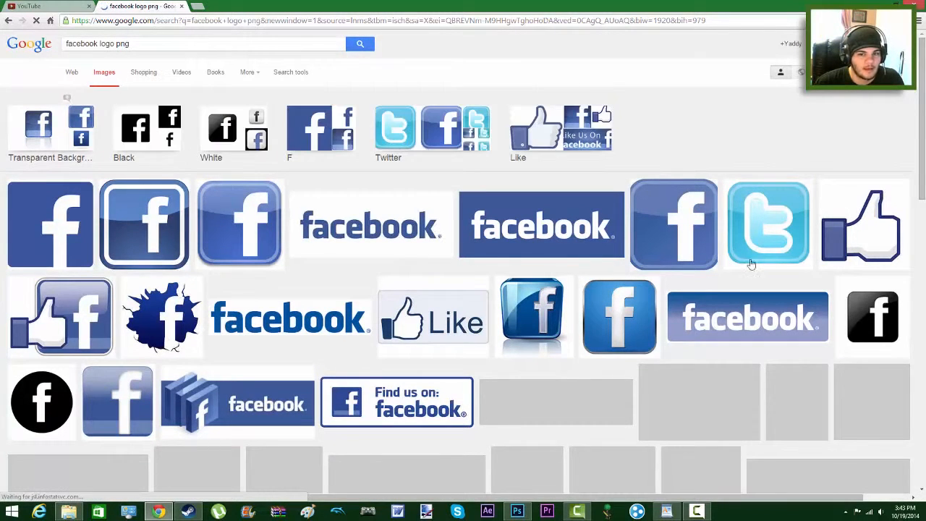
- Preview the thumbs-up image and the cracked blue Facebook logo in the image results
left_click(859, 227)
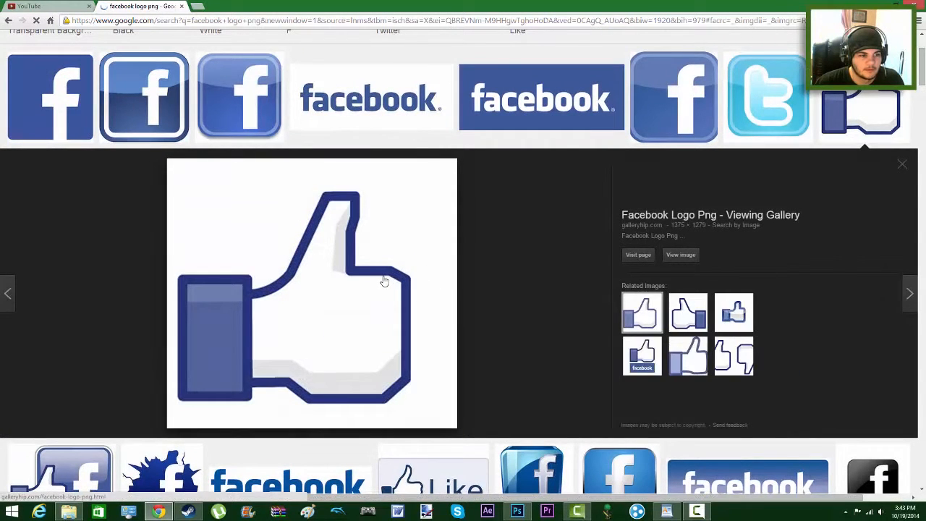
scroll(529, 252, "down", 4)
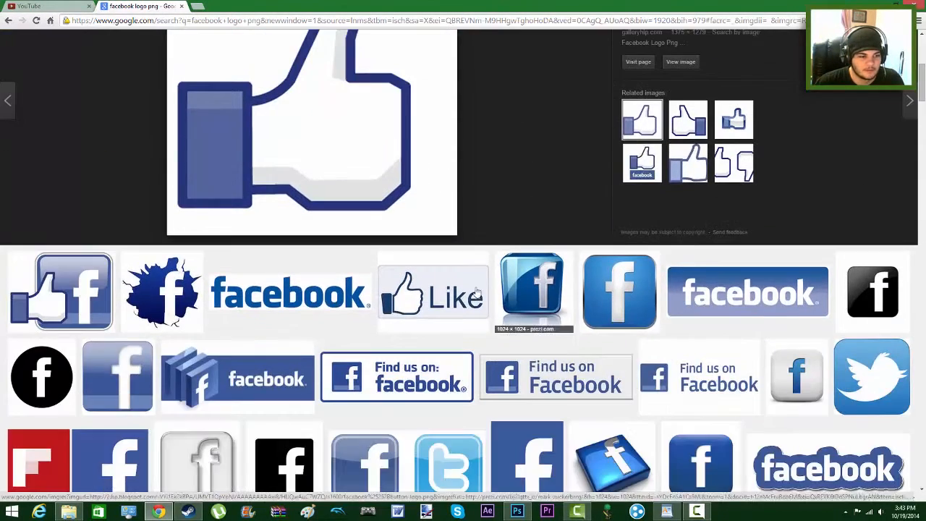
left_click(170, 296)
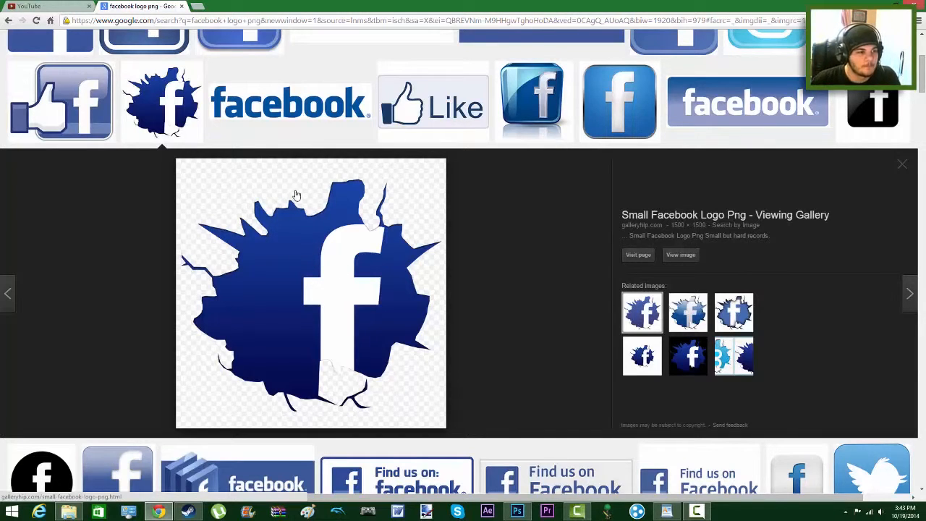
- Check the file type offered for saving the cracked Facebook logo image, and cancel without saving it
right_click(304, 256)
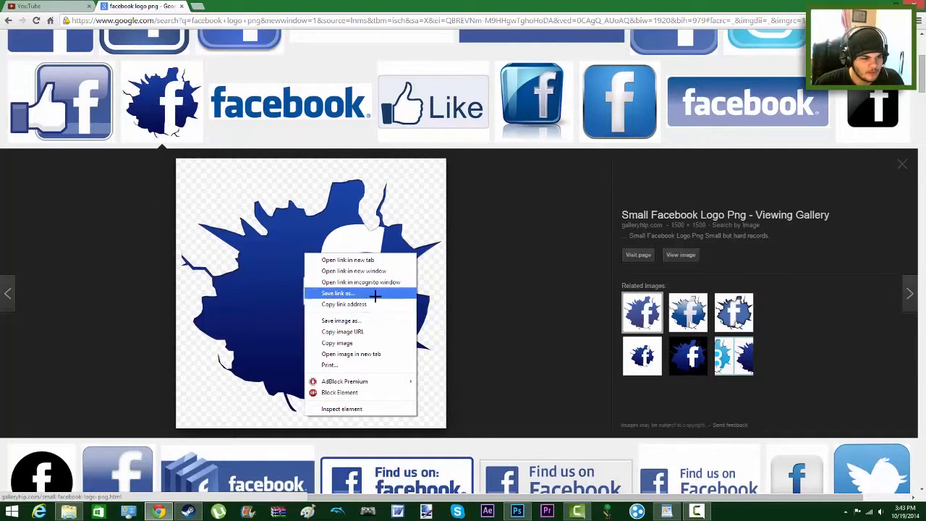
left_click(373, 320)
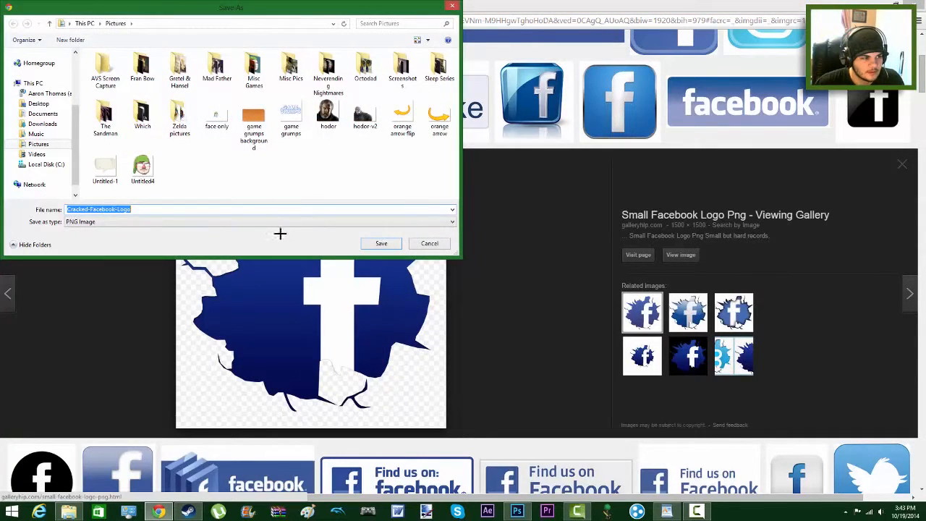
left_click(88, 222)
left_click(98, 229)
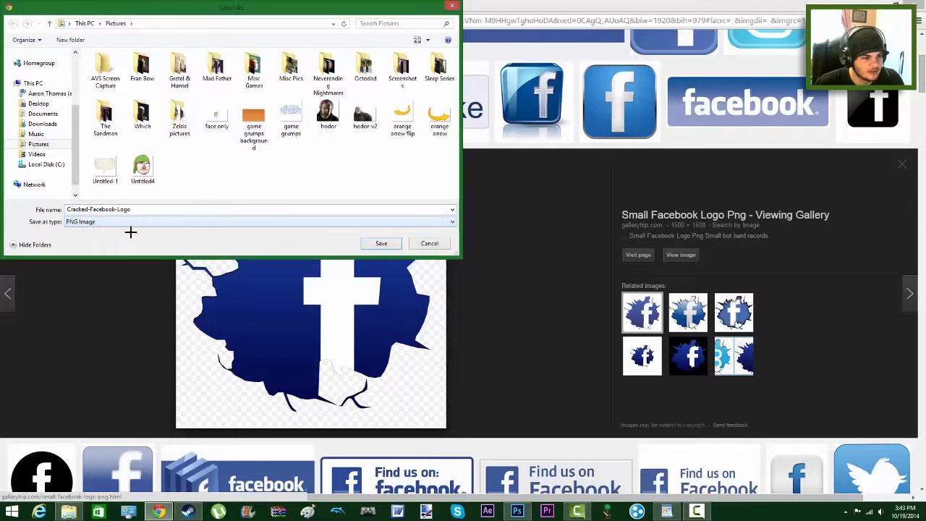
left_click(430, 243)
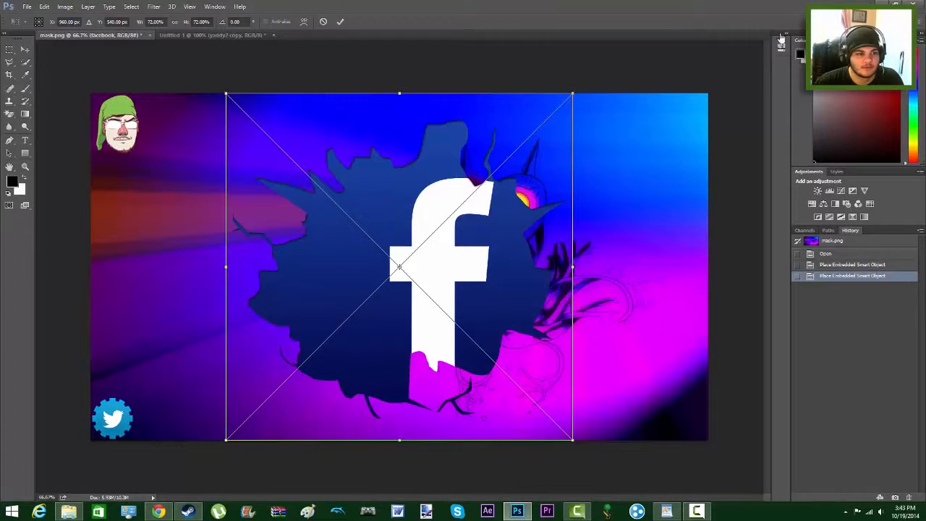
- Return to Photoshop, scale the Facebook logo to about 10% width and 10.27% height directly above the Twitter logo, and commit the placement
left_click_drag(573, 440, 301, 166)
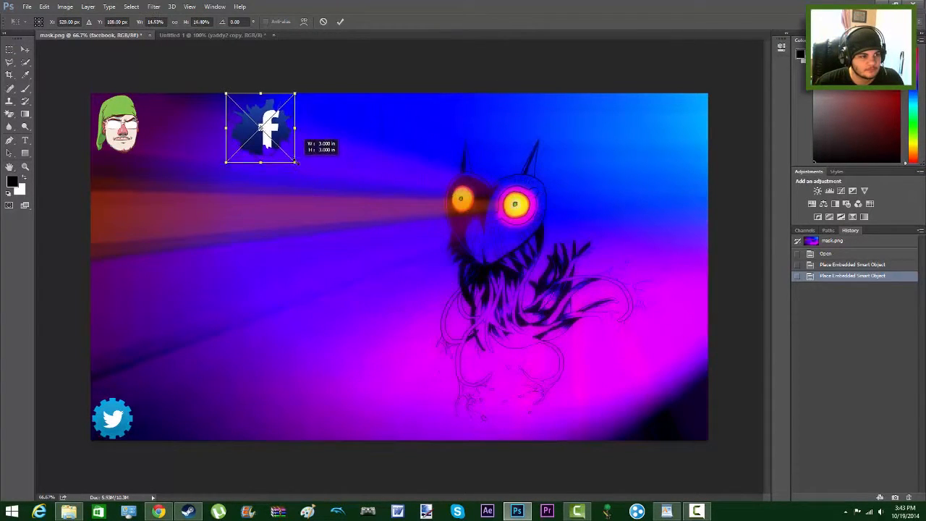
left_click_drag(248, 155, 144, 391)
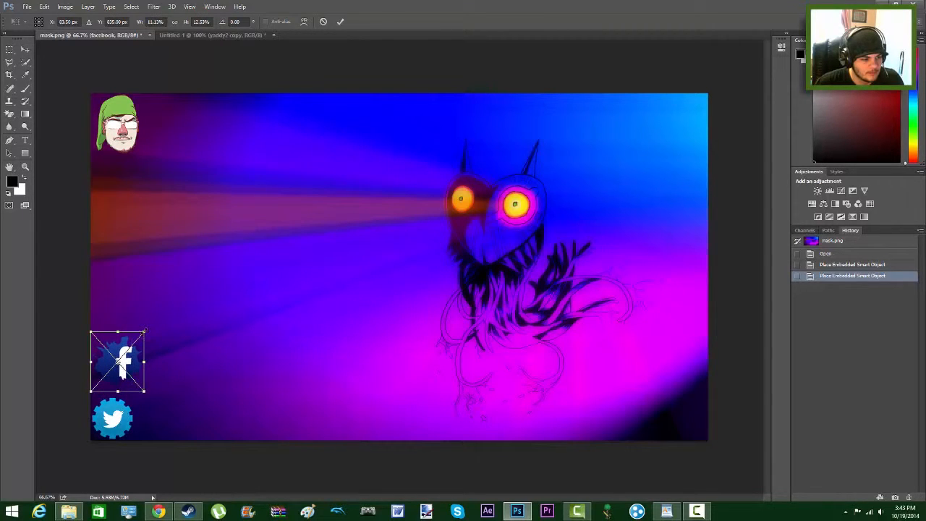
left_click_drag(144, 332, 134, 342)
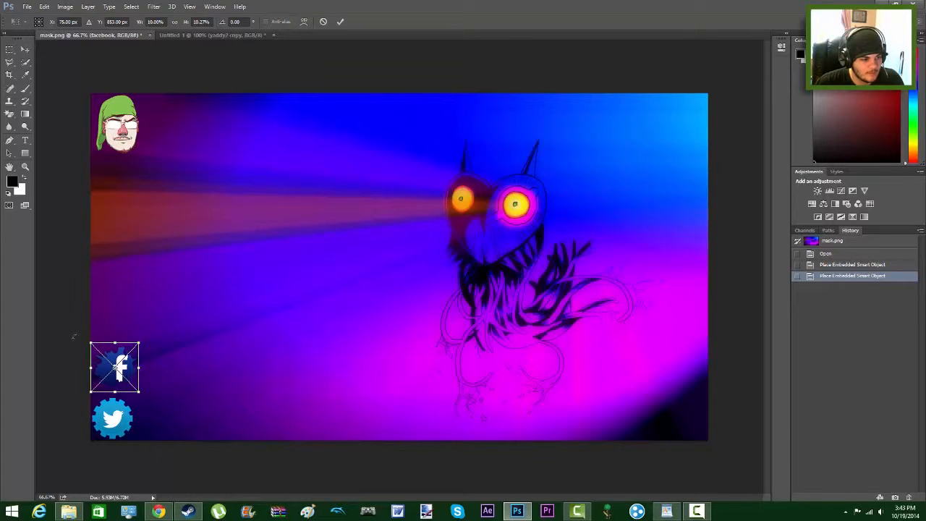
right_click(122, 369)
left_click(150, 248)
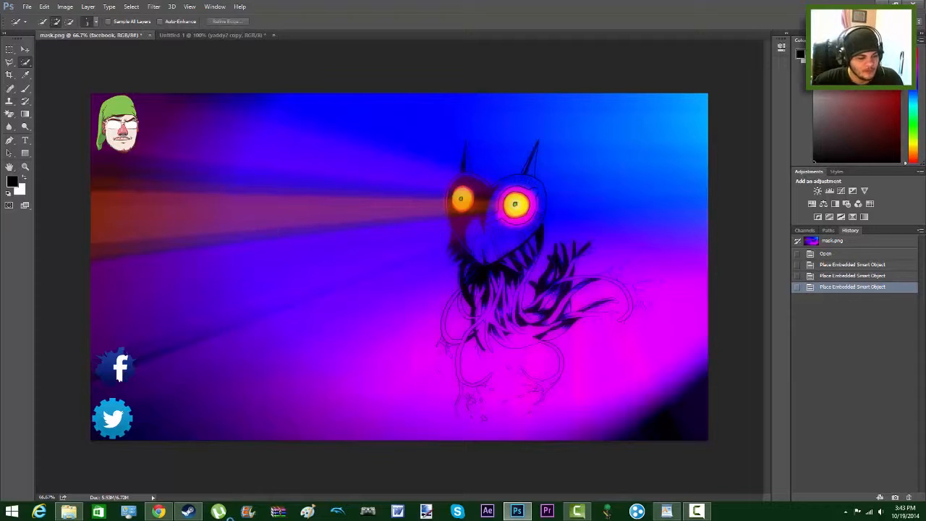
- Close the Logos folder, open Zelda pictures inside Pictures, and view the parchment image with the Legend of Zelda title
left_click(67, 511)
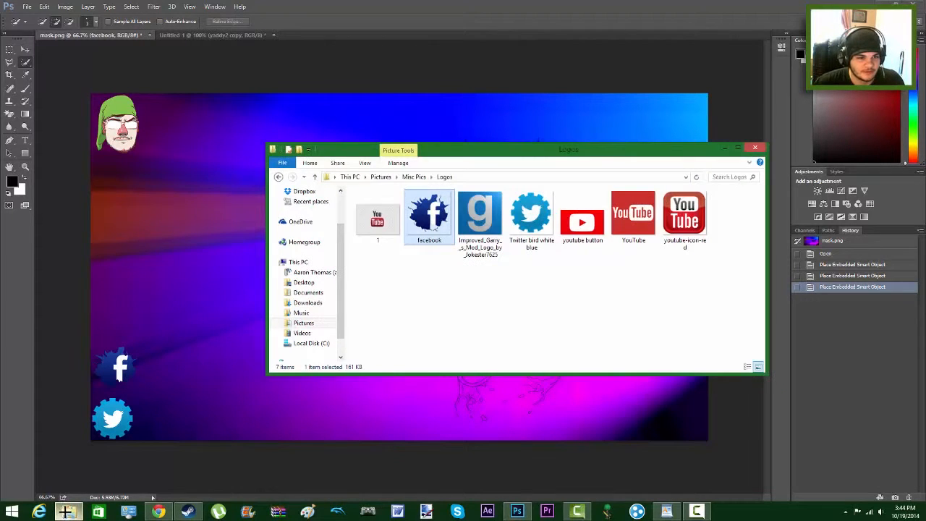
left_click(754, 148)
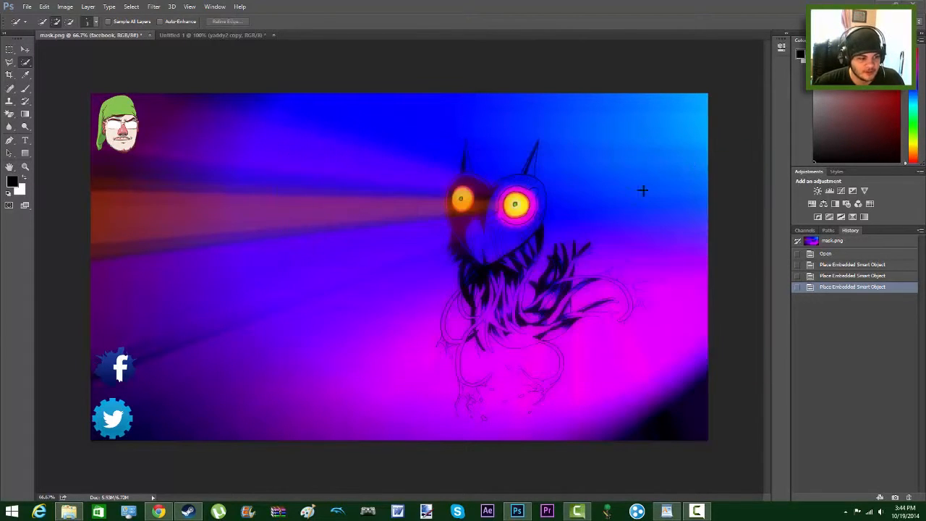
left_click(74, 505)
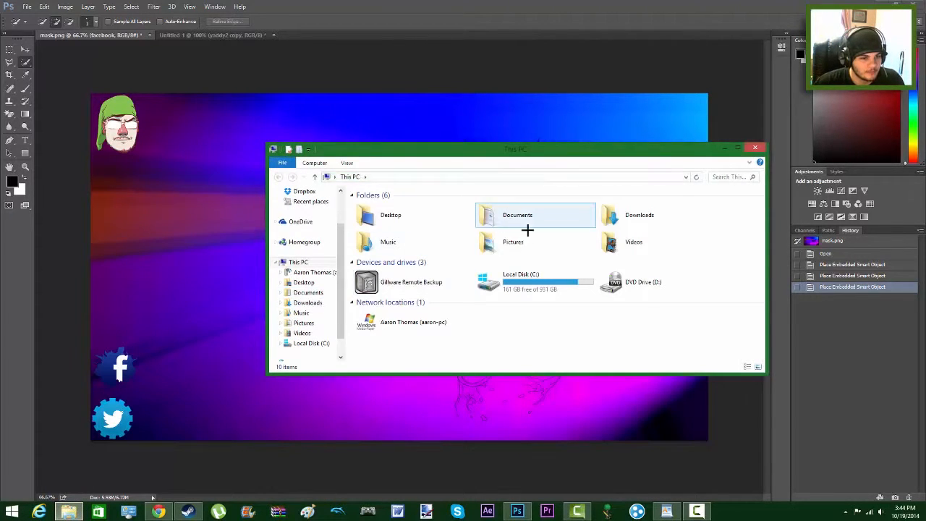
double_click(532, 245)
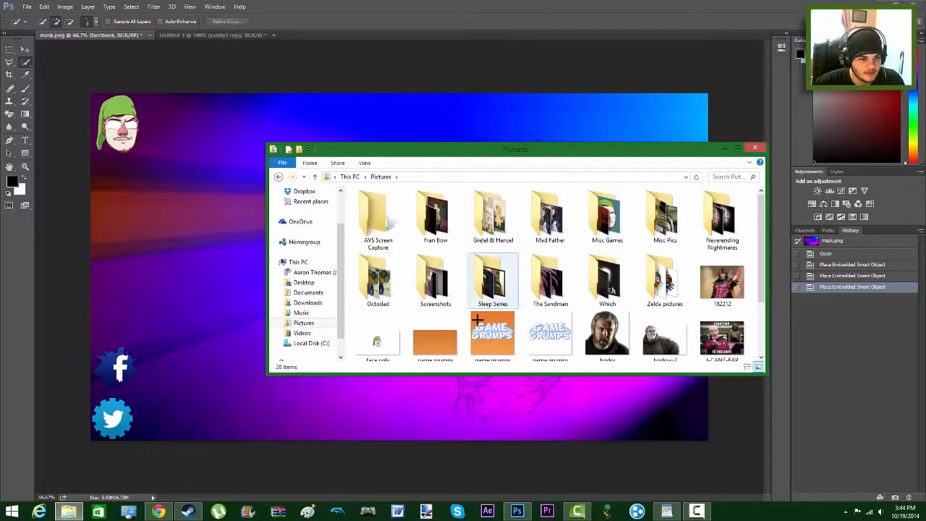
double_click(663, 284)
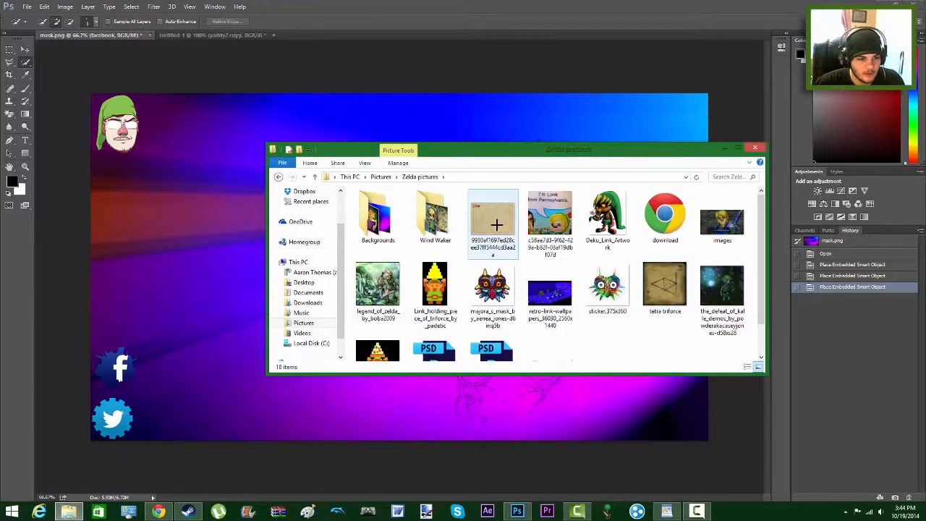
left_click_drag(492, 221, 525, 231)
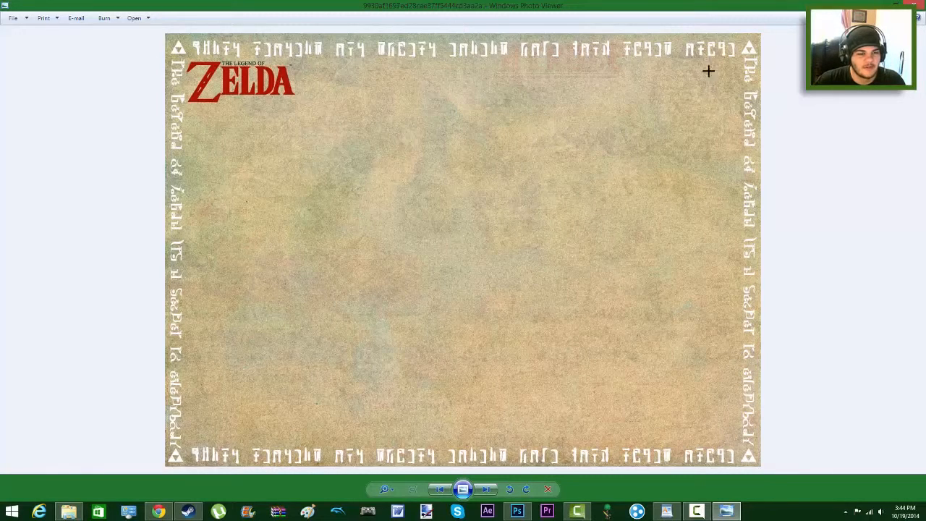
left_click(912, 5)
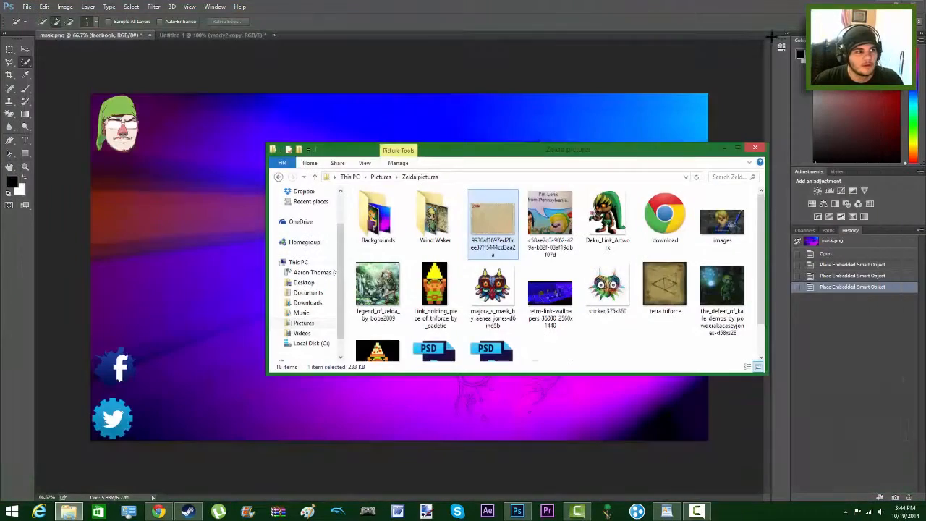
- Close the Untitled-1 document with the cut-out face without saving its changes
left_click(242, 35)
left_click(273, 34)
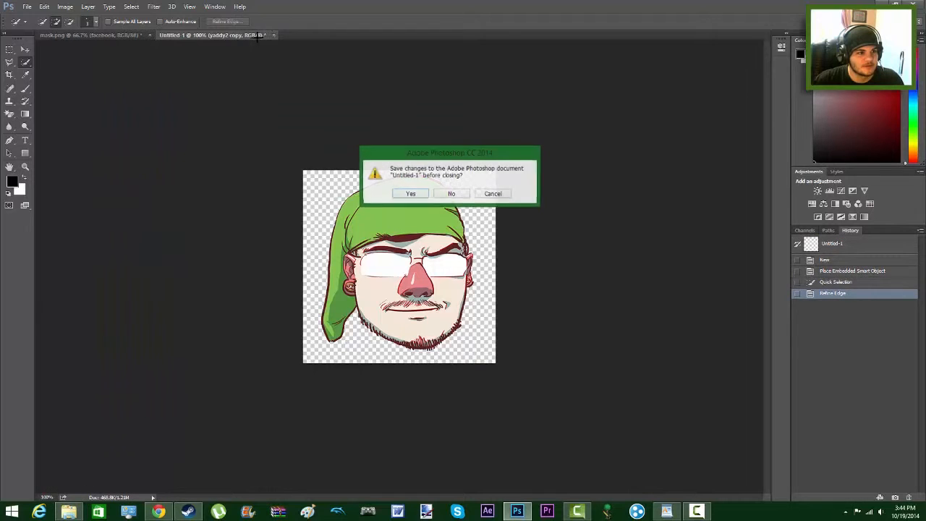
left_click(442, 193)
- Create a new document 400 pixels wide and 225 pixels high with transparent background contents
right_click(192, 36)
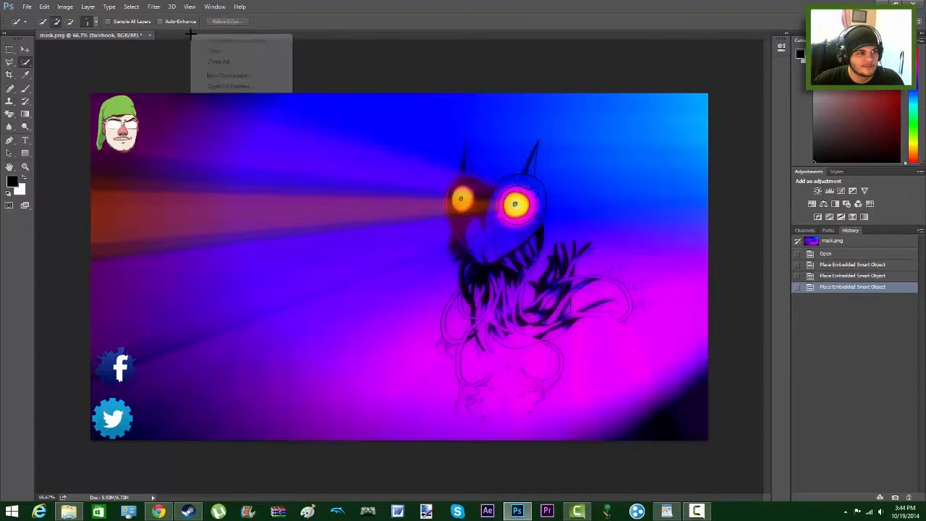
left_click(244, 76)
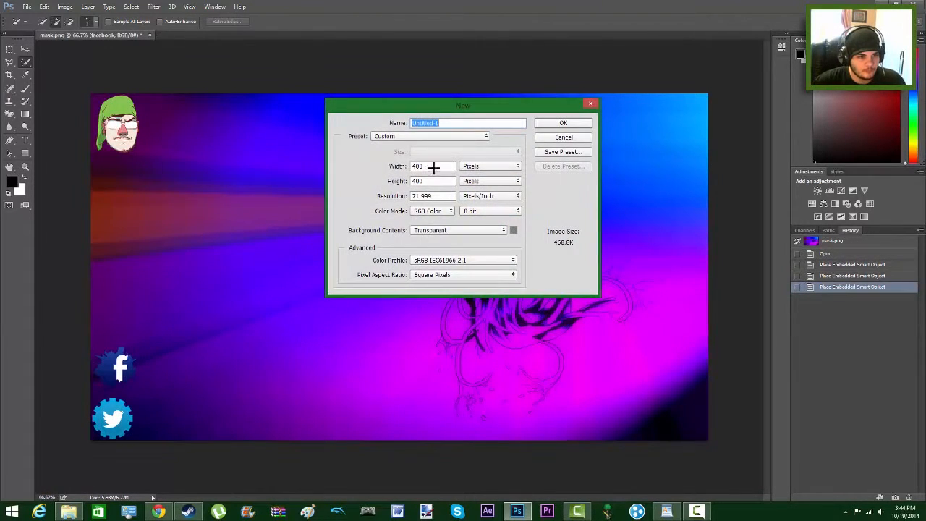
left_click(400, 166)
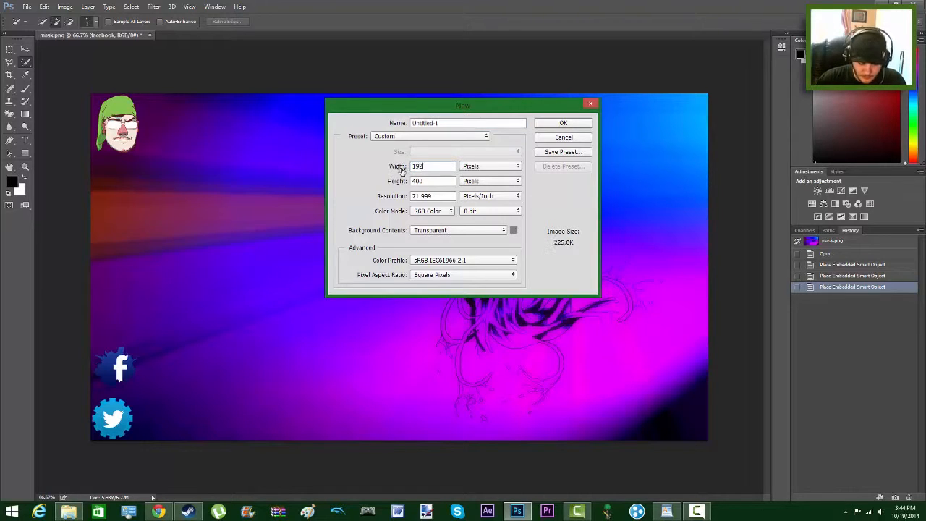
left_click(400, 182)
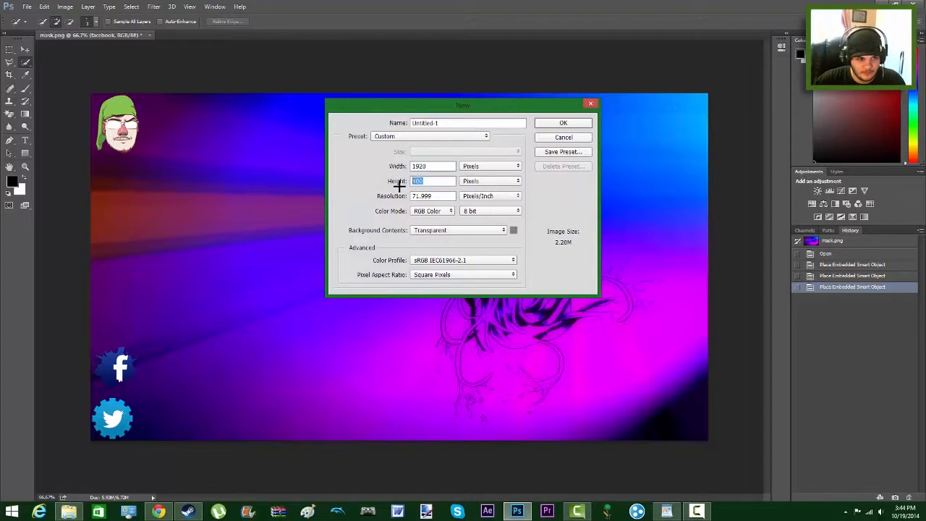
left_click(401, 171)
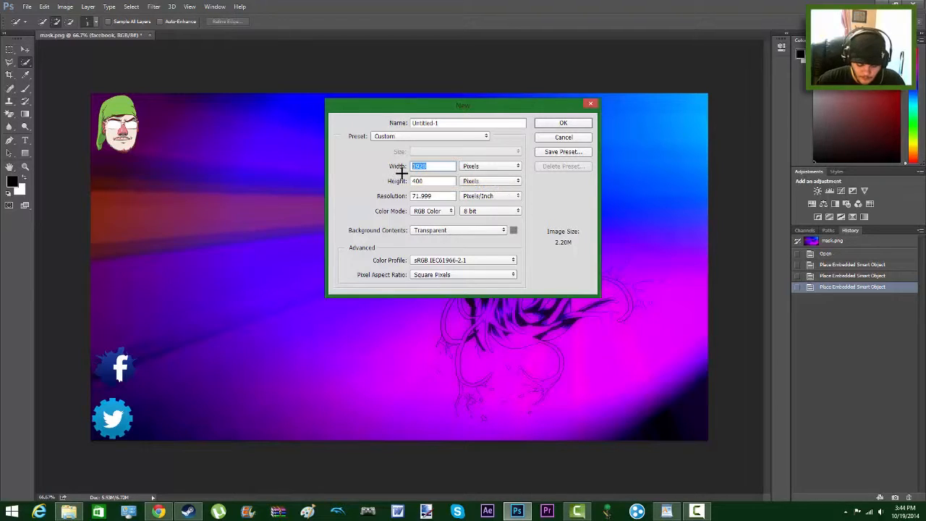
type("400")
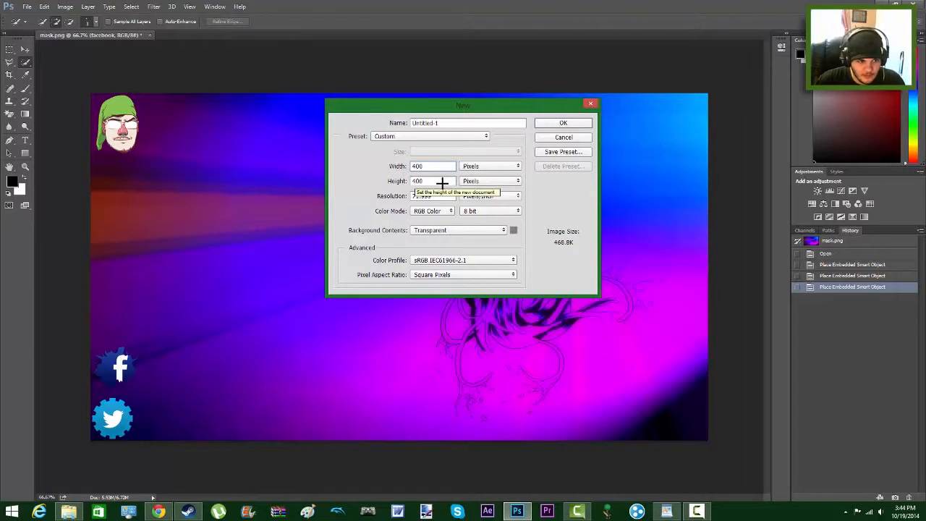
key("Tab")
type("225")
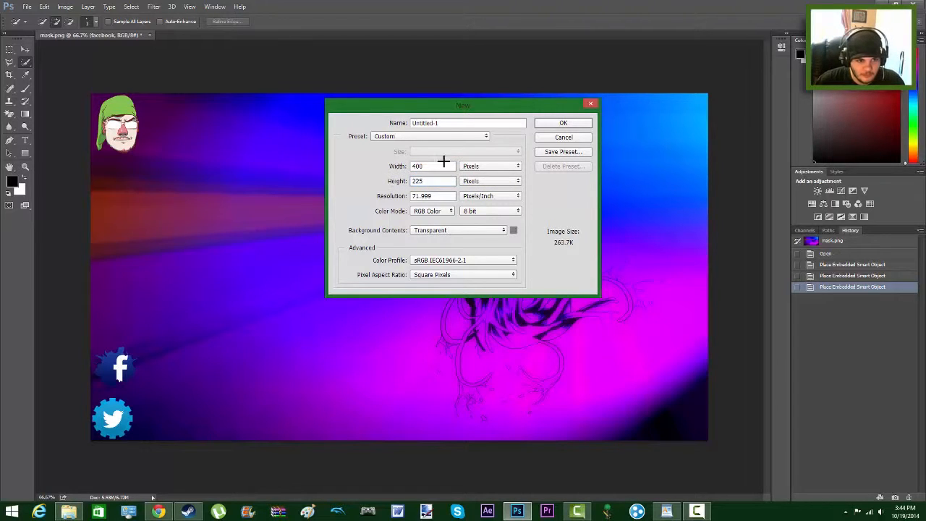
left_click(562, 123)
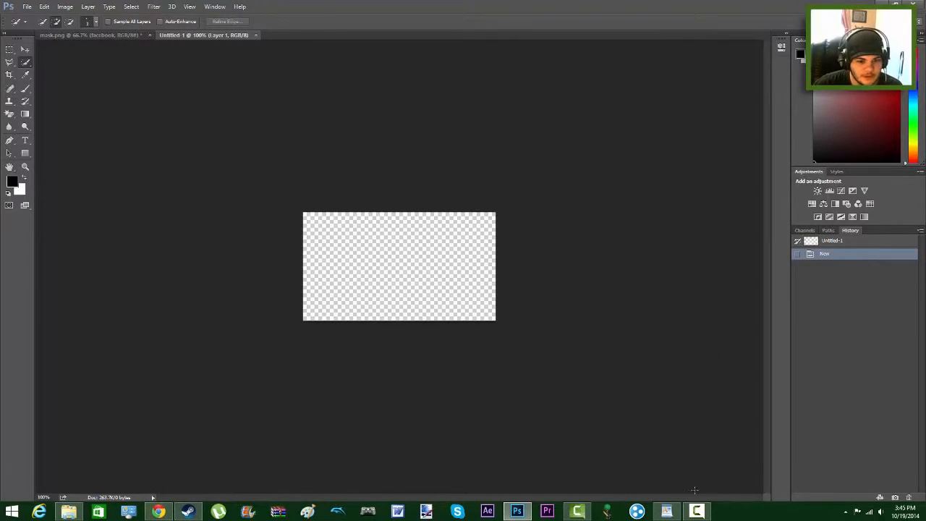
- Place the parchment image from Zelda pictures, stretch it to about 32.36% width to fill the canvas, and commit the placement
left_click(69, 511)
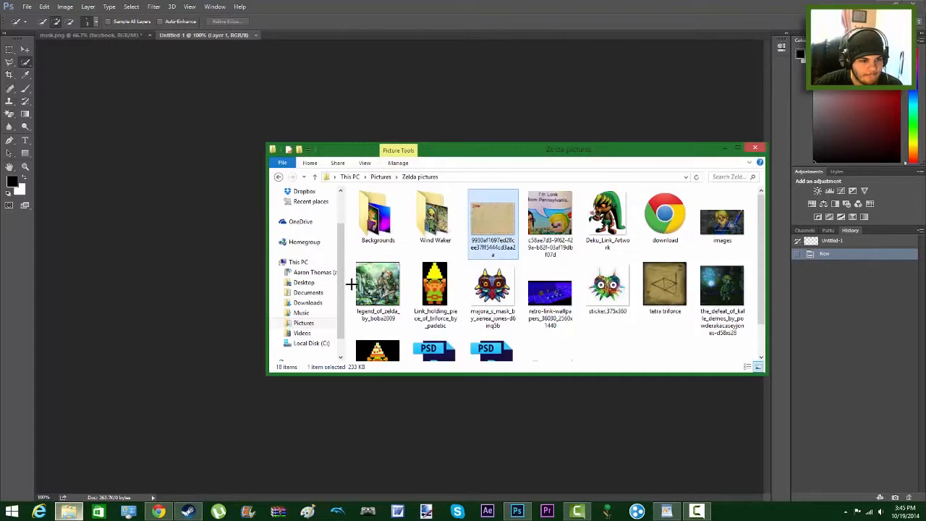
left_click_drag(222, 251, 196, 254)
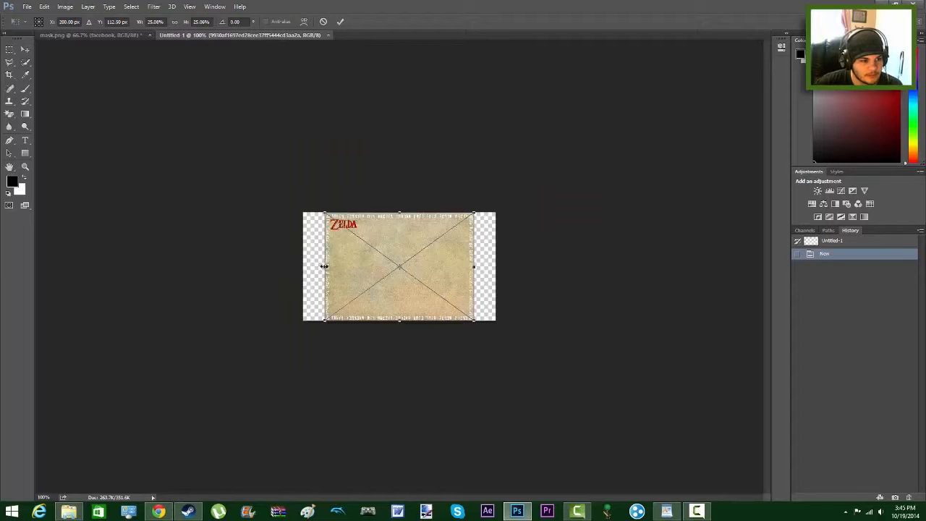
left_click_drag(324, 266, 306, 269)
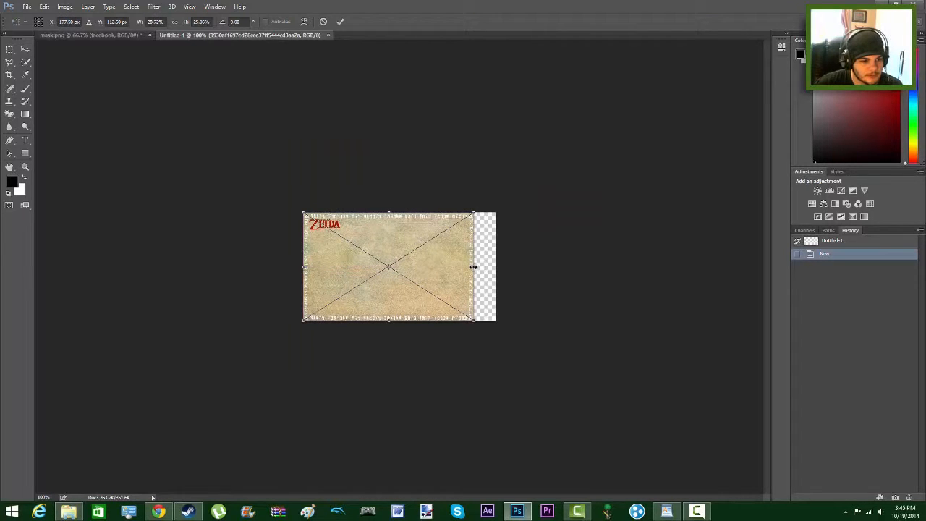
left_click_drag(473, 266, 496, 267)
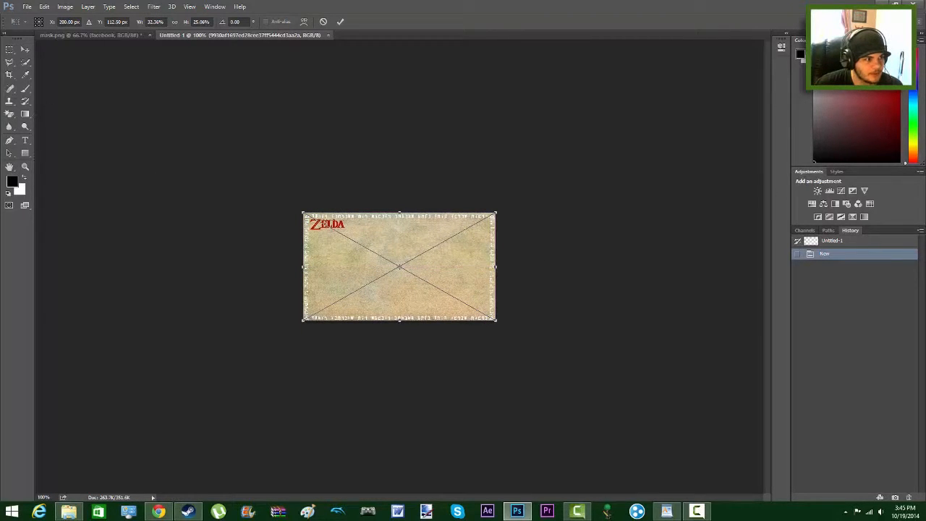
left_click(25, 167)
left_click(415, 191)
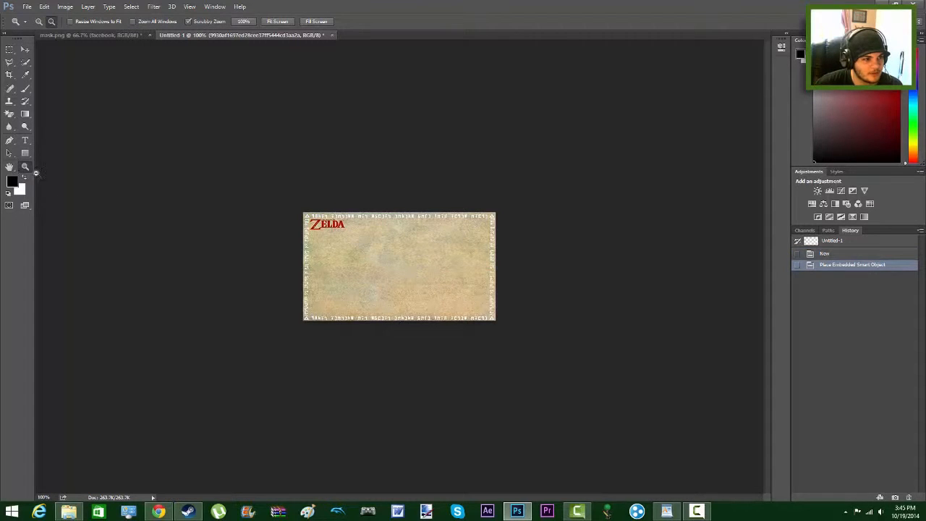
- Select the parchment's interior with a rectangular marquee along the inner edge of the rune border
left_click(417, 260, "alt")
left_click(39, 22)
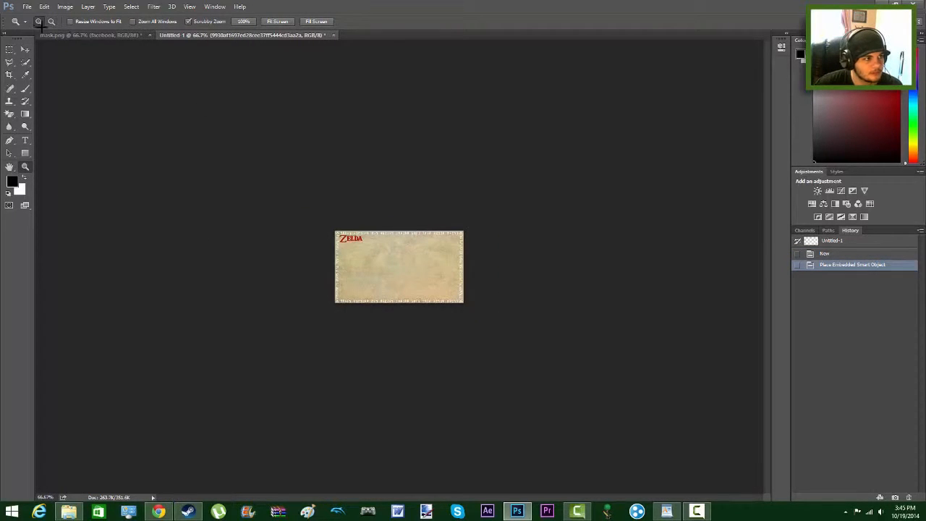
left_click(415, 265)
left_click(407, 265)
left_click(408, 264)
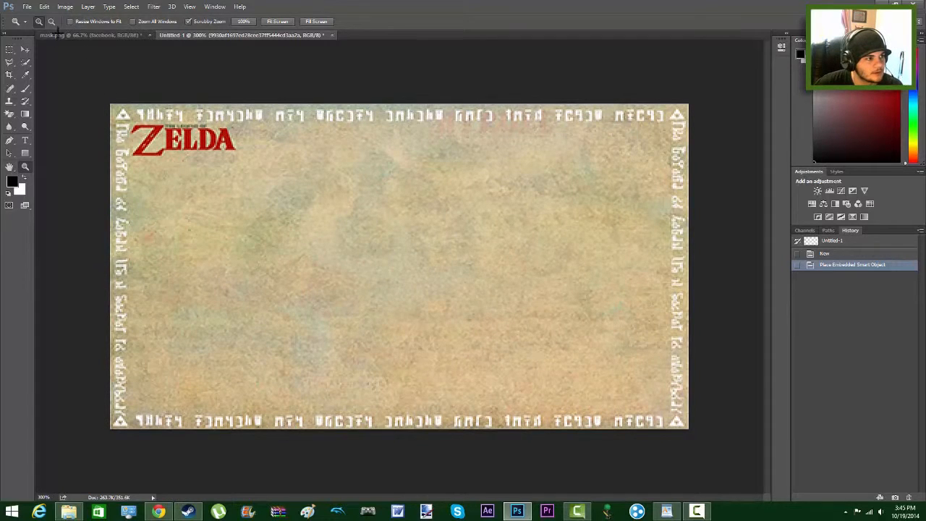
left_click(9, 50)
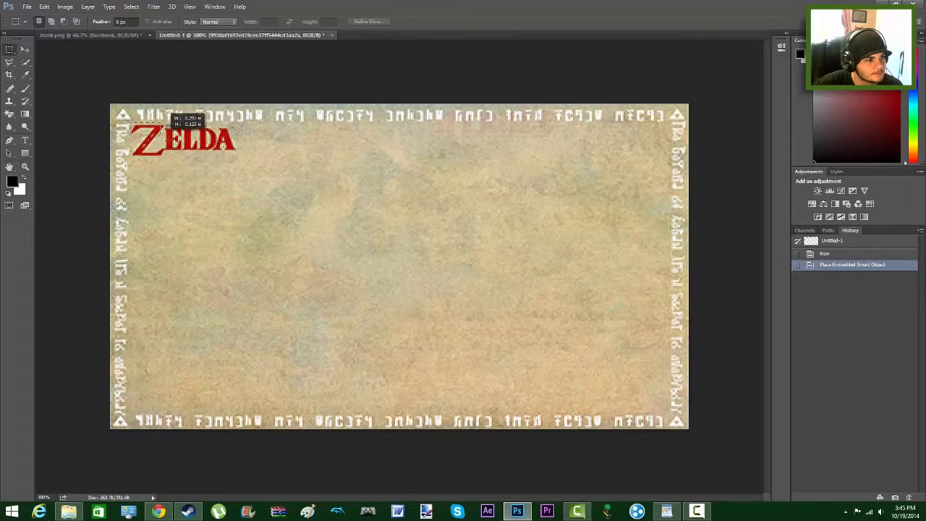
left_click_drag(171, 140, 668, 410)
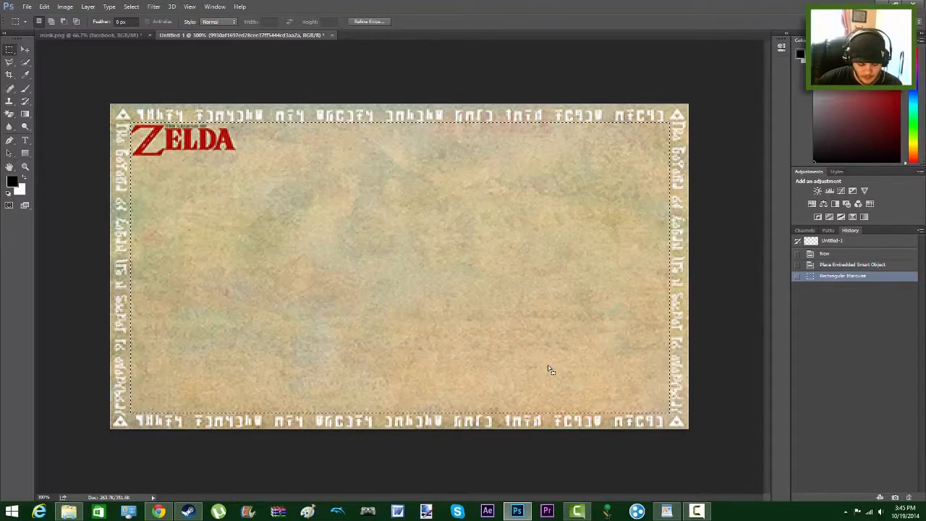
- Try to delete the selected parchment interior, and preview the selection in Refine Edge without applying it
key("Delete")
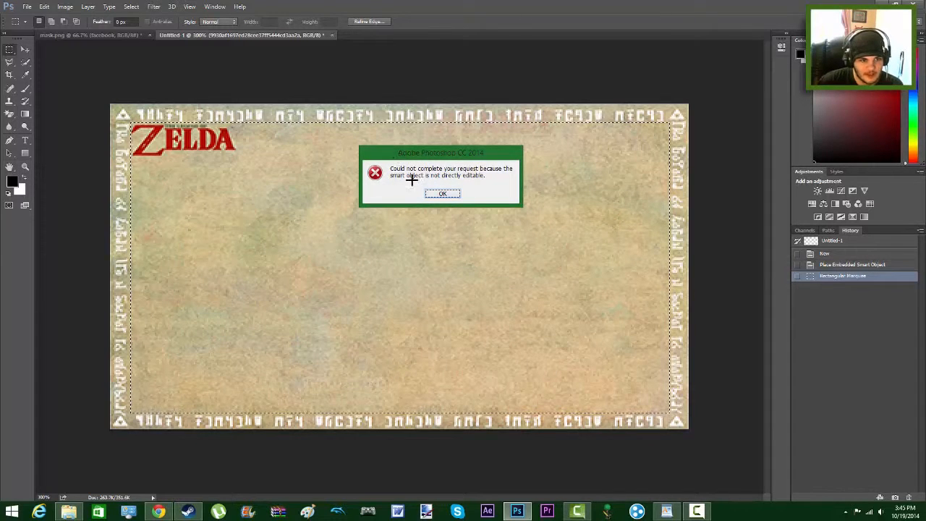
left_click(452, 193)
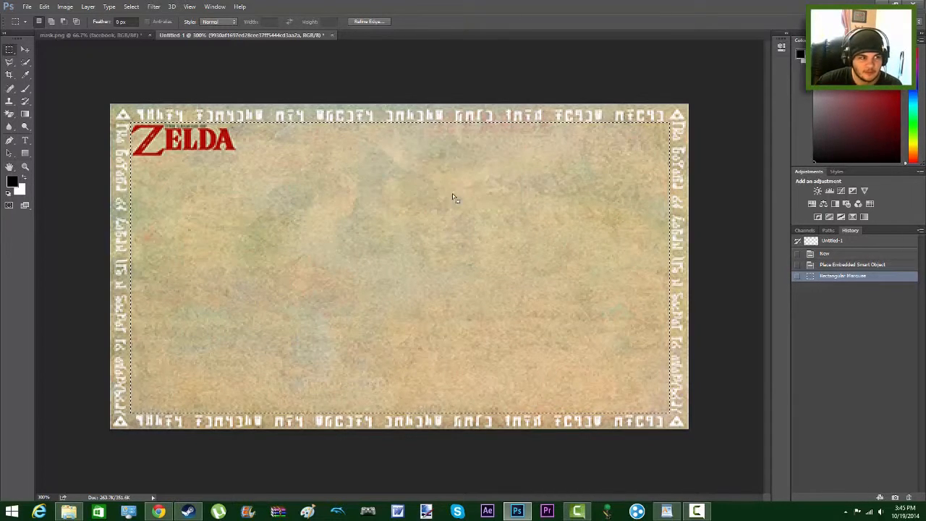
left_click(368, 22)
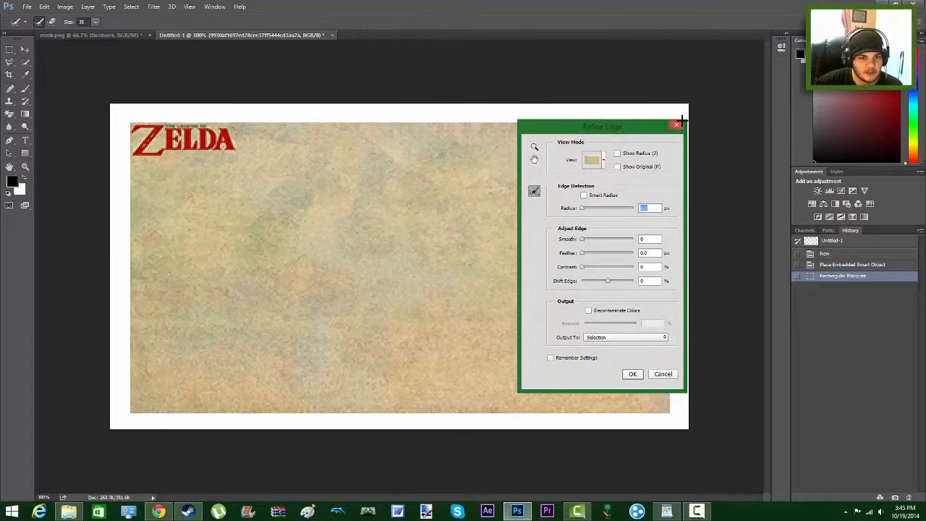
left_click(677, 124)
- Invert the selection to the rune border and output it to a new layer with Refine Edge
right_click(396, 197)
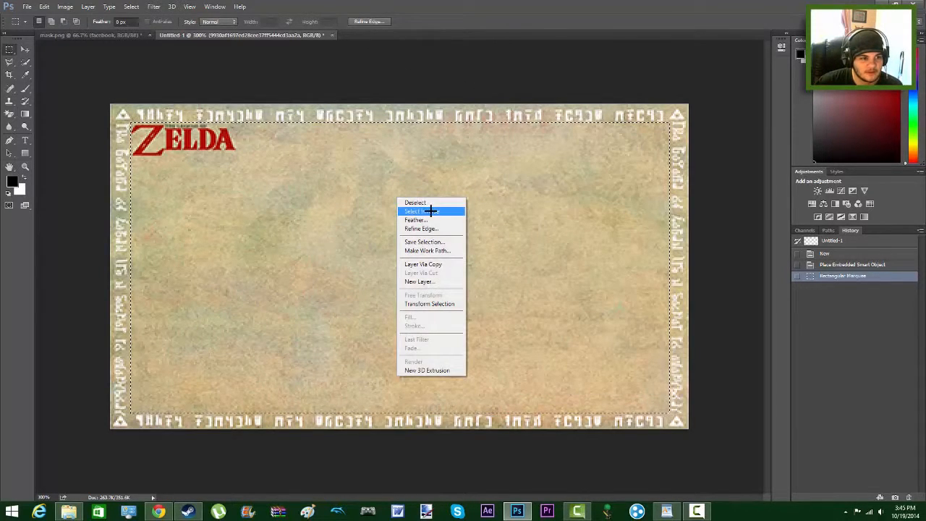
left_click(431, 211)
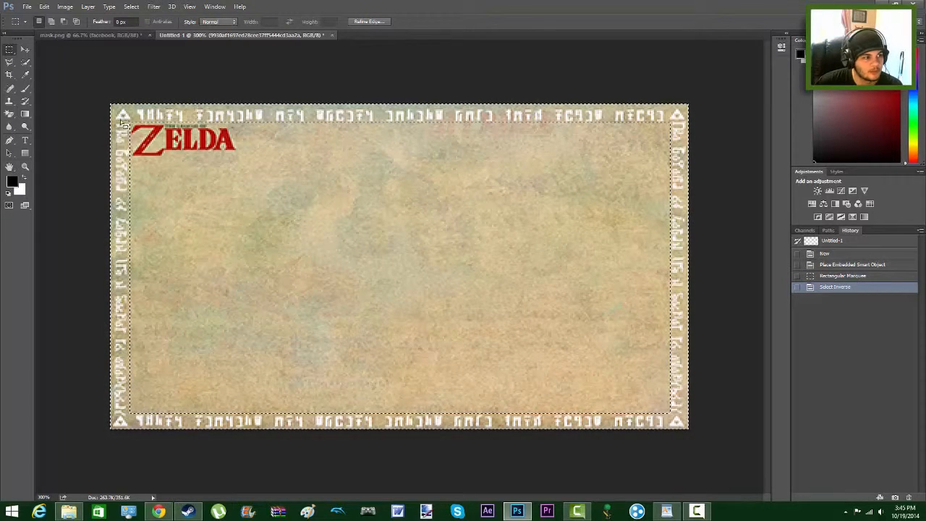
right_click(386, 200)
left_click(369, 21)
left_click(369, 22)
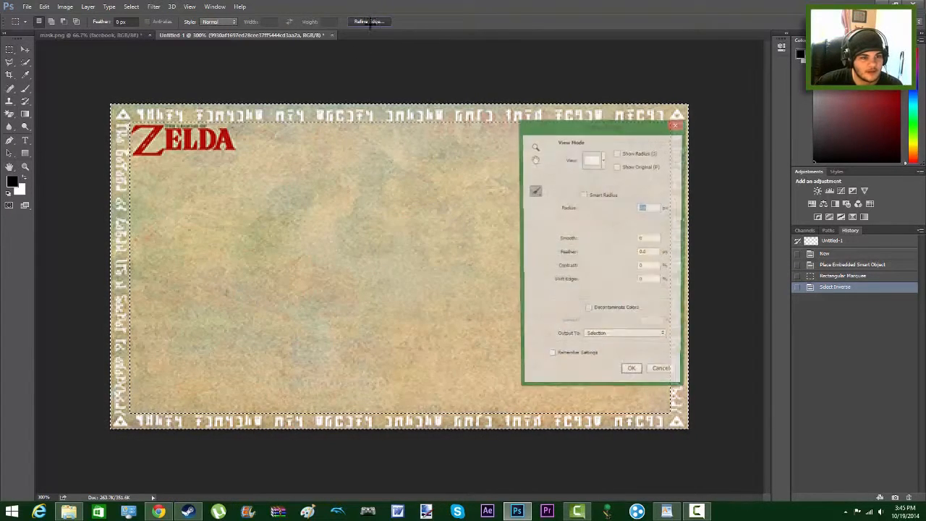
left_click(652, 339)
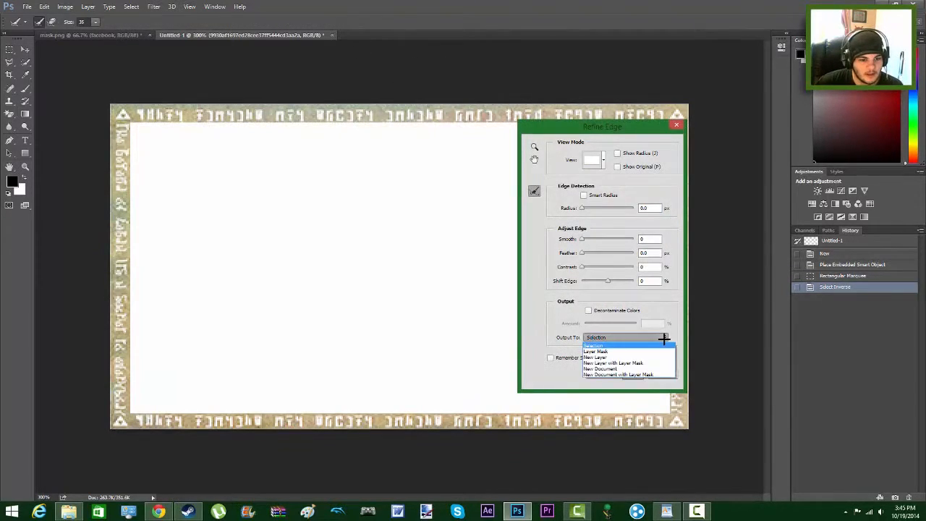
left_click(608, 356)
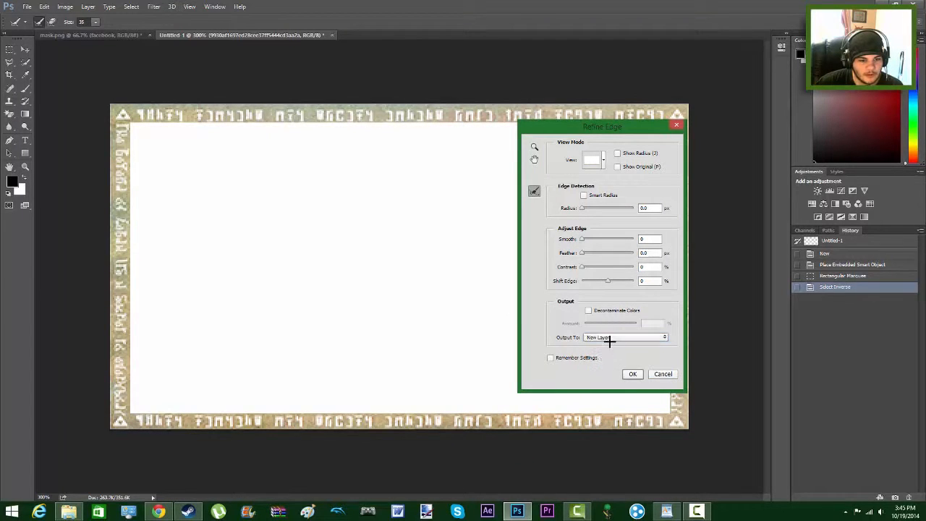
left_click(633, 374)
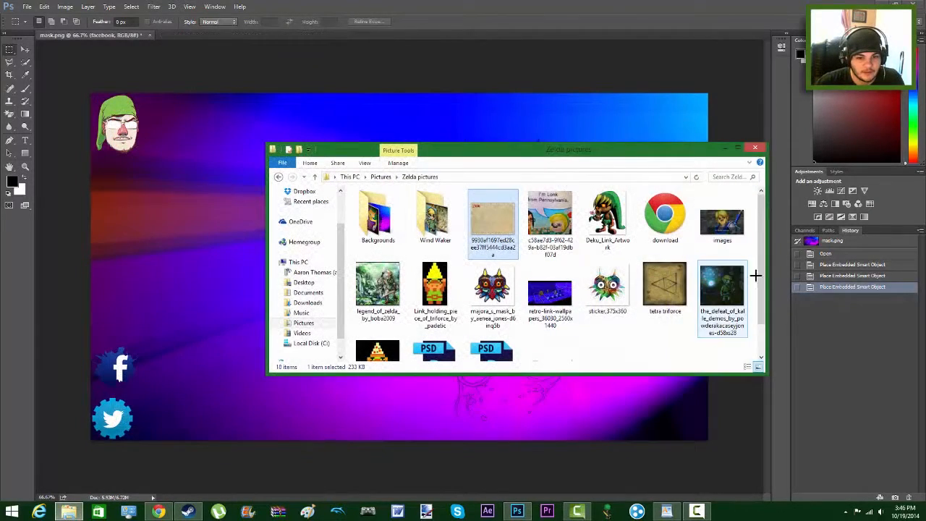
- Open the Backgrounds folder and view the Zelda border small and Zelda Border2(2) images
double_click(369, 227)
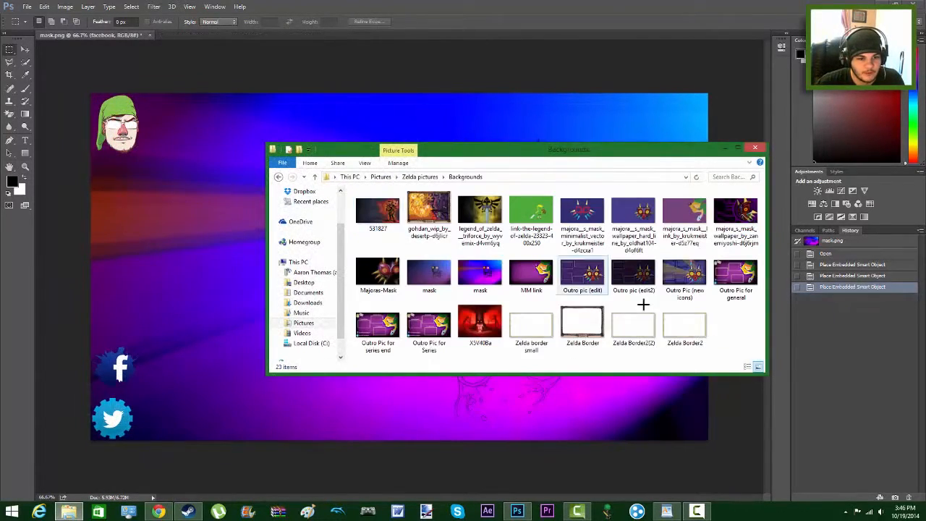
double_click(524, 331)
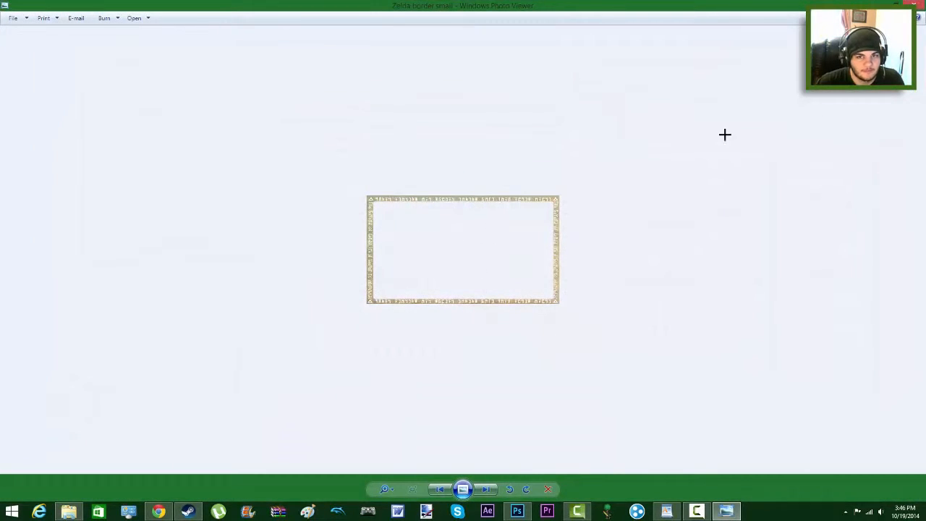
left_click(912, 4)
double_click(636, 325)
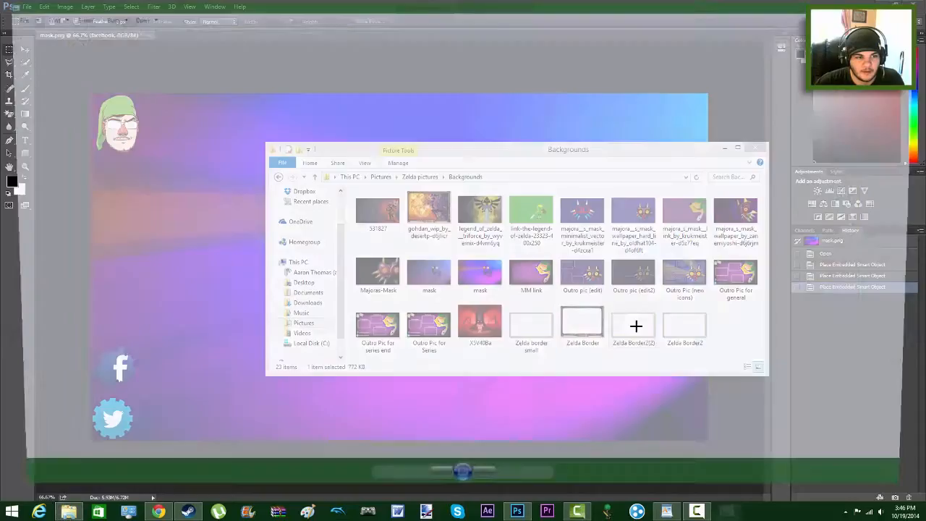
left_click(917, 8)
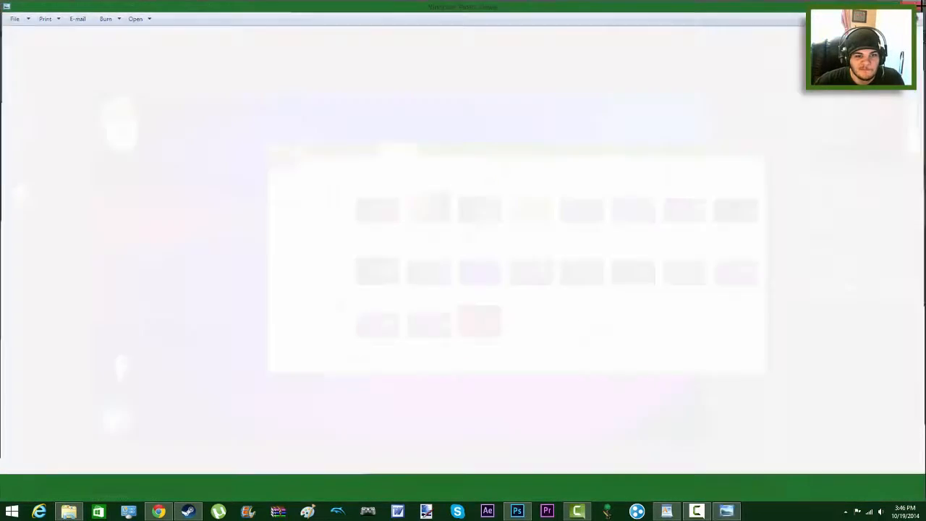
- Place the Zelda border small image on the mask picture, scaled to 133% width and 160% height, beside the mask's upper left at about X 924, Y 219 px
left_click_drag(524, 321, 193, 320)
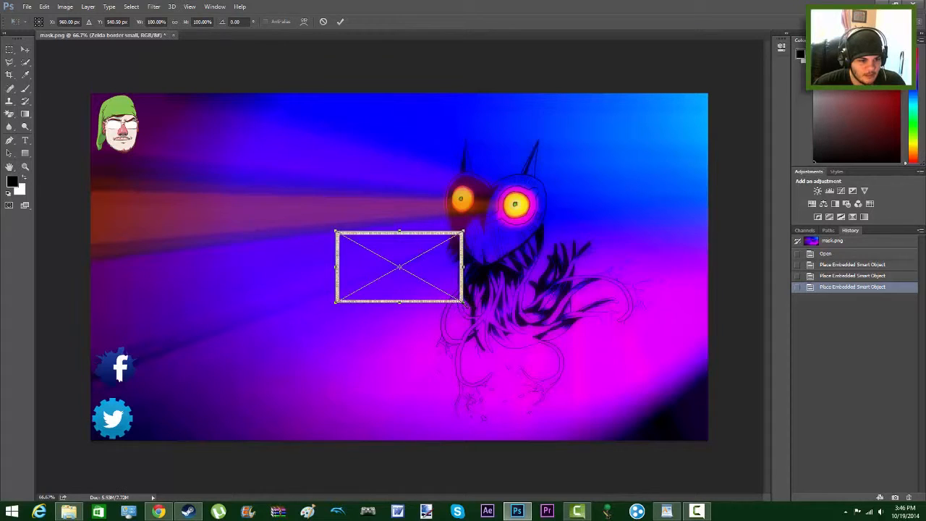
left_click_drag(463, 302, 295, 199)
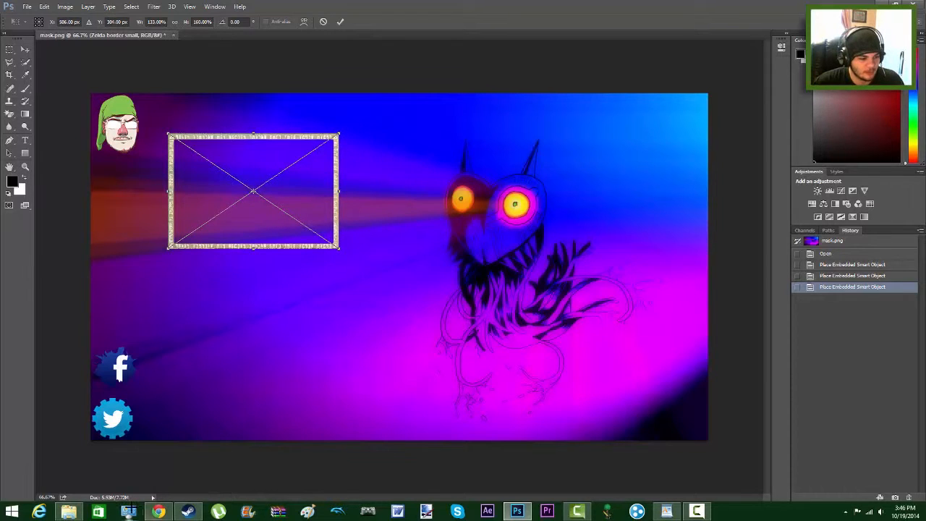
left_click(71, 510)
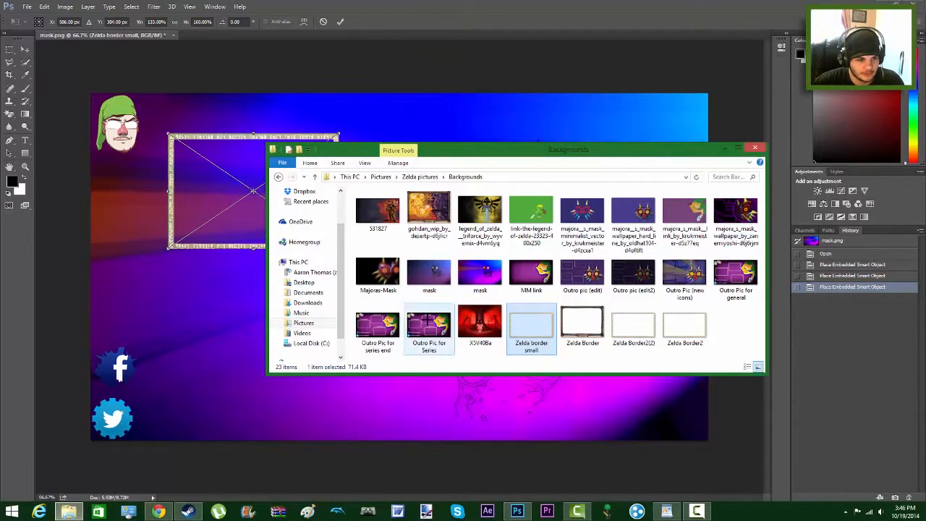
left_click(237, 219)
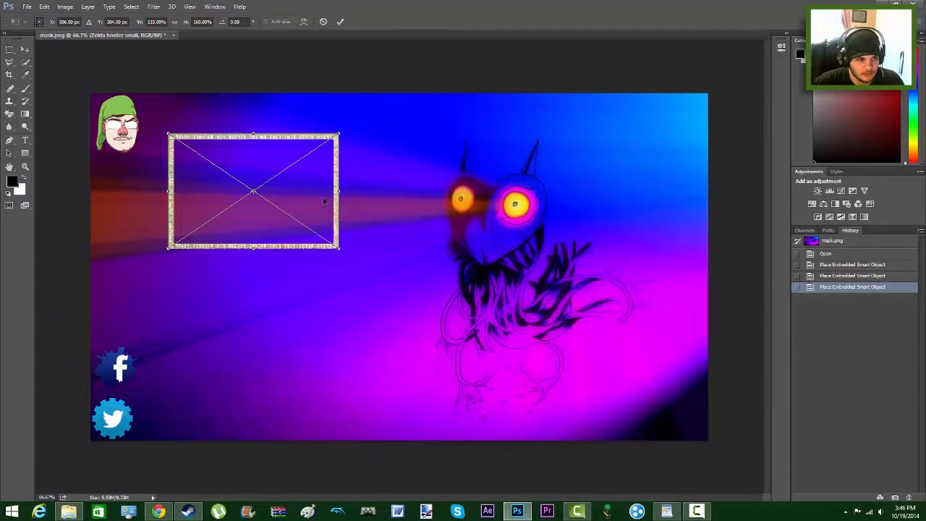
left_click_drag(299, 223, 407, 191)
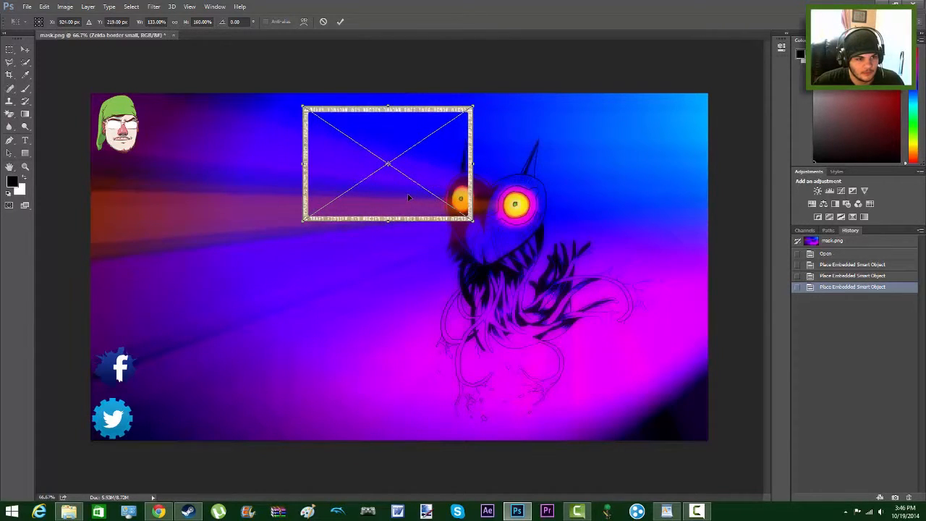
right_click(409, 195)
left_click(425, 201)
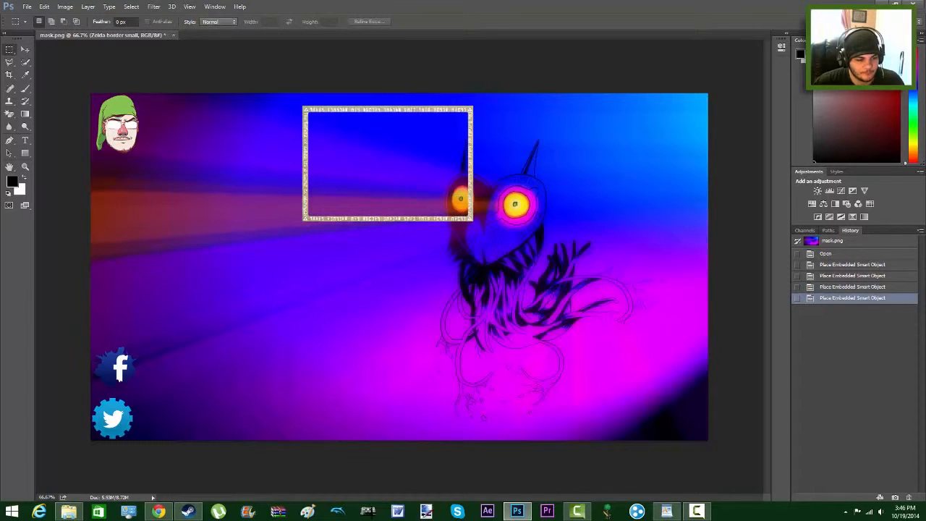
- Place a second Zelda border small frame, match it to the first frame's size, and position it above the Facebook logo at about X 349, Y 519 px
left_click(69, 511)
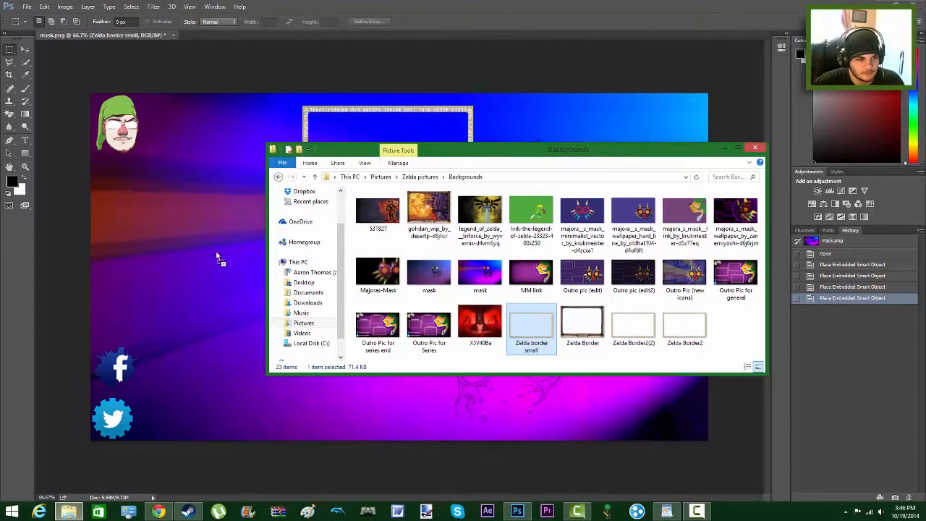
left_click_drag(217, 256, 219, 257)
left_click_drag(407, 260, 376, 151)
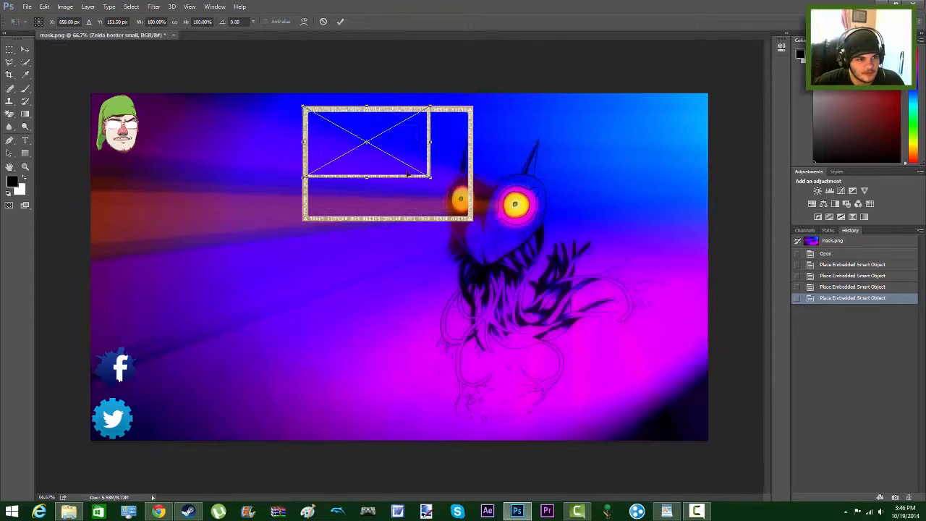
left_click_drag(432, 178, 473, 220)
left_click_drag(414, 207, 232, 303)
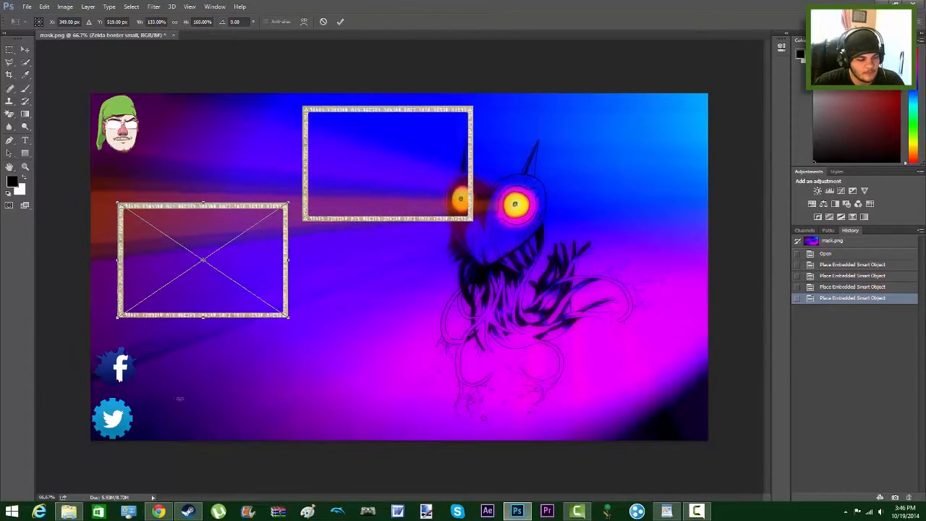
left_click(68, 511)
right_click(206, 283)
left_click(222, 290)
- Place a third Zelda border small frame, match it to the other frames' size, and position it at the picture's lower centre
left_click(68, 512)
left_click_drag(541, 329, 284, 296)
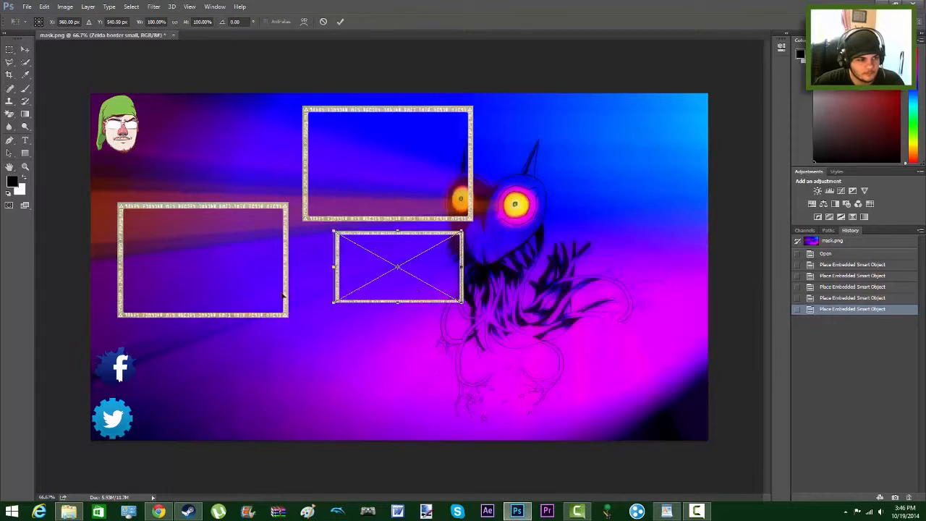
left_click_drag(449, 298, 287, 316)
left_click_drag(210, 294, 410, 402)
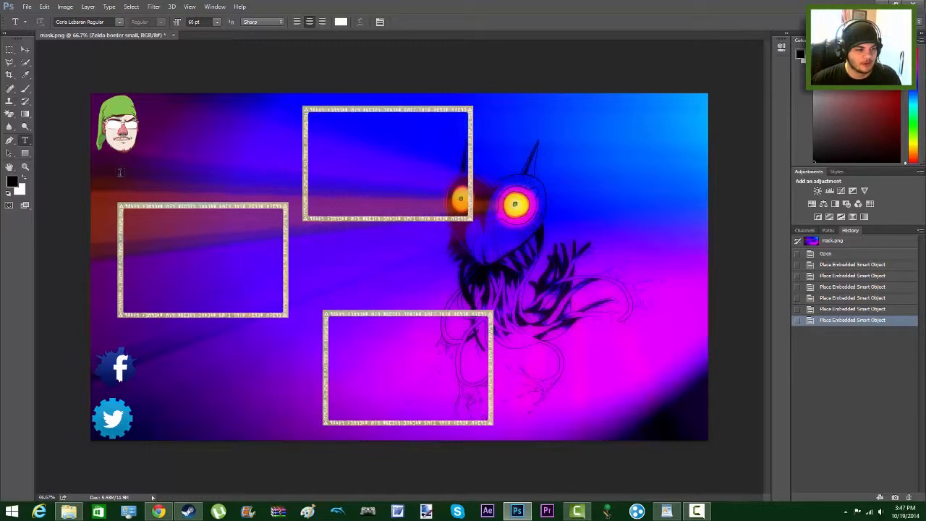
- Add a text box directly above the left frame reading "Previous Episode!" in Ceria Lebaran Regular, and select all its text
left_click_drag(119, 178, 288, 201)
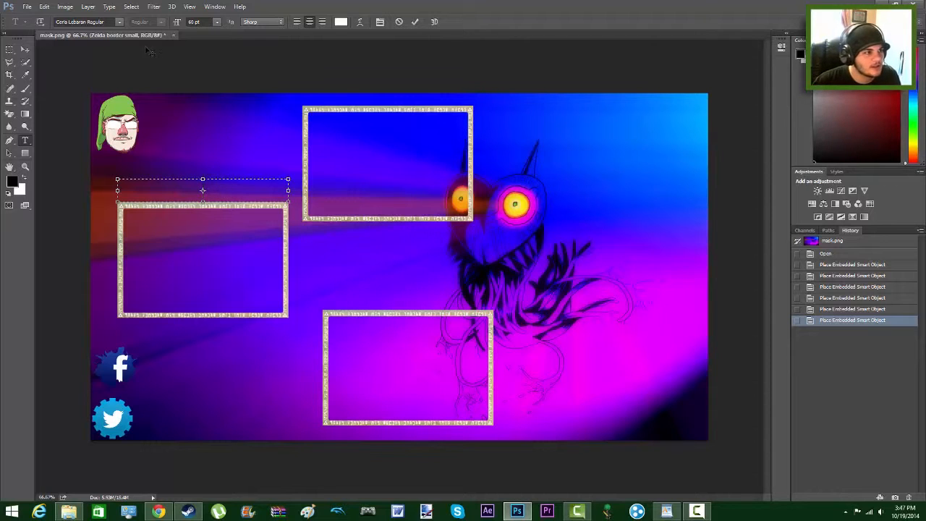
left_click(119, 22)
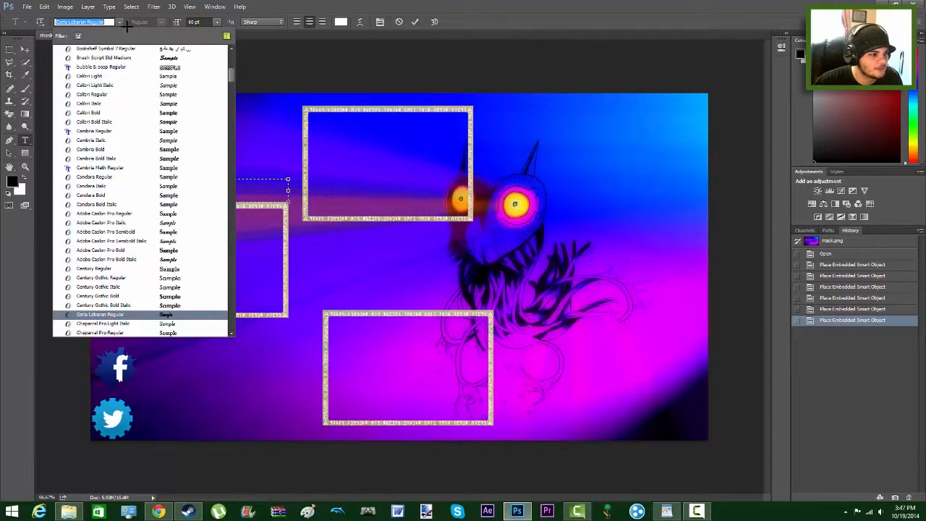
left_click(115, 315)
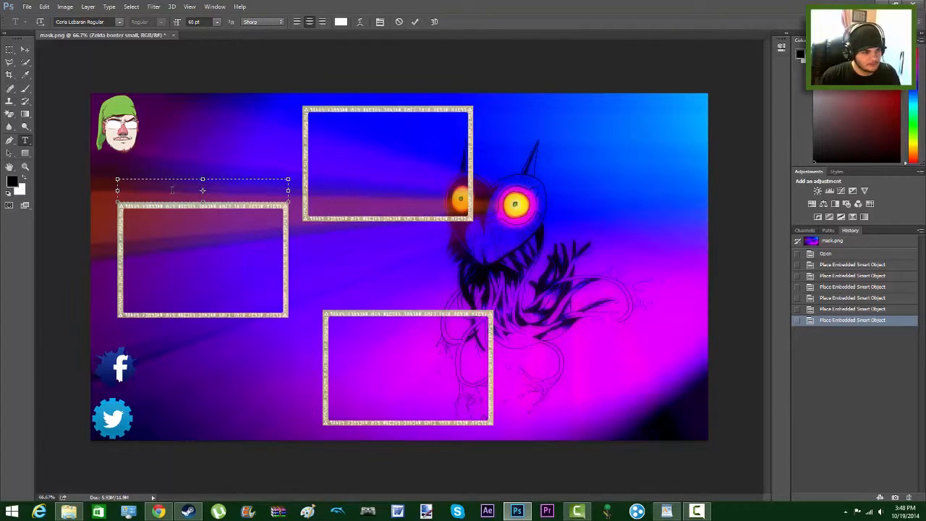
type("revi")
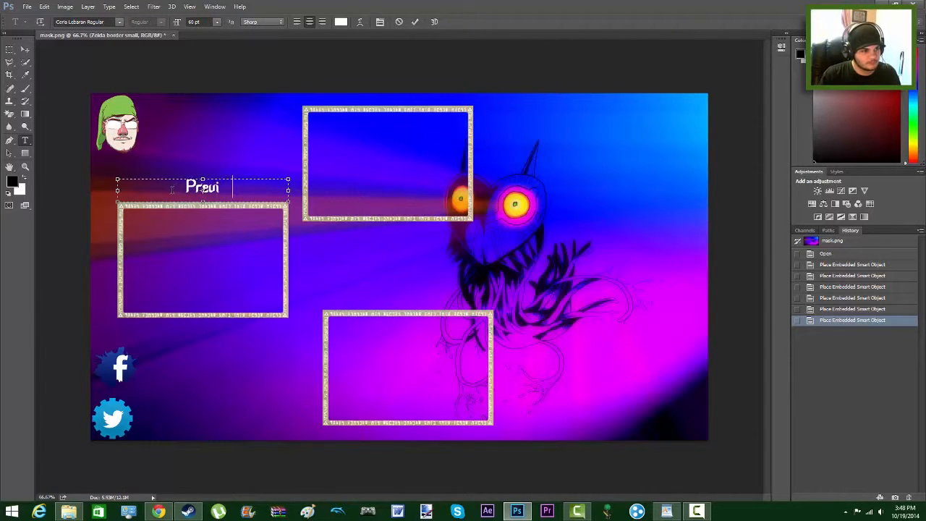
type("ous Episode!")
key("ctrl+shift+Left")
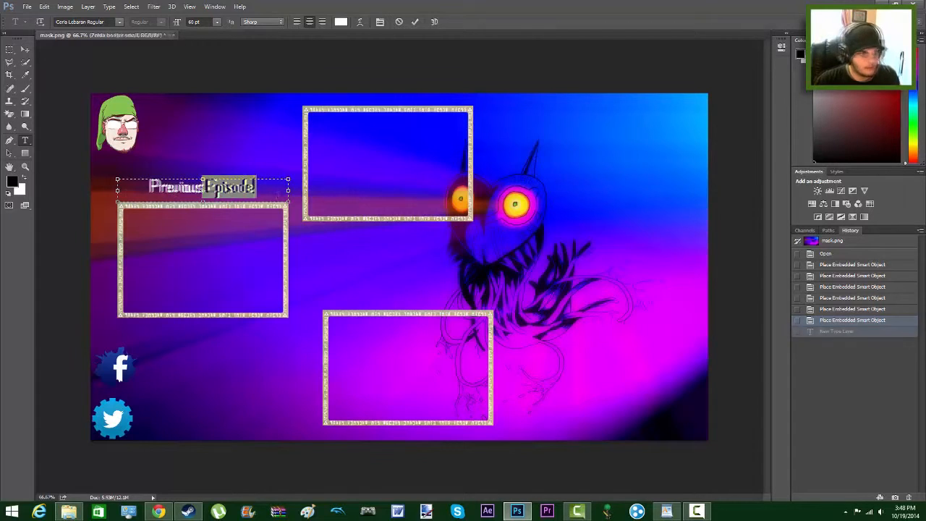
key("ctrl+shift+Left")
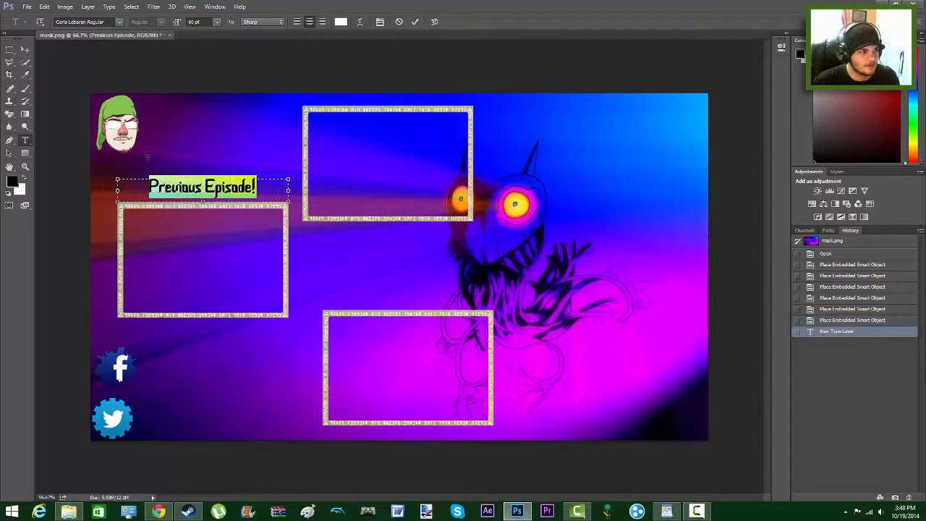
left_click(341, 22)
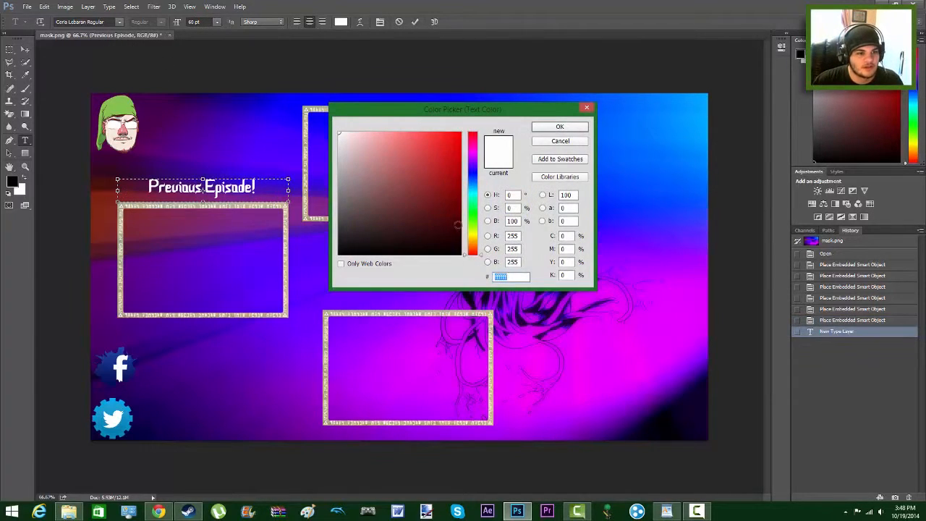
mouse_move(470, 216)
left_mouse_down()
mouse_move(471, 152)
mouse_move(471, 227)
mouse_move(472, 150)
mouse_move(472, 222)
left_mouse_up()
left_click(585, 109)
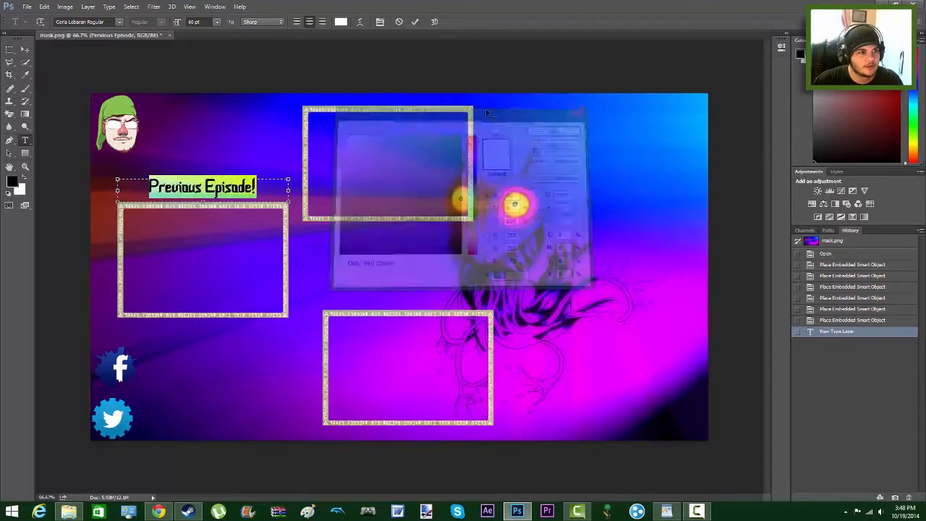
- Left-align the "Previous Episode!" caption within its text box above the left frame
left_click(297, 22)
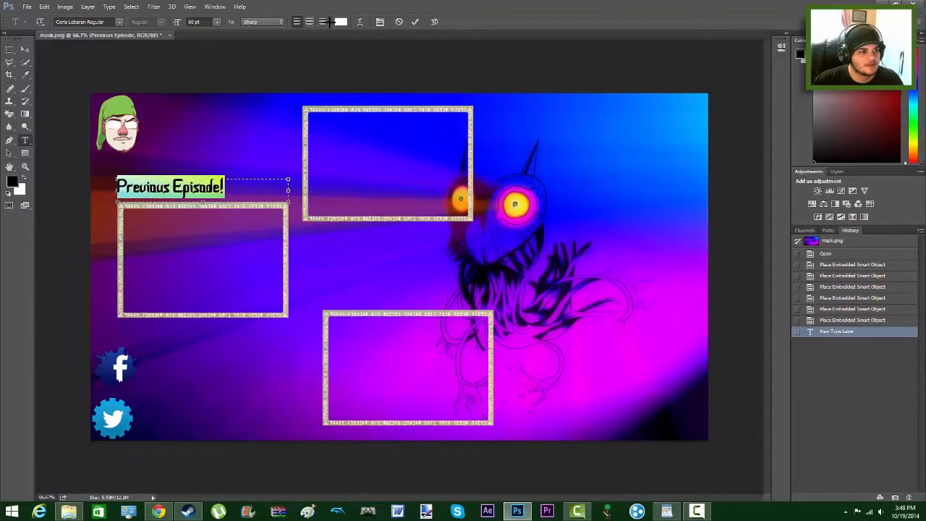
- Centre-align the Previous Episode! text within its text box, keeping the 60 pt size
left_click(322, 23)
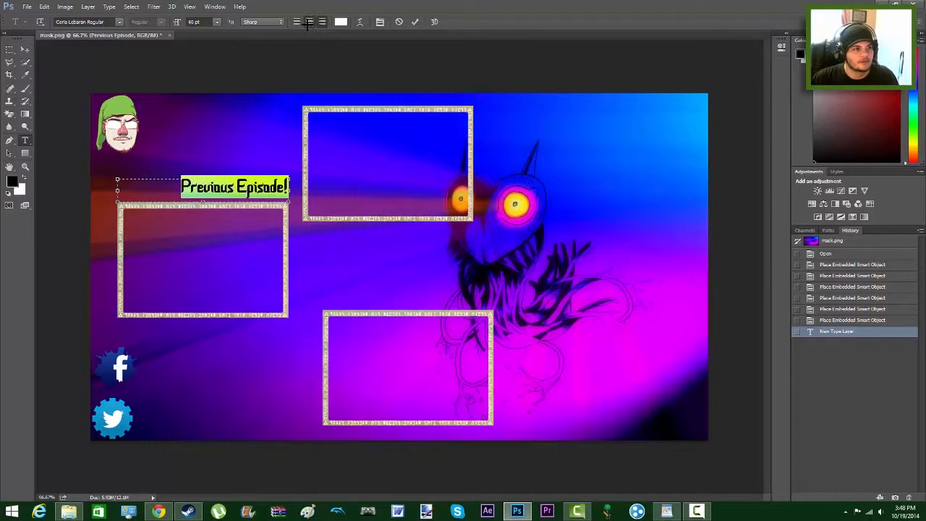
left_click(308, 22)
left_click(296, 21)
left_click(309, 22)
left_click(216, 22)
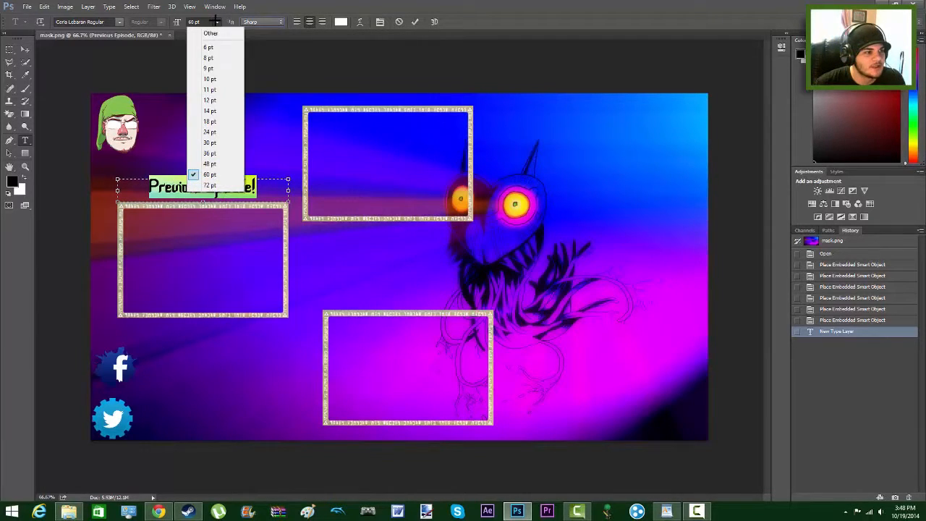
left_click(216, 22)
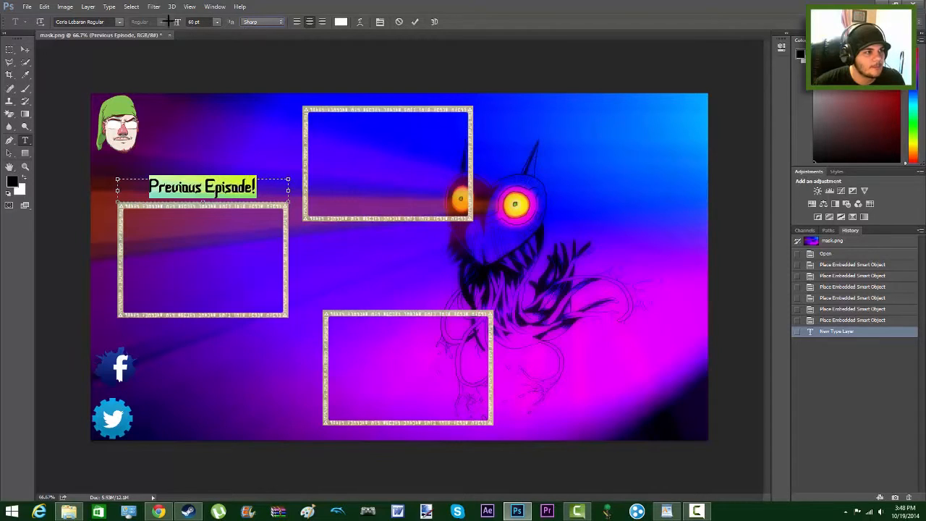
- Choose the Ceria Lebaran Regular font for the Previous Episode! text
left_click(118, 23)
left_click(119, 23)
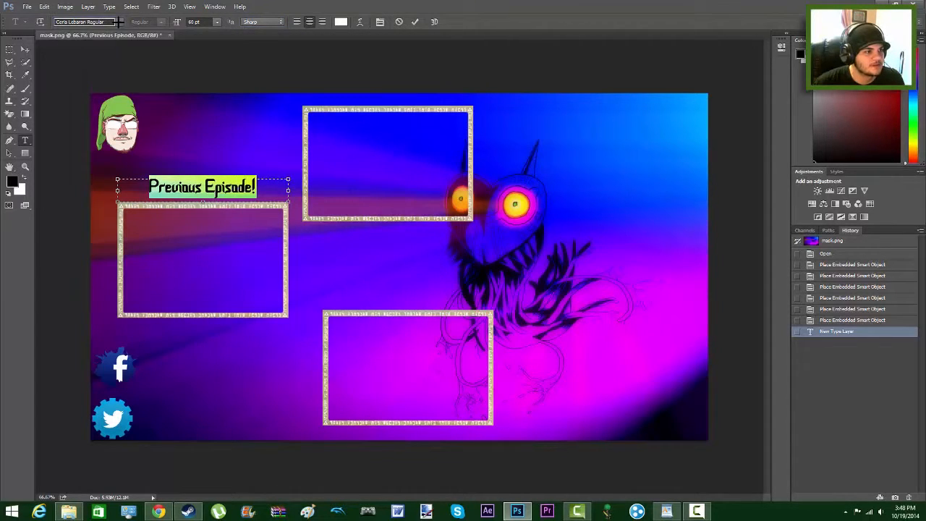
left_click(119, 22)
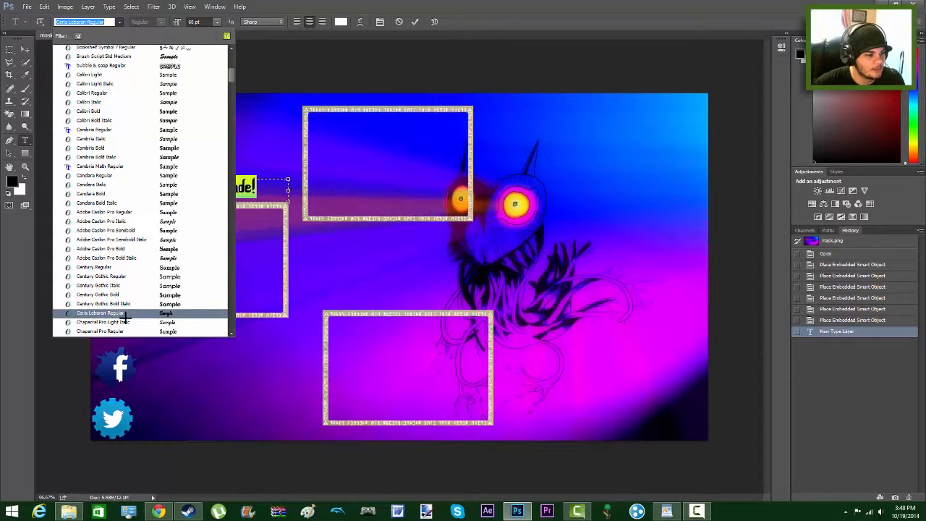
left_click(126, 313)
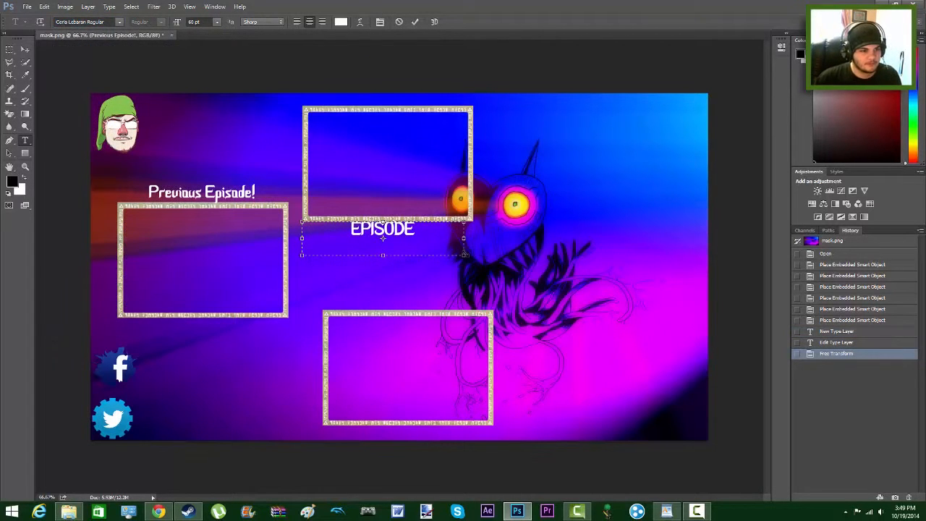
- Centre the EPISODE caption beneath the upper middle frame and commit the text
left_click_drag(327, 311, 315, 287)
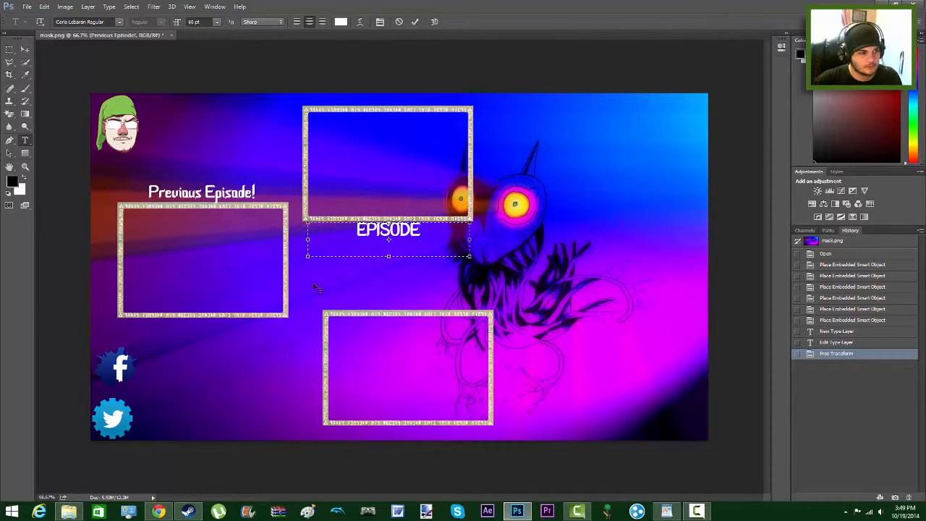
left_click(25, 153)
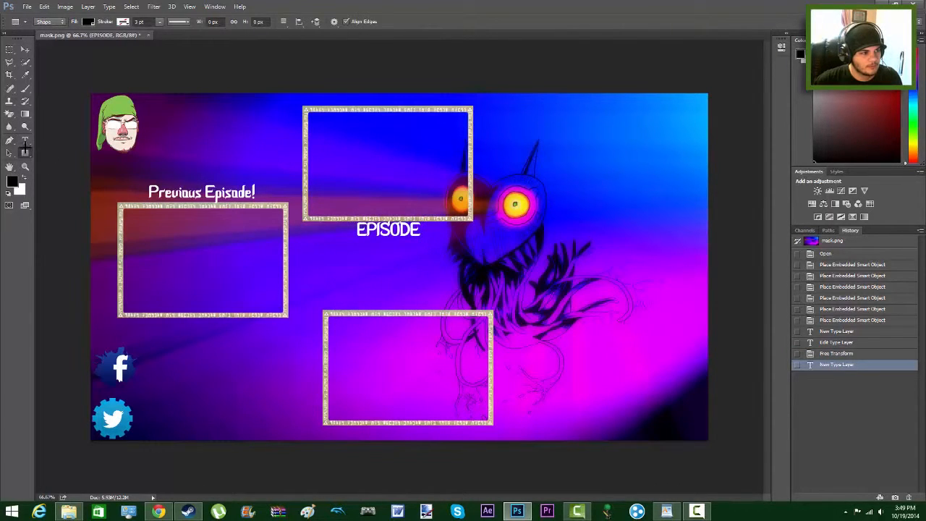
- Add the caption NUTHA EPISODE in a new text box and place it directly above the lower frame
left_click(24, 139)
left_click_drag(335, 272, 512, 345)
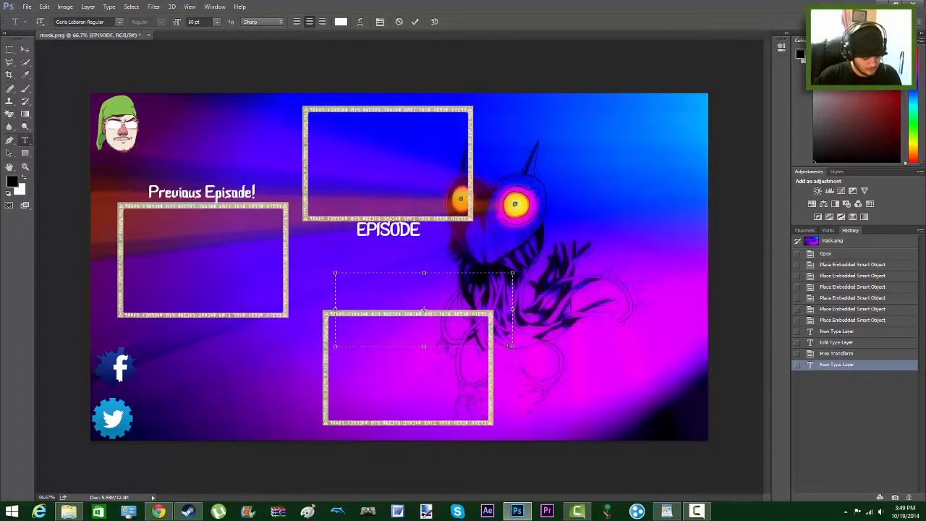
type("nutha")
key("BackSpace")
key("BackSpace")
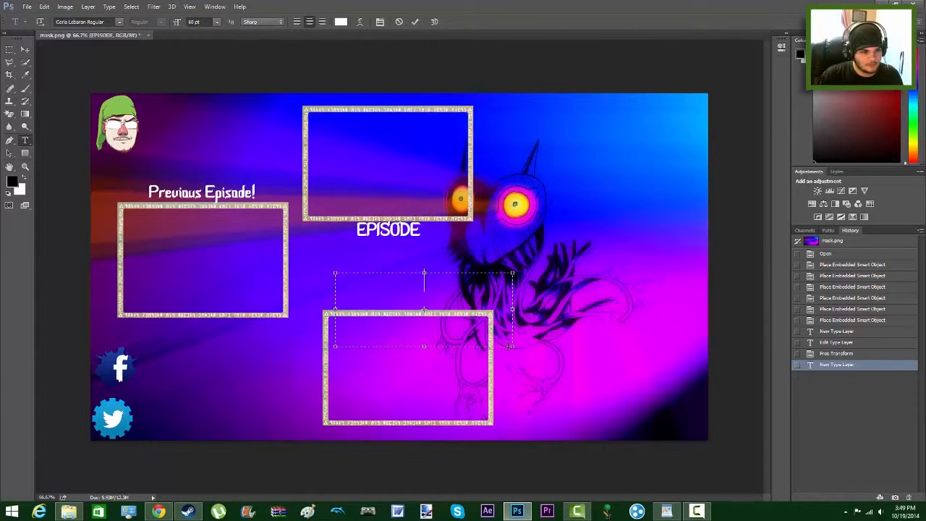
type("nutha eps")
key("BackSpace")
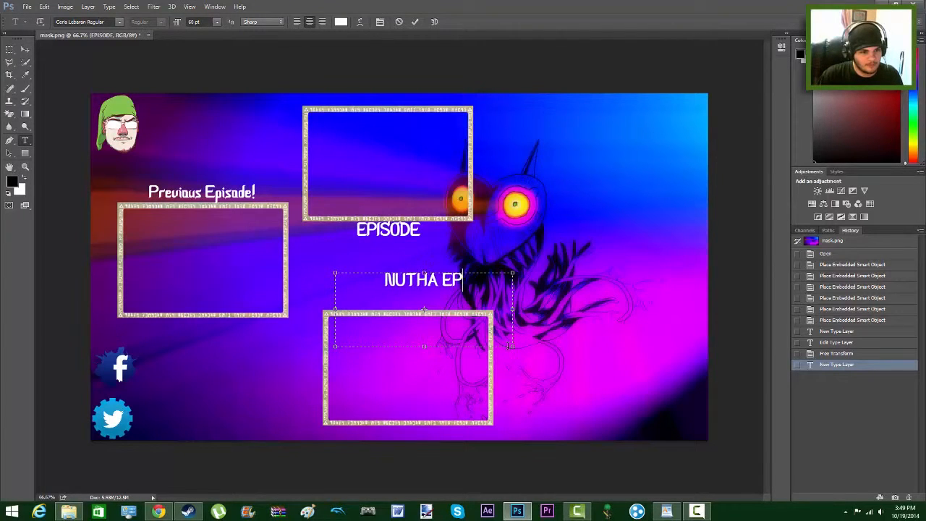
type("isode")
left_click_drag(430, 308, 408, 307)
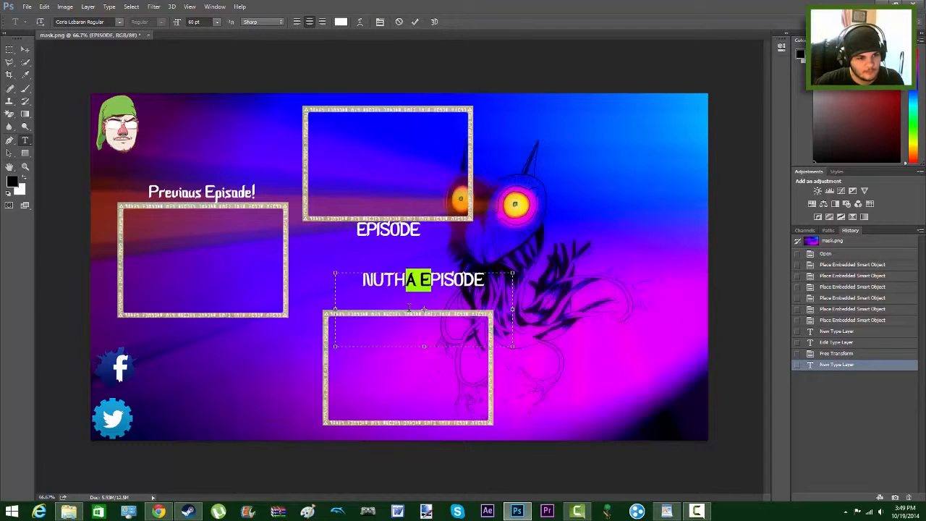
left_click(472, 315)
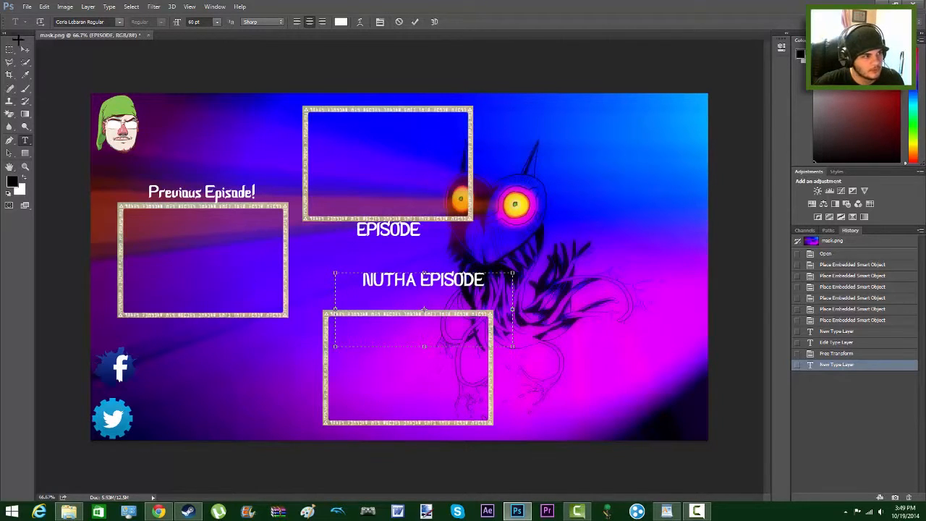
left_click(23, 49)
left_click_drag(424, 273, 447, 311)
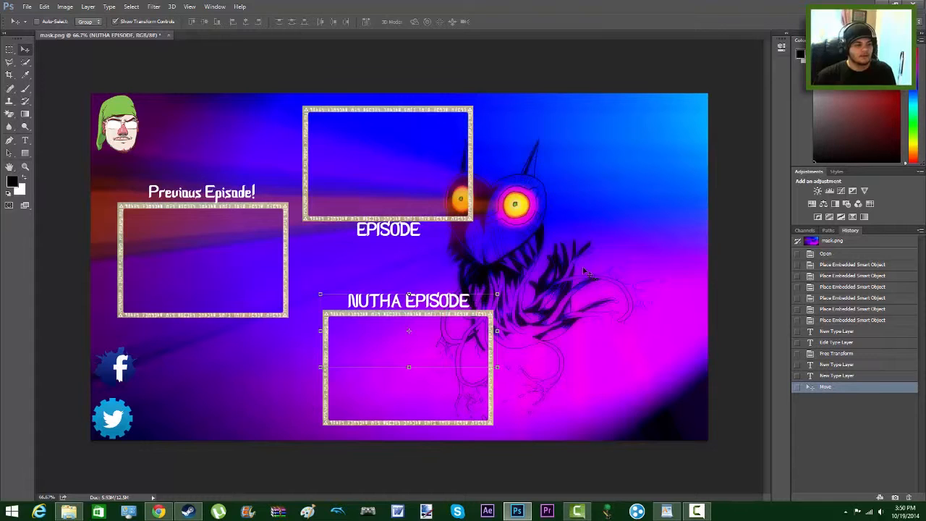
left_click(24, 140)
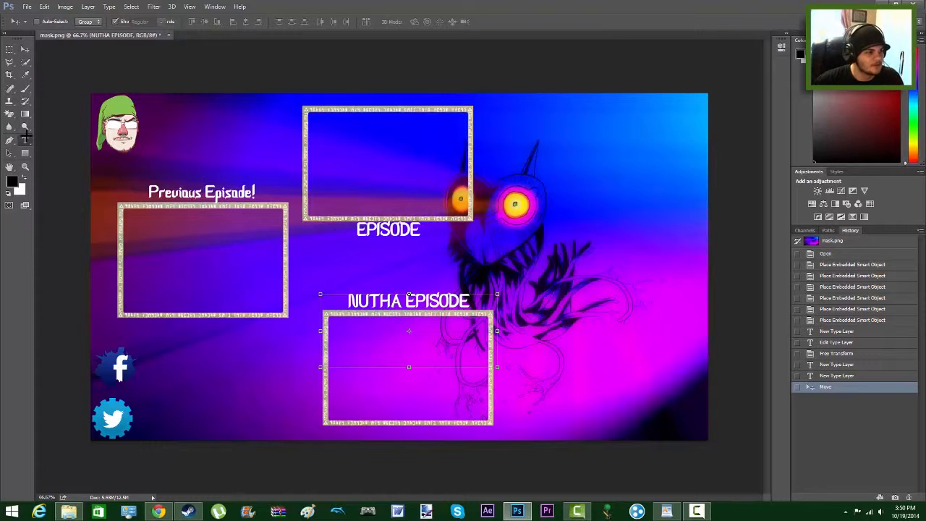
left_click_drag(139, 362, 292, 388)
type("wwww")
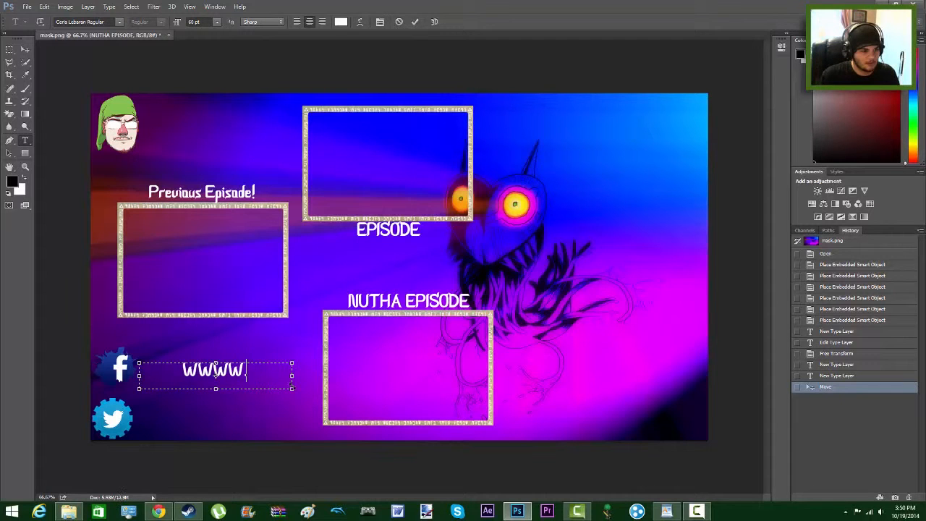
key("BackSpace")
key("BackSpace")
key("BackSpace")
key("BackSpace")
type("www.facebook.com/yaddyhyrule")
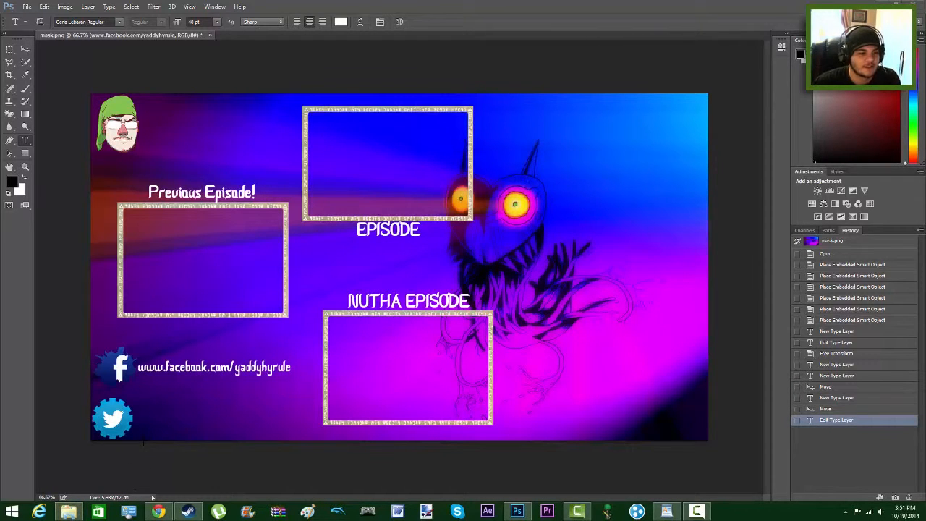
- Browse the Pictures folder and its Misc Pics subfolder for a speech bubble, and preview the paper-speech-bubbles-screenshots-1 image
double_click(515, 244)
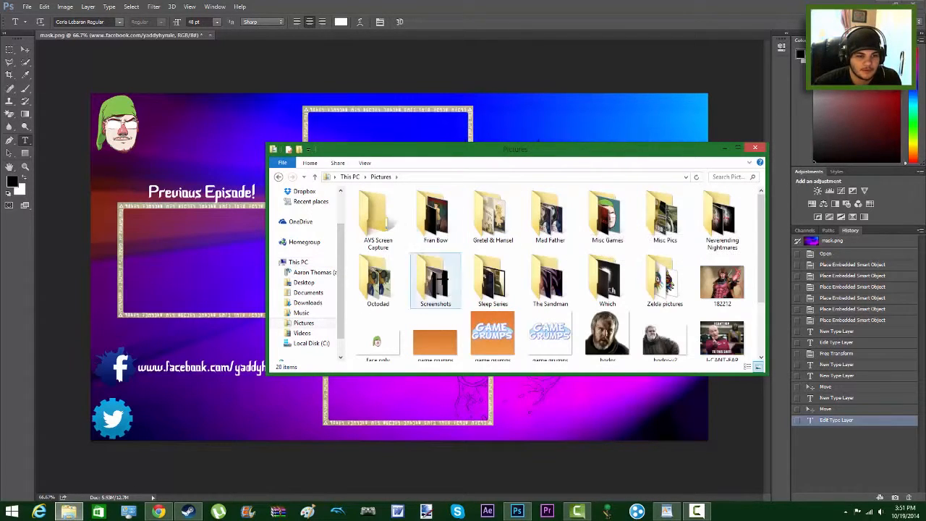
double_click(655, 228)
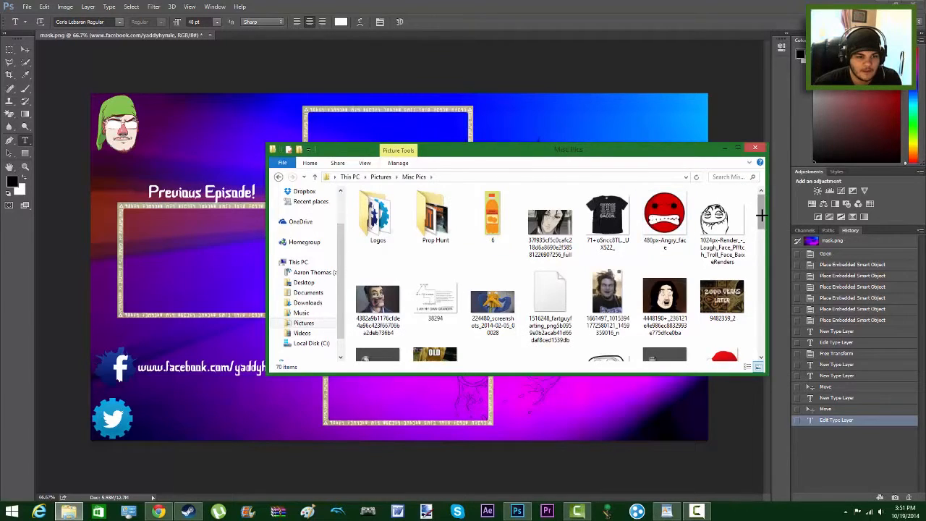
left_click_drag(761, 211, 741, 343)
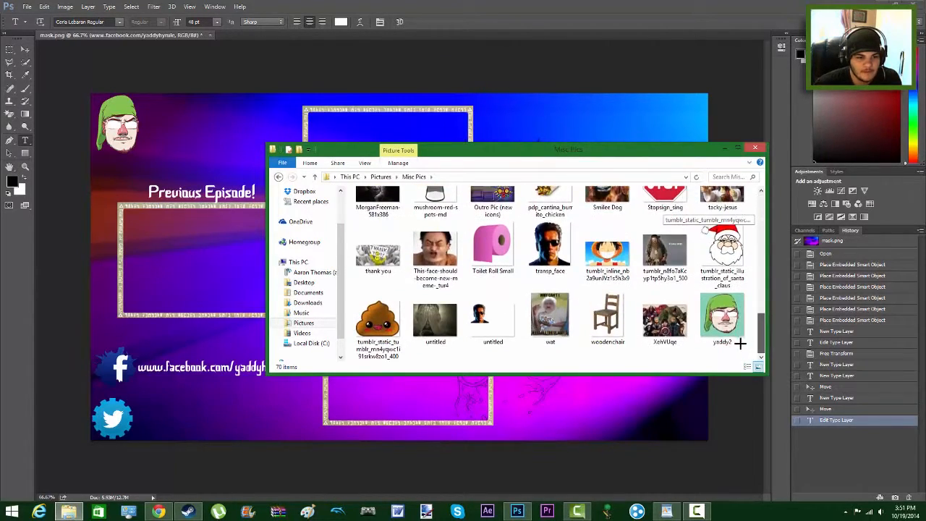
key("alt+Left")
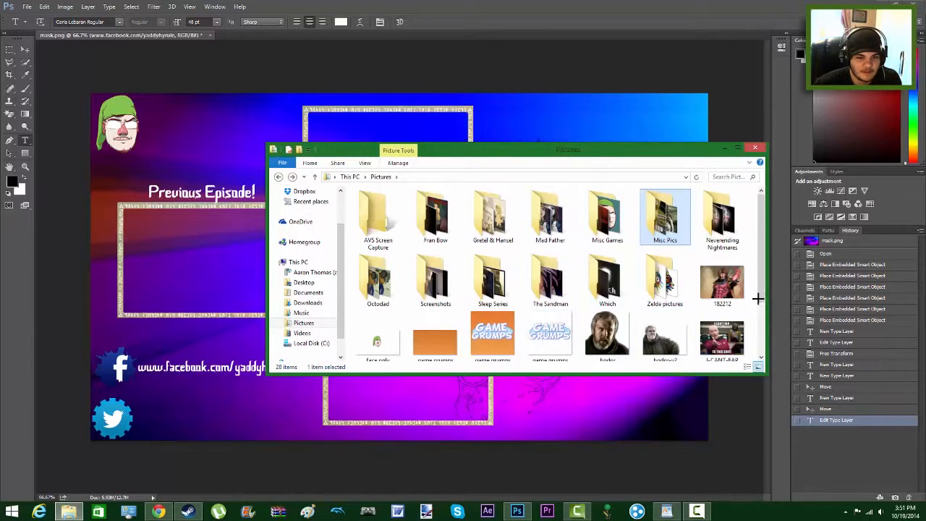
left_click_drag(760, 295, 753, 352)
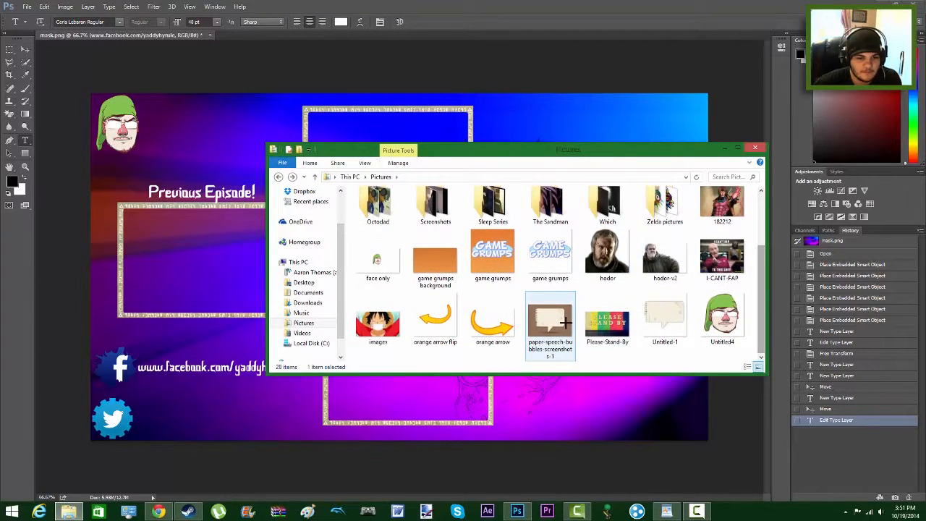
left_click(560, 321)
right_click(565, 322)
left_click(607, 60)
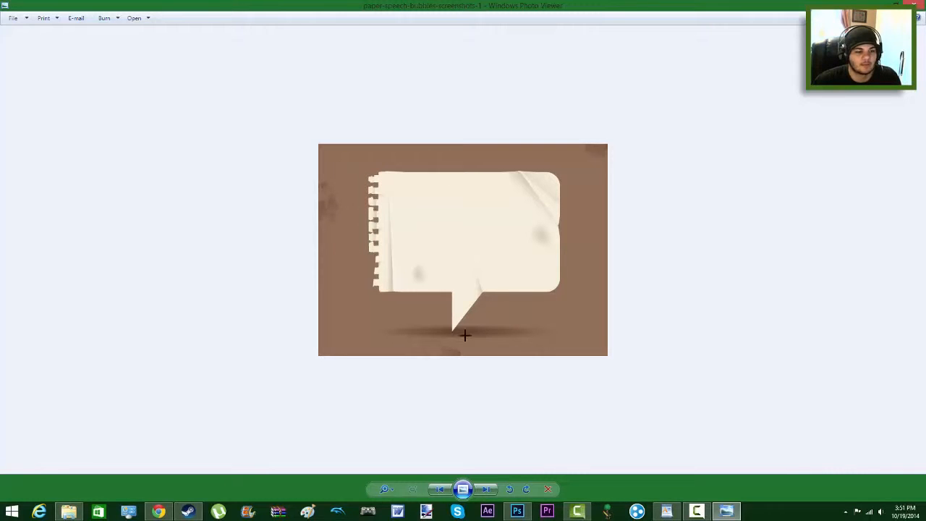
left_click(914, 5)
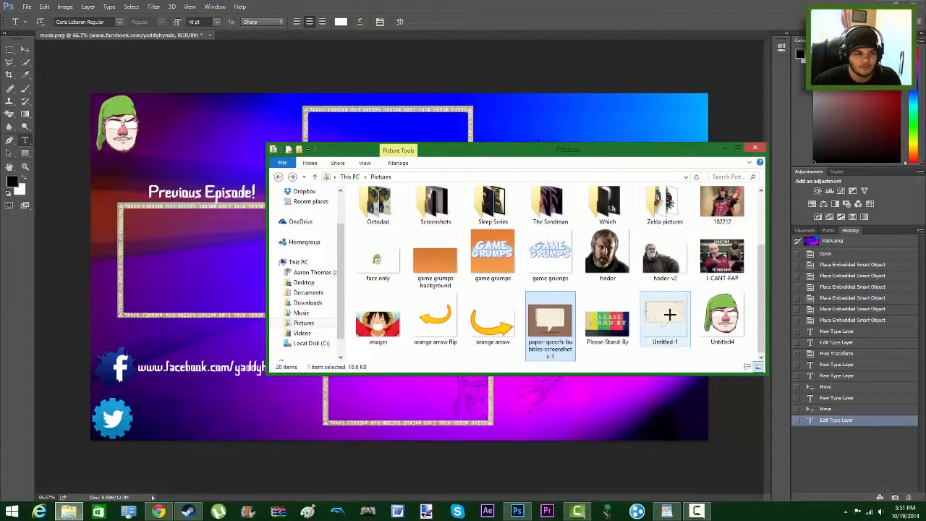
- Place the Untitled-1 speech bubble image from the Pictures folder into the document beside the green-hat face
left_click_drag(550, 322, 268, 160)
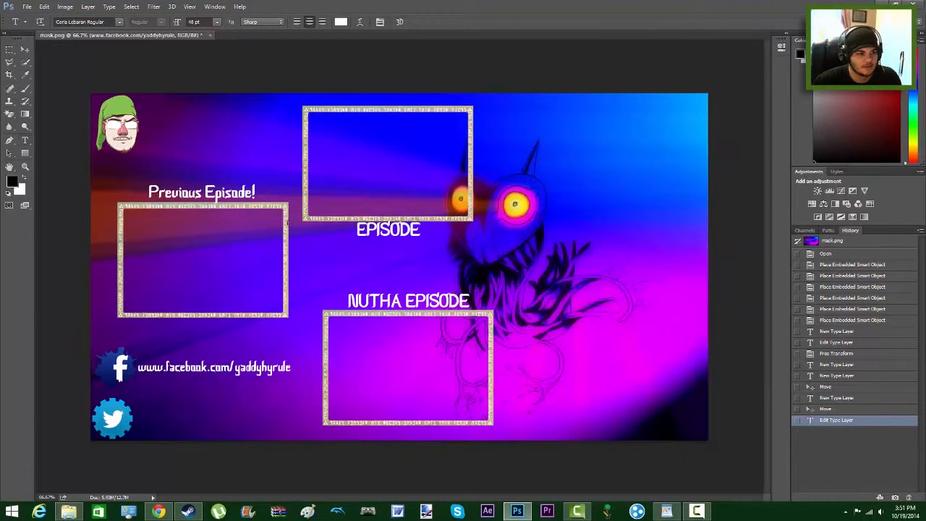
left_click_drag(416, 271, 199, 132)
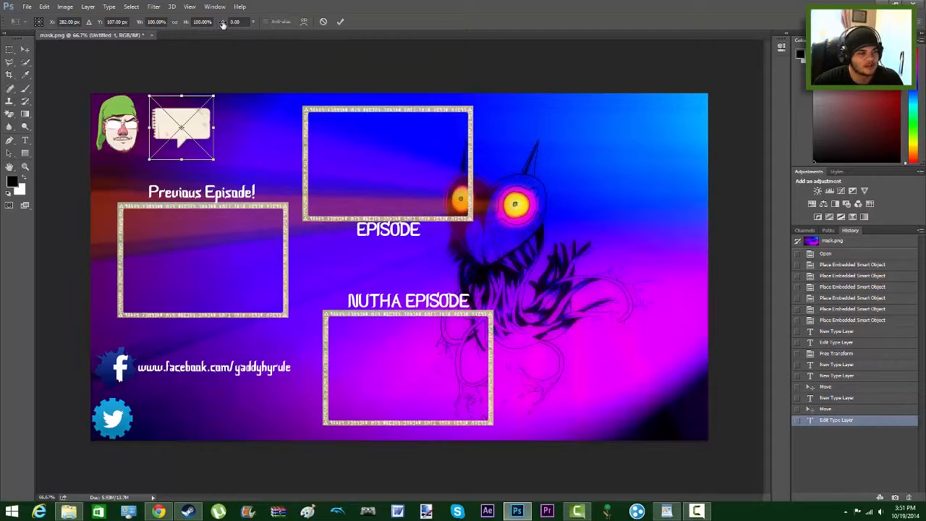
- Rotate the speech bubble to 39.90 degrees, move it closer to the green-hat face, and apply the placement
left_click_drag(224, 25, 864, 43)
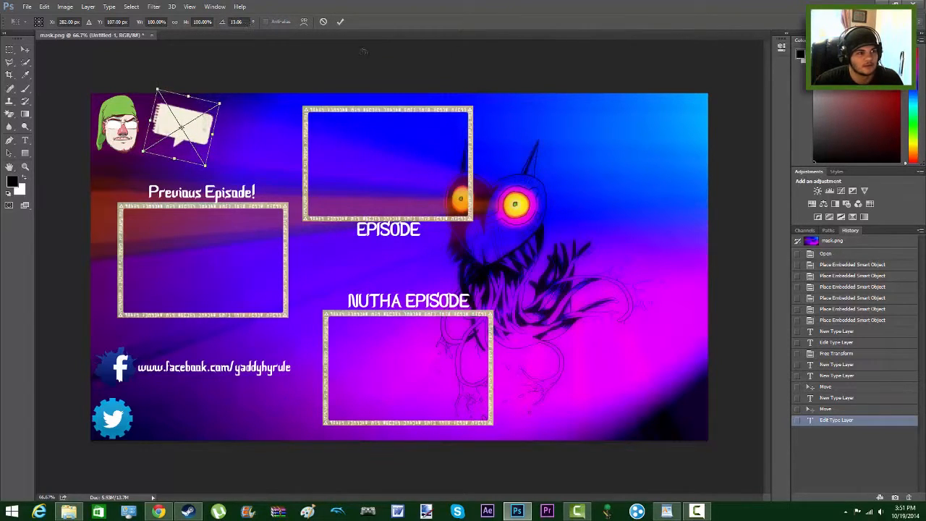
left_click_drag(231, 24, 892, 36)
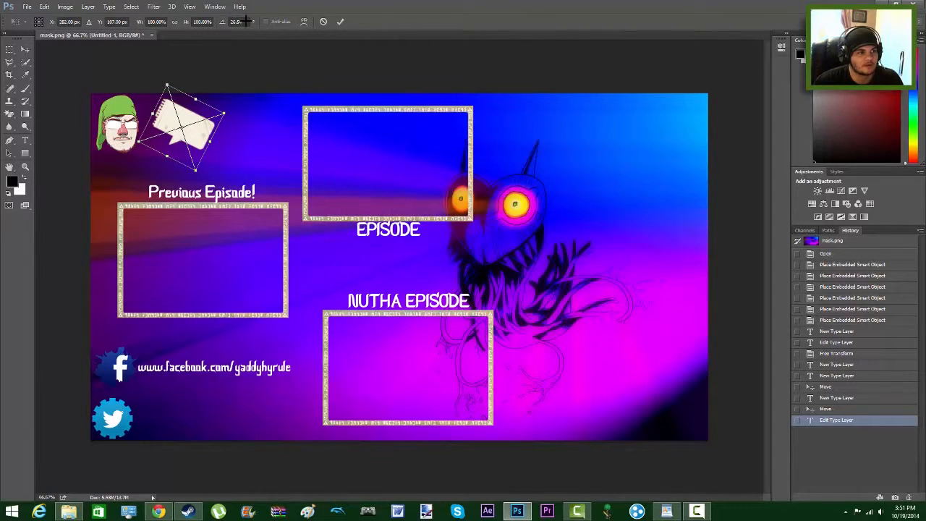
left_click_drag(222, 24, 711, 40)
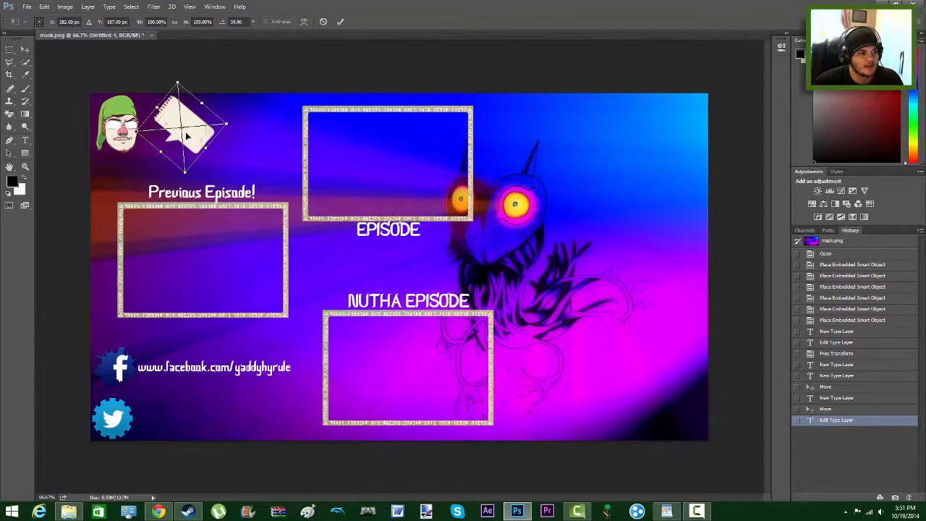
left_click_drag(186, 136, 176, 141)
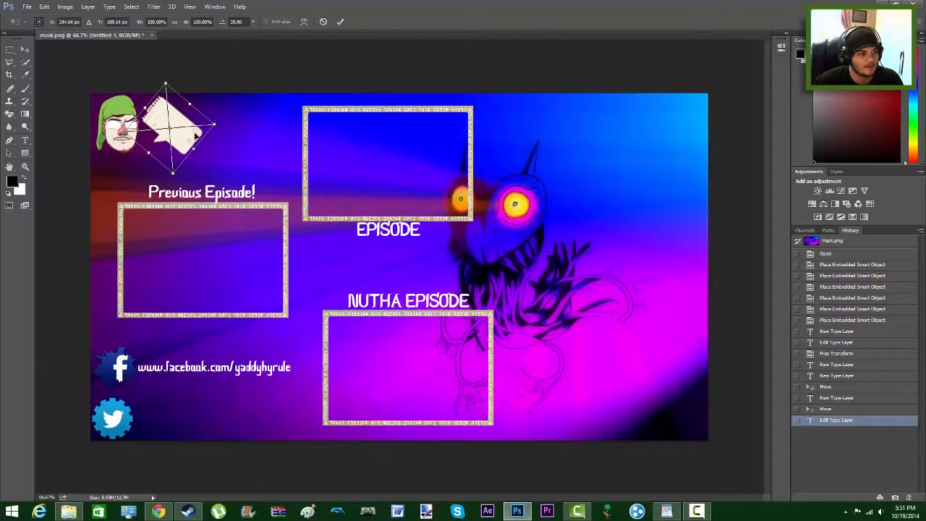
left_click(24, 140)
left_click(402, 189)
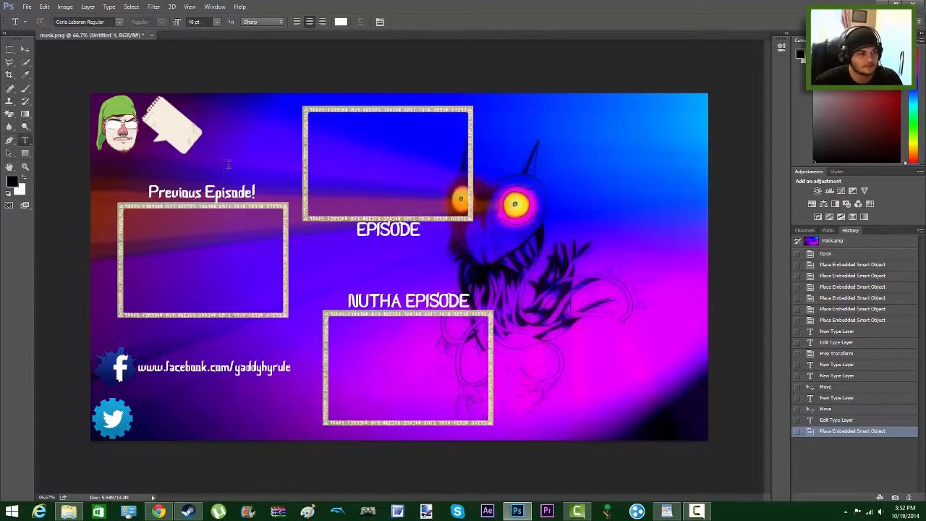
- Add a text box reading Subscribe! between the speech bubble and the upper middle frame
left_click_drag(214, 164, 349, 186)
type("Subscribe!")
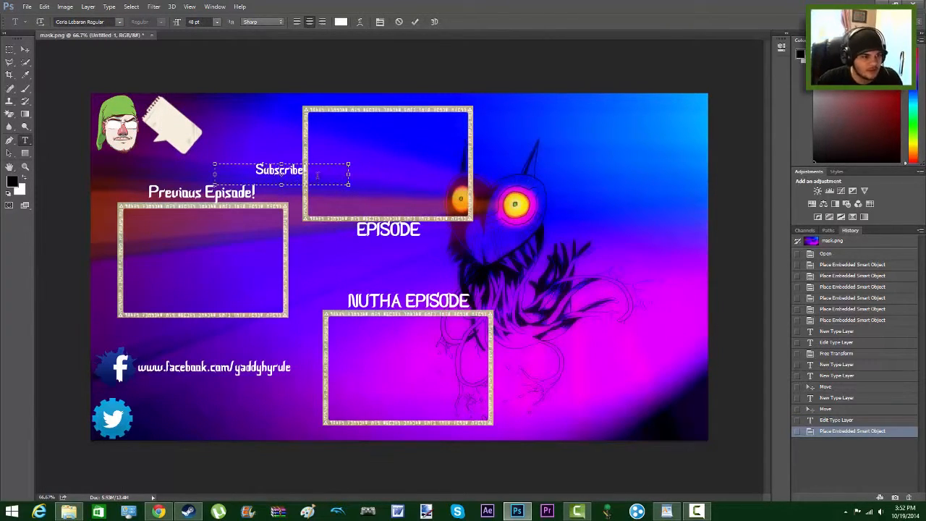
key("ctrl+a")
left_click(341, 21)
left_click_drag(340, 134, 338, 255)
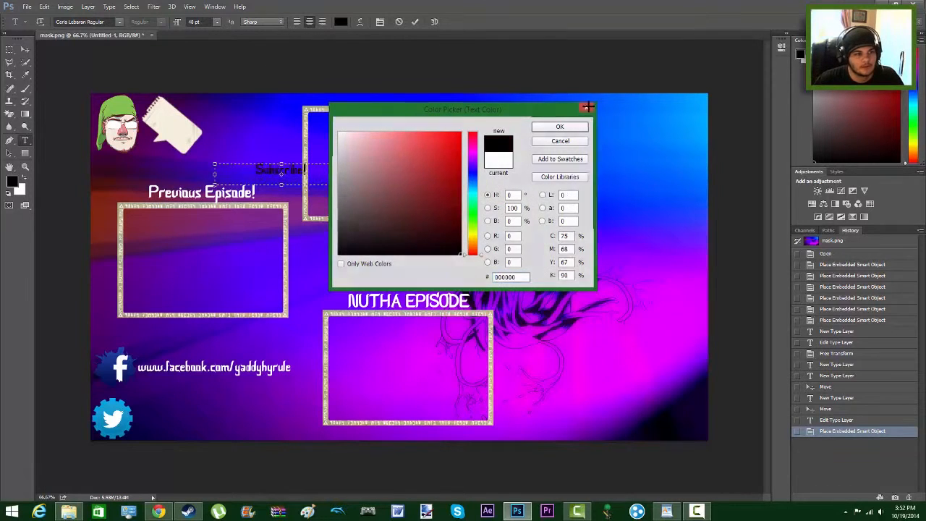
left_click(586, 108)
- Narrow the Subscribe! text box and move it onto the speech bubble
left_click_drag(348, 185, 140, 123)
left_click(25, 50)
- Change the Subscribe! text colour to black and commit the edit
left_click(24, 140)
left_click(341, 21)
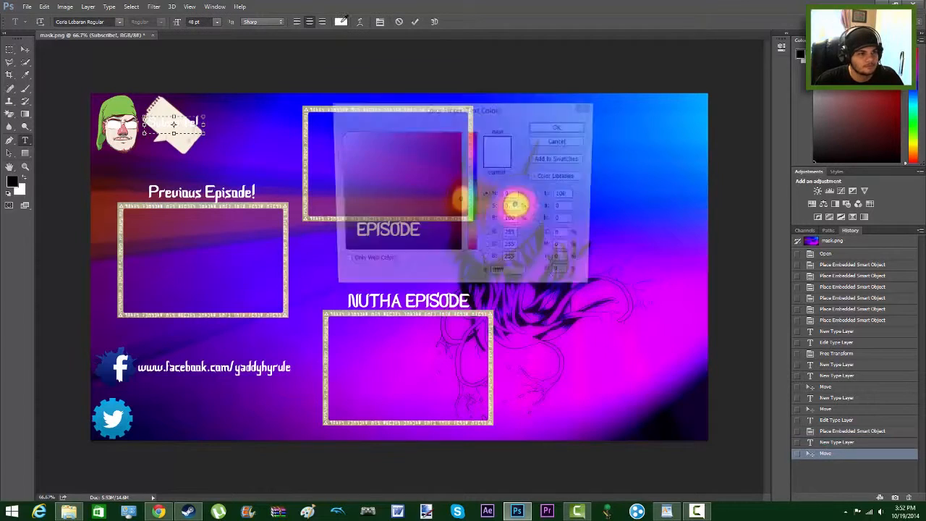
left_click(460, 253)
left_click(562, 127)
left_click(25, 49)
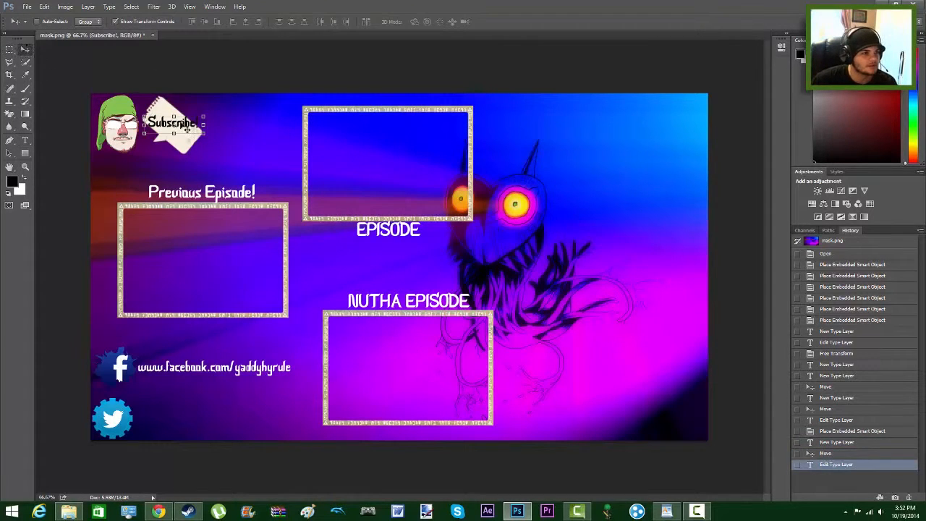
- Rotate the Subscribe! text to 39.56 degrees and stretch its height to 136.05% so it fits the speech bubble
key("ctrl+t")
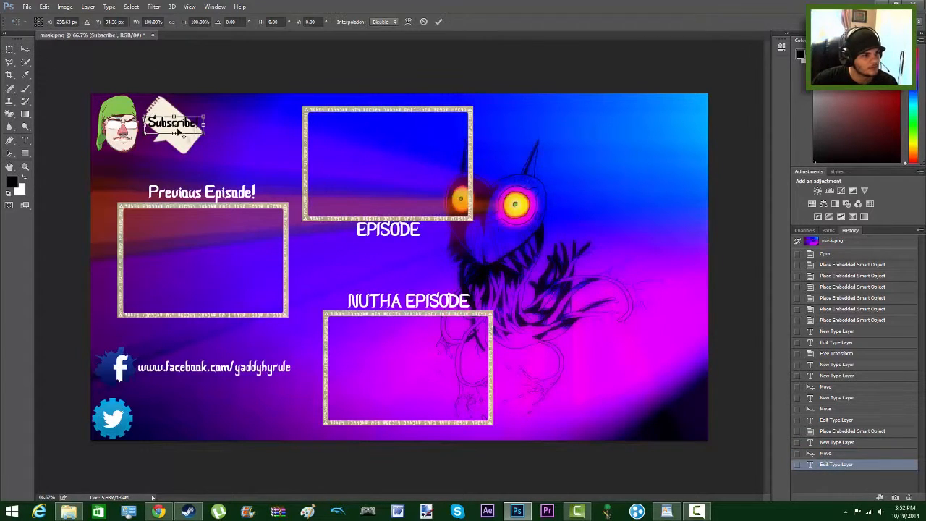
left_click(232, 21)
type("15")
key("Return")
left_click_drag(302, 32, 434, 36)
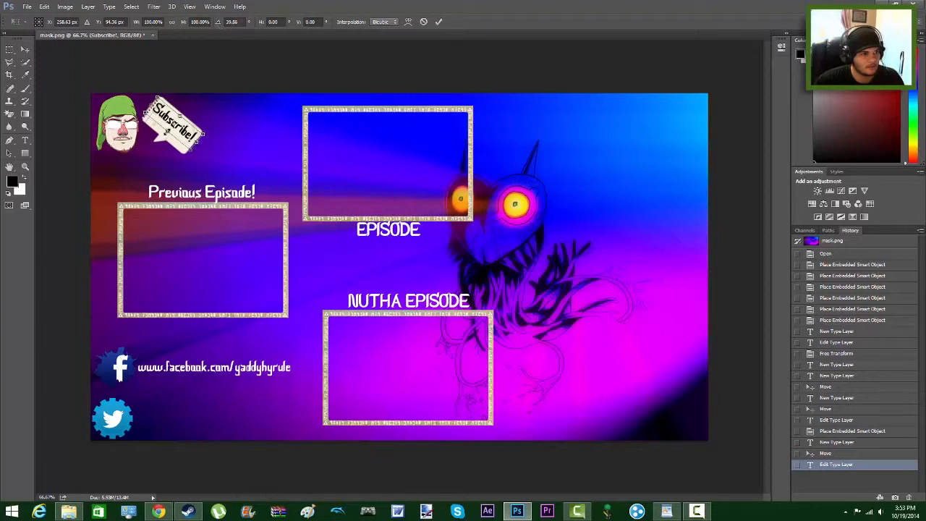
left_click_drag(166, 132, 162, 139)
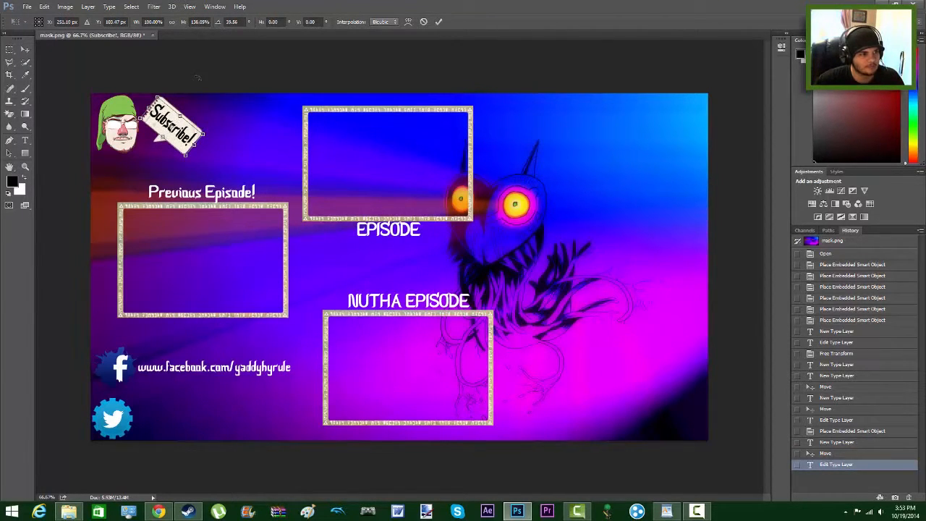
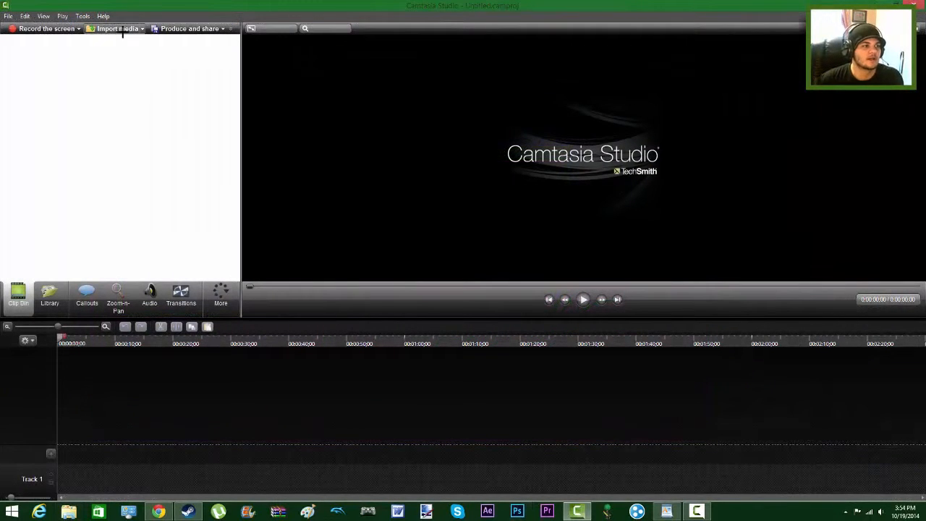
- In Camtasia Studio, import Outro Pic for Series.png from Pictures > Zelda pictures > Backgrounds and place it at the start of Track 1
left_click(130, 32)
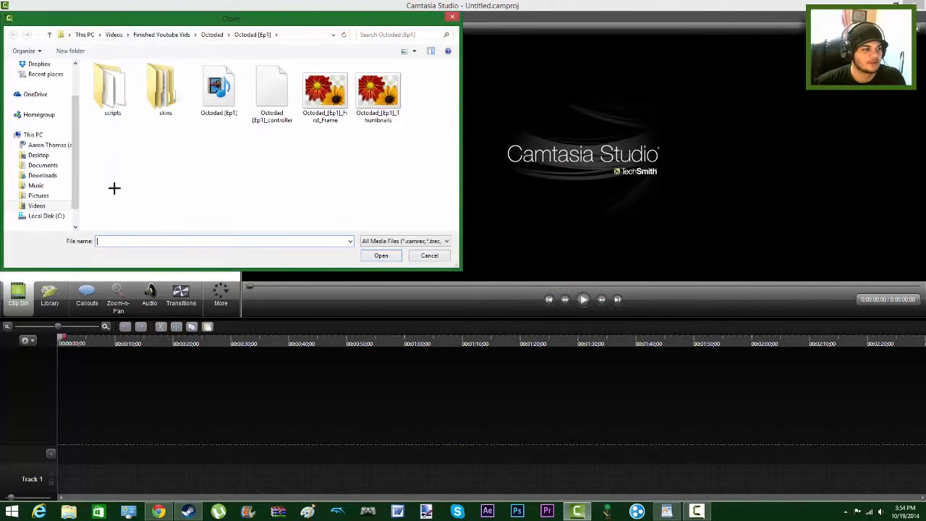
left_click(38, 195)
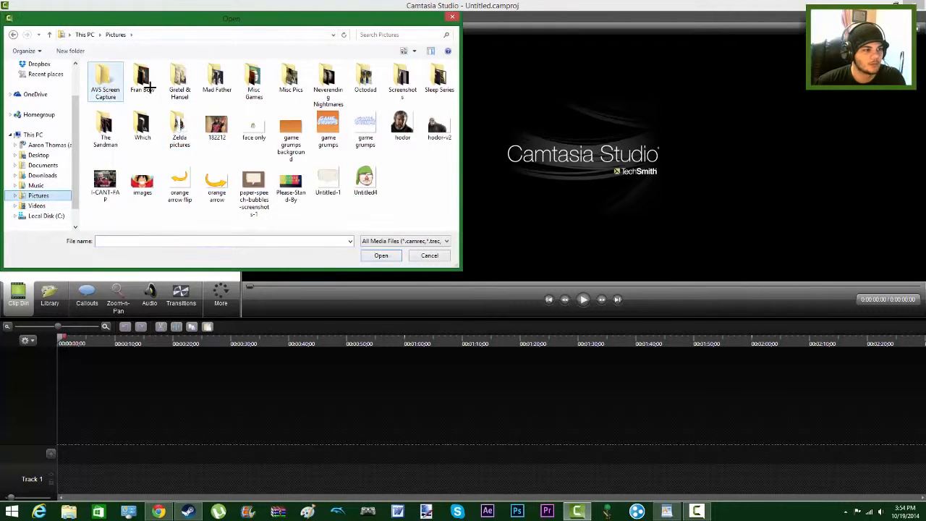
double_click(183, 131)
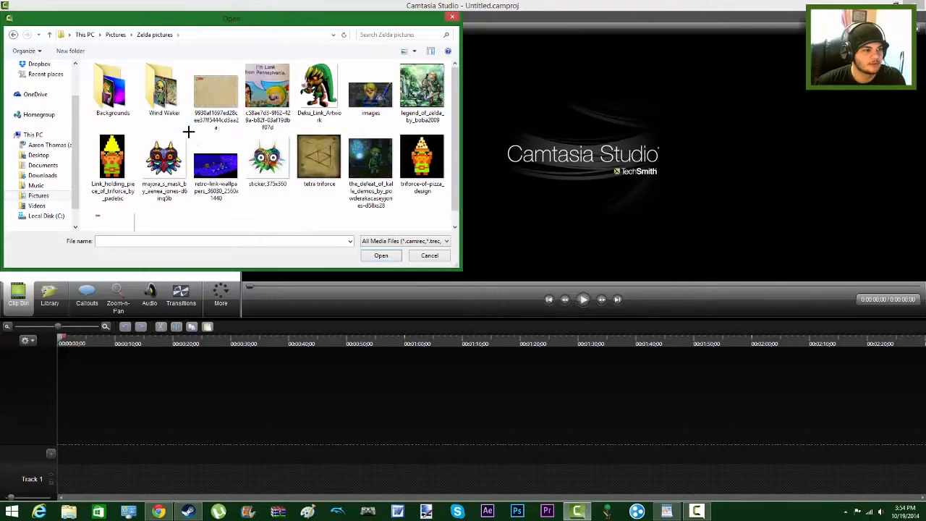
double_click(112, 91)
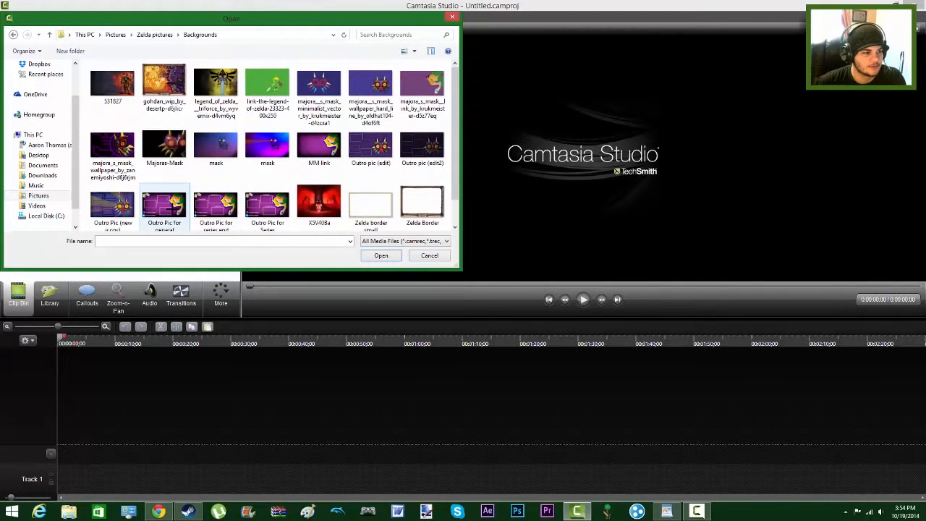
double_click(267, 207)
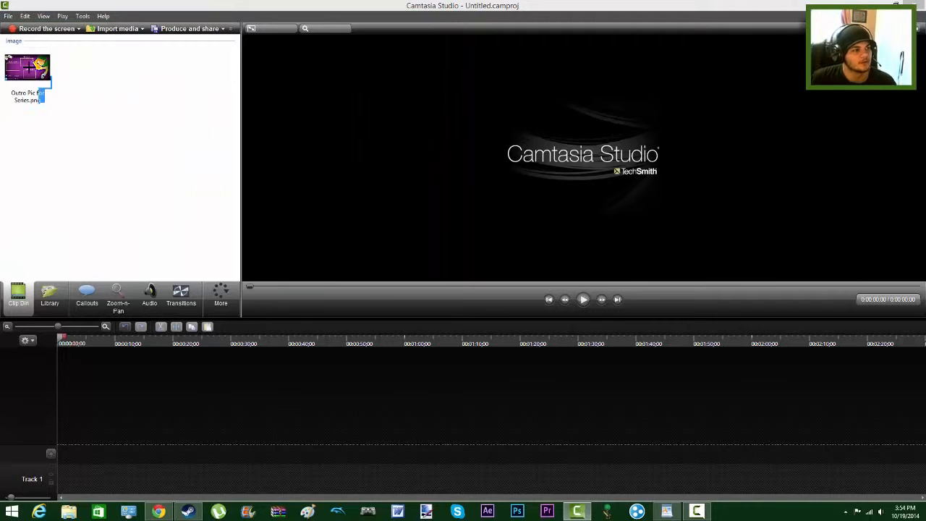
left_click(29, 66)
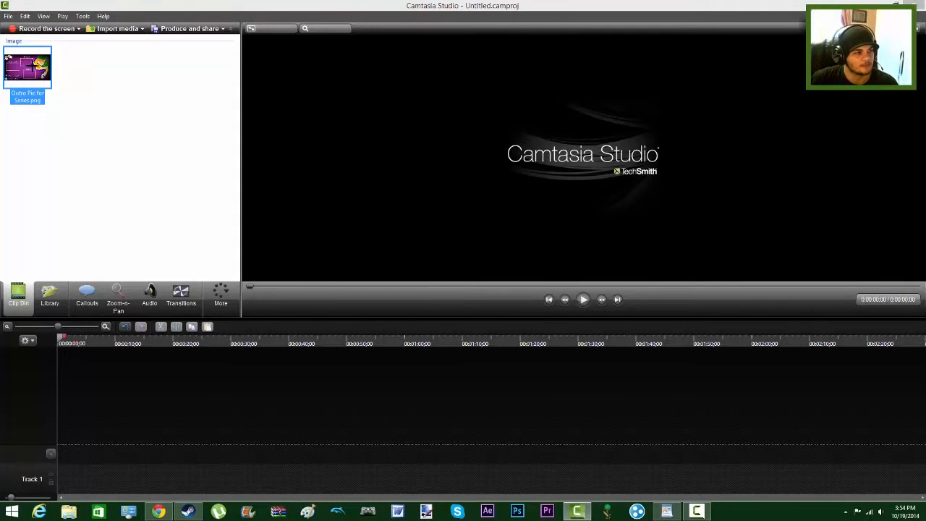
left_click_drag(36, 65, 248, 479)
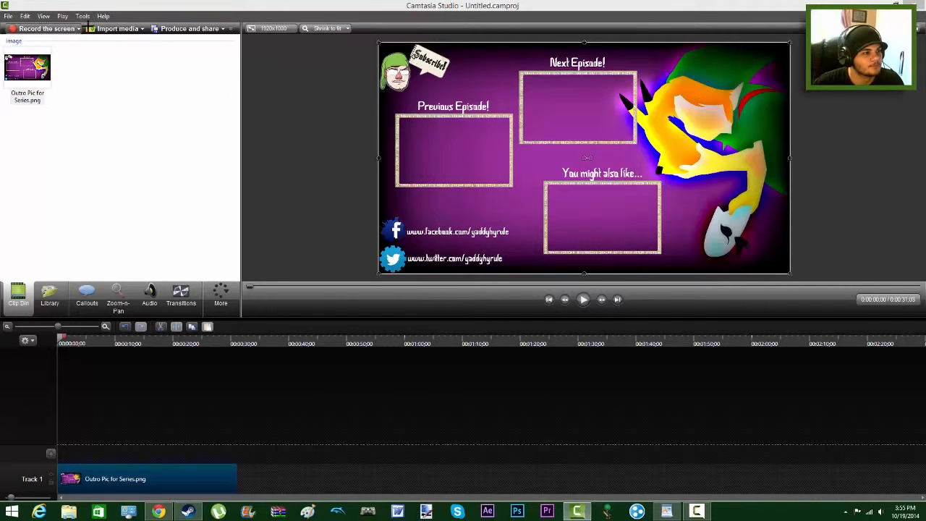
- Switch to Chrome, open youtube.com and search for royalty free 8bit
left_click(114, 29)
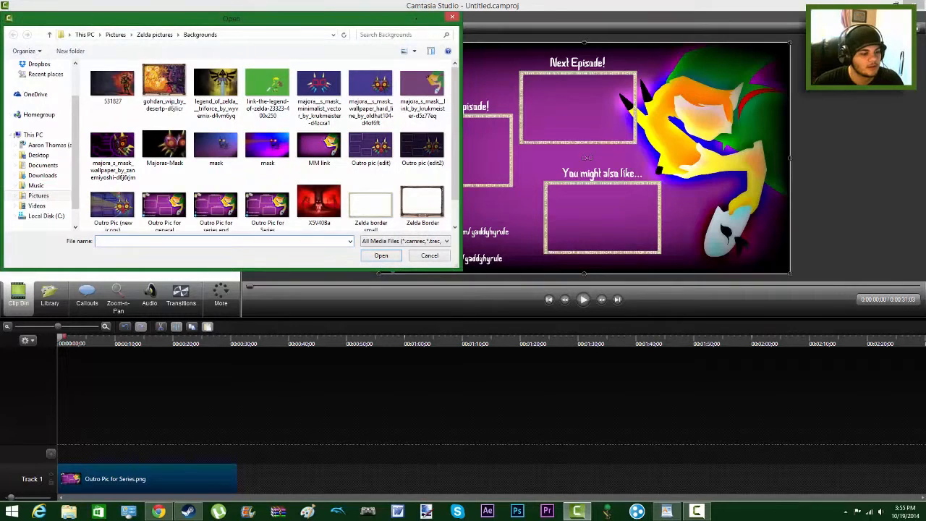
left_click(158, 512)
left_click(126, 20)
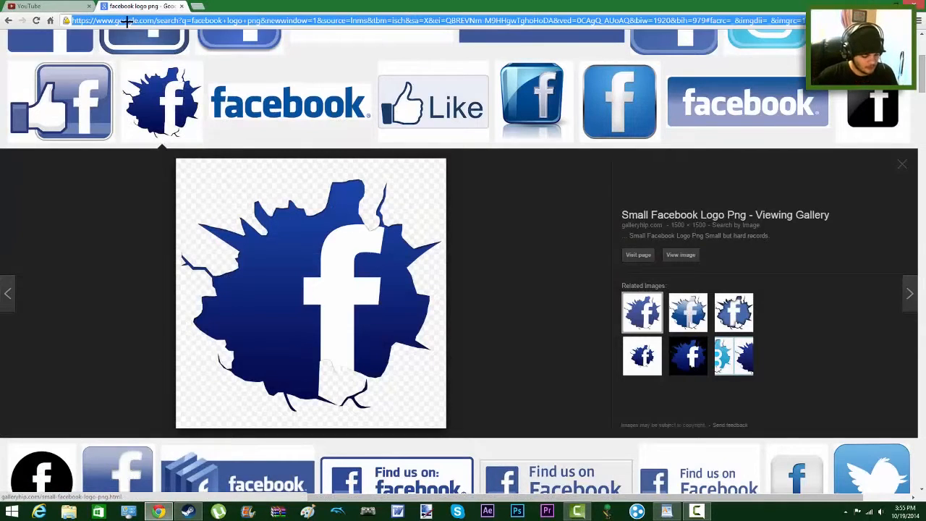
type("youtube.com")
key("Return")
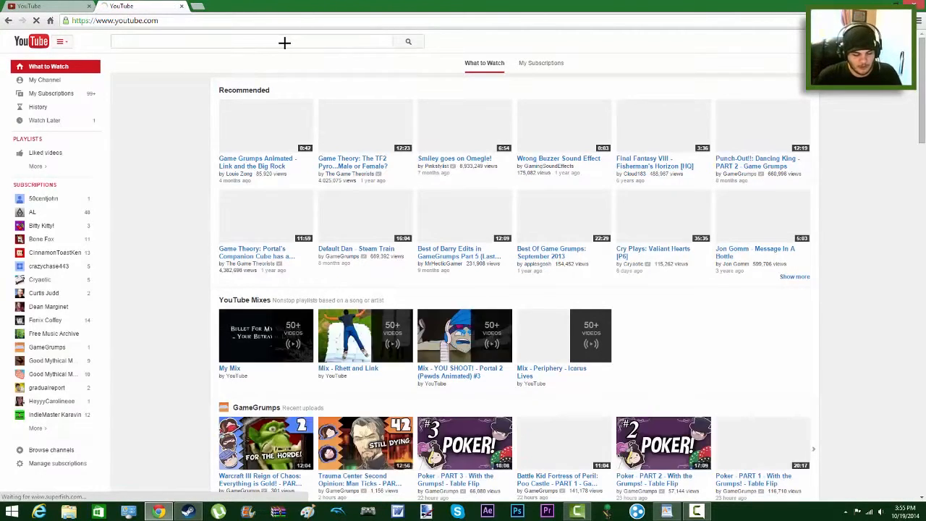
left_click(285, 44)
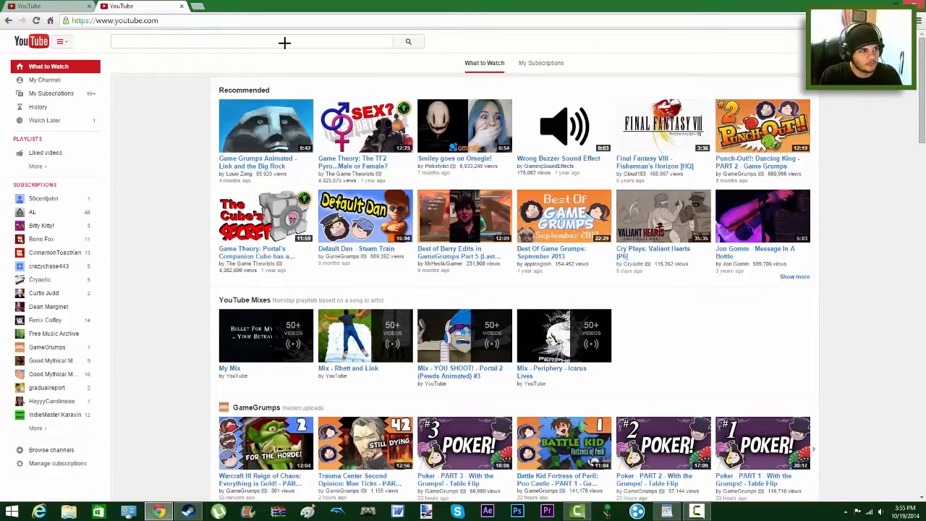
type("royalty free")
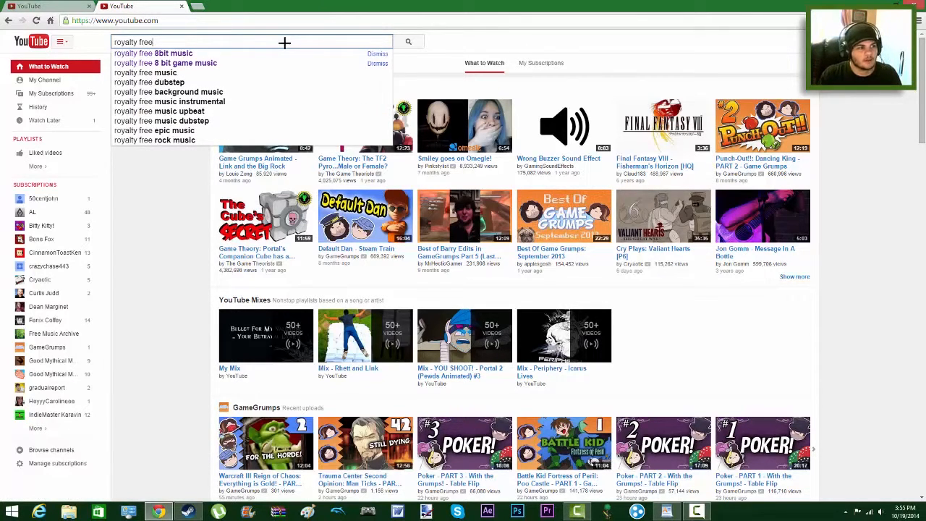
type("8bit")
key("Return")
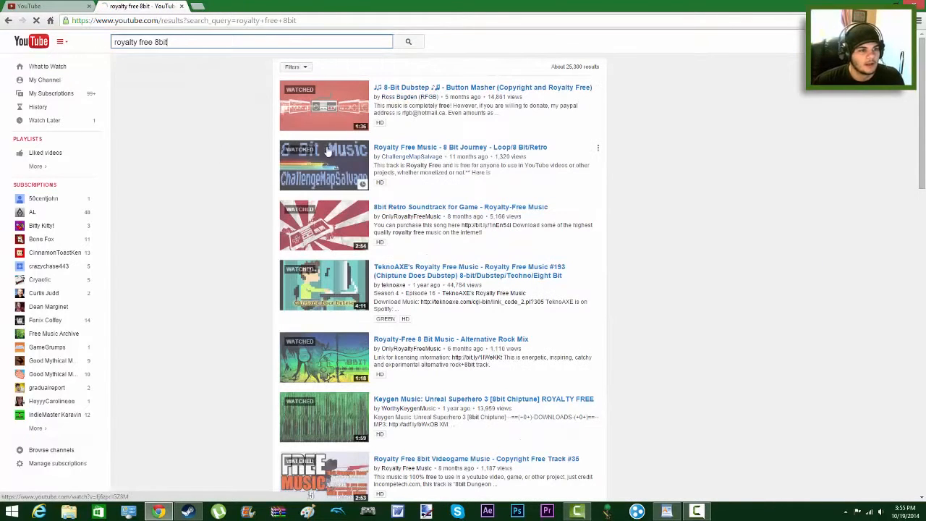
- Open the Keygen Music: Unreal Superhero 3 [8bit Chiptune] video and sample it at several points
scroll(258, 272, "down", 2)
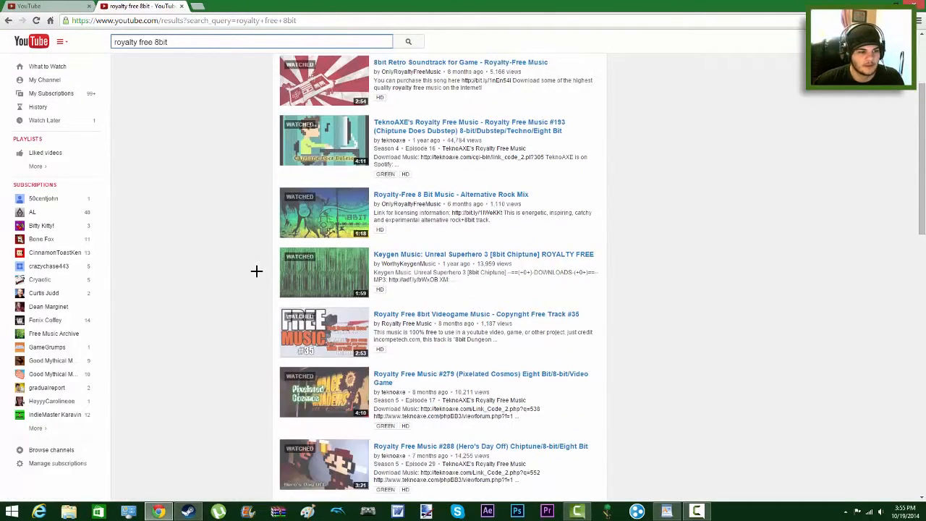
scroll(258, 266, "down", 1)
left_click(325, 228)
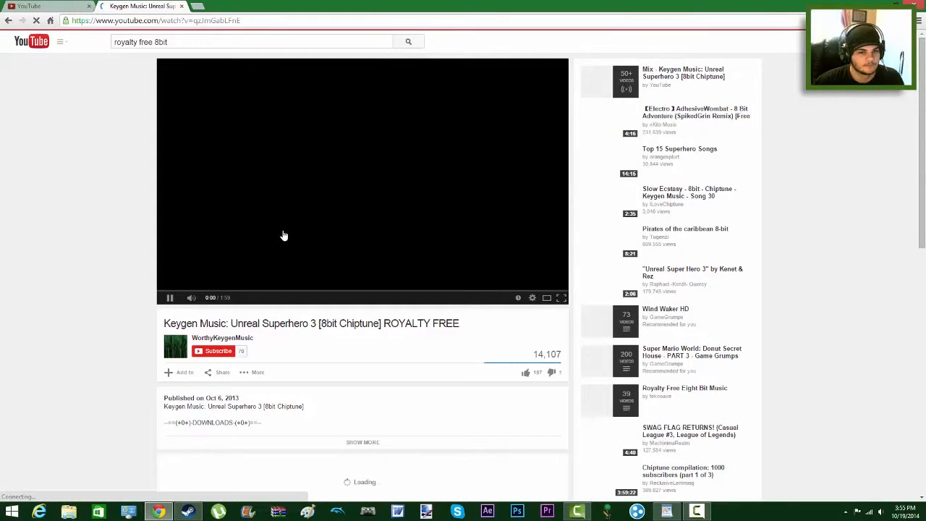
key("ctrl+l")
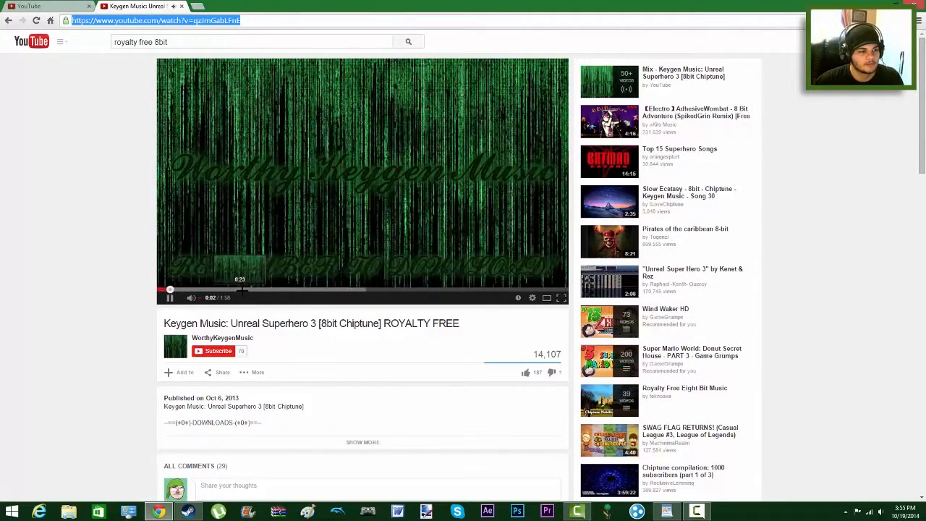
left_click(243, 290)
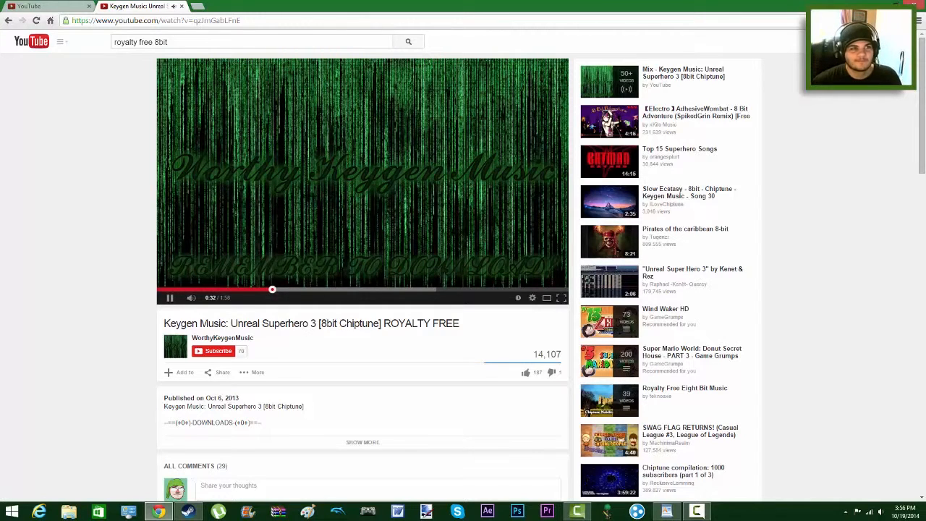
left_click(341, 289)
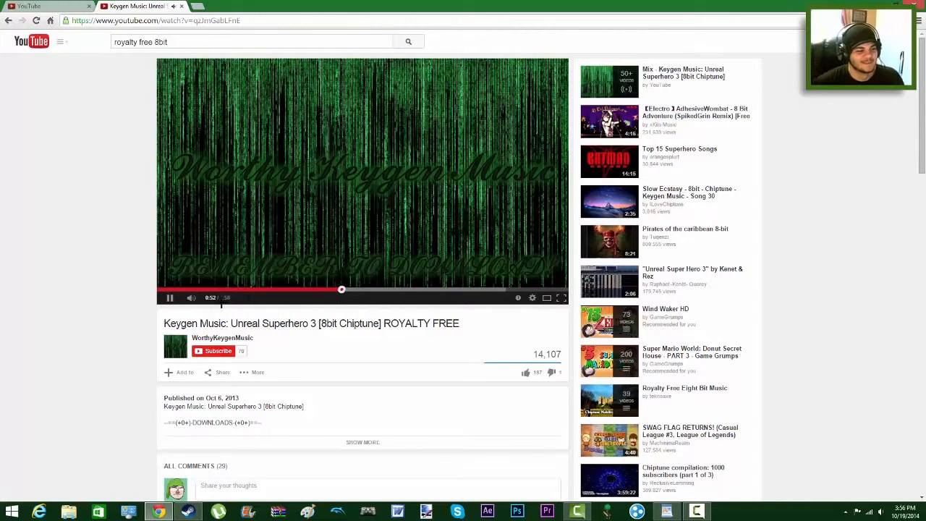
left_click(170, 299)
left_click(33, 7)
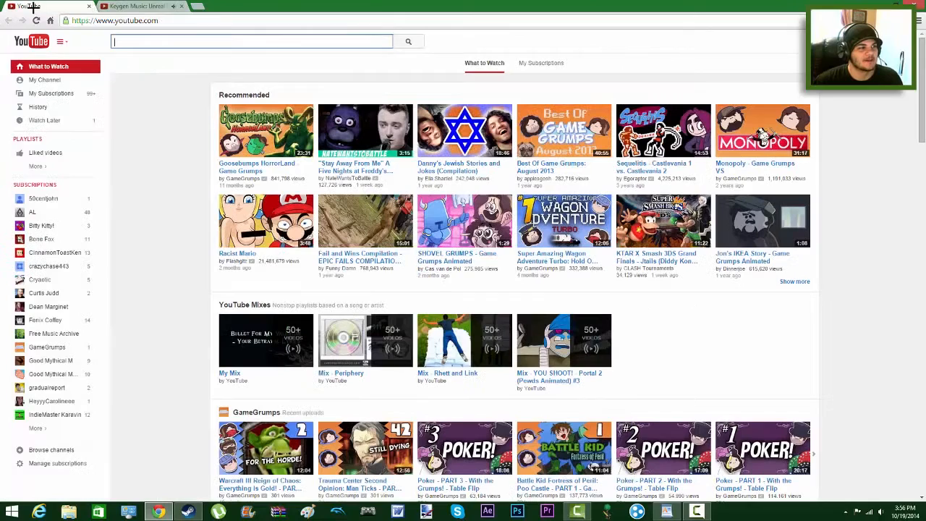
- Return to Camtasia Studio, preview Ep. 23- Royalty Free Music [PopElectro PopModern] - Midnight from Music > Background Music > Electronic, and import it
left_click(878, 4)
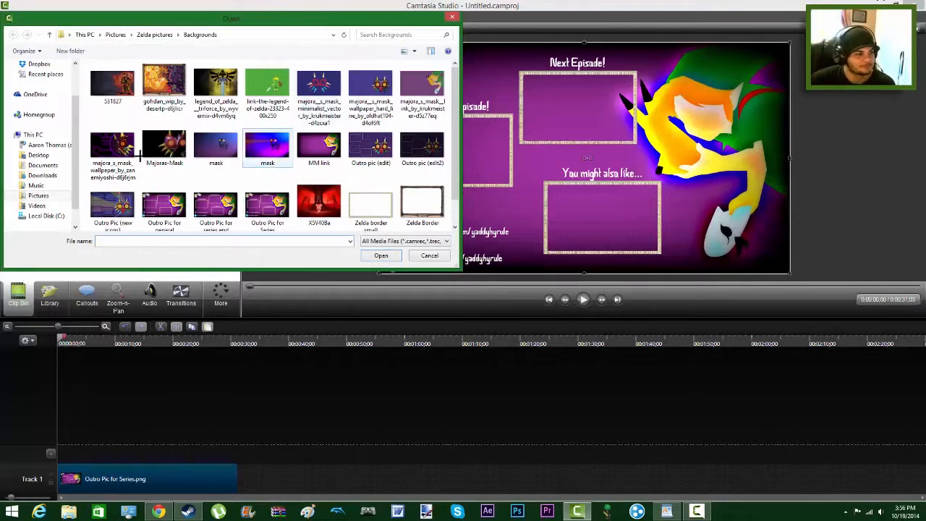
left_click(36, 185)
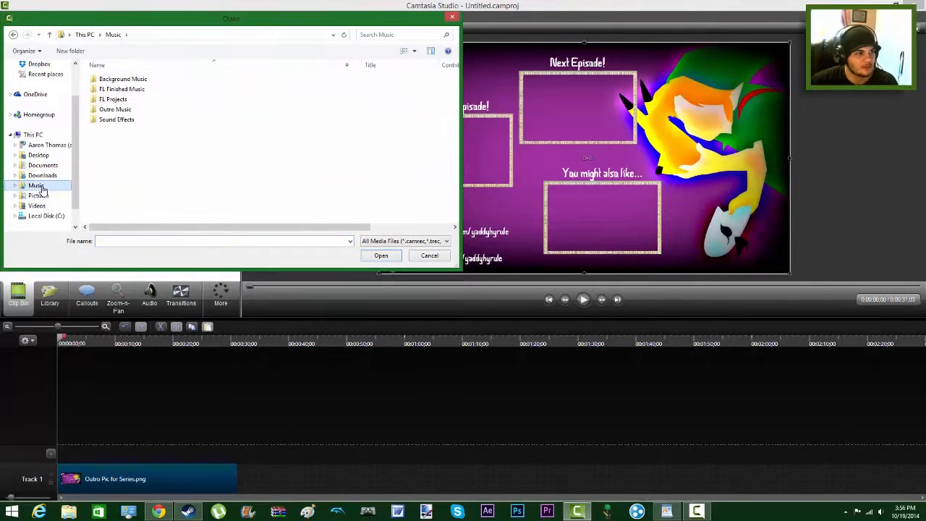
double_click(113, 79)
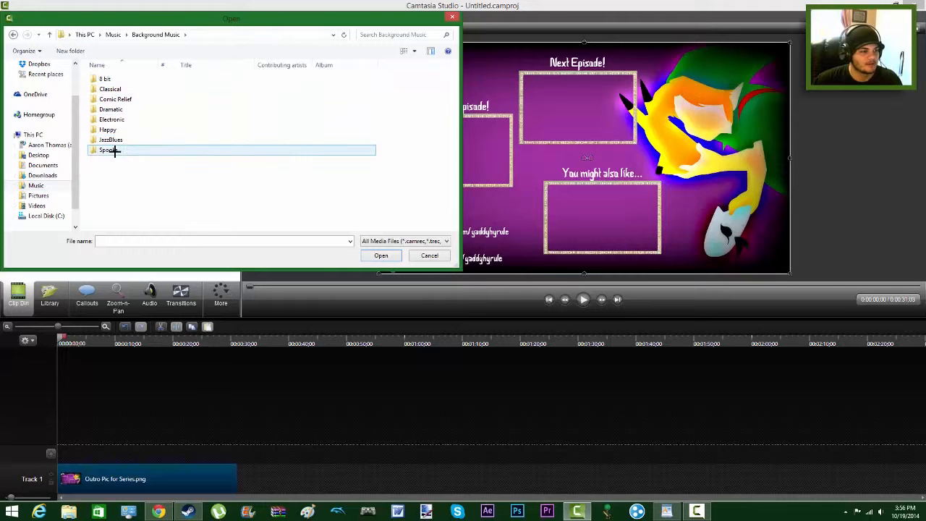
double_click(120, 120)
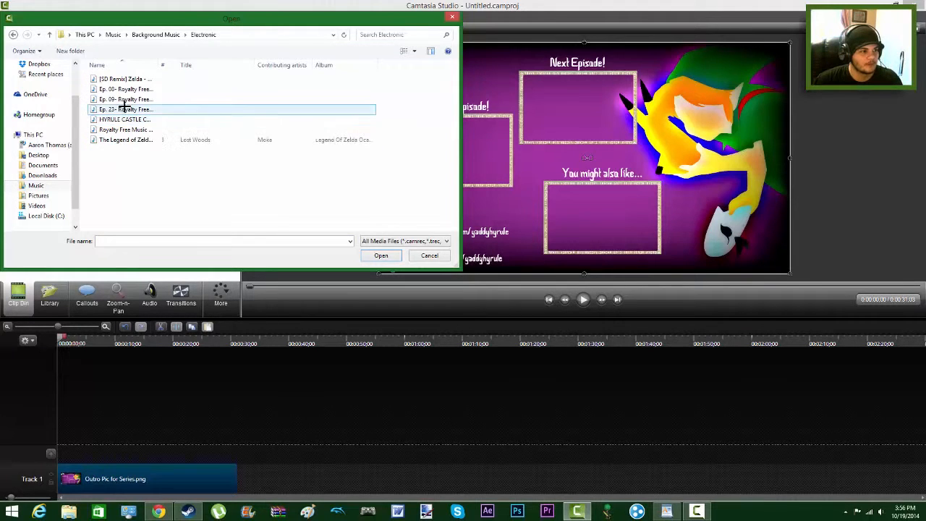
left_click(124, 100)
double_click(124, 110)
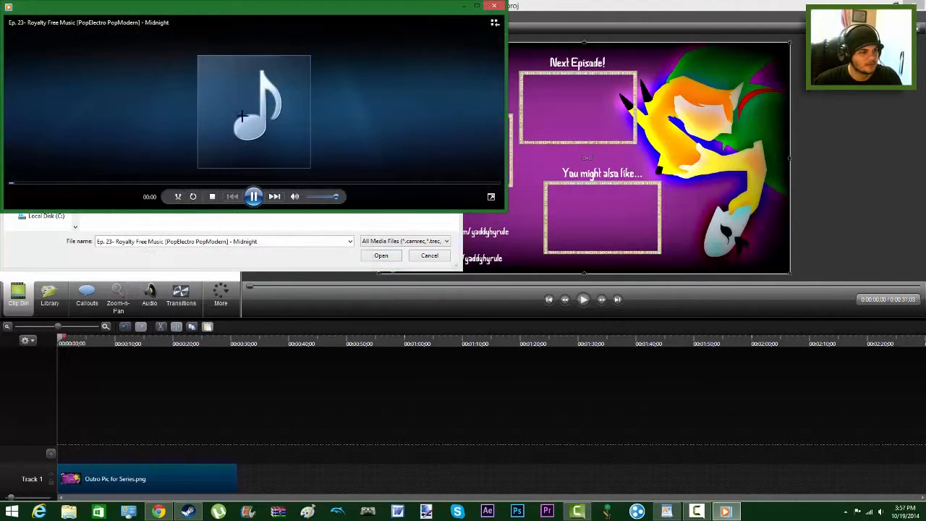
left_click(494, 6)
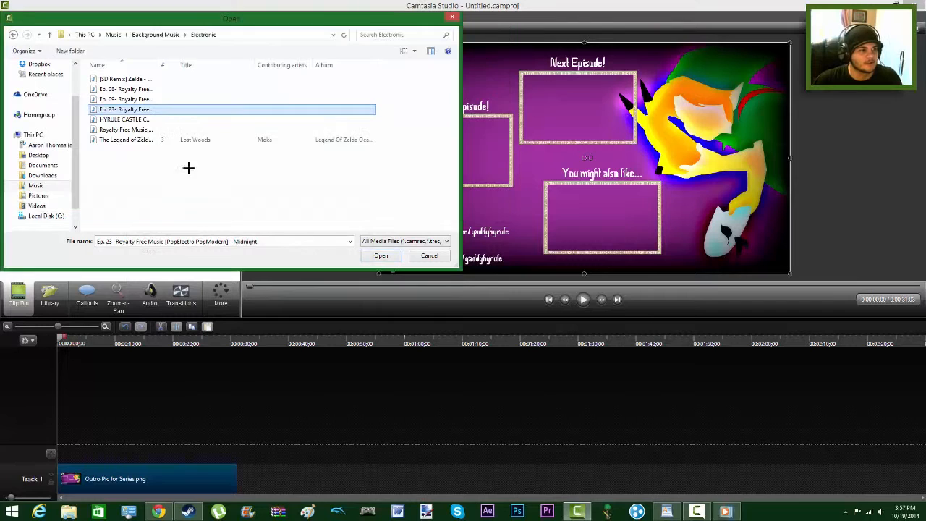
double_click(127, 109)
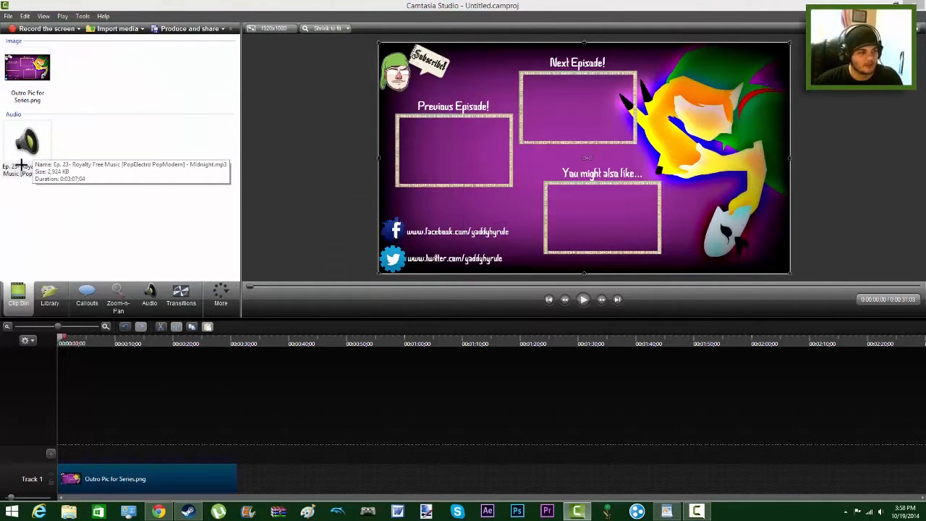
- Place the Ep. 23 music on Track 2 from about 8 s and shift the outro picture on Track 1 to start at about 33 s
left_click_drag(140, 479, 273, 490)
left_click_drag(31, 149, 46, 203)
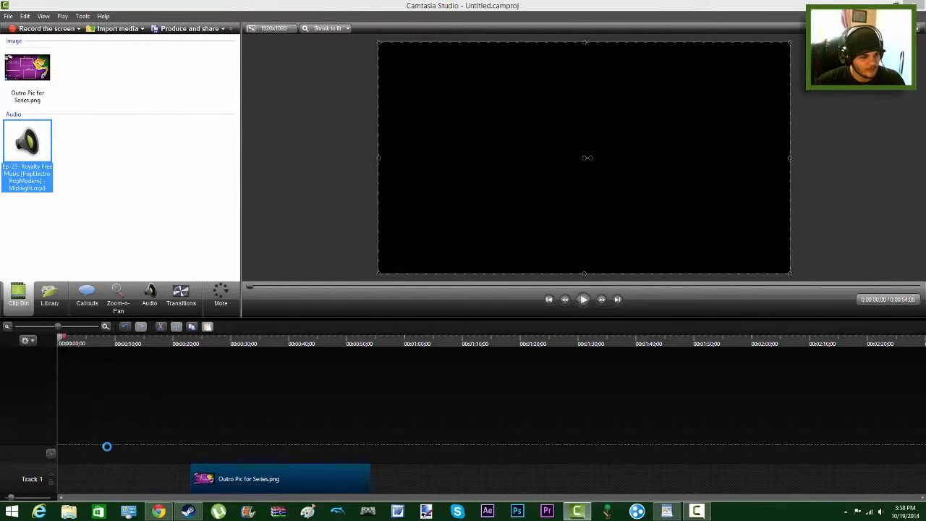
left_click_drag(106, 446, 104, 446)
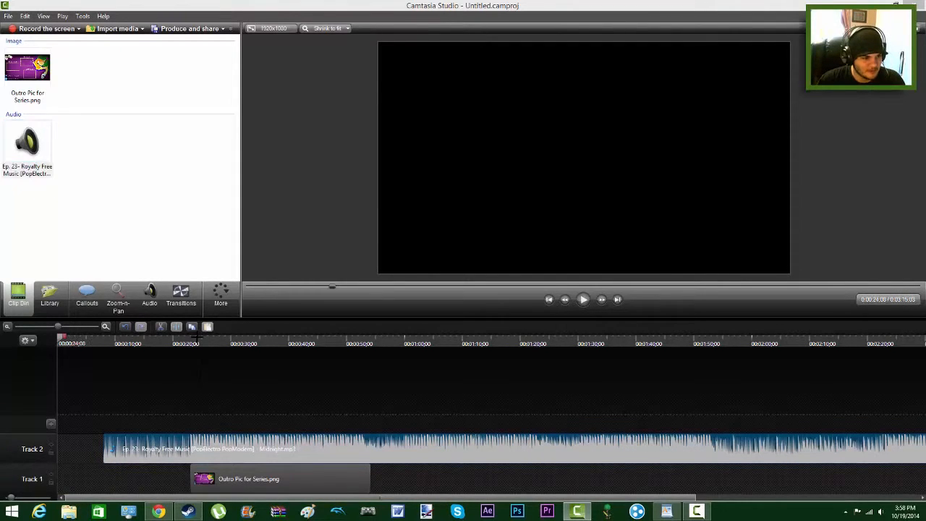
left_click_drag(197, 340, 191, 340)
left_click_drag(224, 483, 284, 481)
- Play the Ep. 23 music on Track 2 from its start at about 8 s and stop at about 17 s
left_click(183, 340)
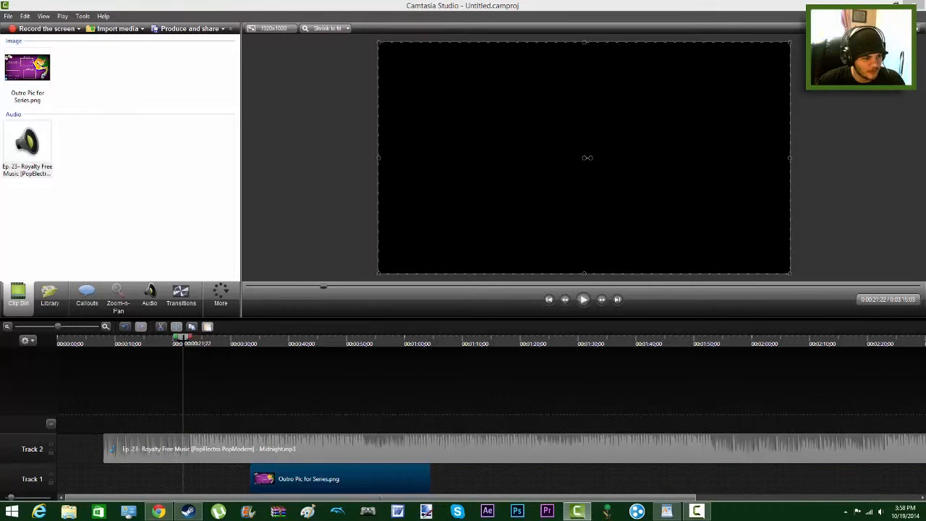
left_click_drag(183, 339, 104, 338)
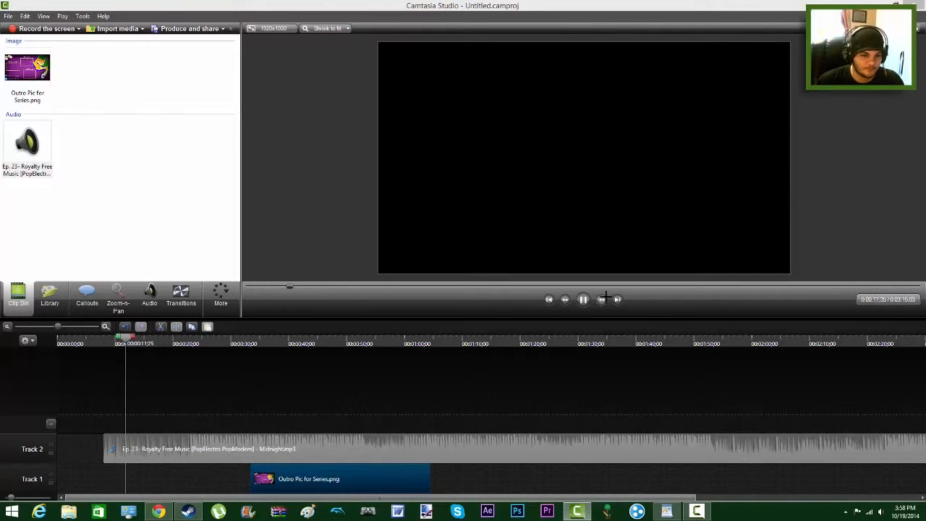
left_click(105, 326)
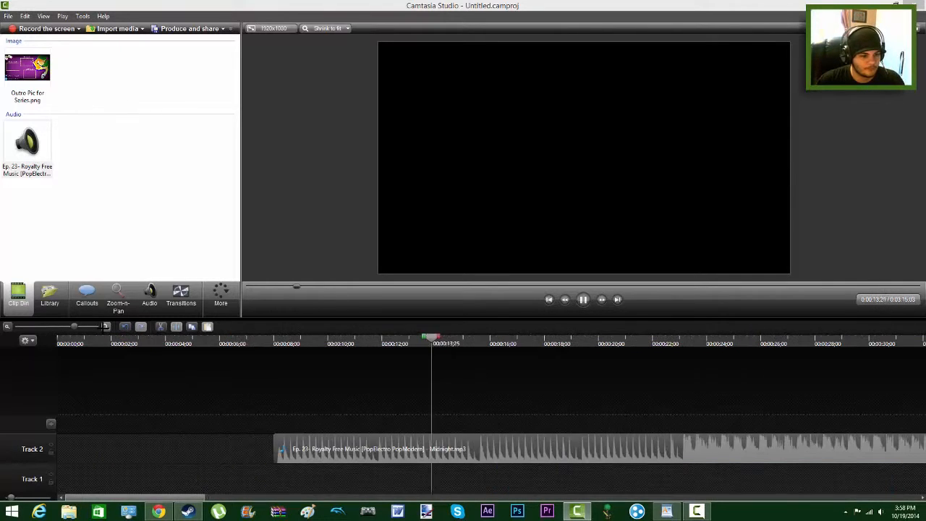
left_click_drag(199, 498, 217, 498)
left_click(583, 299)
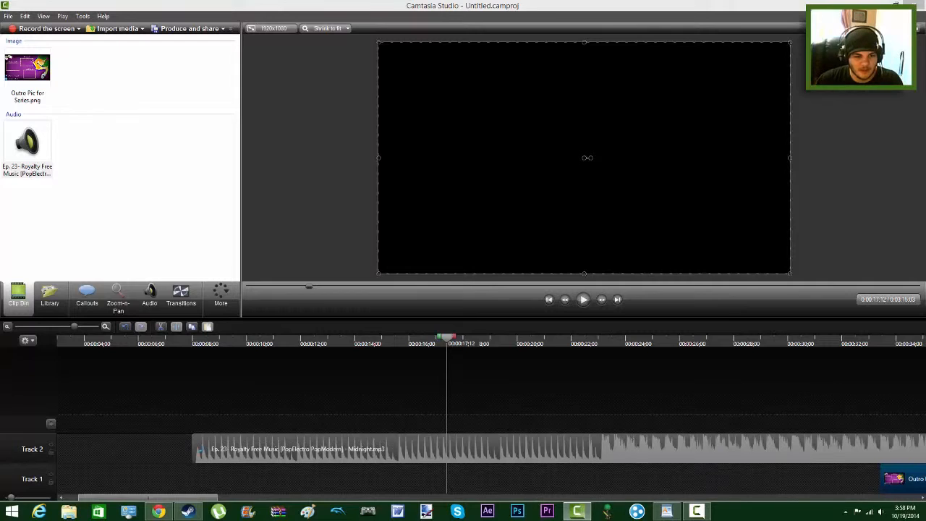
- Play the music twice across the waveform change at about 23 s to hear where the louder section begins
left_click(591, 339)
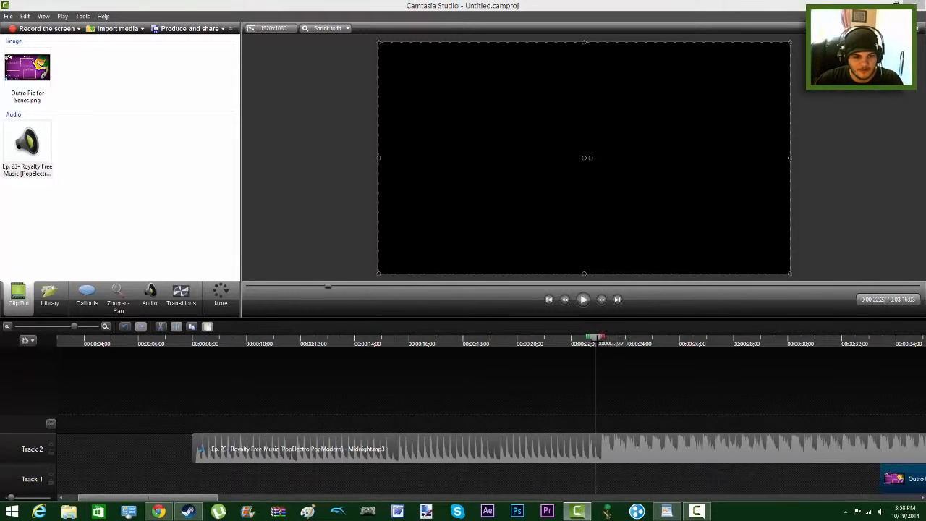
left_click_drag(592, 339, 588, 331)
left_click(582, 298)
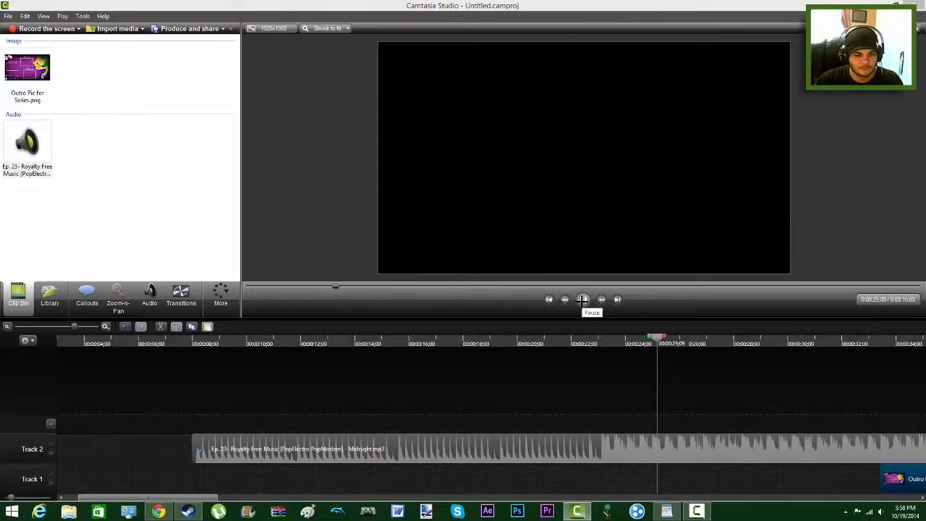
left_click(582, 299)
left_click_drag(586, 338, 534, 337)
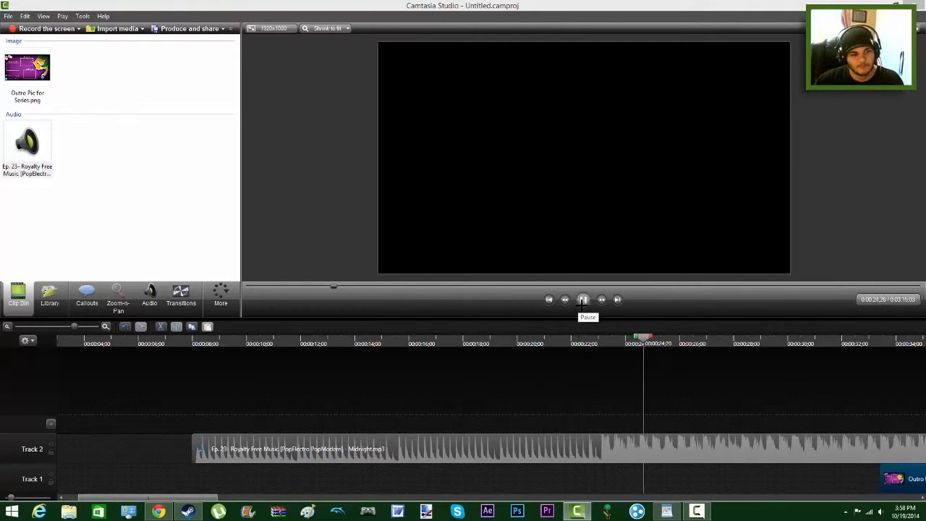
left_click(582, 300)
- Move the outro picture on Track 1 so that it starts at about 22 s
left_click(7, 327)
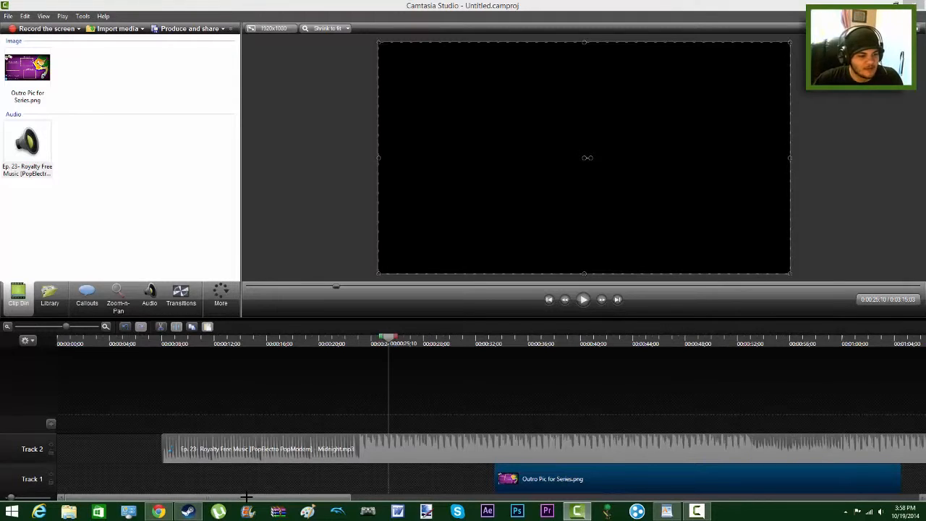
left_click_drag(246, 497, 286, 495)
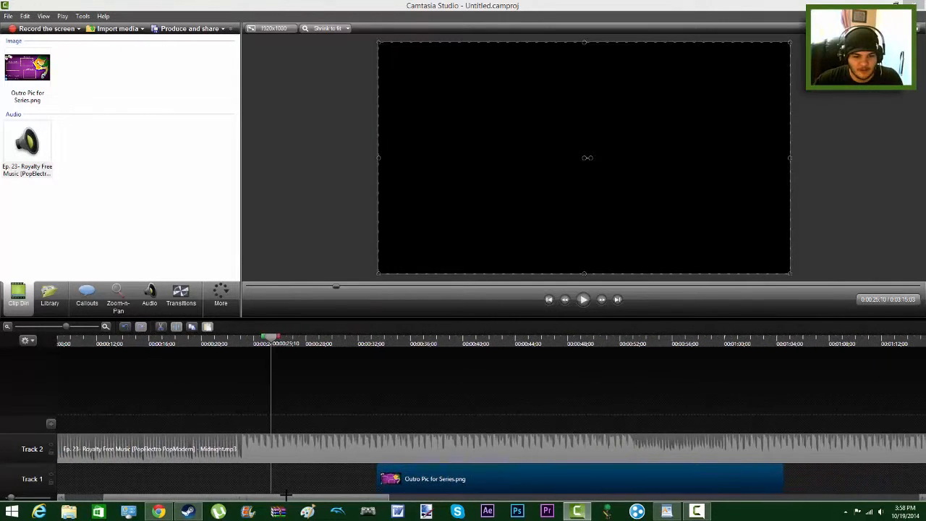
left_click_drag(762, 478, 620, 442)
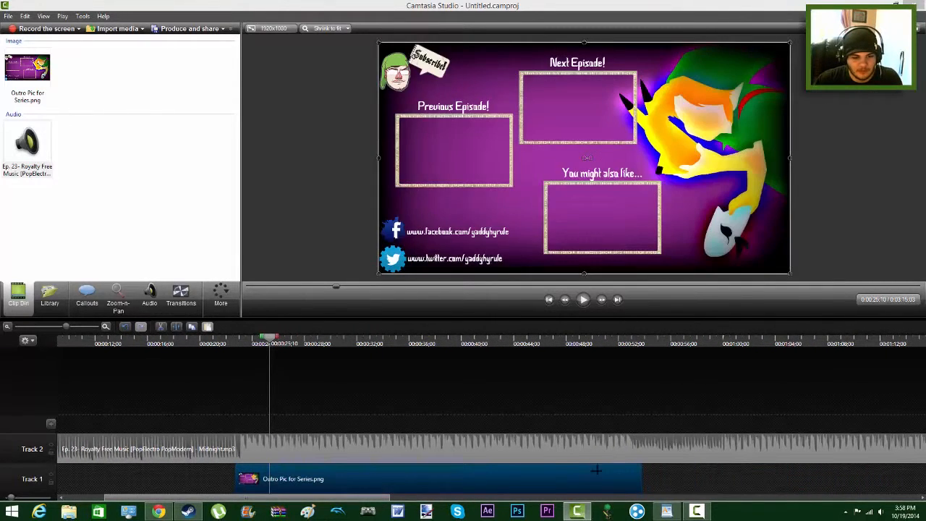
- Play the music from about 59 s and from about 23 s to compare how the two passages sound
left_click(707, 340)
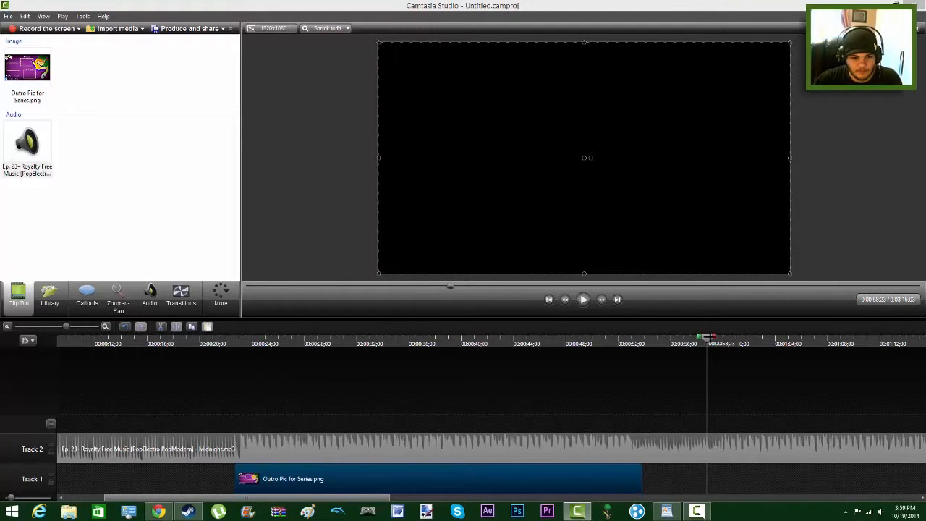
left_click_drag(708, 339, 719, 339)
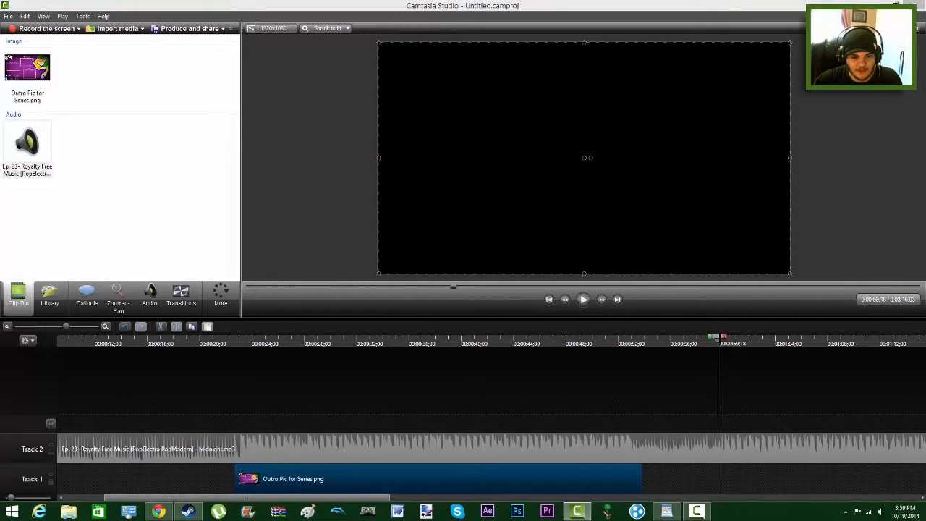
left_click(588, 307)
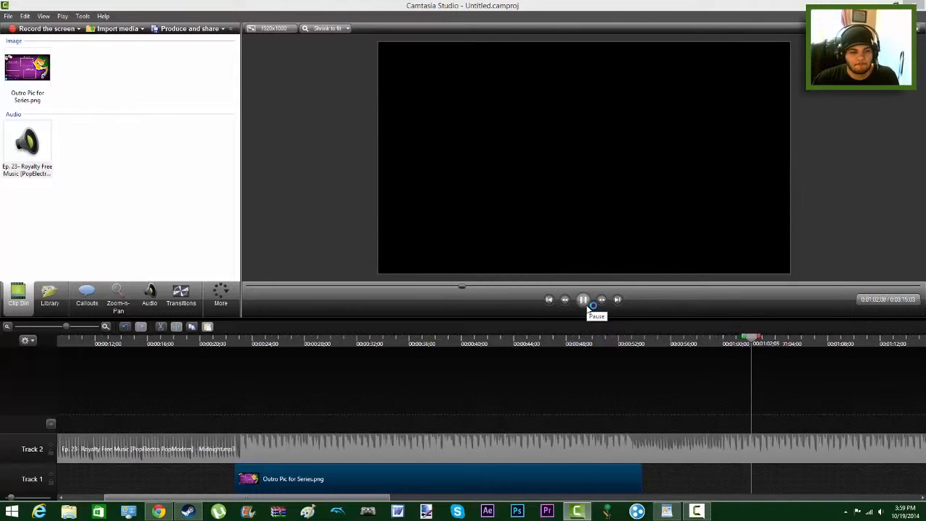
left_click(585, 301)
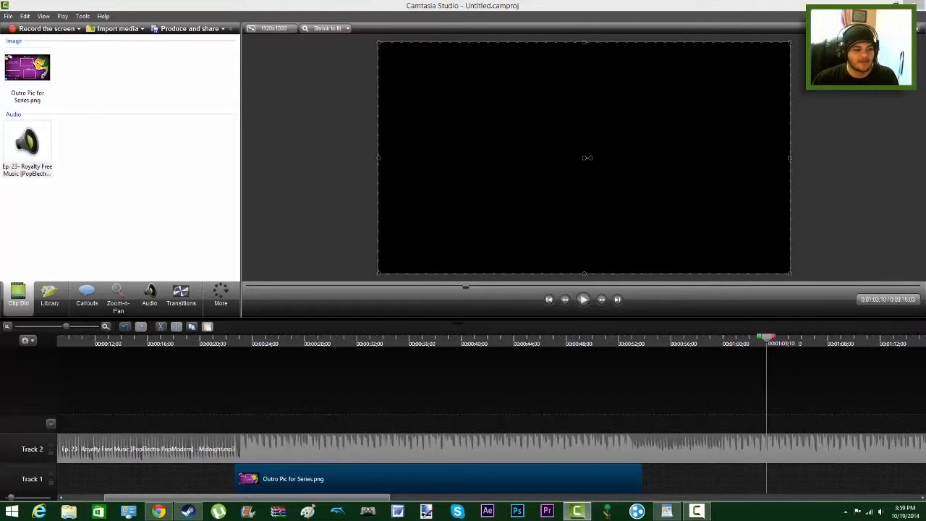
left_click(239, 339)
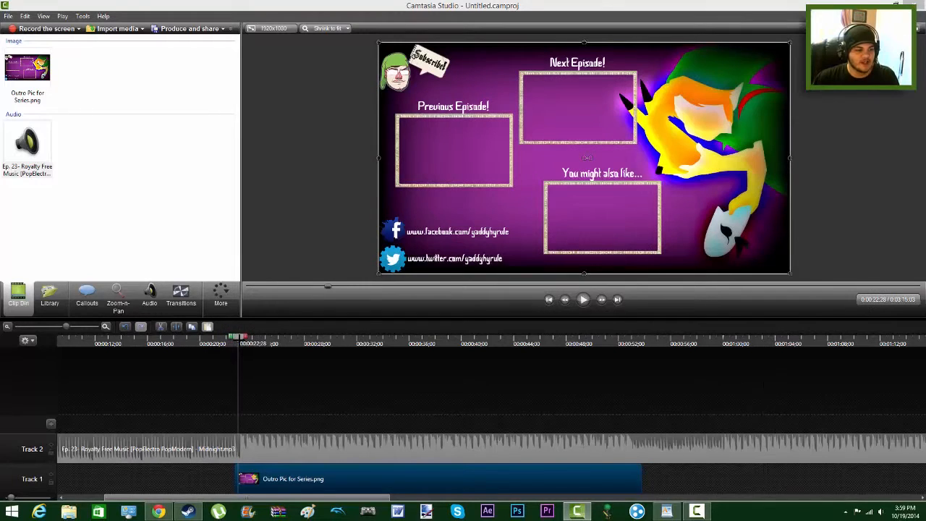
left_click(584, 301)
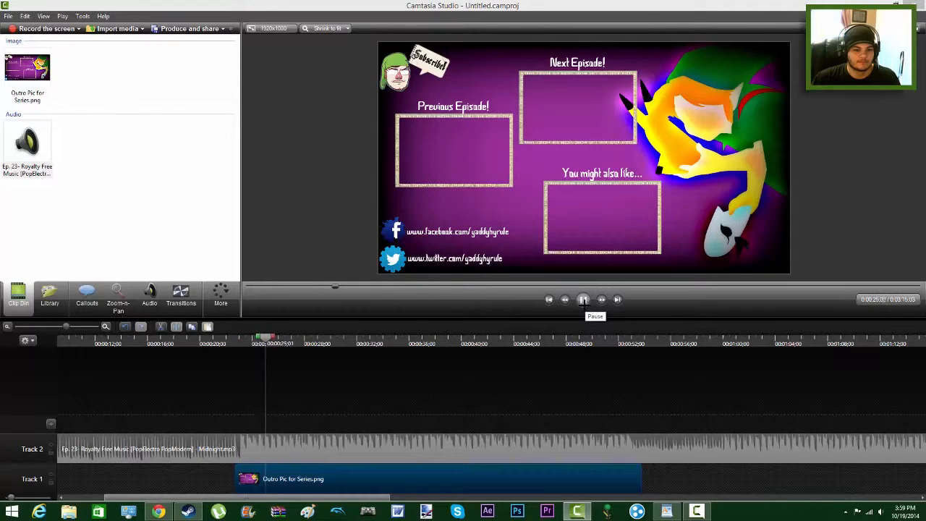
left_click(585, 303)
left_click(718, 339)
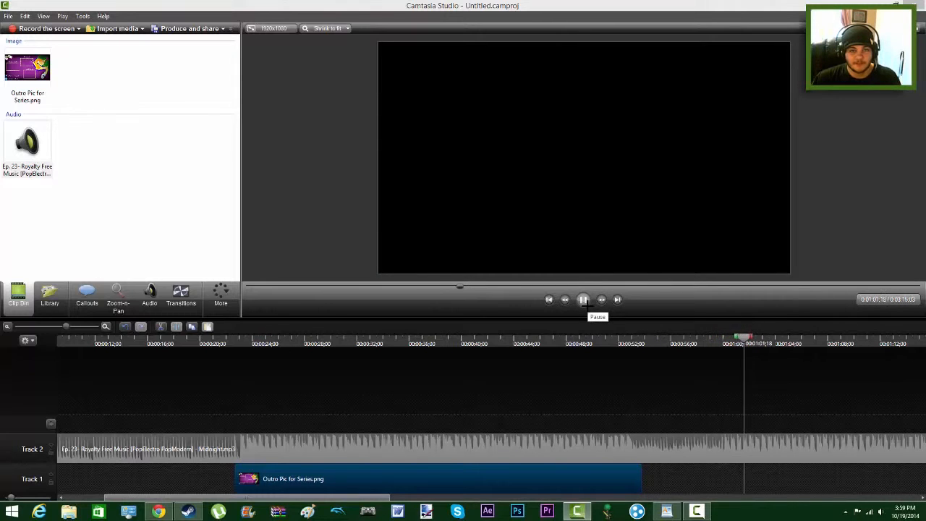
left_click(583, 299)
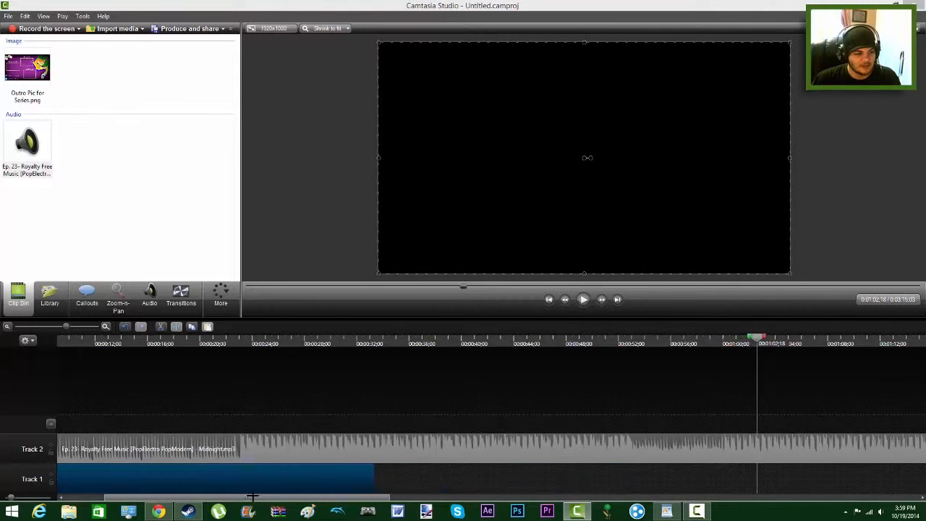
- Shift the outro picture to the start of Track 1 and replay the music change from about 21 s
left_click(239, 340)
left_click(106, 326)
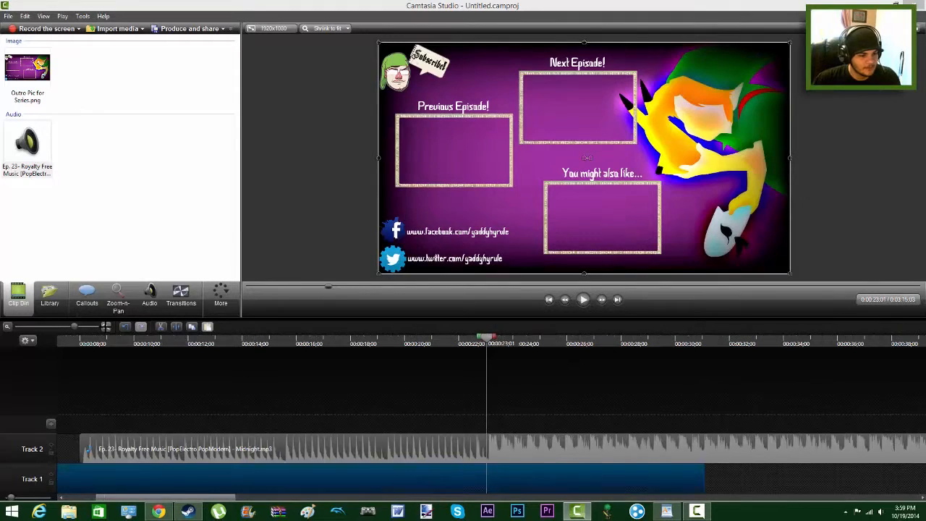
left_click(106, 327)
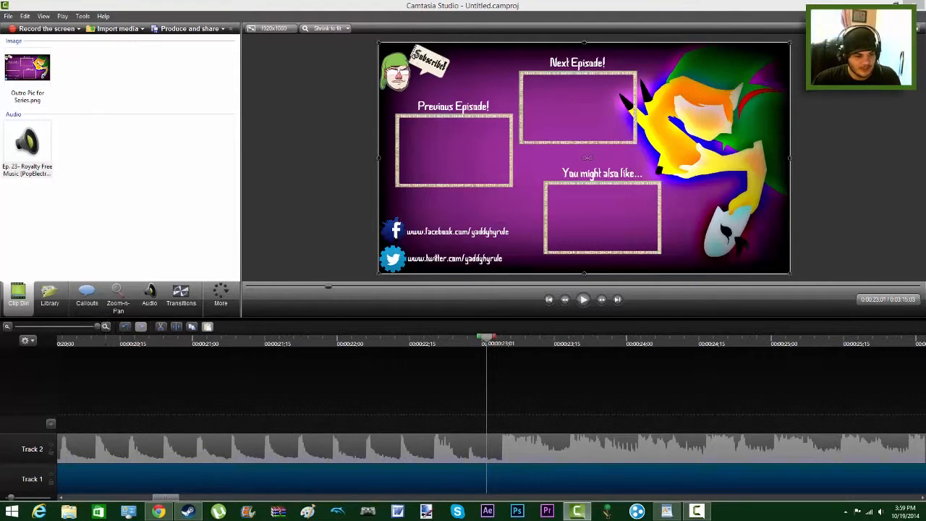
left_click_drag(486, 339, 217, 339)
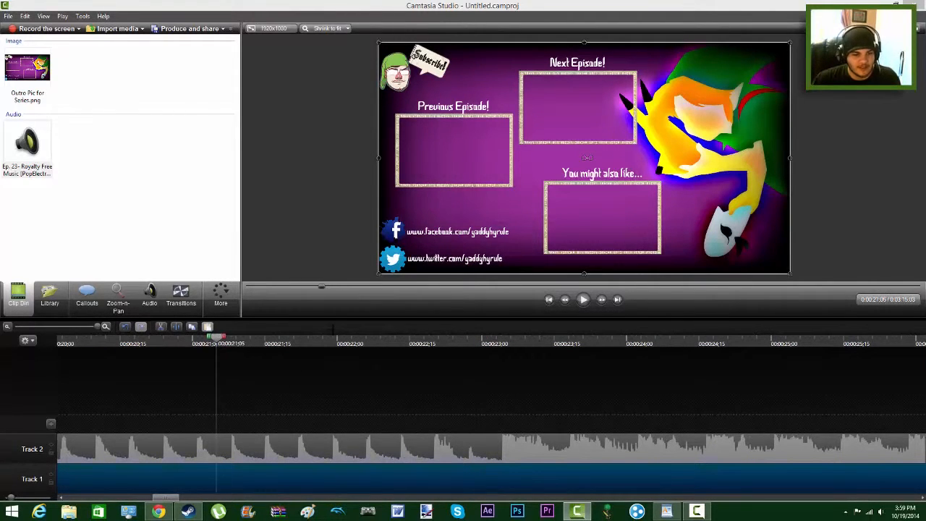
left_click(583, 299)
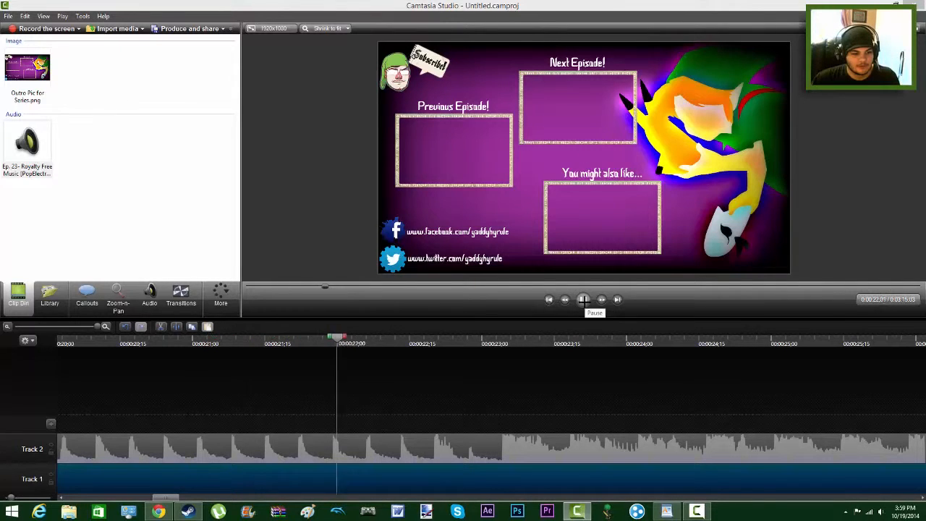
left_click(586, 157)
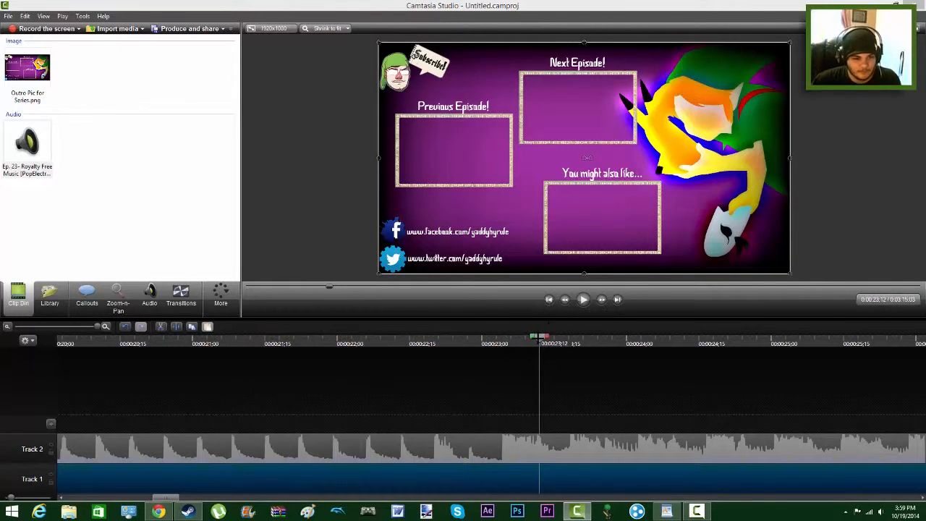
- Split the music clip on Track 2 at 0:00:23;04, where the louder section begins
key("Left")
key("Left")
key("Left")
key("Left")
key("Left")
key("Left")
key("Left")
key("Left")
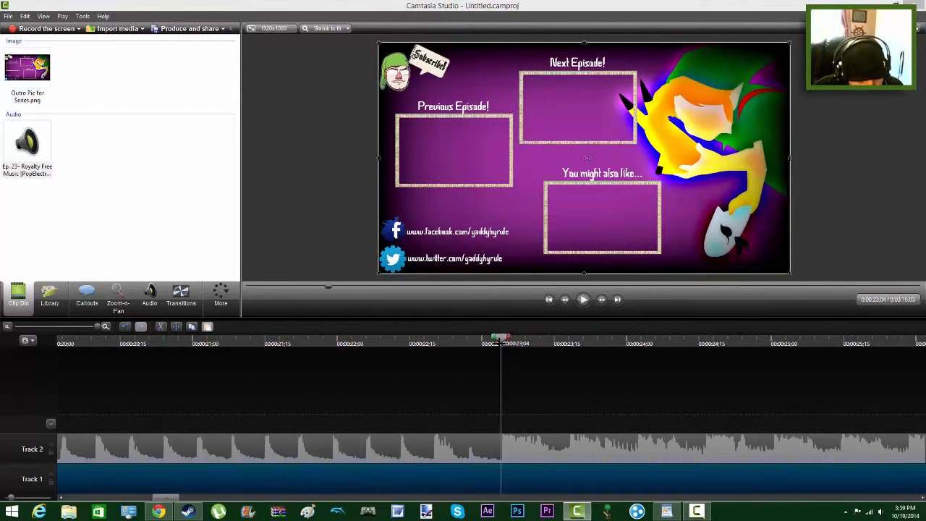
left_click(518, 447)
key("s")
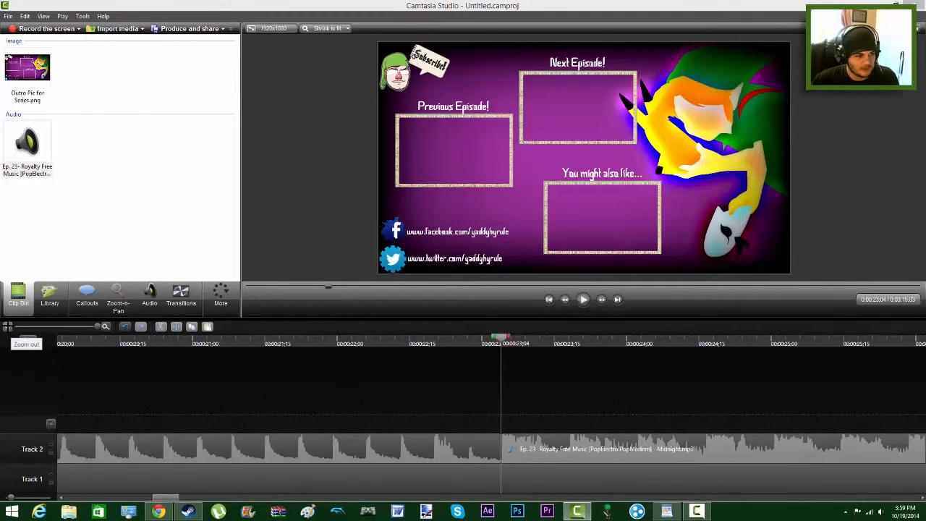
- Play the music from about 58 s to 1:01 to find a suitable end point for the louder section
left_click(8, 327)
left_click(8, 327)
left_click(8, 327)
left_click(8, 327)
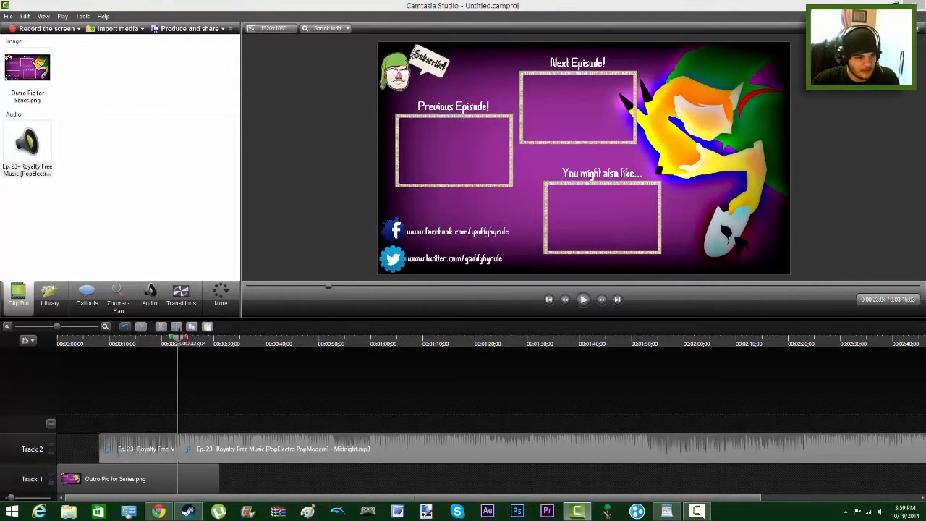
left_click_drag(181, 338, 367, 338)
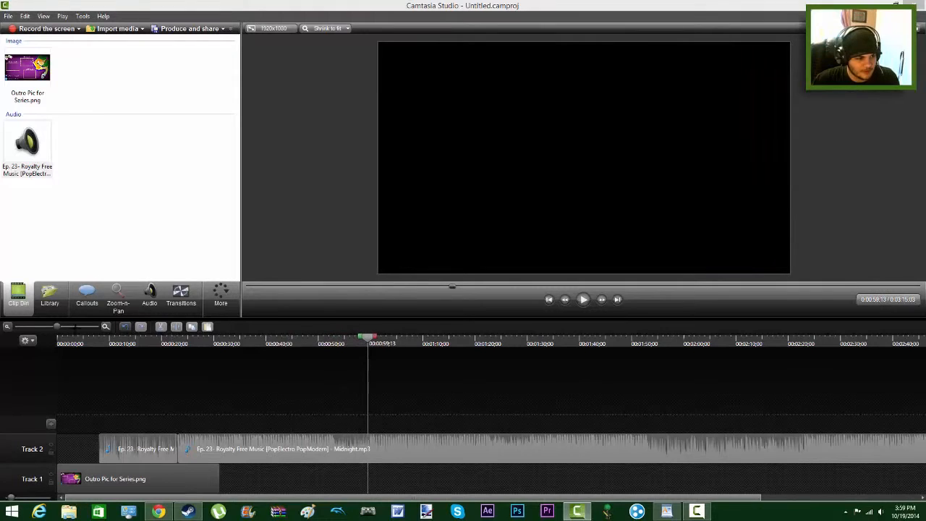
scroll(367, 338, "up", 6)
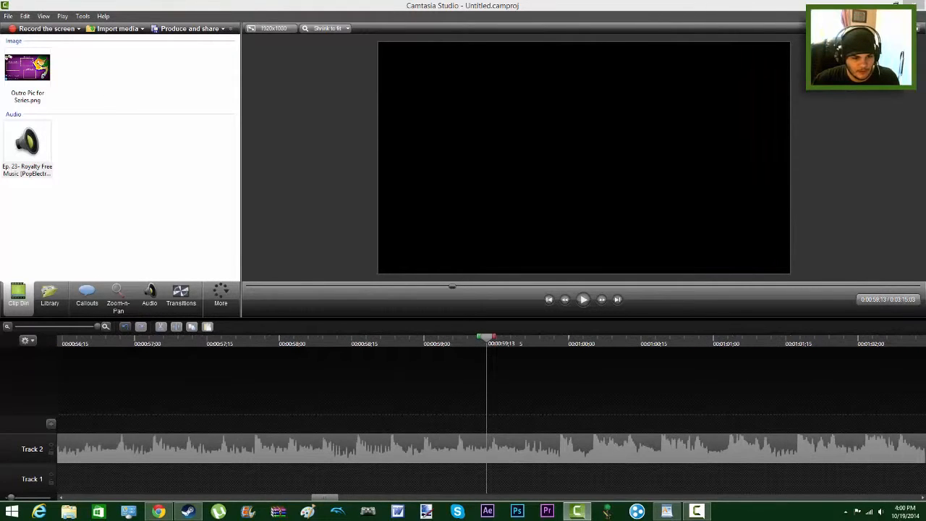
left_click_drag(324, 340, 271, 340)
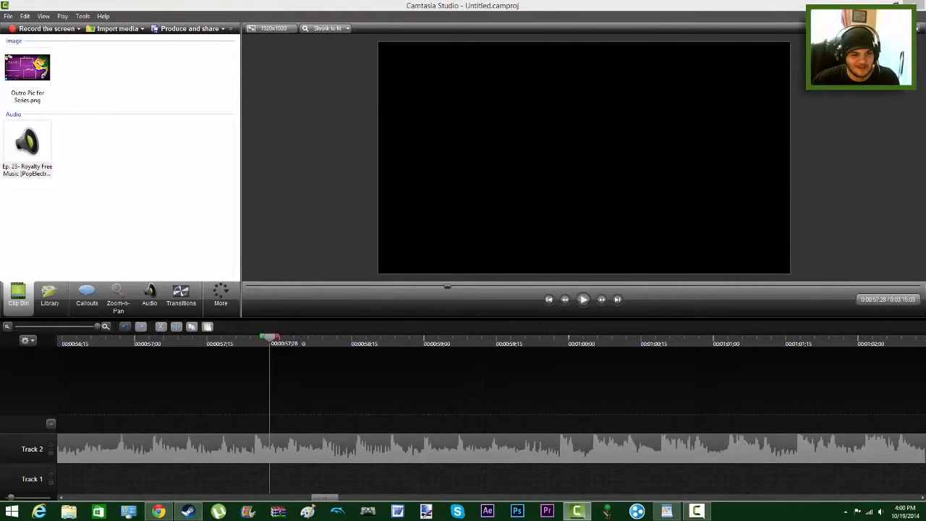
left_click(582, 300)
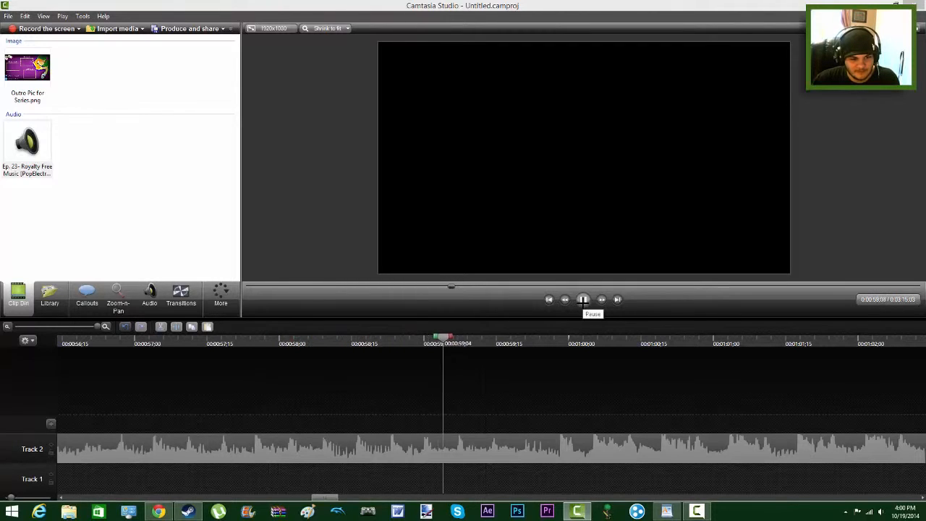
left_click(582, 299)
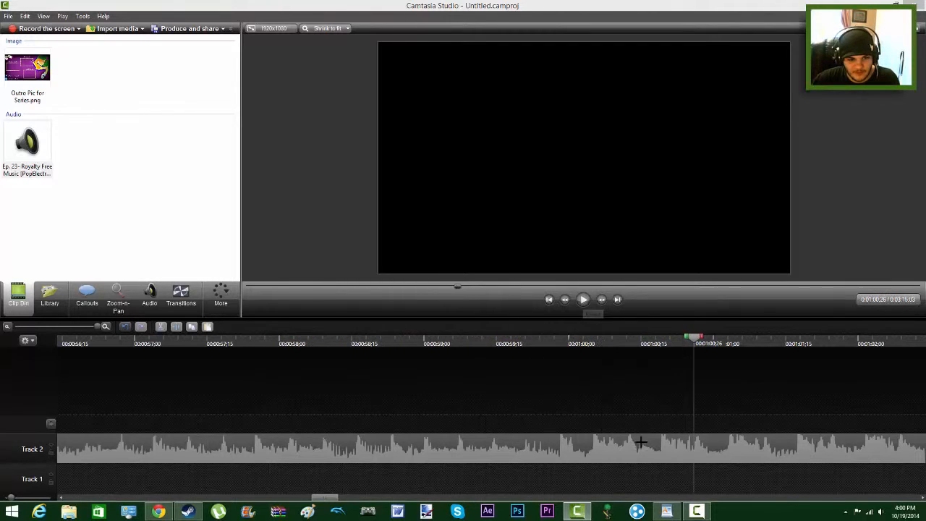
- Split the music clip on Track 2 again at 0:01:00;19
left_click_drag(696, 338, 661, 338)
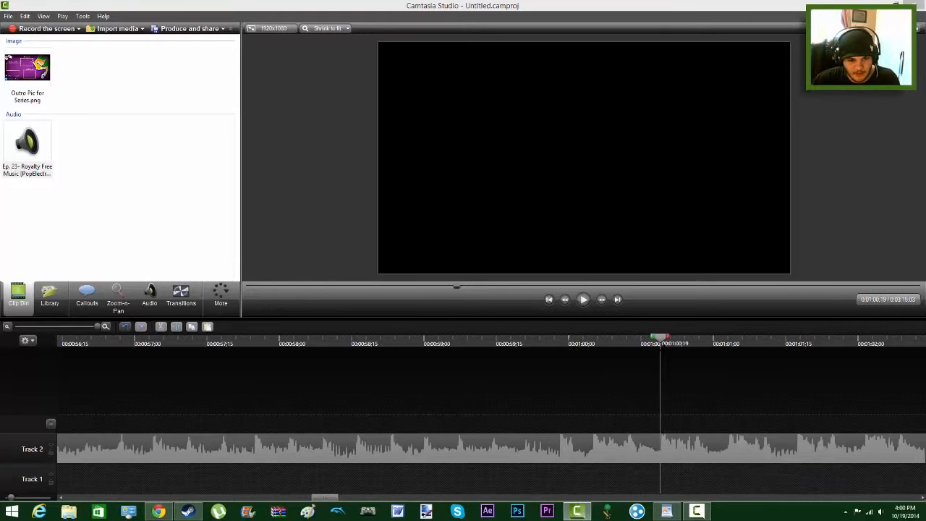
left_click(643, 452)
key("s")
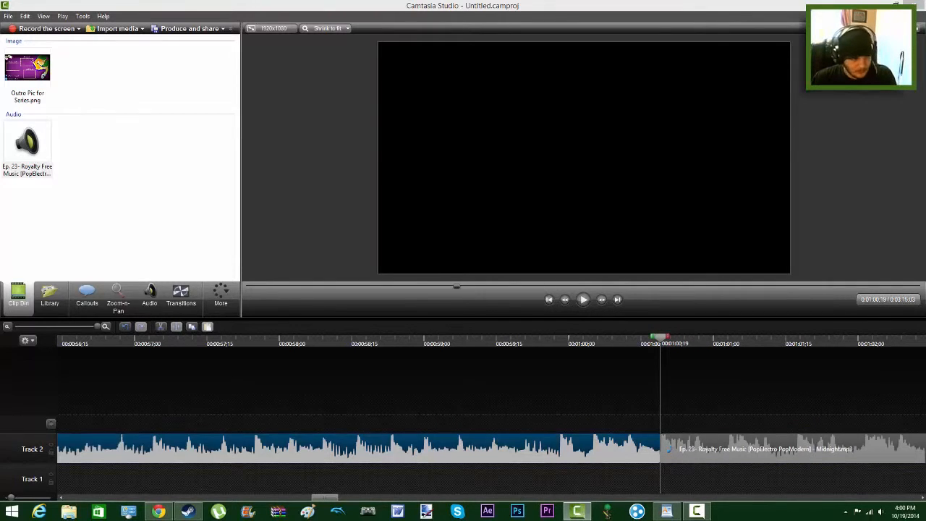
left_click(7, 326)
left_click(7, 326)
left_click(7, 326)
left_click(8, 326)
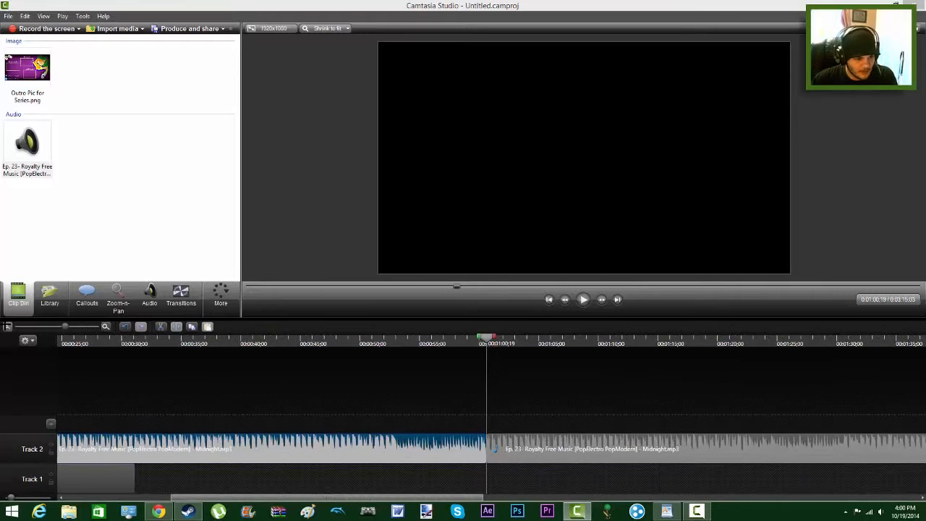
left_click(7, 326)
left_click(7, 326)
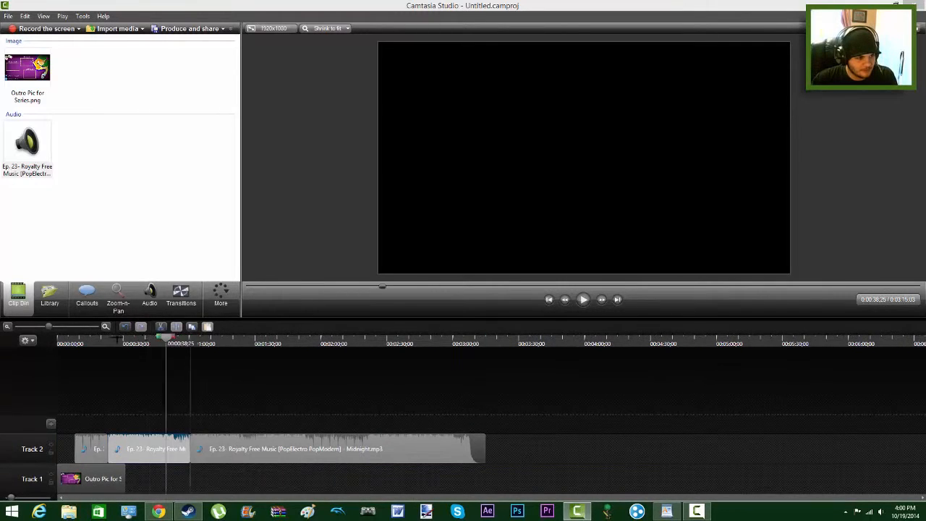
- Delete the music section between the two splits on Track 2 and move the remaining part against the intro section at 0:00:23;04
left_click(106, 326)
left_click(105, 326)
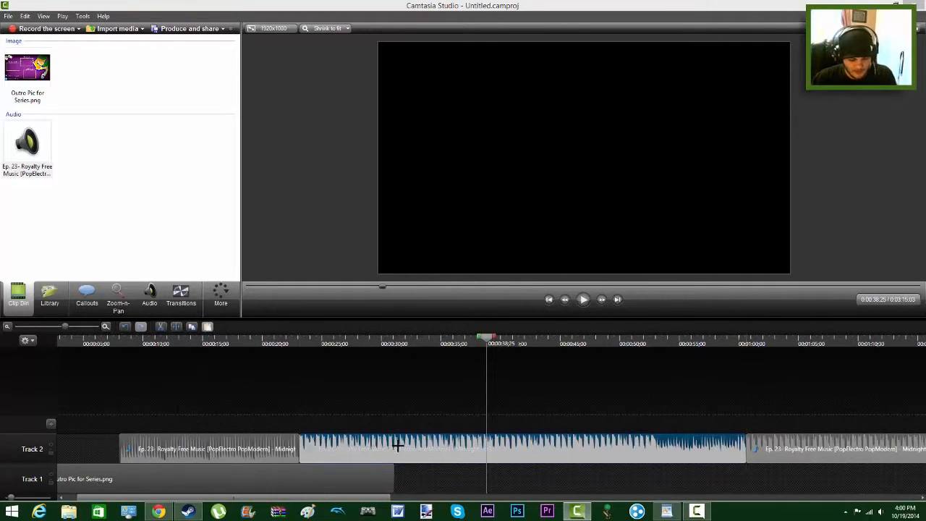
key("Delete")
left_click_drag(773, 449, 326, 448)
- Play the join between the two music sections, replaying it from about 18 s to 24 s
left_click(288, 340)
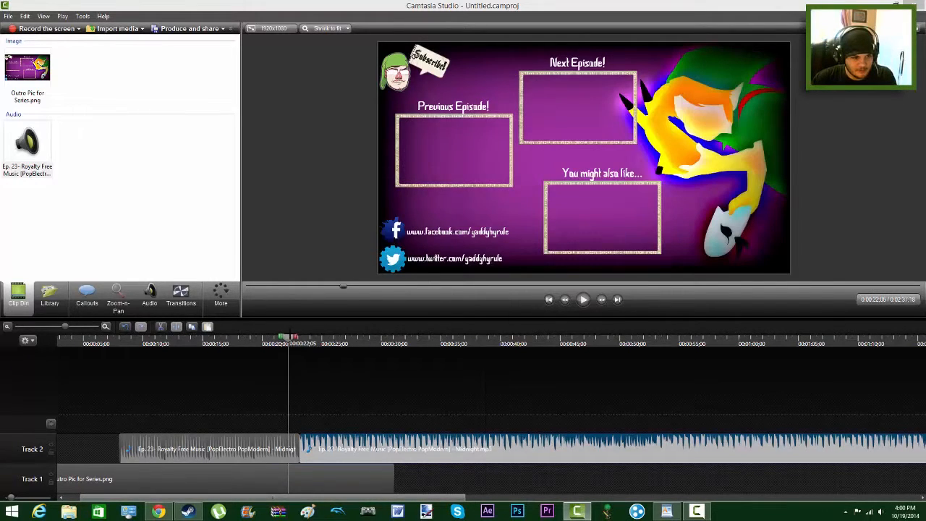
left_click(583, 299)
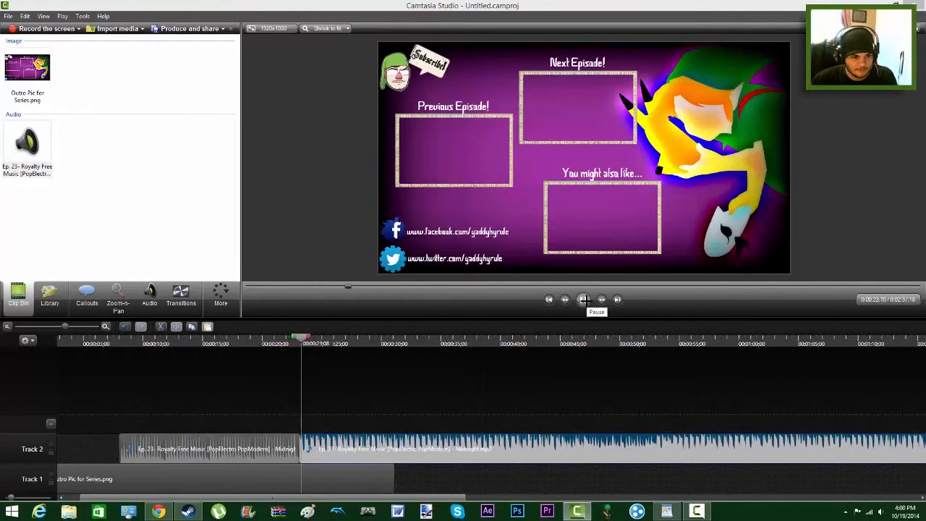
left_click_drag(252, 338, 204, 338)
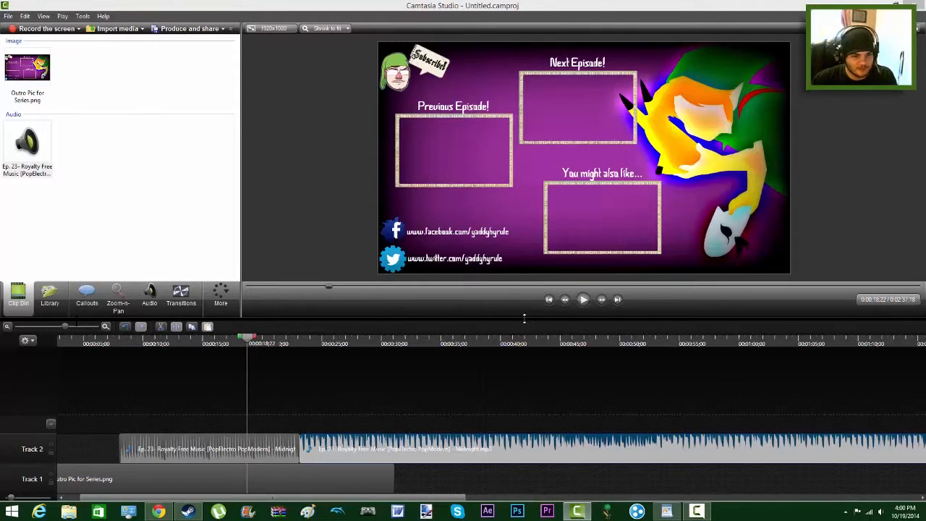
left_click(583, 300)
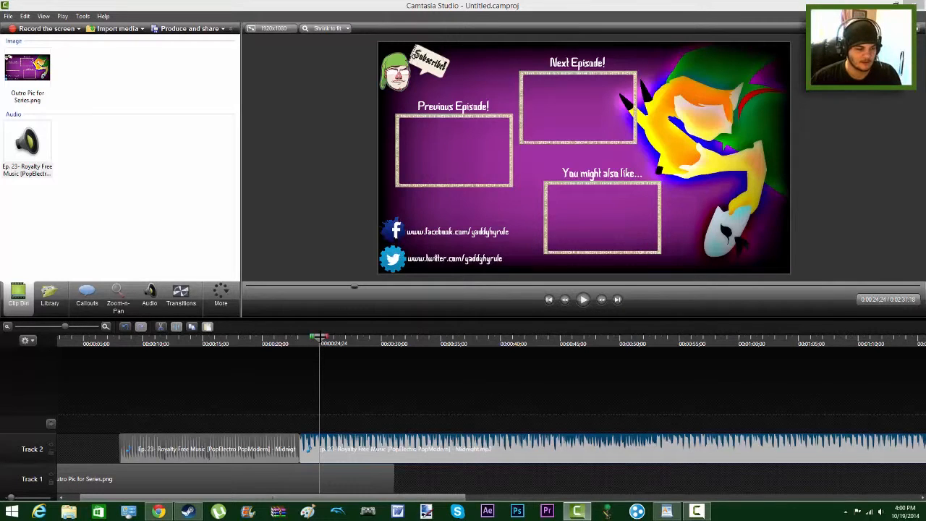
left_click_drag(321, 338, 281, 340)
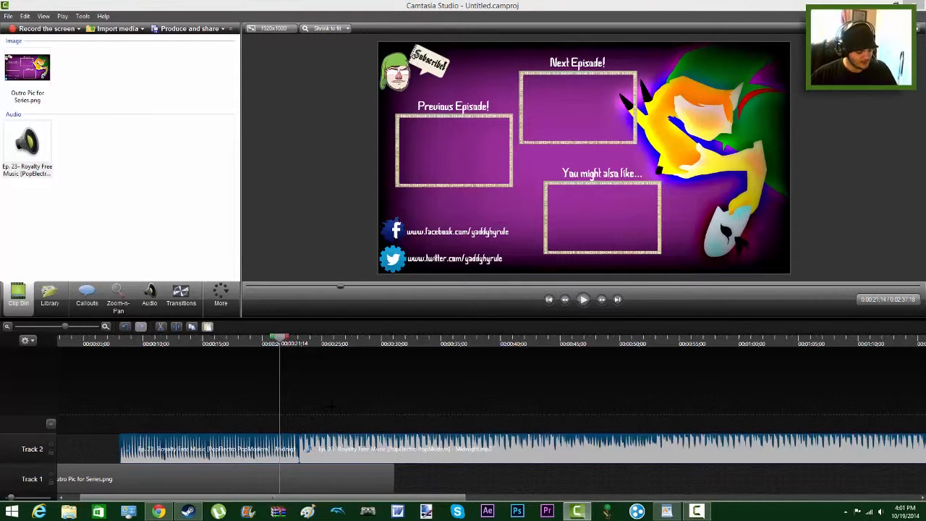
- Select both music pieces on Track 2 and stitch them into one clip
right_click(318, 445)
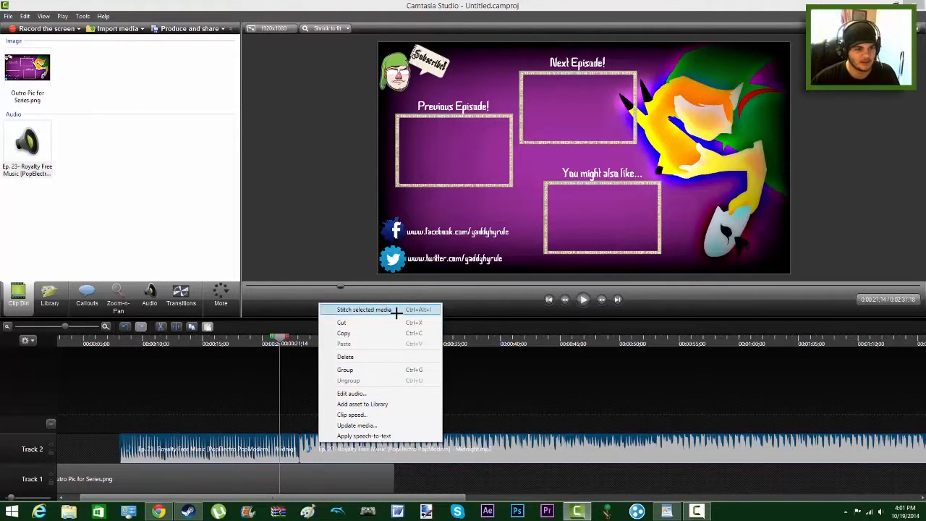
left_click(265, 441)
key("ctrl+z")
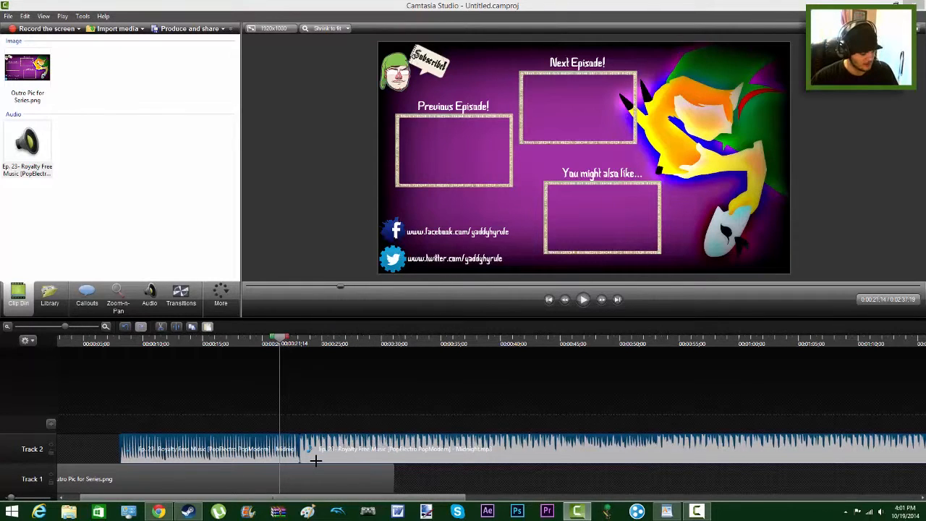
key("ctrl+z")
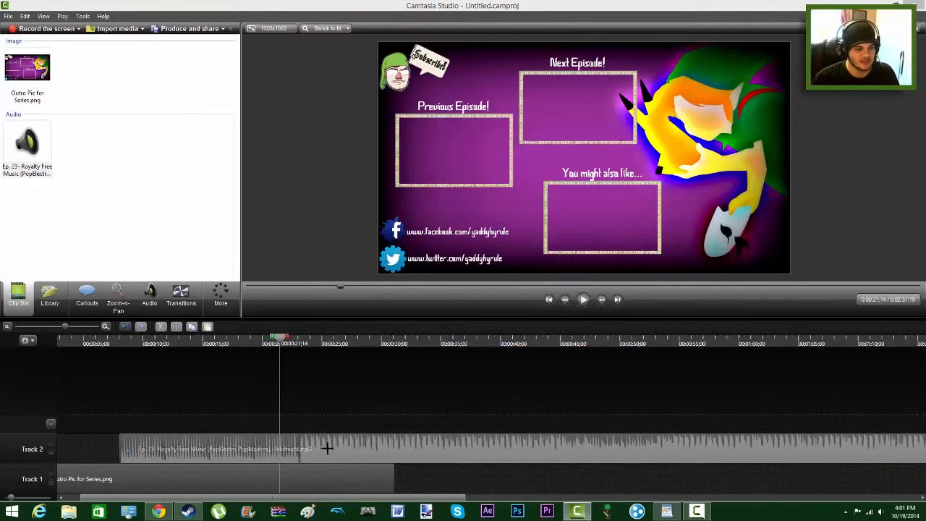
- Move the stitched music clip to the very start of Track 2
left_click_drag(328, 449, 303, 449)
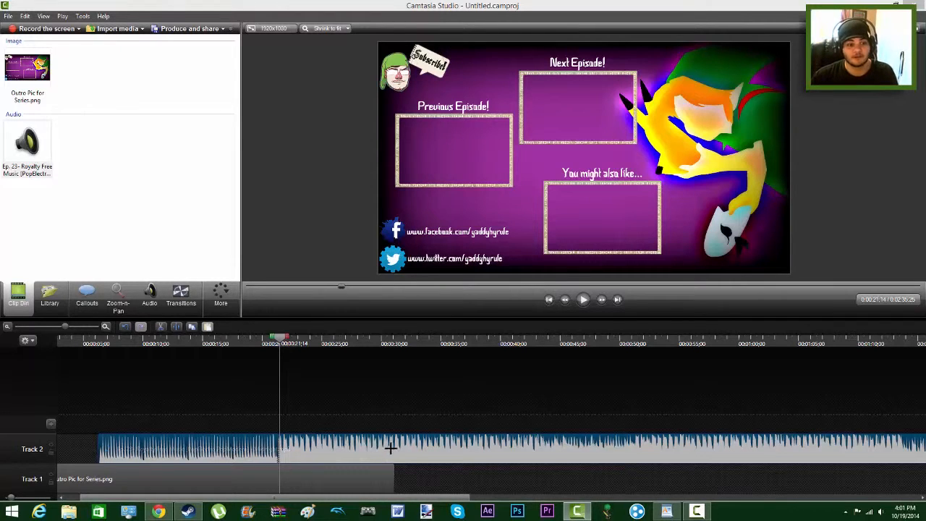
left_click_drag(381, 497, 264, 498)
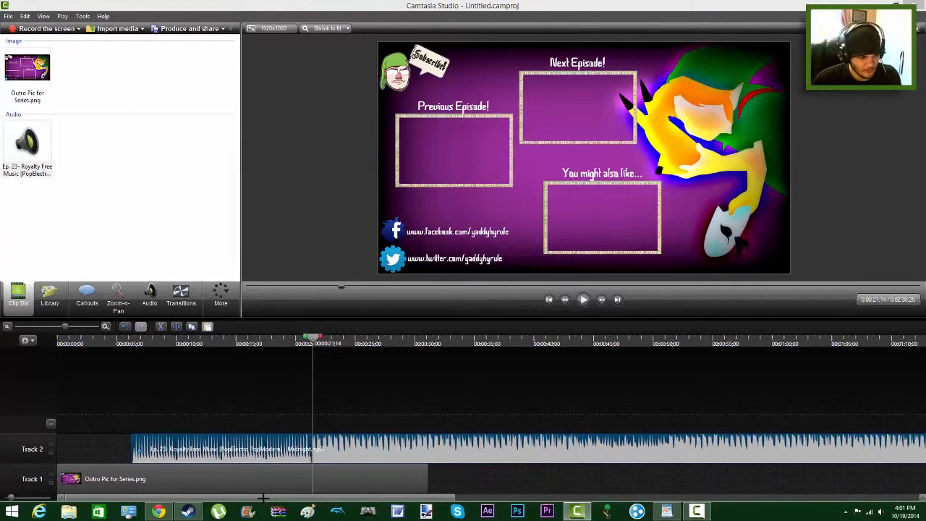
left_click_drag(322, 452, 248, 452)
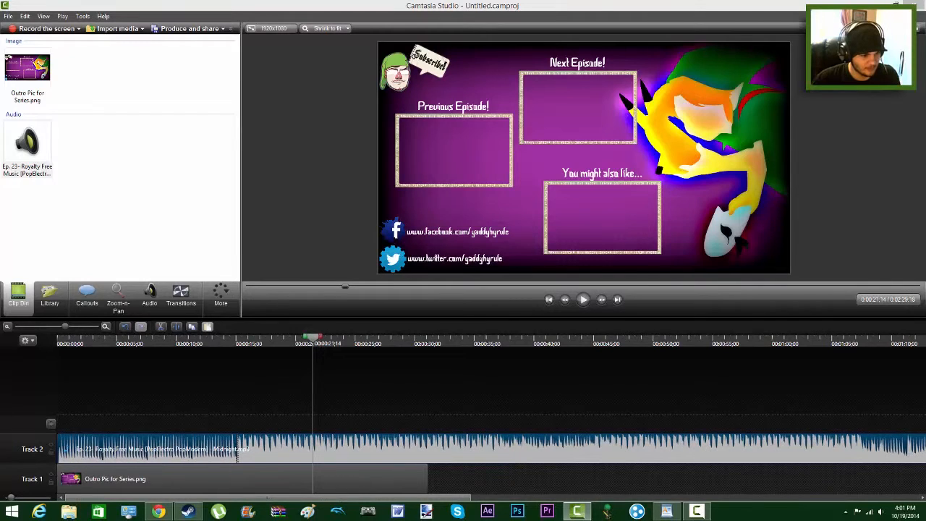
- Play the music from about 14 s to locate where the louder section begins
left_click(238, 390)
left_click_drag(237, 339, 225, 339)
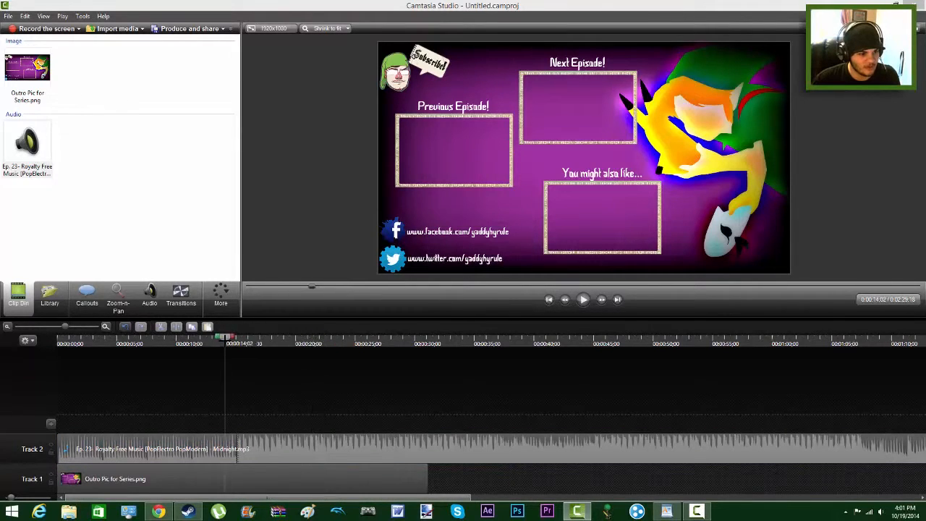
left_click(583, 299)
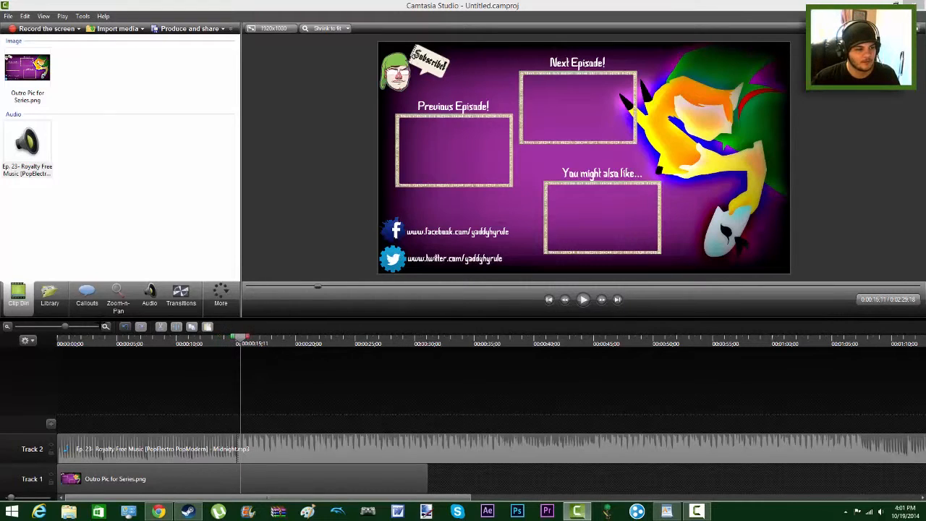
- Place the playhead at 0:00:15;04, where the louder section begins, and move the outro picture on Track 1 to start there
left_click(105, 327)
left_click(112, 478)
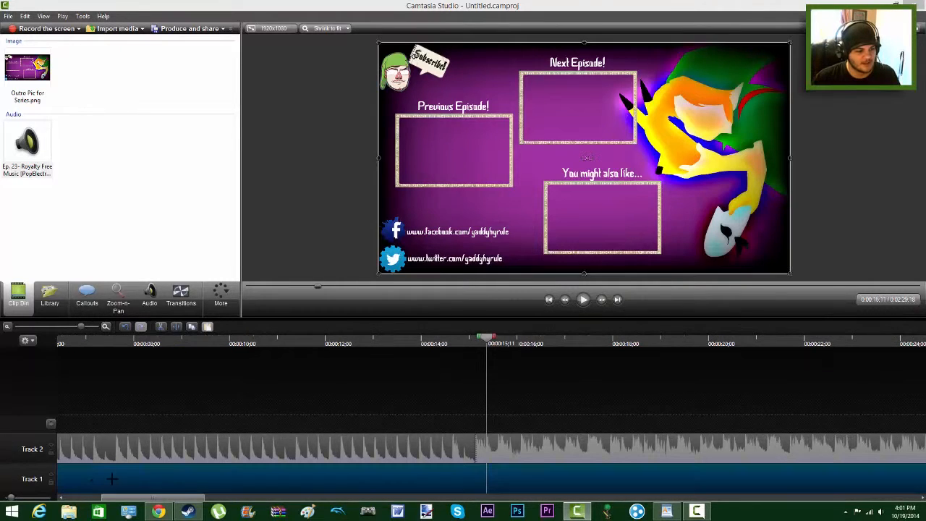
left_click_drag(470, 492, 902, 492)
left_click_drag(486, 337, 475, 337)
left_click_drag(593, 475, 525, 478)
left_click(8, 326)
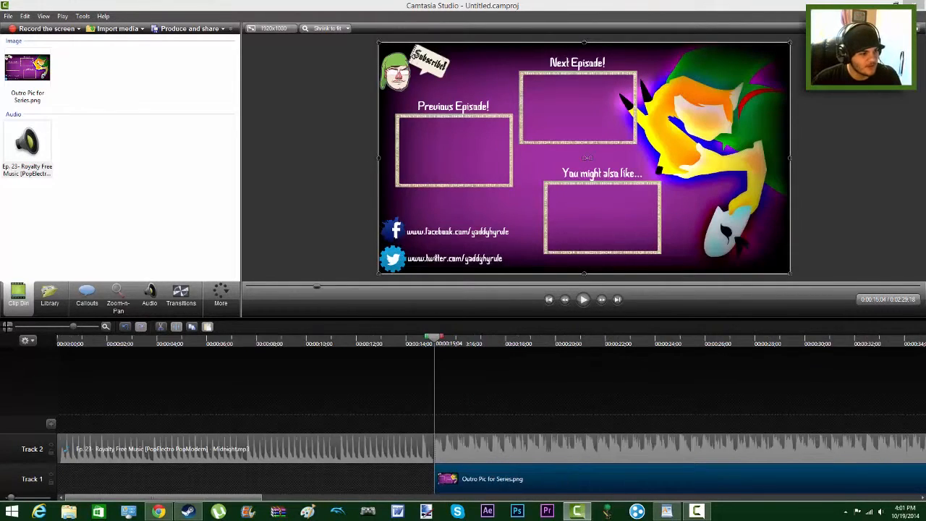
left_click(7, 326)
left_click(7, 326)
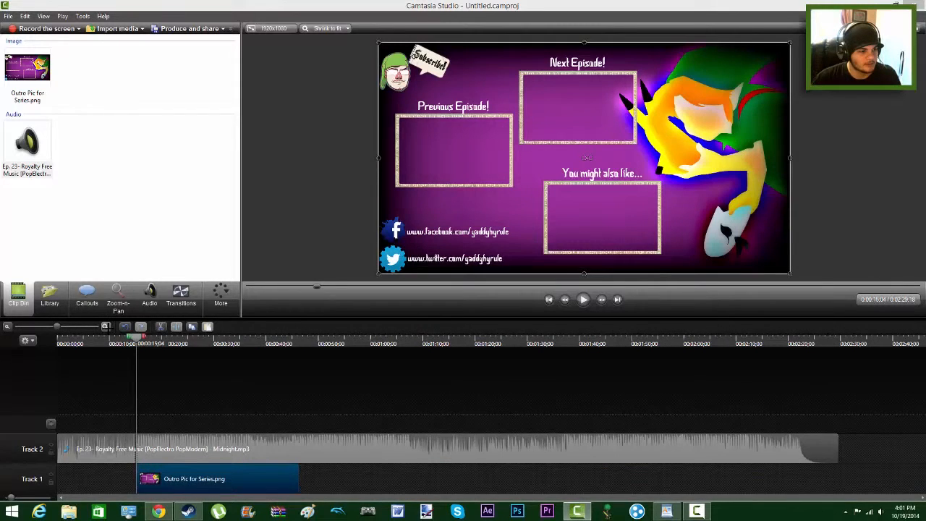
left_click(106, 327)
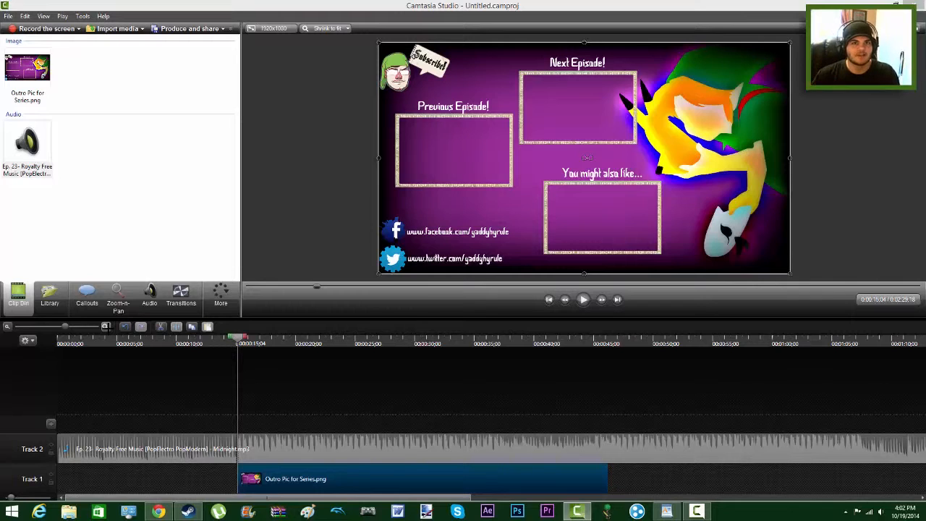
- Apply a long fade-in to the start of the music and split the clip at 0:00:15;04
double_click(133, 444)
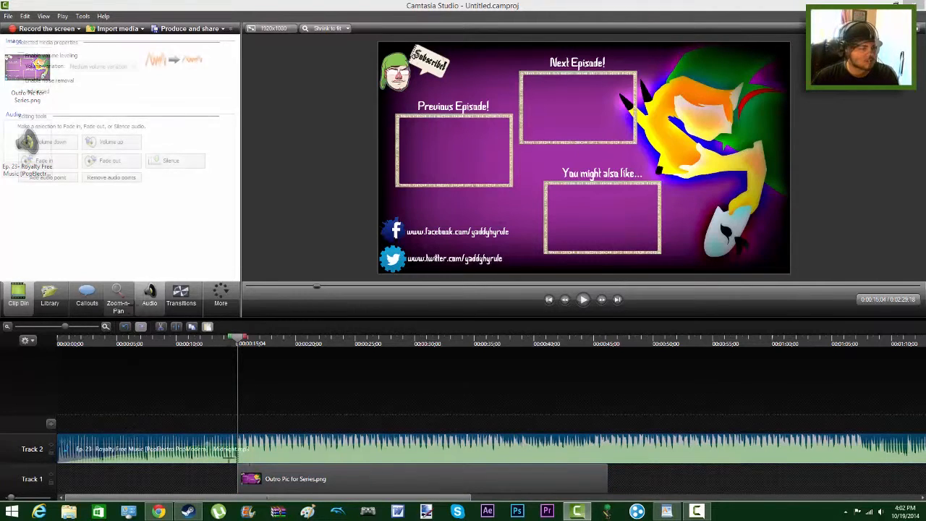
key("s")
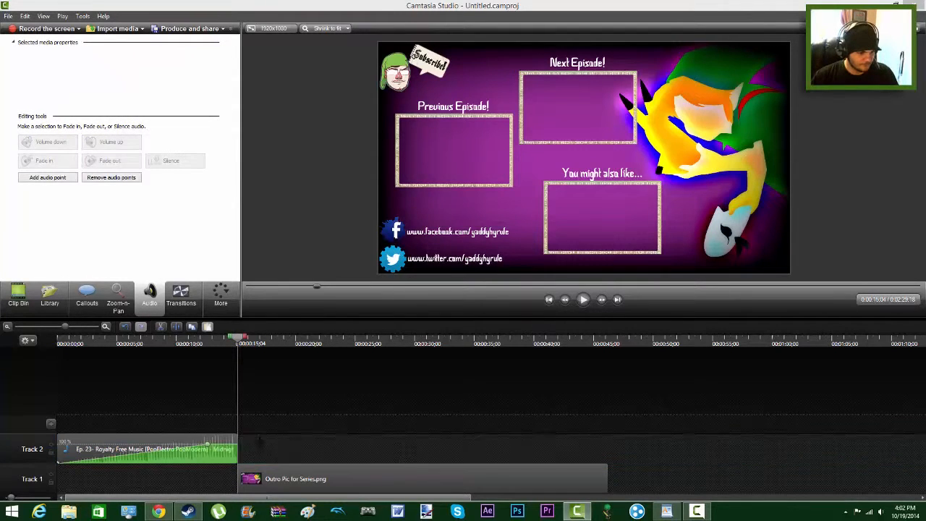
mouse_move(208, 442)
left_mouse_down()
mouse_move(218, 453)
mouse_move(207, 437)
mouse_move(204, 444)
left_mouse_up()
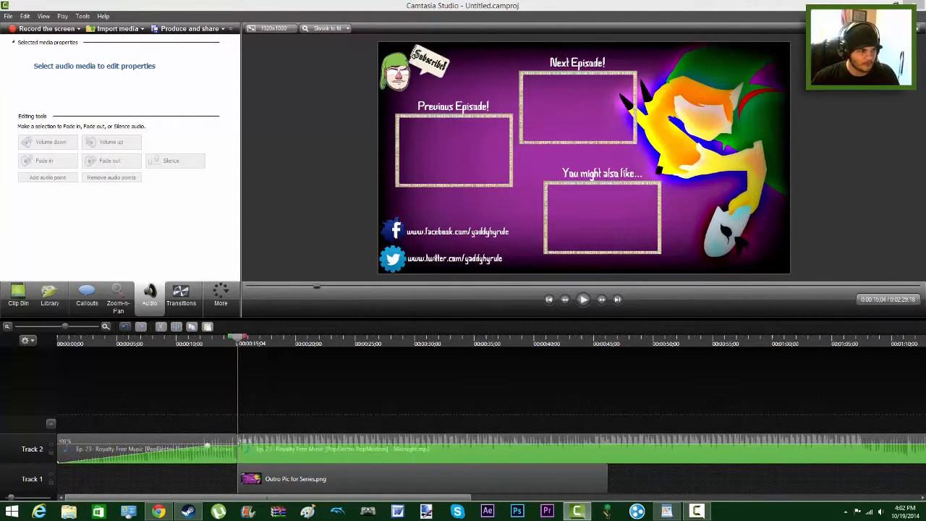
- Remove the audio points from the intro music section and apply a new fade-in to it
left_click(183, 443)
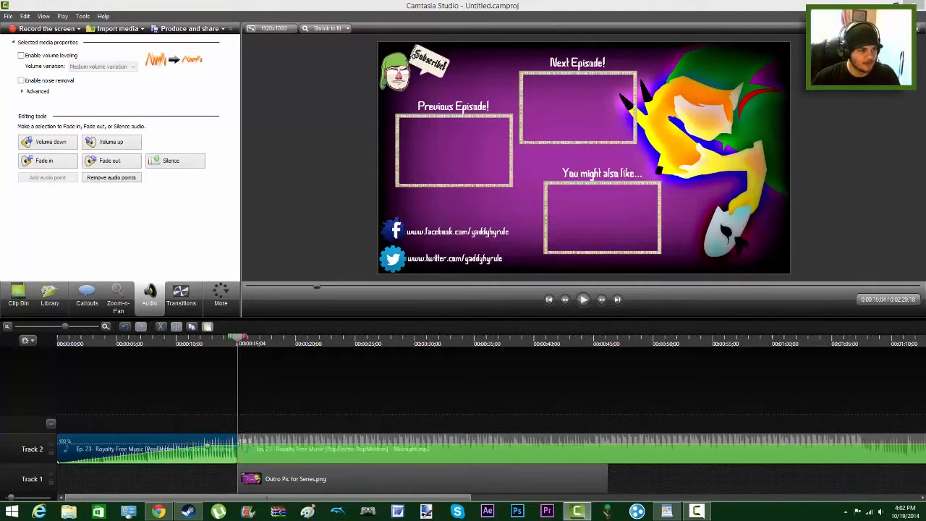
left_click(119, 178)
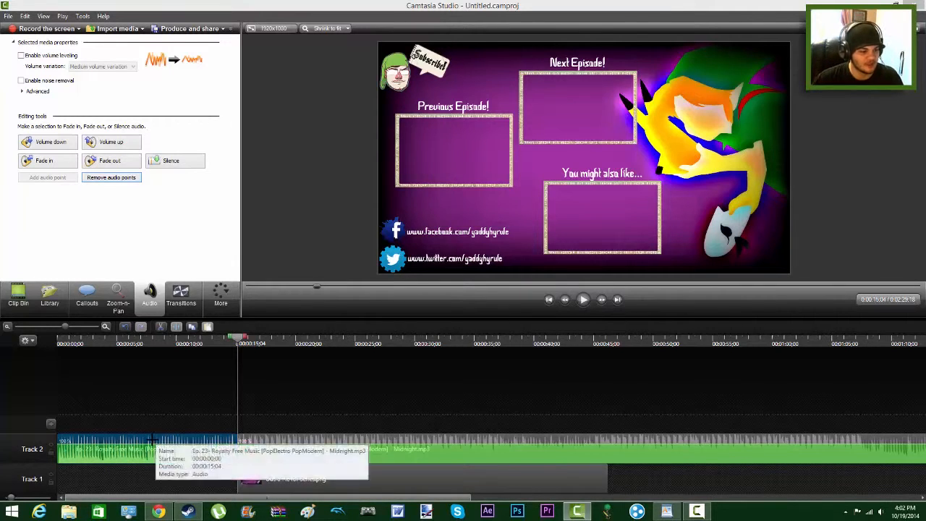
left_click(63, 160)
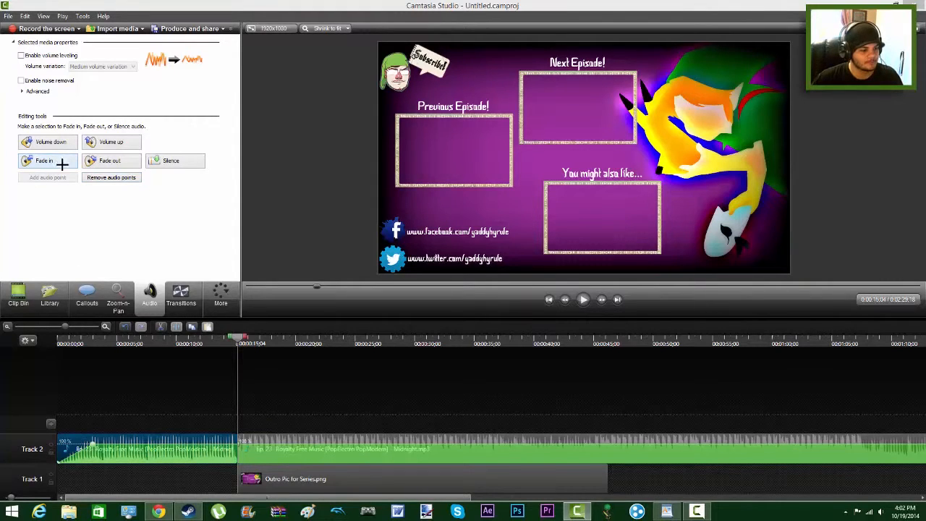
- Stretch the intro's fade-in to the end of that section, so it rises to about 48% volume
left_click_drag(92, 440, 223, 442)
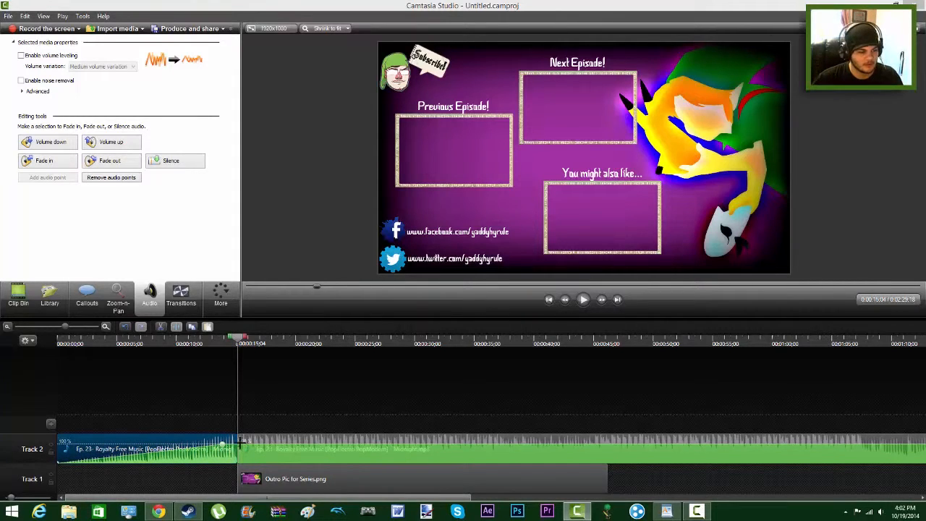
mouse_move(224, 445)
left_mouse_down()
mouse_move(224, 454)
mouse_move(239, 455)
left_mouse_up()
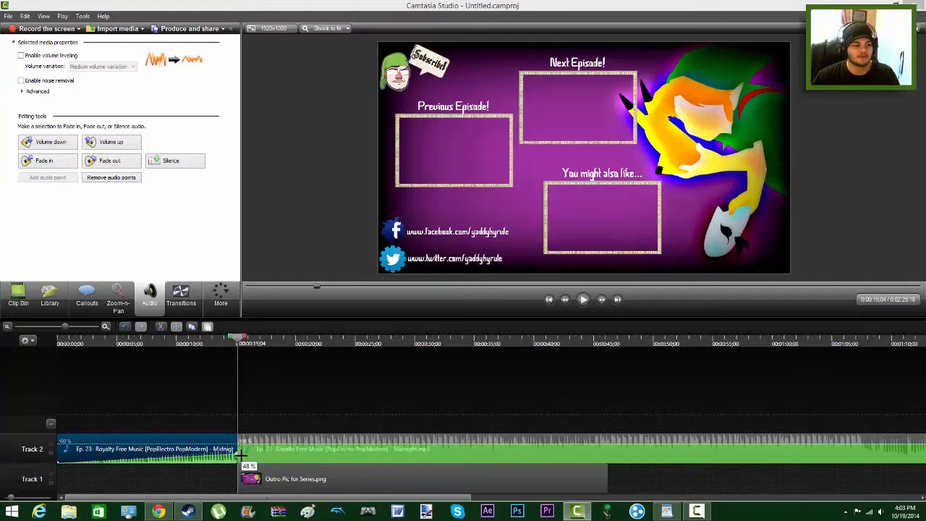
left_click_drag(241, 455, 238, 455)
- Play the faded intro from the start through the join, and stitch the two music sections back into one clip
left_click_drag(138, 339, 58, 338)
left_click(583, 298)
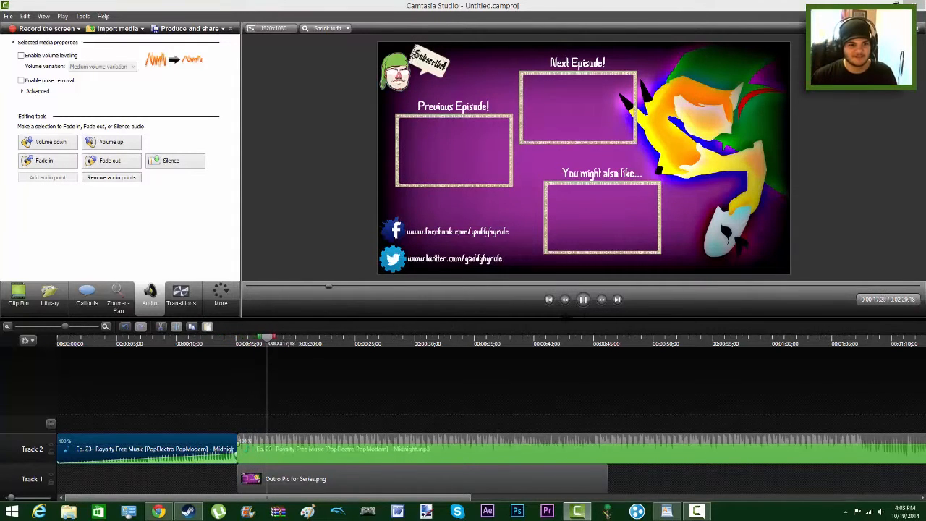
left_click(583, 299)
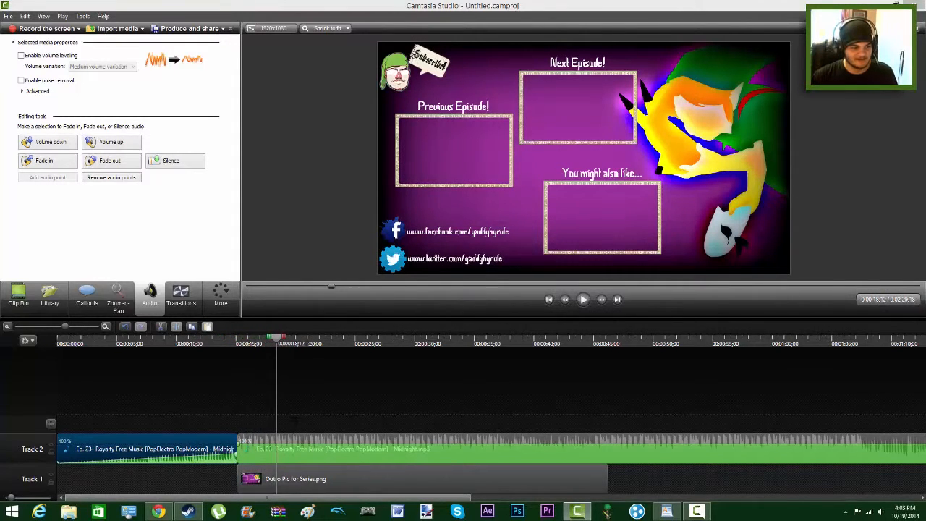
left_click(258, 439)
key("ctrl+z")
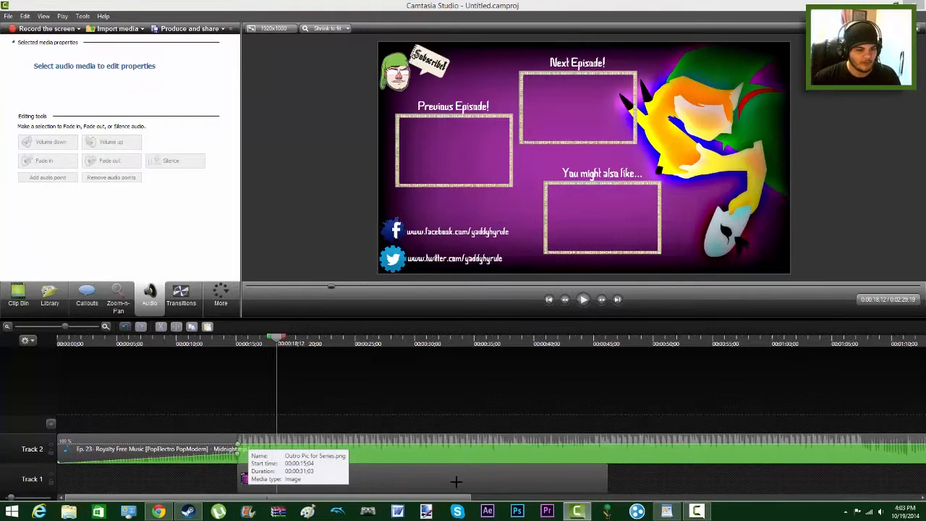
- Shorten the outro picture on Track 1 to end at about 0:00:42;12 and play the music just before its end
left_click_drag(277, 338, 513, 338)
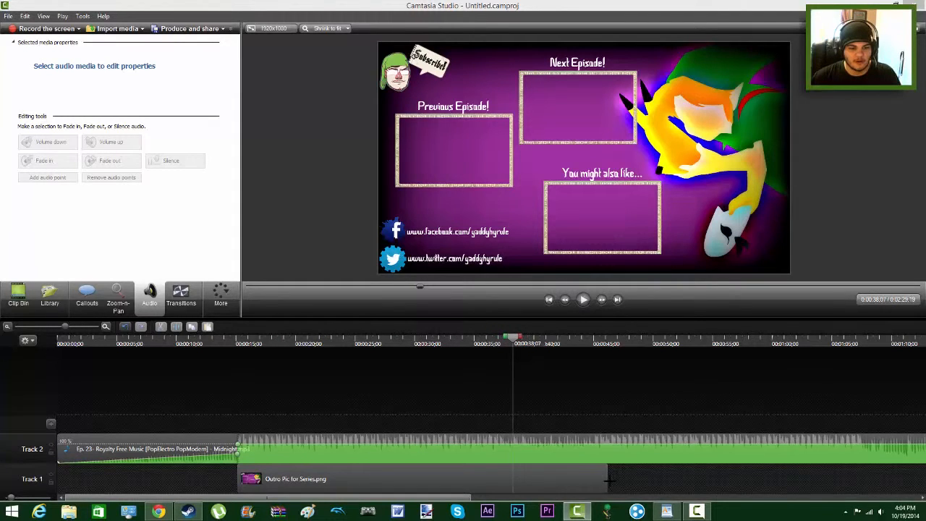
left_click_drag(608, 480, 562, 480)
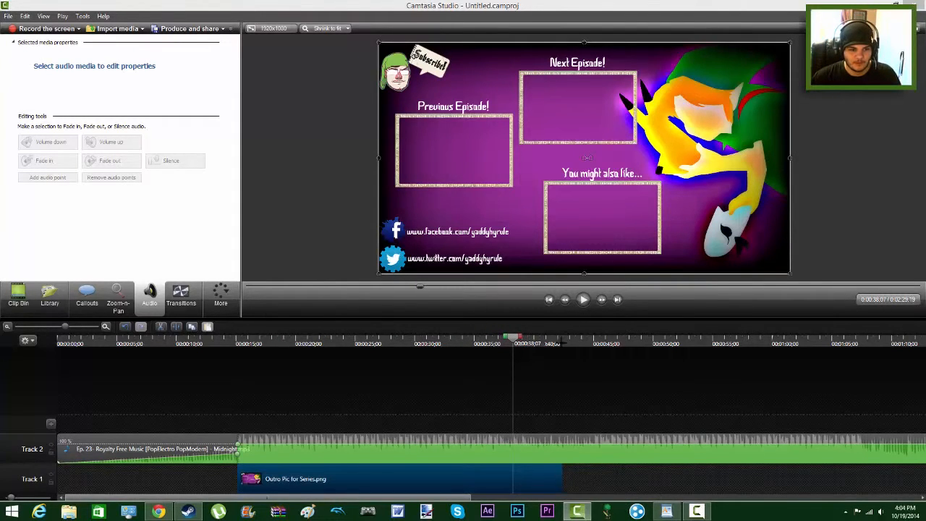
left_click(584, 301)
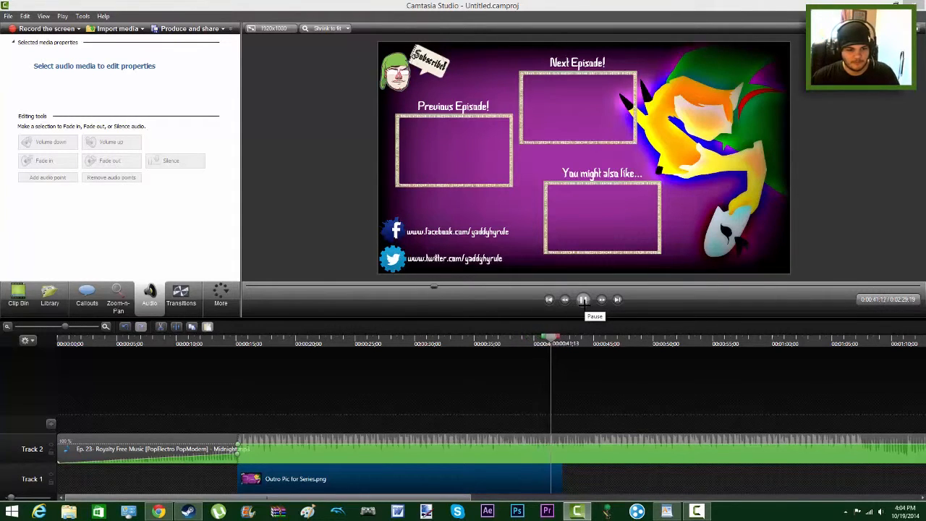
left_click(583, 300)
- Cut the music at 0:00:42;12 where the picture ends, removing the remainder, and apply a fade-out to the kept clip
left_click(562, 449)
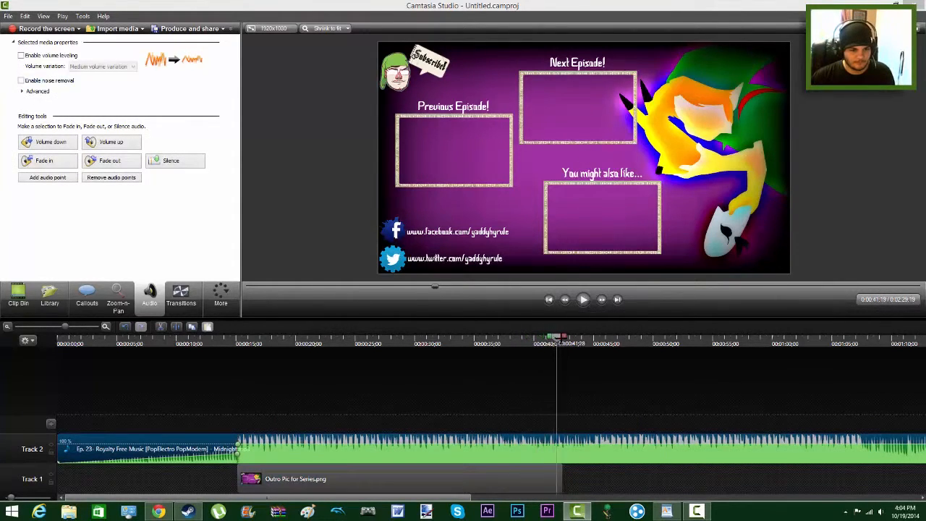
key("s")
left_click(583, 439)
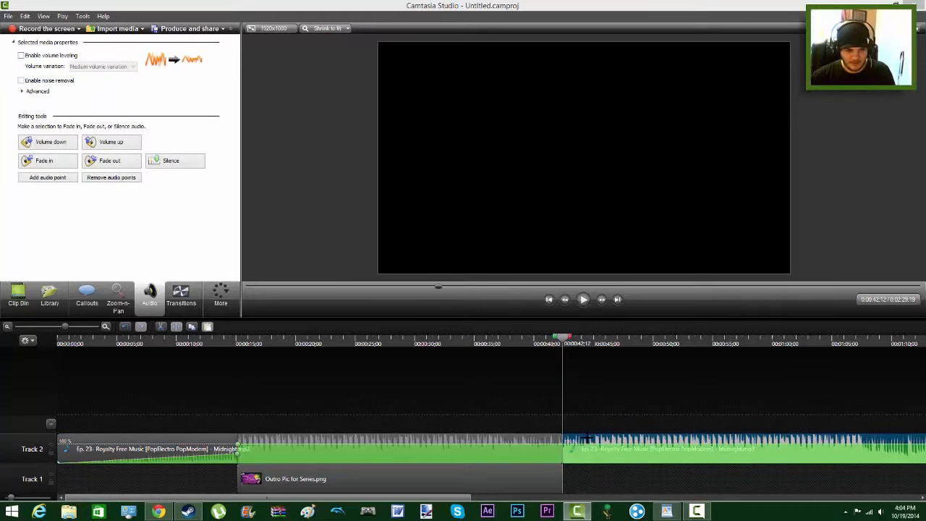
key("Delete")
left_click(528, 446)
left_click(105, 160)
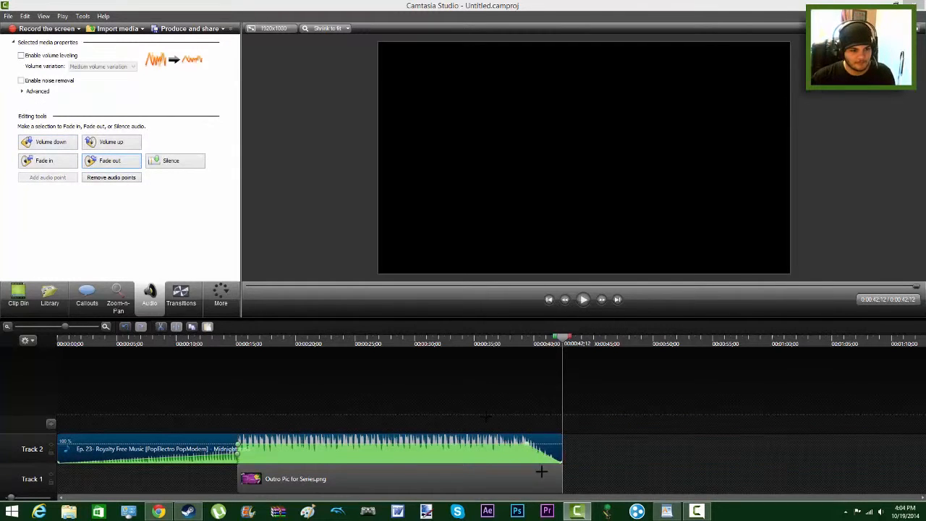
- Apply a Fade transition to the end of the Outro Pic for Series.png clip on Track 1
left_click(529, 481)
left_click(181, 297)
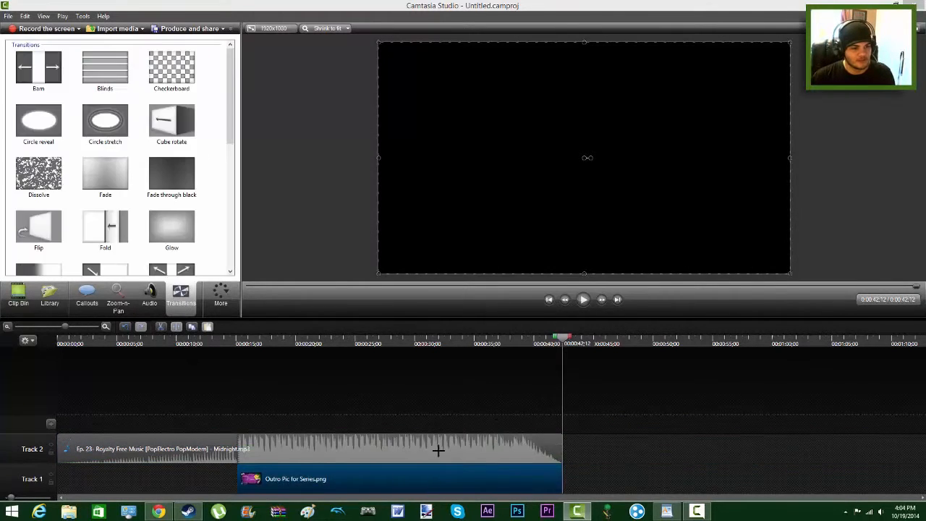
left_click(170, 231)
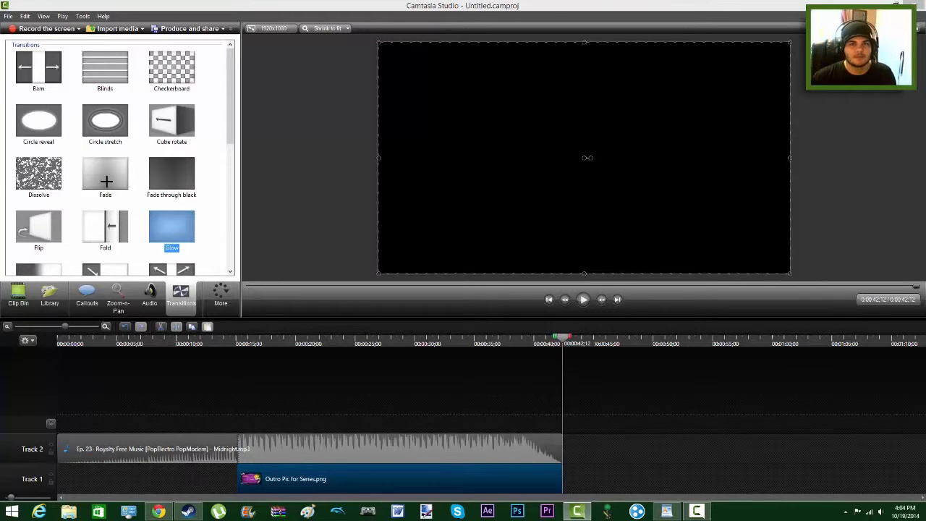
left_click_drag(106, 179, 155, 250)
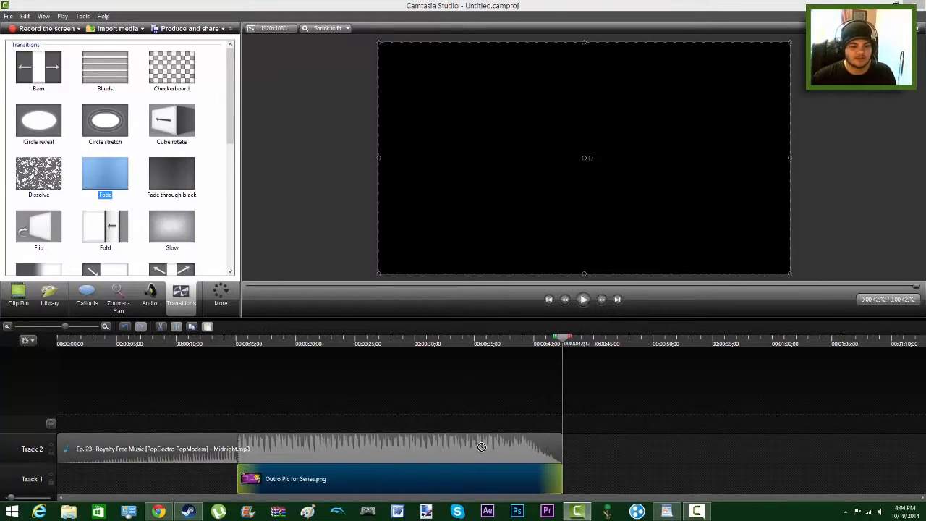
left_click_drag(481, 446, 551, 489)
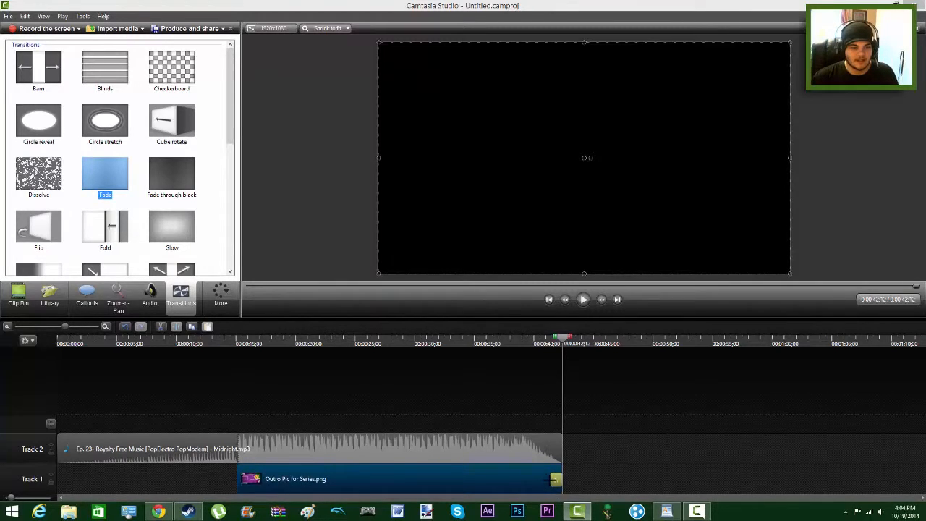
- Try a longer Fade at the end of the outro picture, remove it, and reapply the Fade at its default length
left_click(550, 480)
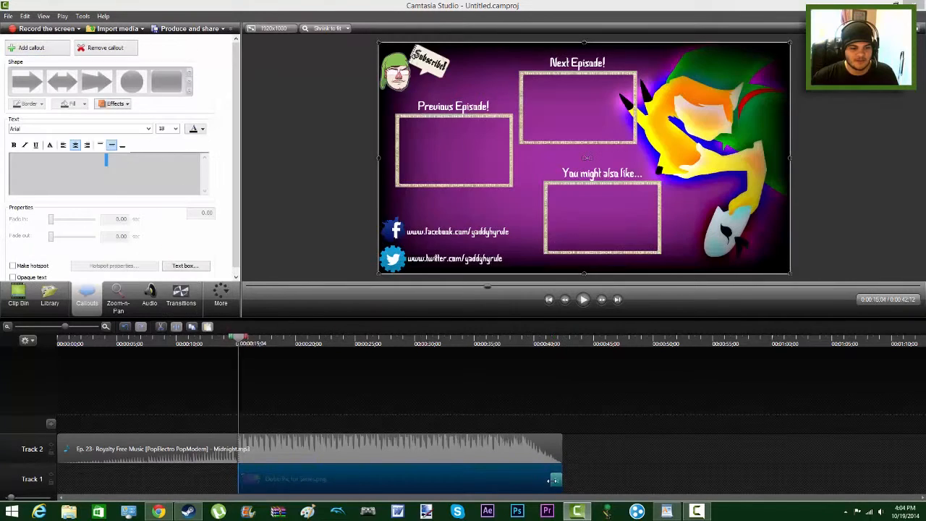
mouse_move(553, 480)
left_mouse_down()
mouse_move(340, 479)
mouse_move(541, 480)
left_mouse_up()
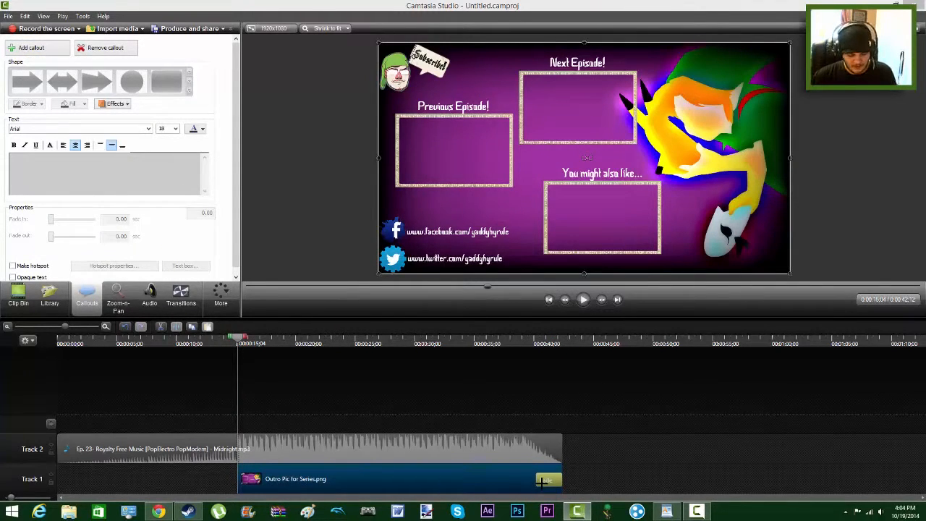
left_click(87, 160)
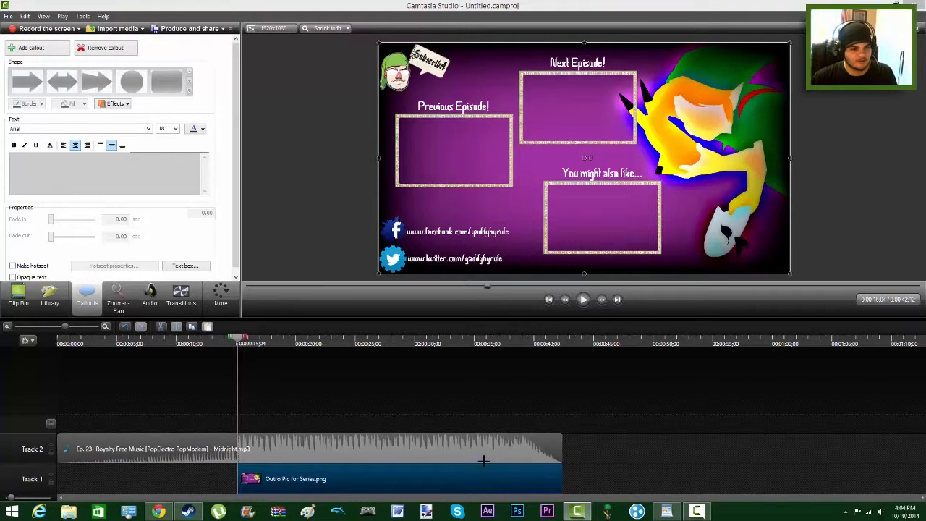
left_click(182, 284)
left_click_drag(129, 196, 555, 479)
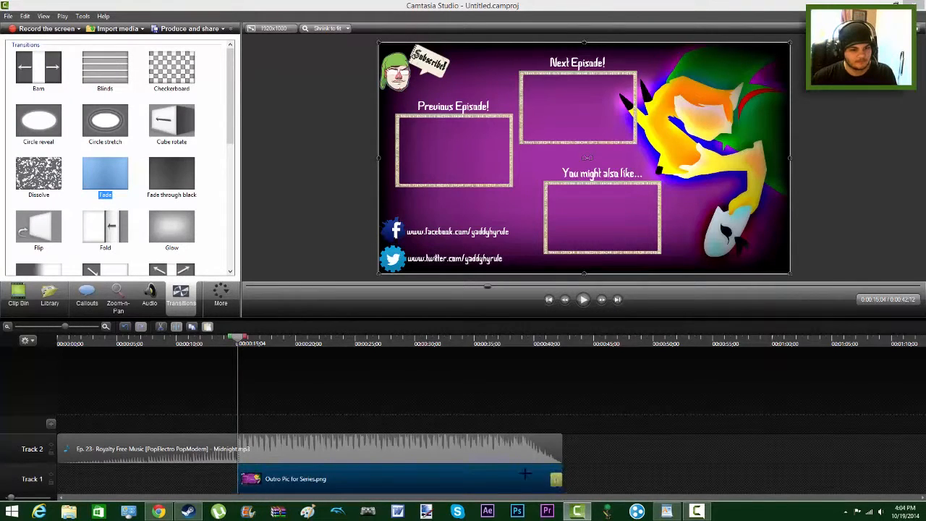
- Play the outro from 0:00:38;18 to its end to check the picture's fade, and return the playhead to 0:00:16;27
left_click(516, 342)
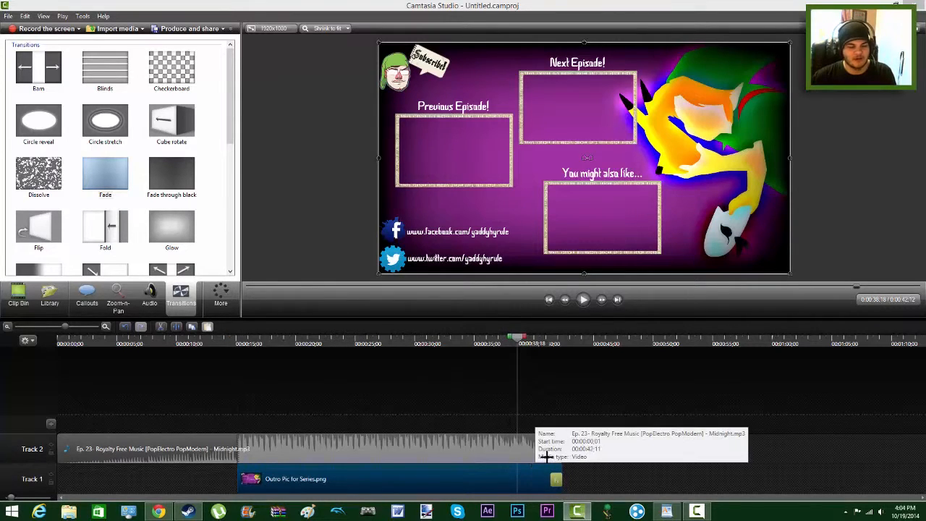
left_click(583, 300)
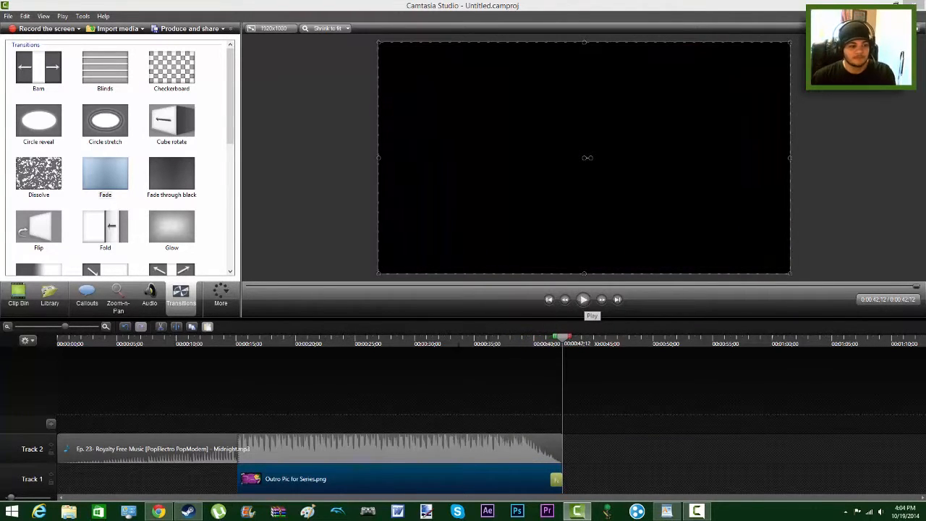
left_click(258, 339)
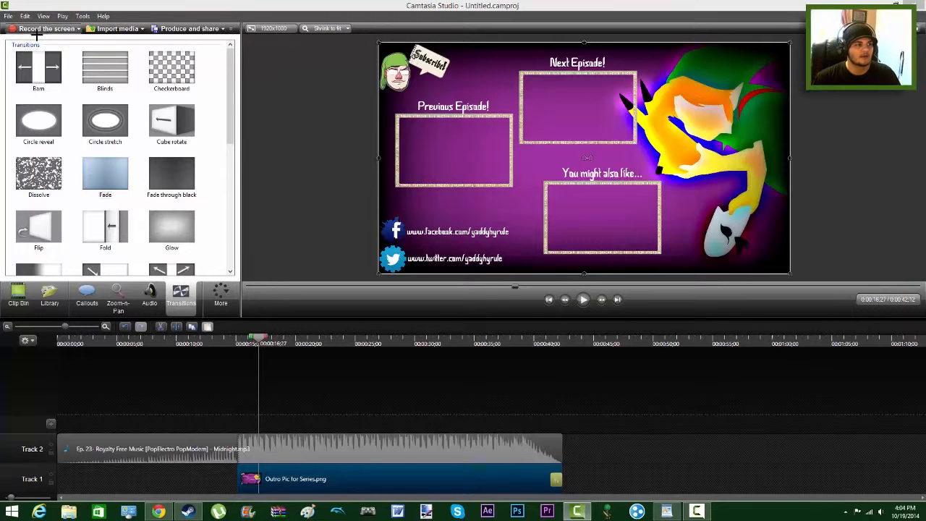
- Start a new empty project in place of the outro project
left_click(10, 17)
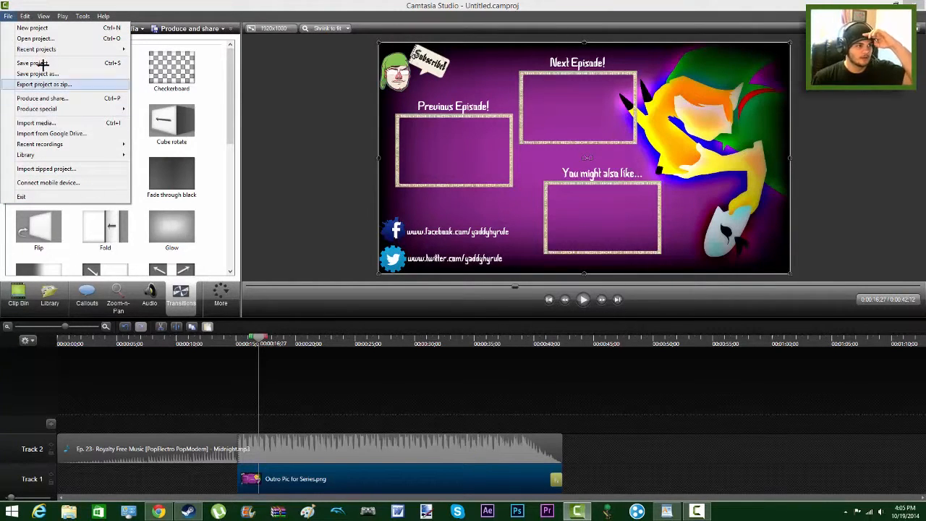
left_click(106, 5)
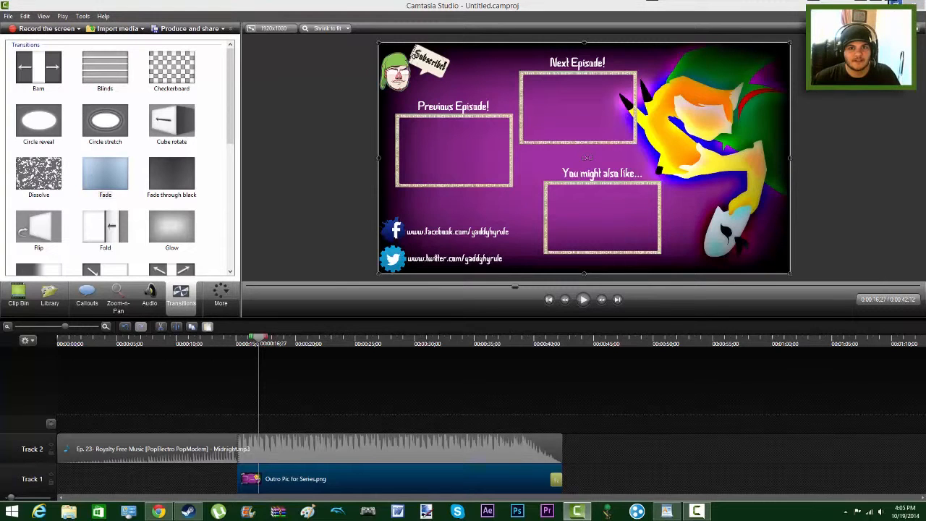
left_click(8, 16)
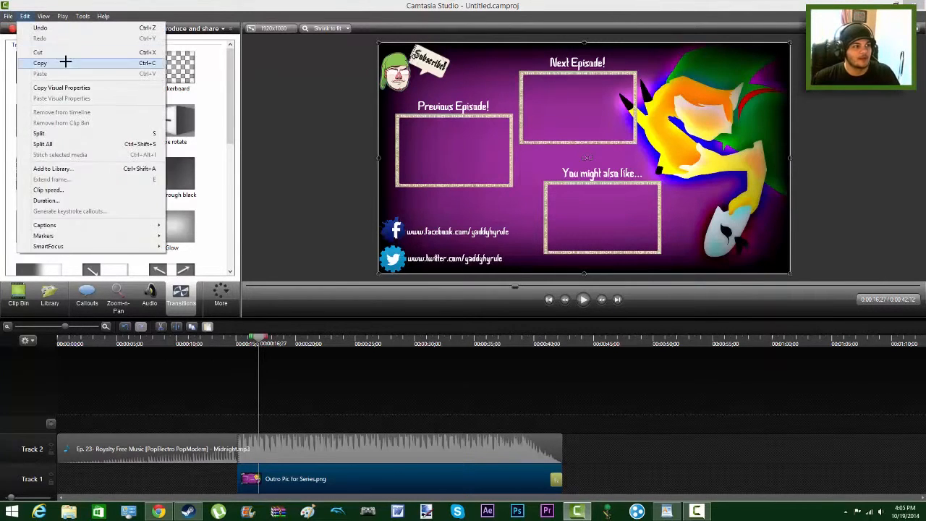
left_click(34, 38)
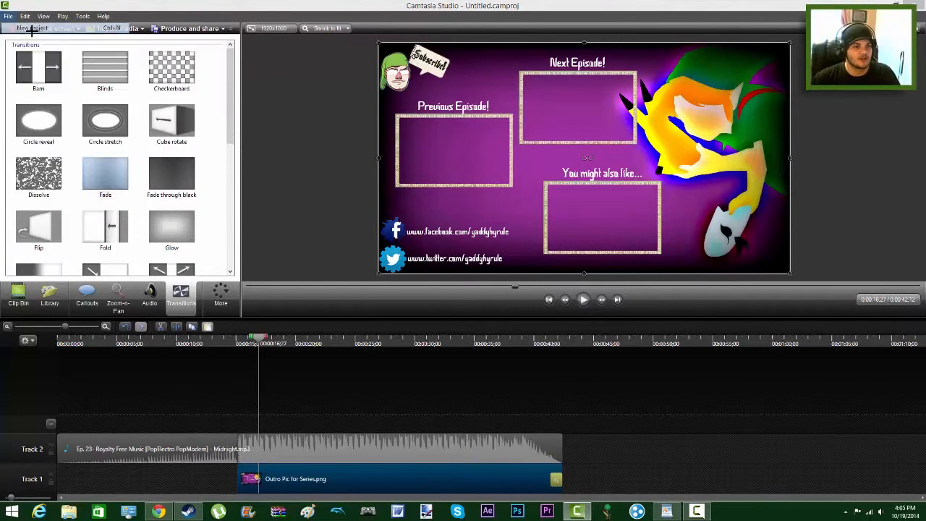
left_click(468, 277)
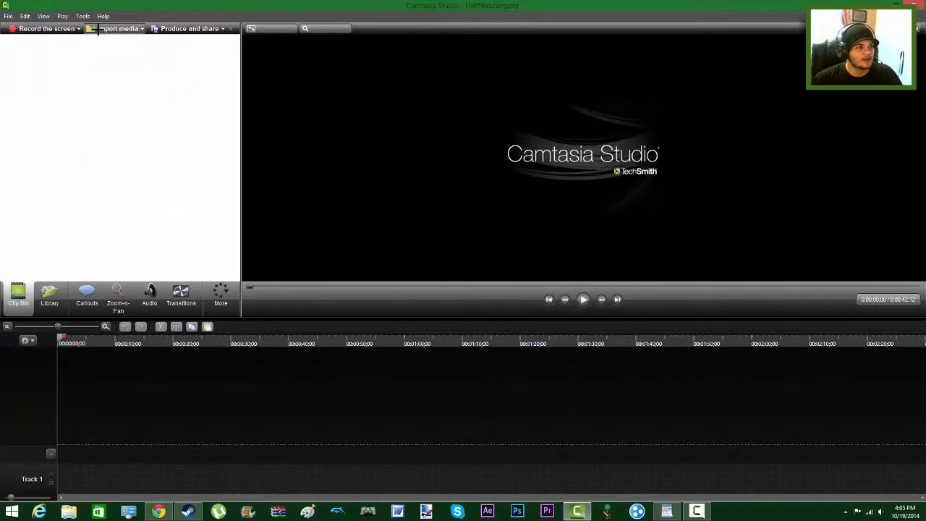
- Import the Wind Waker ep9 recording from the Unedited videos and place its camera, screen and audio clips at the timeline start on Tracks 1 to 3
left_click(117, 32)
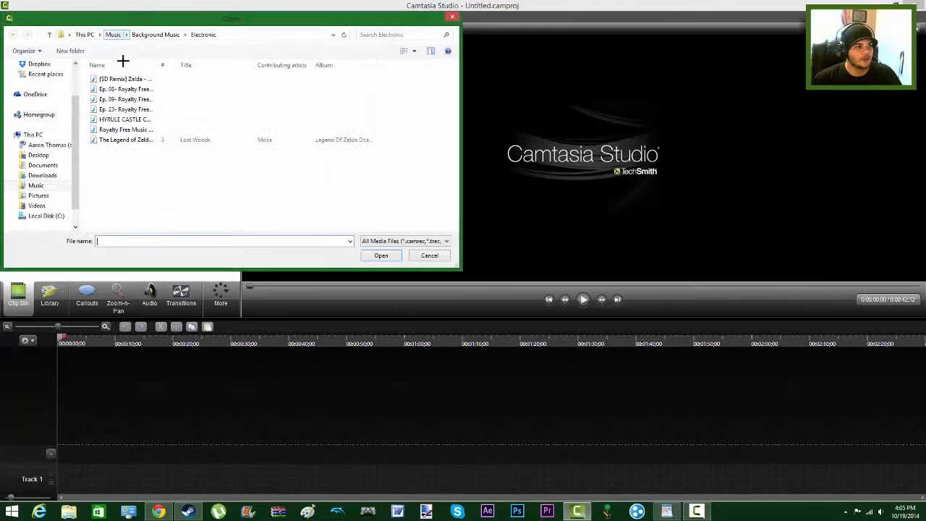
left_click(37, 206)
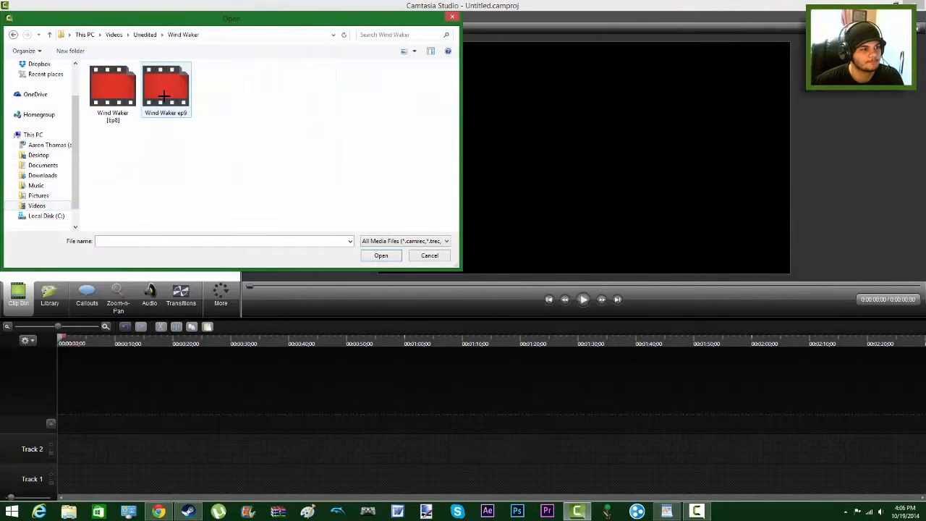
double_click(164, 96)
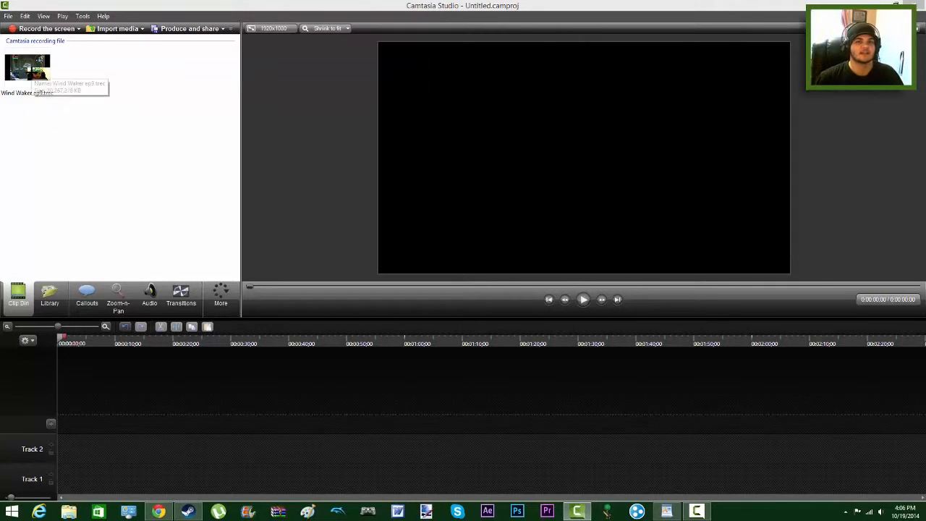
left_click(36, 71)
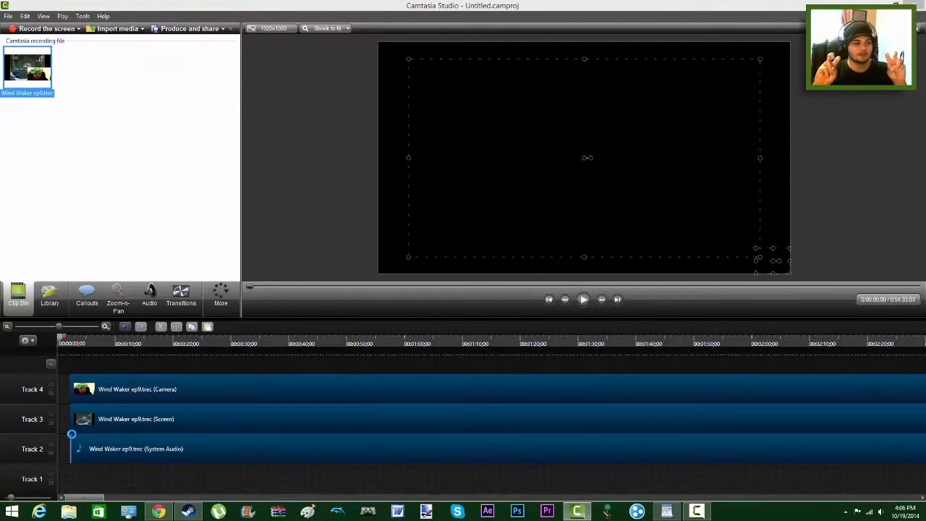
left_click_drag(145, 410, 132, 440)
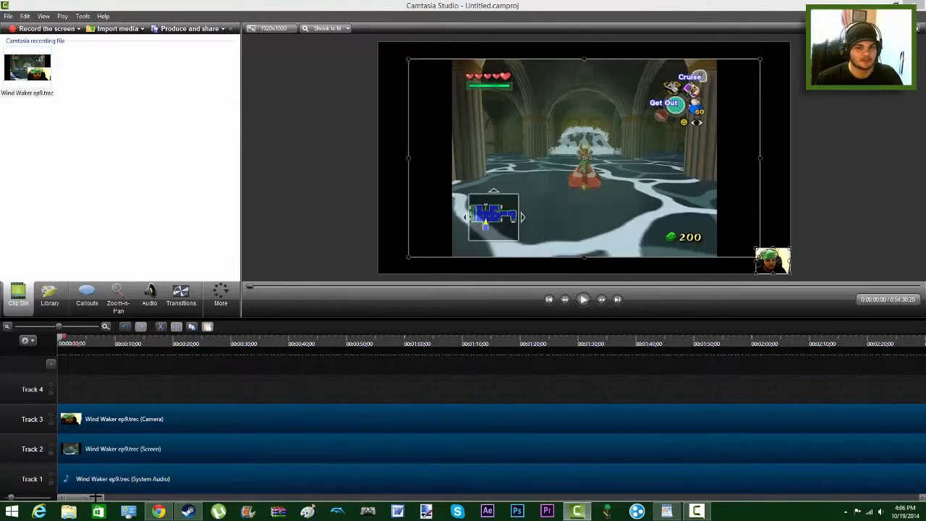
- Move the screen recording into the canvas's upper-left corner, resize it by its opposite corner, and select the camera picture
left_click(575, 206)
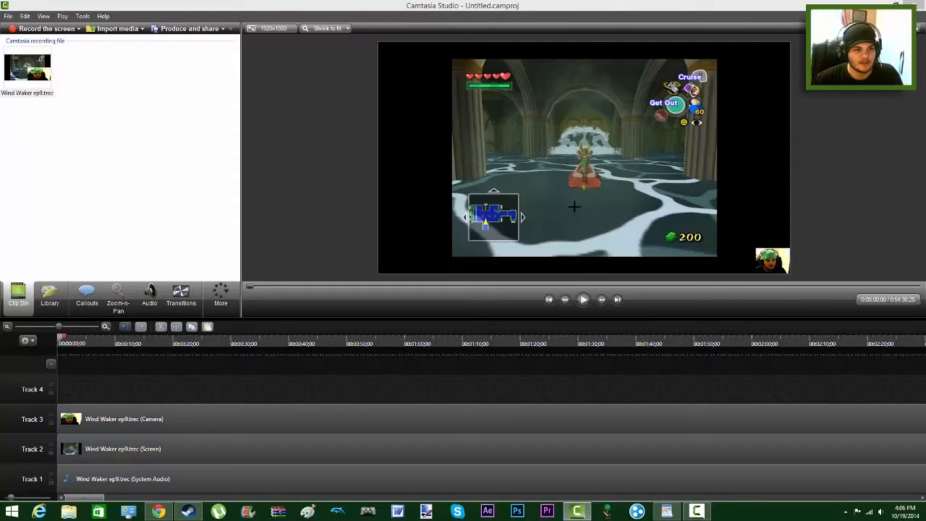
left_click_drag(577, 205, 546, 188)
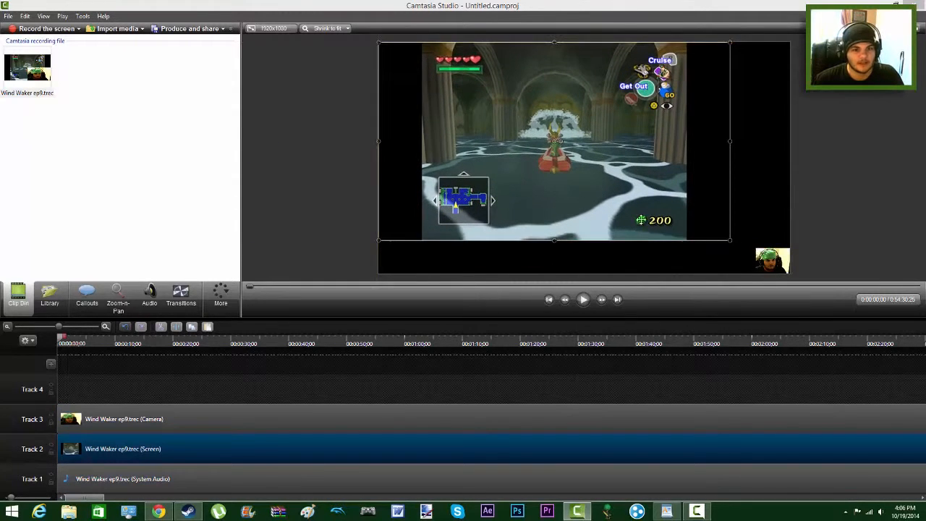
left_click(727, 237)
left_click(675, 221)
left_click_drag(727, 238, 451, 118)
left_click(781, 265)
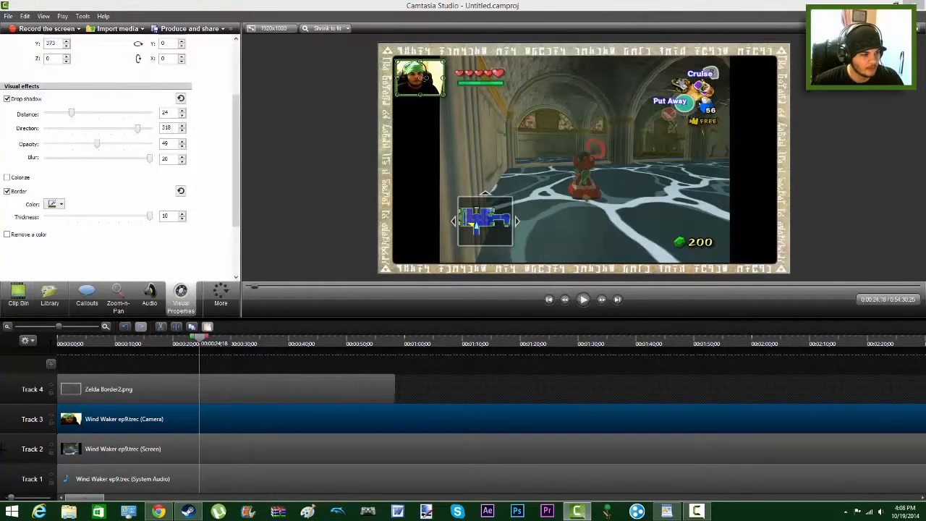
- Group the Zelda border, camera, screen and system audio clips, and move the group up to Track 2
left_click(7, 326)
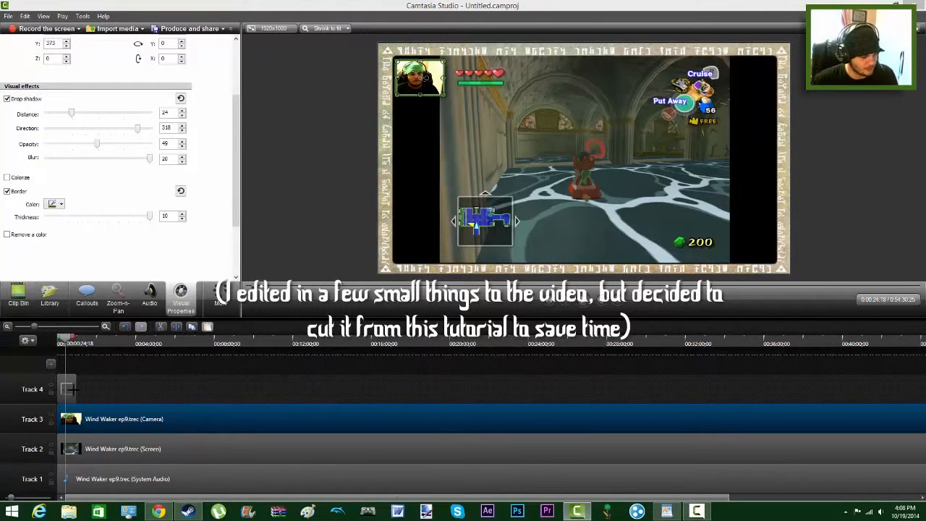
left_click(70, 390)
left_click(101, 425, "ctrl")
left_click(101, 451, "ctrl")
left_click(95, 476, "ctrl")
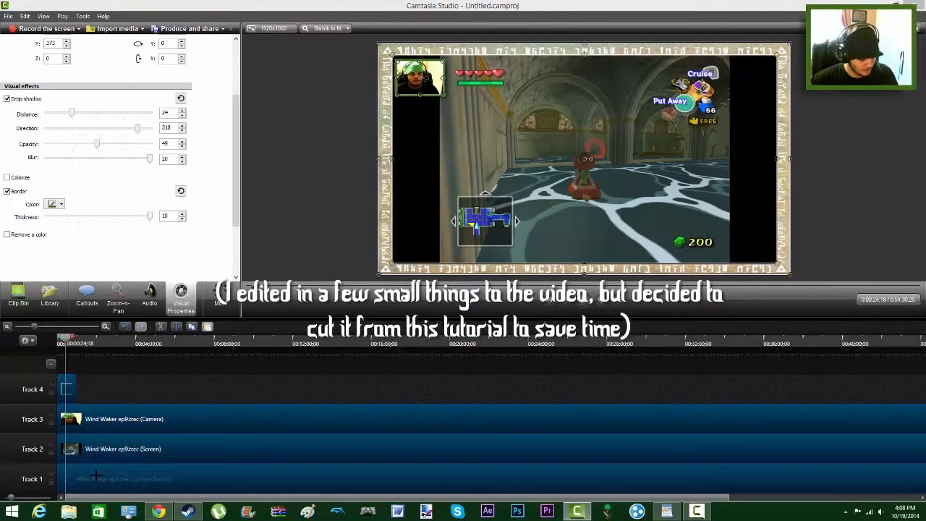
key("ctrl+g")
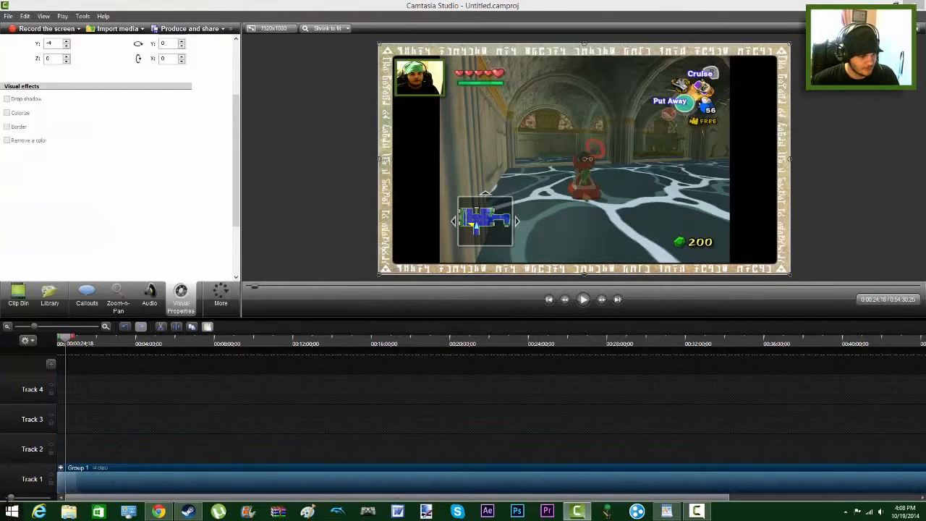
left_click_drag(10, 497, 5, 498)
left_click_drag(99, 487, 97, 463)
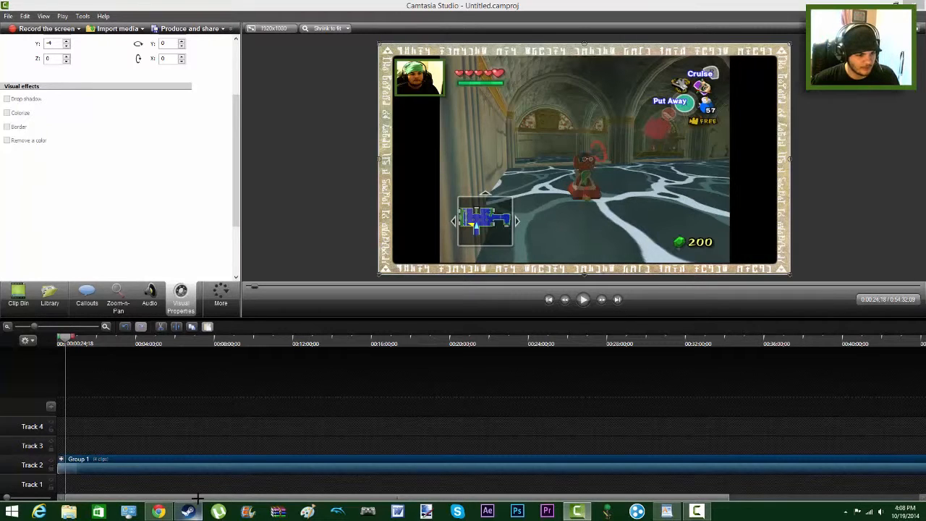
- Import the Second Outro video from the Outros folder of Finished Youtube Vids and place it on Track 3 at the end of the grouped episode
left_click_drag(196, 498, 463, 499)
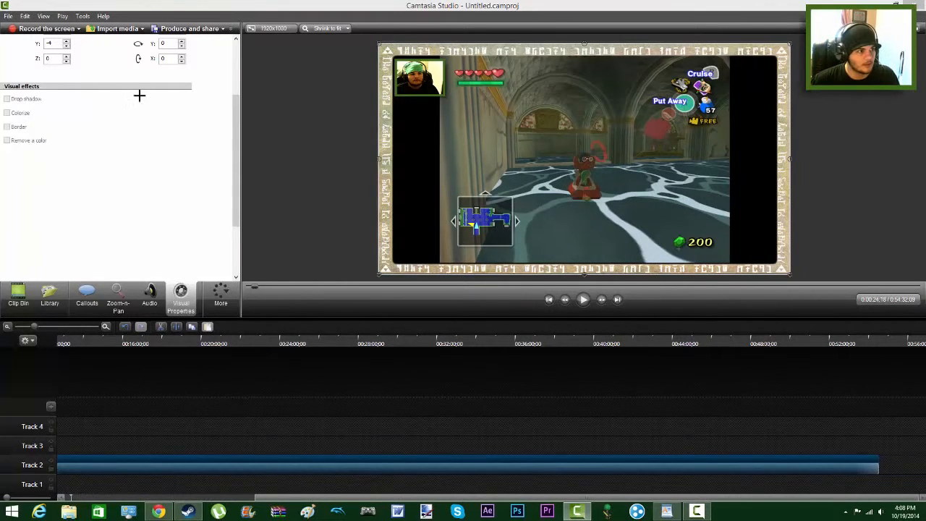
left_click(116, 29)
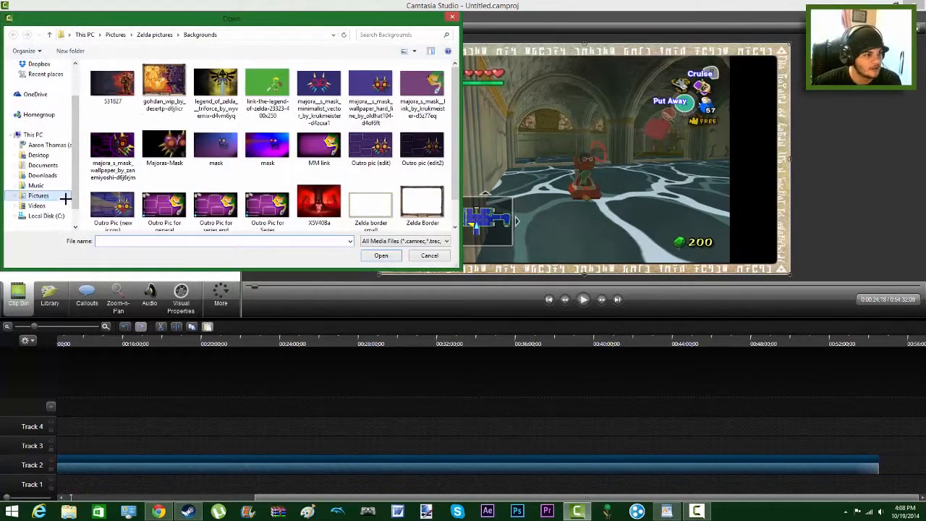
left_click(36, 206)
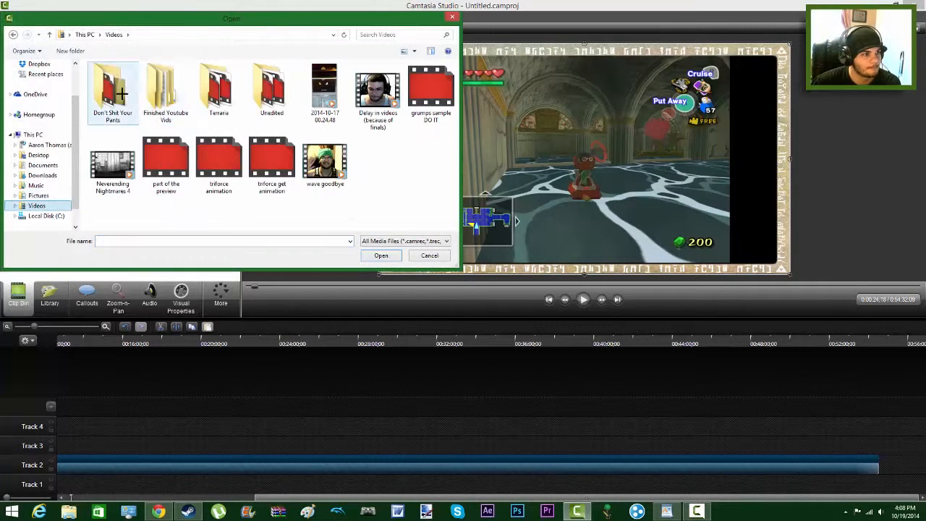
double_click(166, 93)
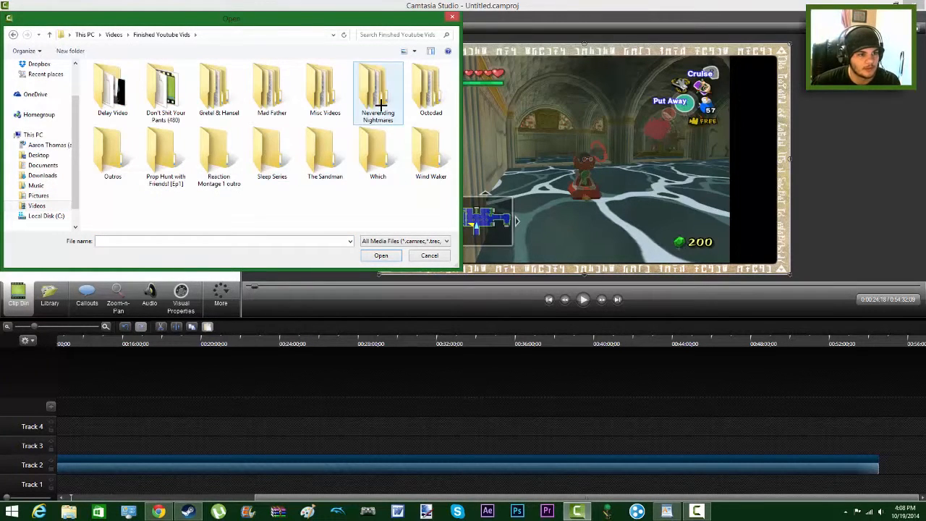
double_click(122, 154)
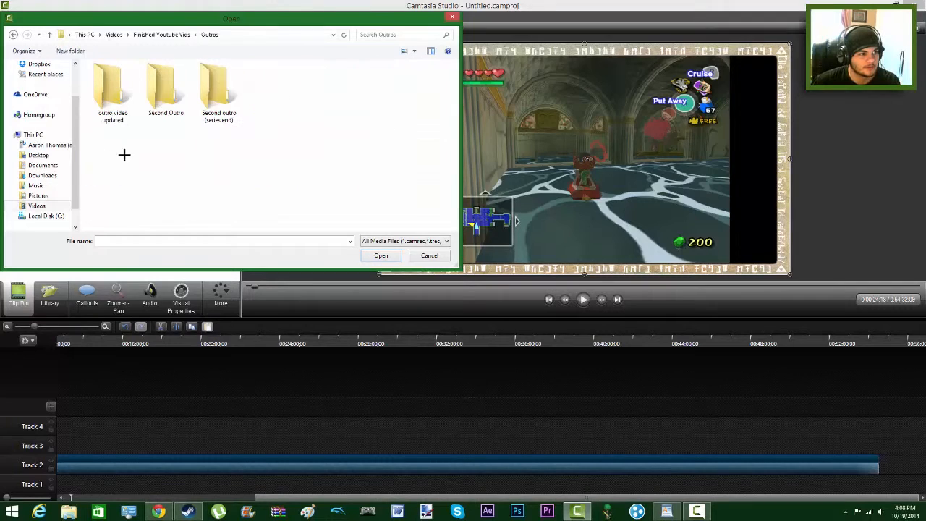
double_click(155, 94)
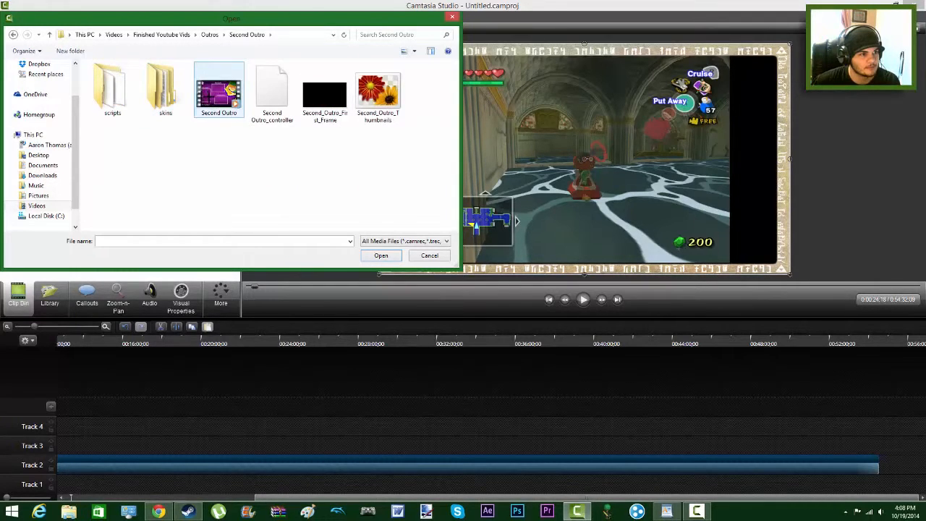
double_click(210, 95)
left_click_drag(28, 215, 871, 445)
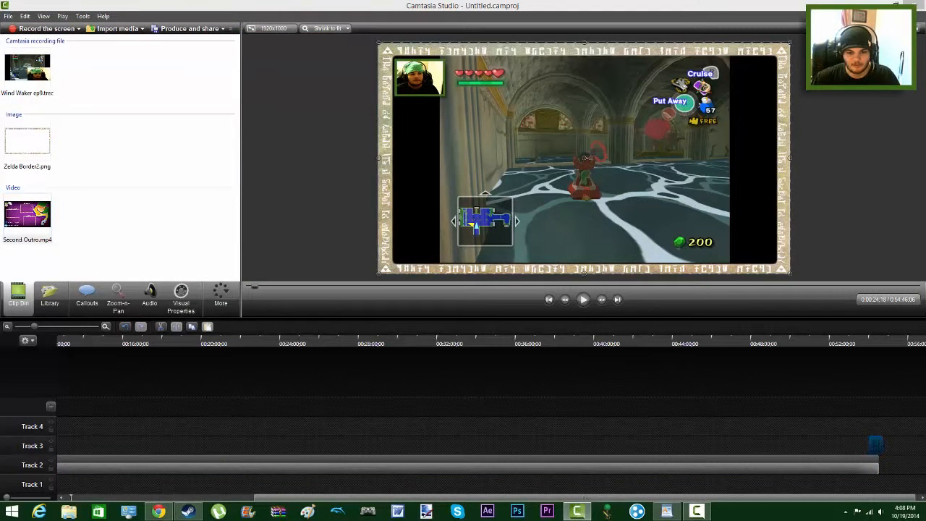
- Move the Second Outro clip on Track 3 to start at 0:54:23;18, overlapping the last seconds of the episode group
left_click(871, 343)
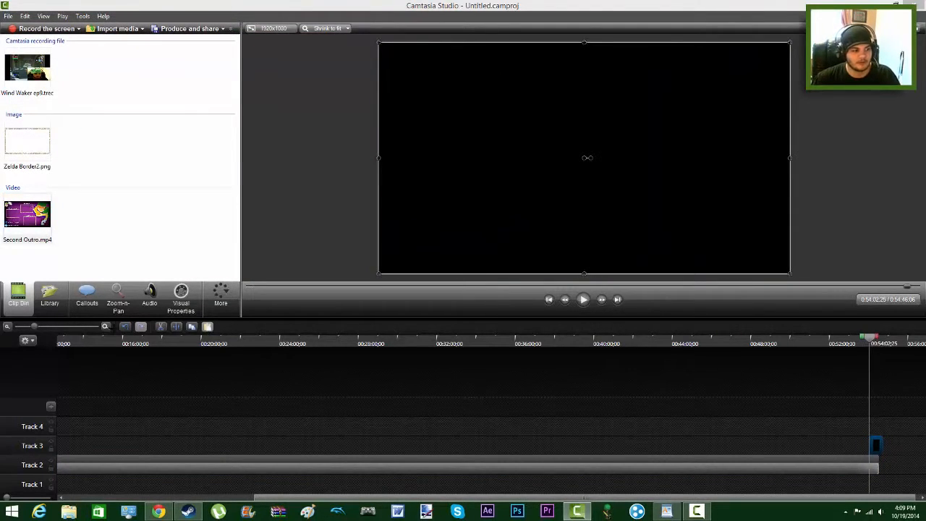
left_click(106, 326)
left_click(105, 327)
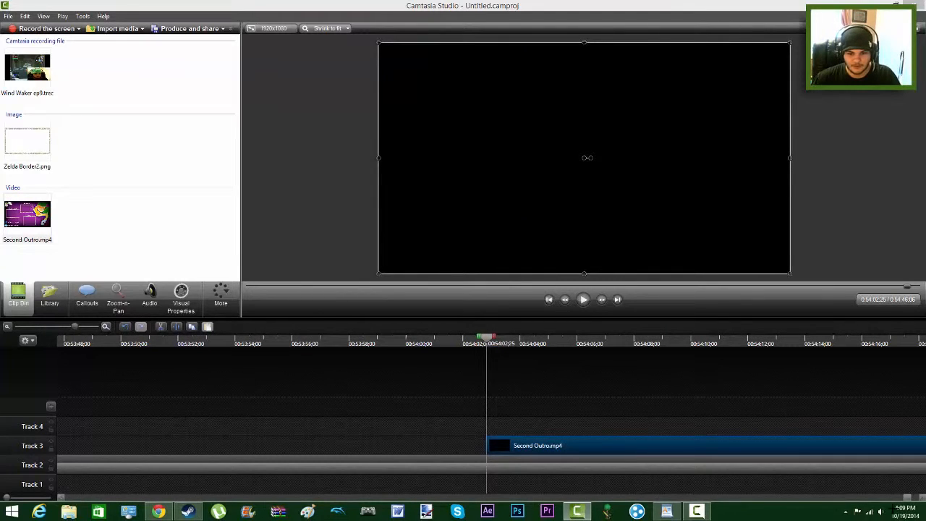
left_click_drag(910, 498, 916, 498)
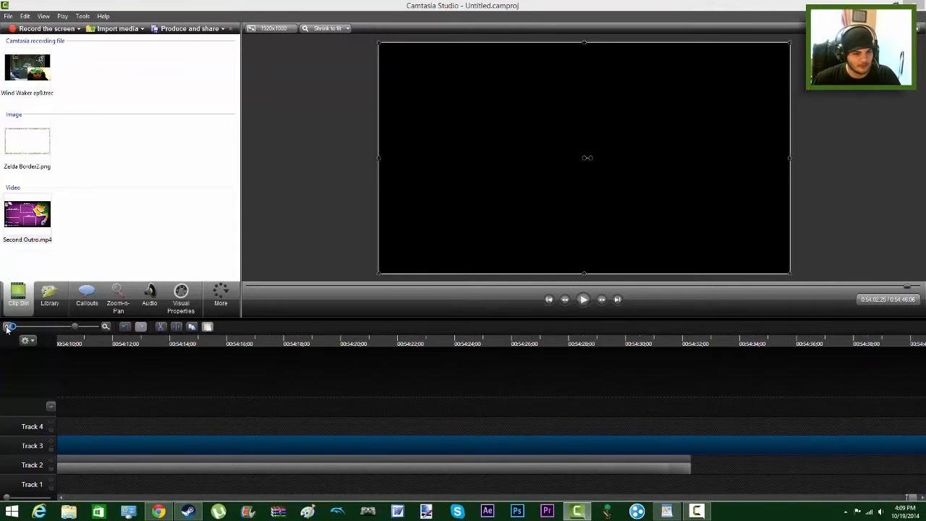
left_click(7, 328)
left_click(7, 326)
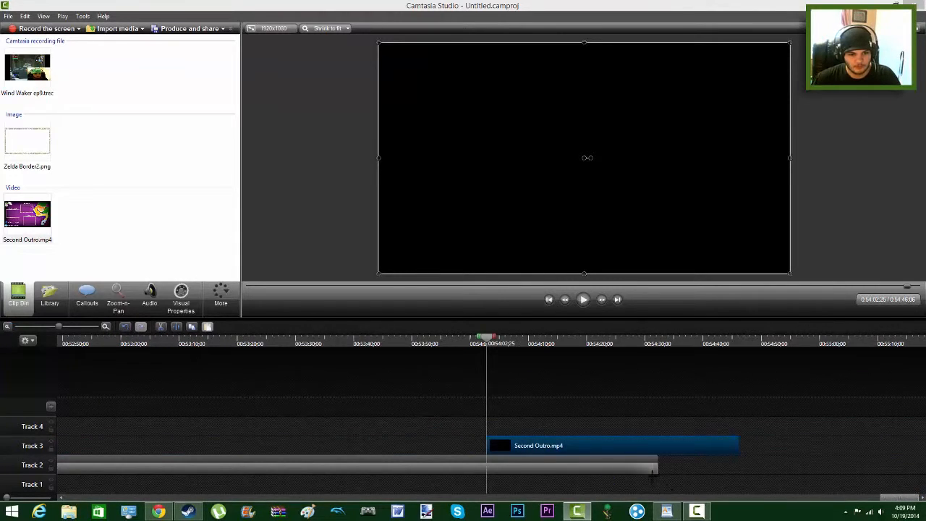
left_click_drag(612, 450, 676, 450)
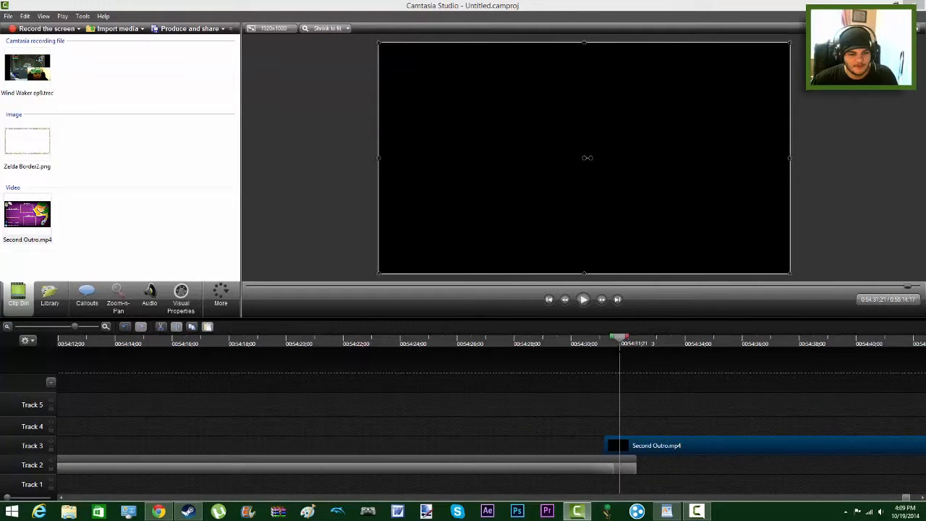
left_click_drag(782, 445, 620, 450)
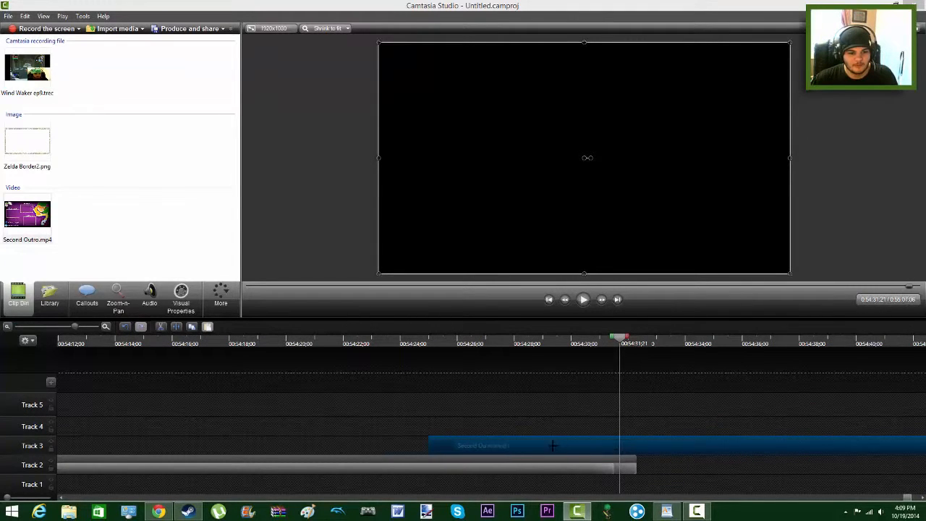
left_click_drag(553, 446, 532, 445)
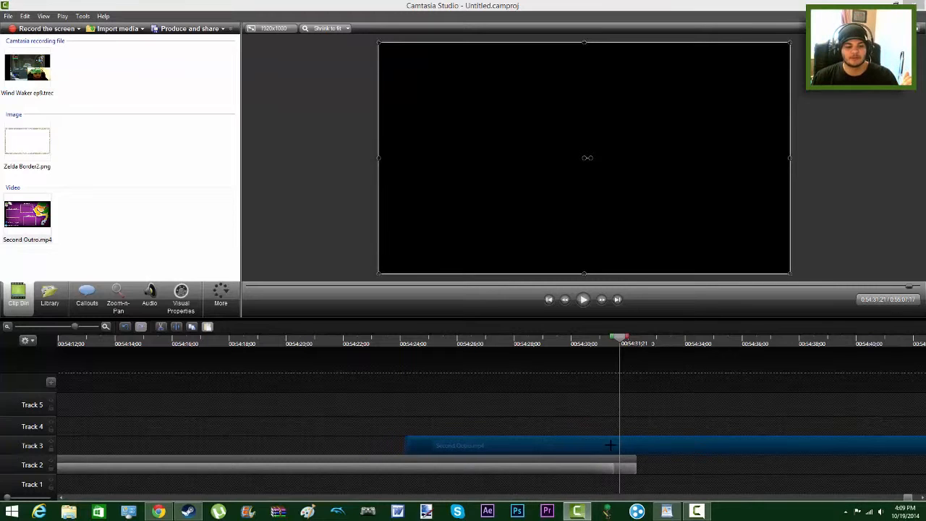
left_click_drag(649, 444, 603, 443)
- Preview the overlap, move the Second Outro clip down to Track 1 beneath the episode group, and open the audio editing tools
left_click_drag(619, 338, 424, 342)
left_click(583, 298)
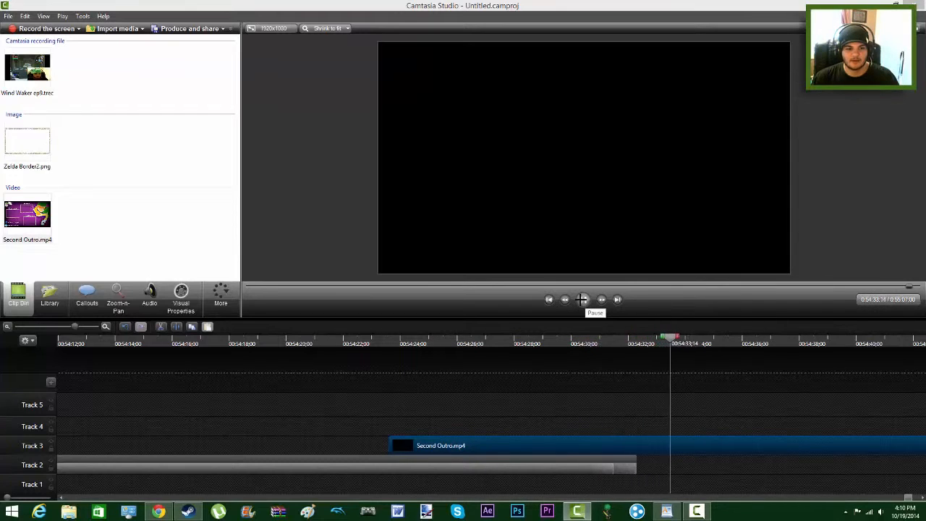
left_click(582, 299)
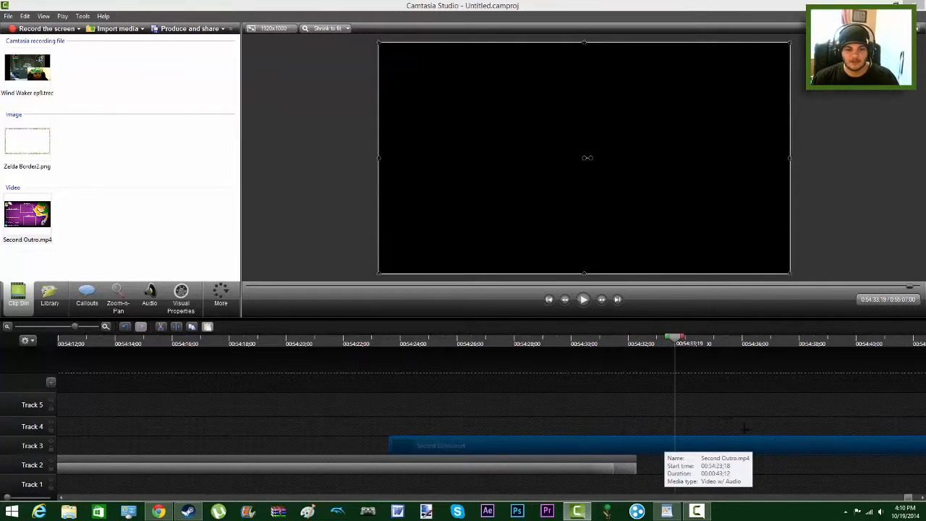
left_click_drag(674, 338, 813, 338)
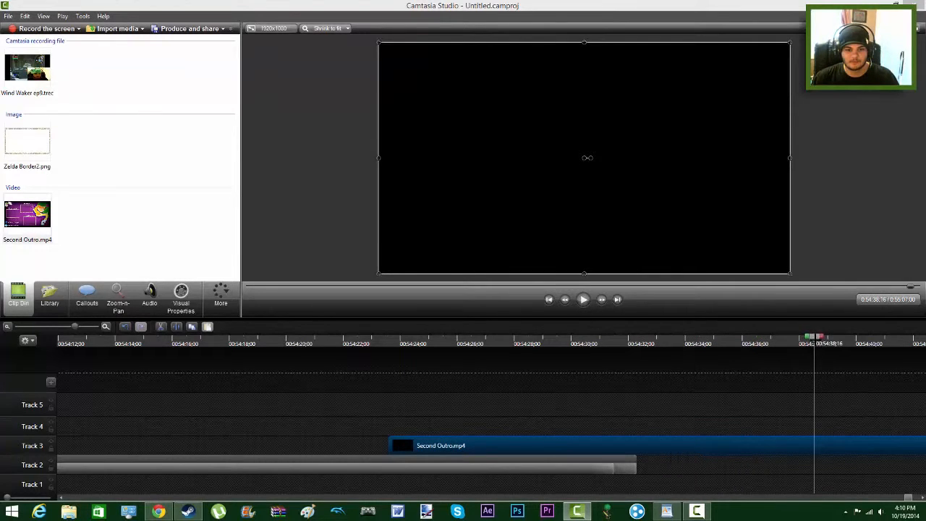
left_click(583, 299)
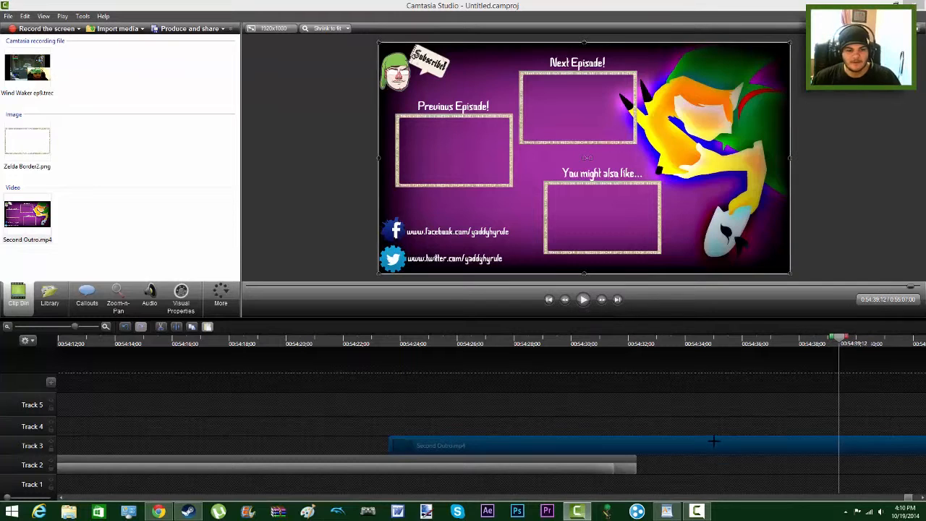
left_click_drag(714, 442, 692, 486)
left_click(529, 342)
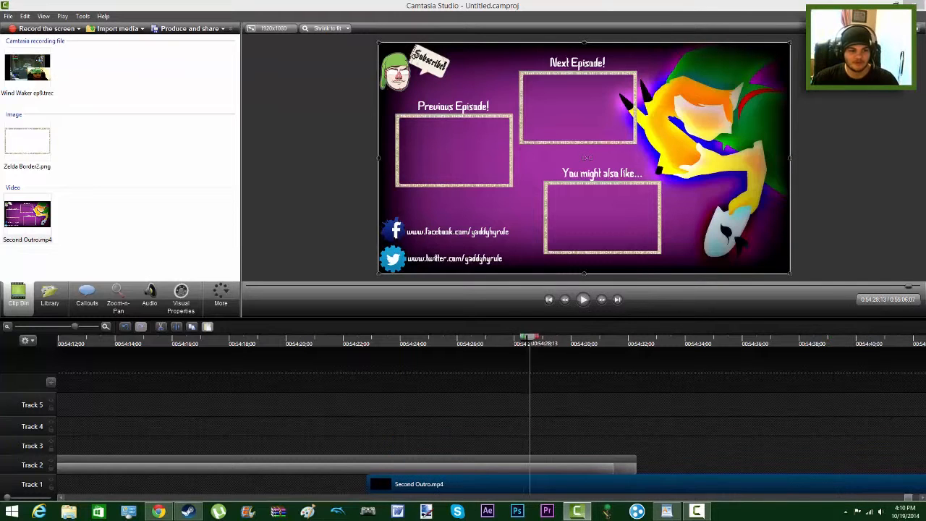
left_click_drag(530, 337, 528, 335)
left_click(149, 295)
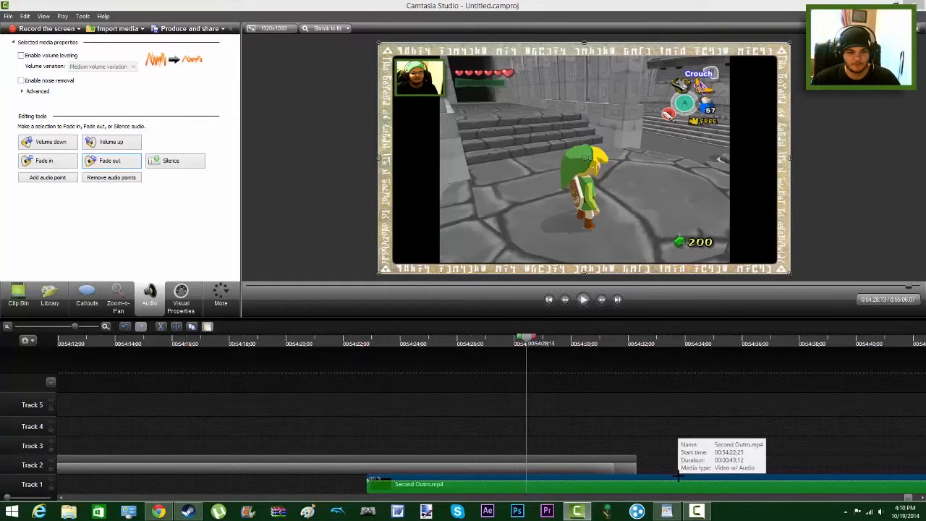
- Play to the outro's fully visible picture at 0:54:38;00 and slide the clip earlier so that point meets the episode group's end
left_click(627, 337)
left_click(647, 338)
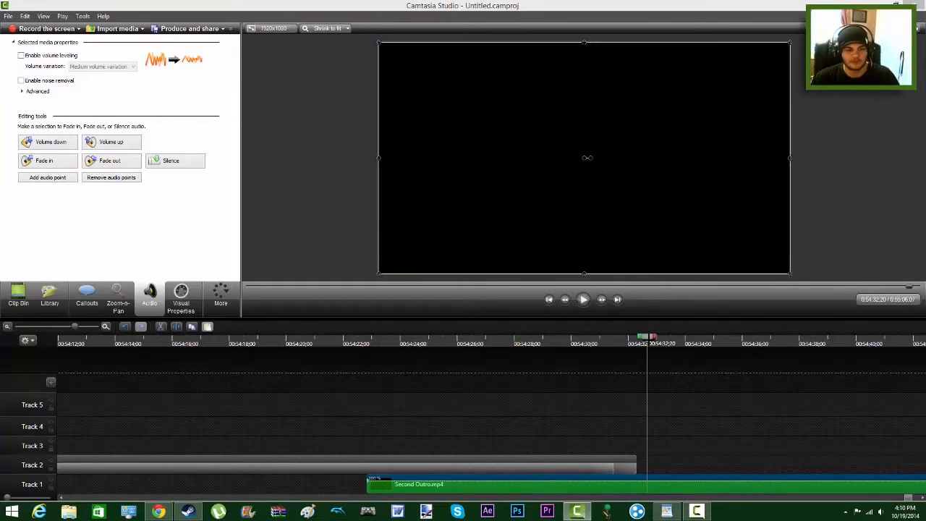
left_click(582, 305)
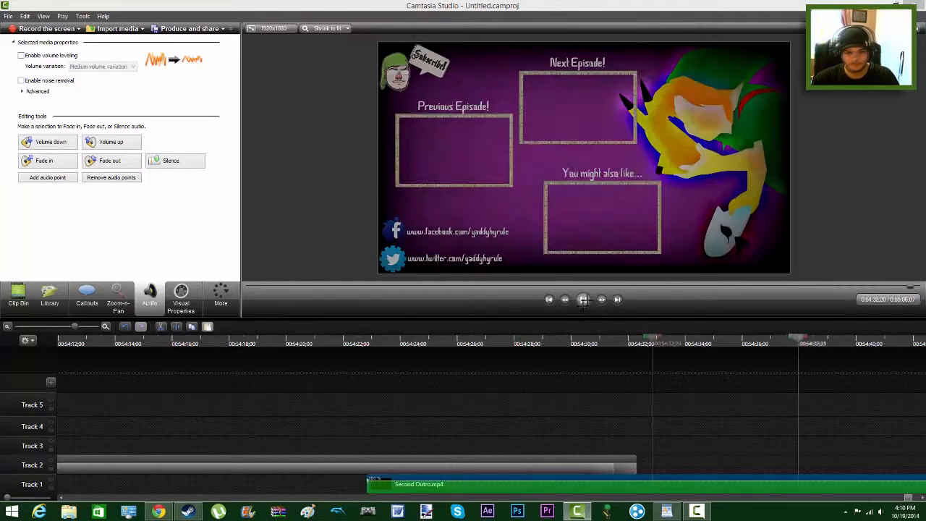
left_click(582, 305)
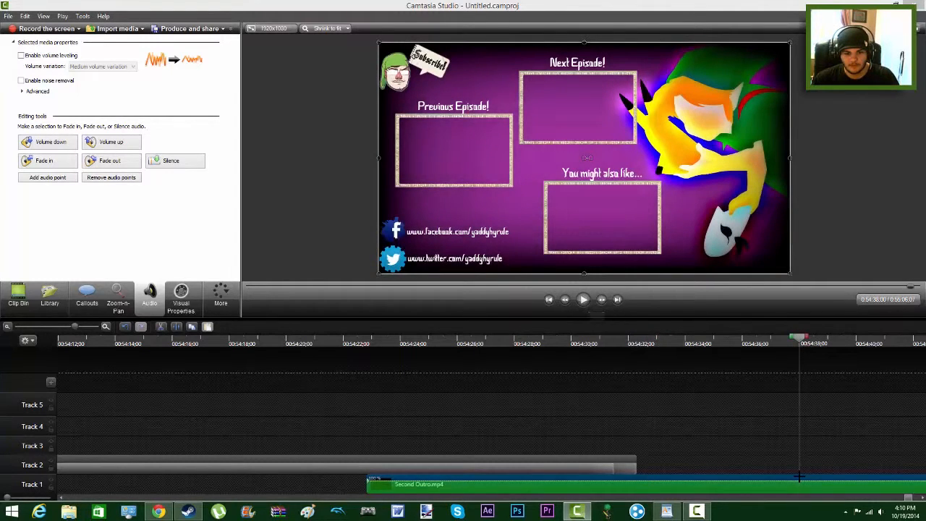
left_click_drag(798, 476, 641, 474)
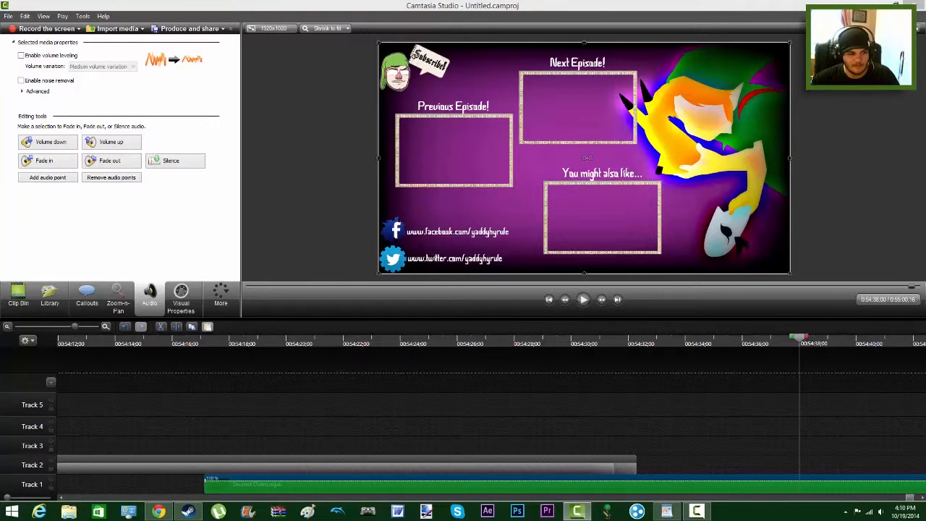
- Place the playhead at the outro clip's start and ungroup the episode group on Track 2 into its separate tracks
left_click(205, 340)
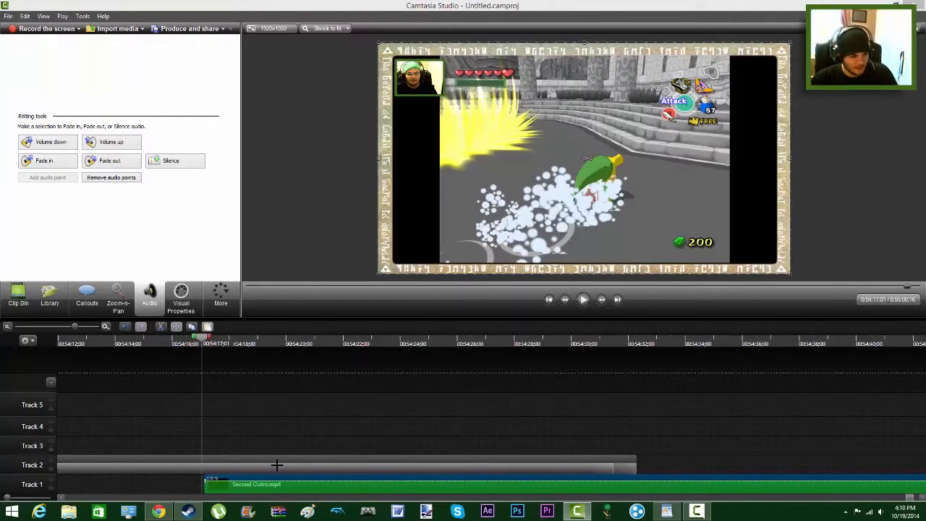
left_click(277, 465)
key("ctrl+u")
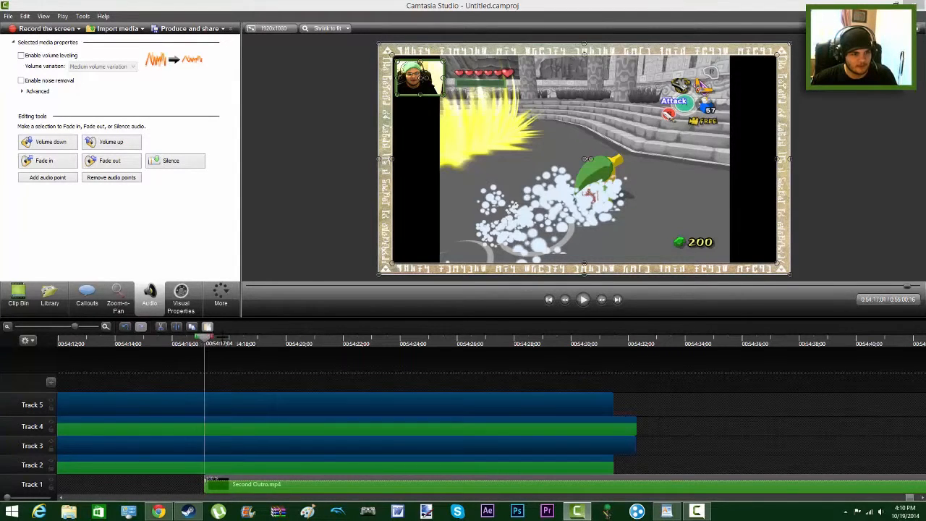
- Split the ungrouped episode clips on Tracks 2 to 5 at 0:54:27;13, delete the ends and regroup the remaining clips
left_click_drag(204, 340, 294, 340)
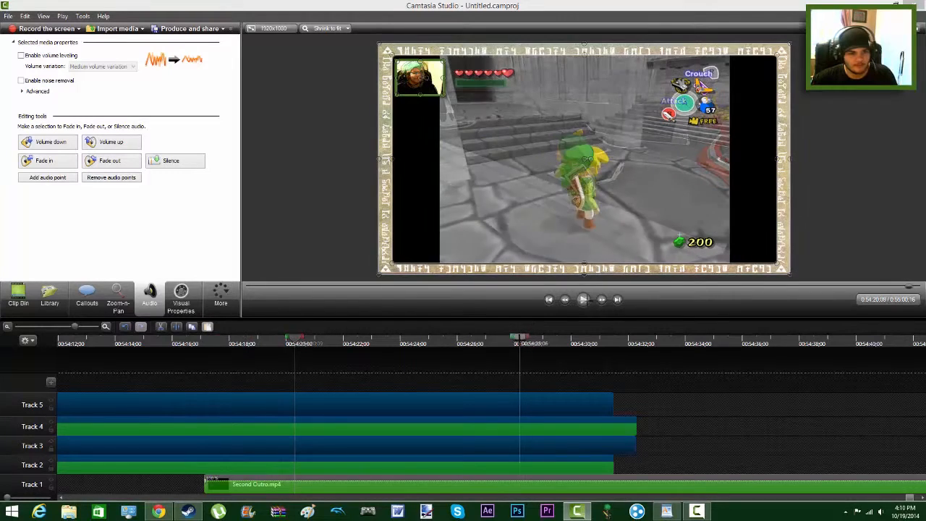
left_click_drag(519, 338, 498, 337)
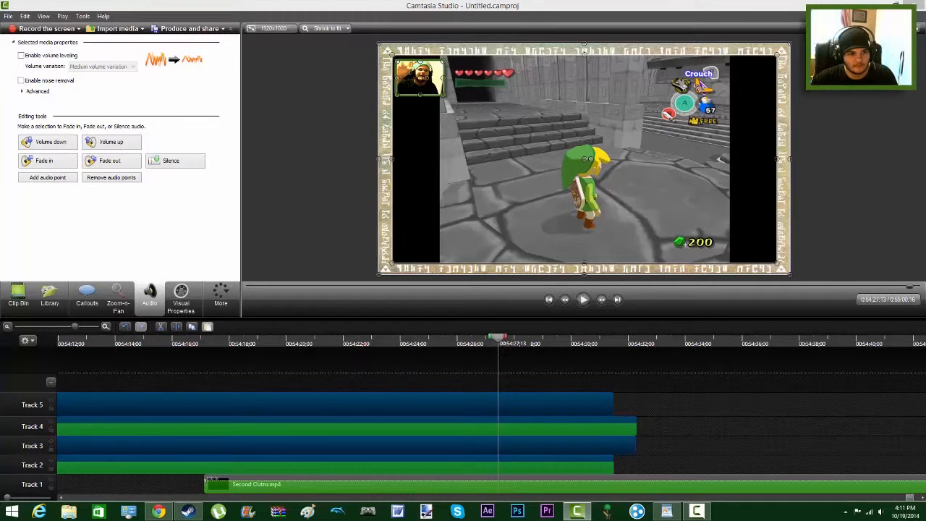
left_click_drag(511, 374, 521, 472)
key("s")
key("Delete")
left_click_drag(452, 376, 452, 459)
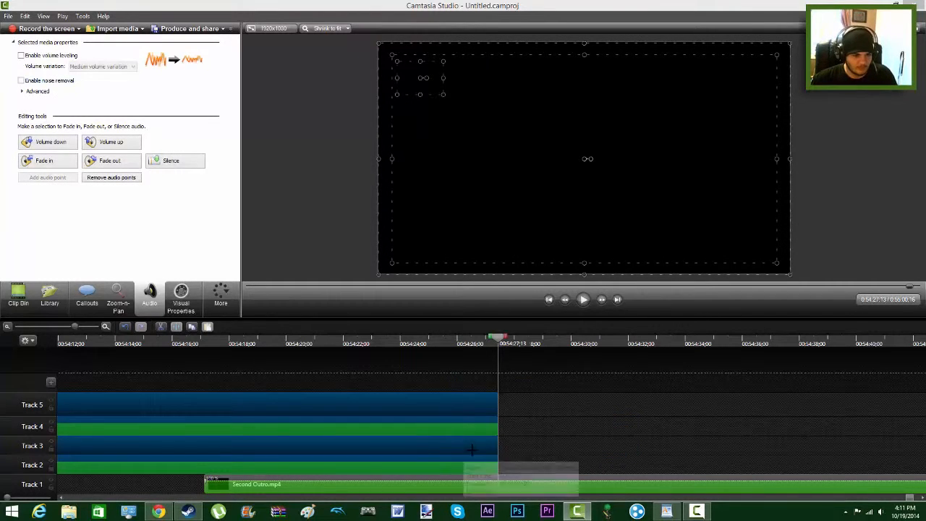
key("Delete")
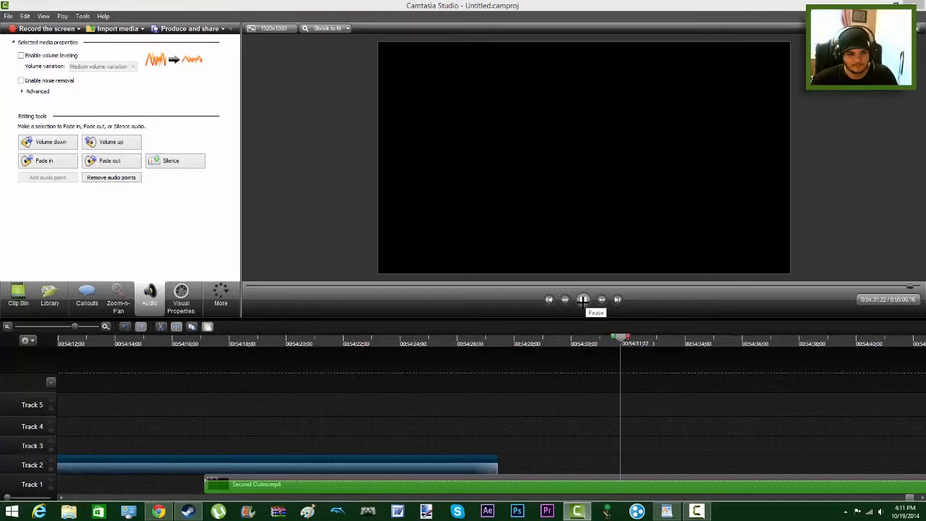
- Stop playback at 0:54:32;09 and slide the Second Outro clip earlier so its full picture starts at the trimmed episode's end
key("space")
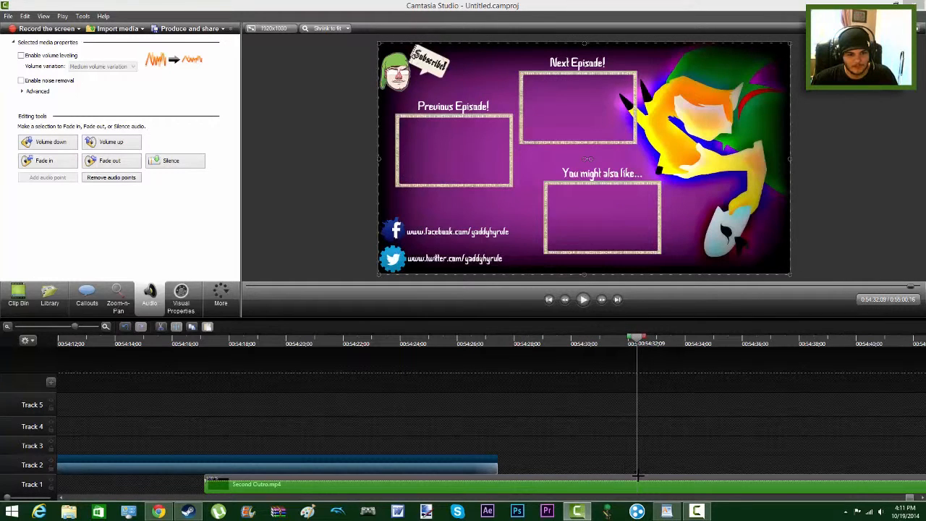
left_click_drag(637, 479, 499, 479)
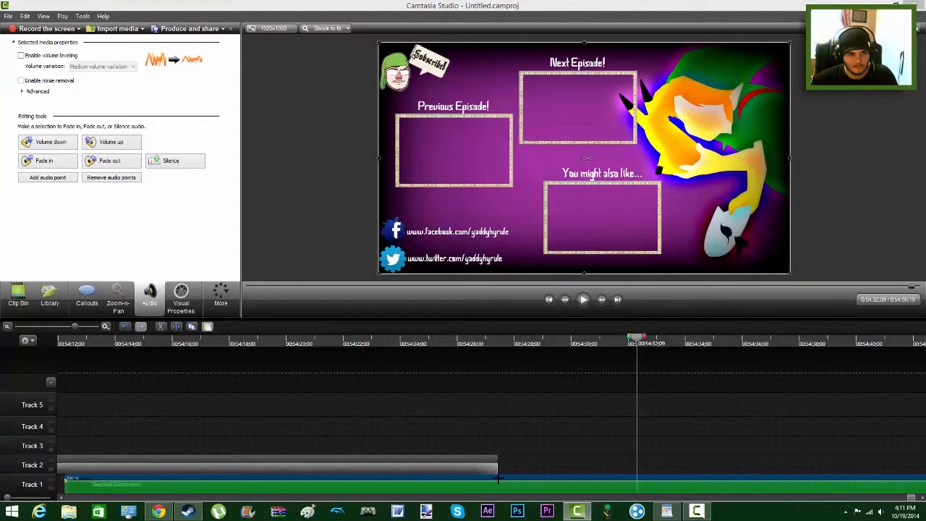
left_click(515, 428)
- Play the transition from 0:54:22;21 into the outro, then clear the time selection left on the timeline
left_click(367, 338)
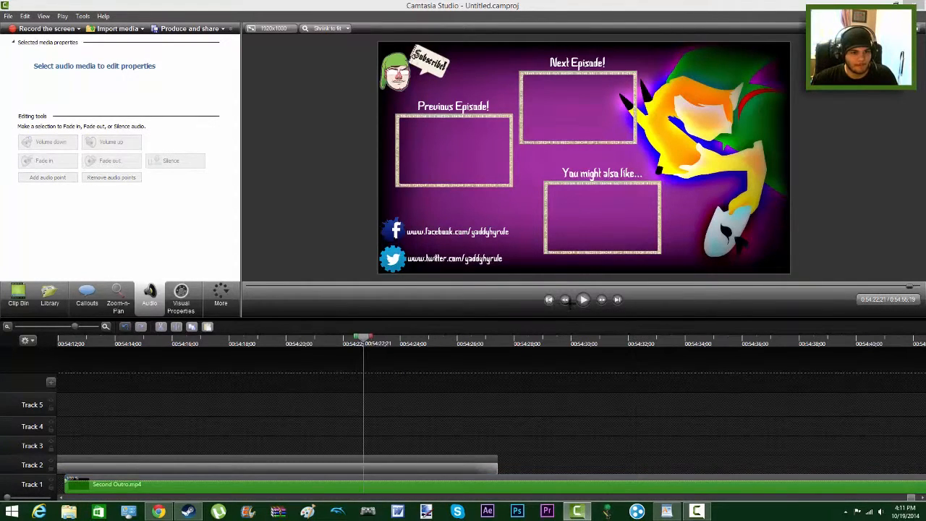
left_click(583, 299)
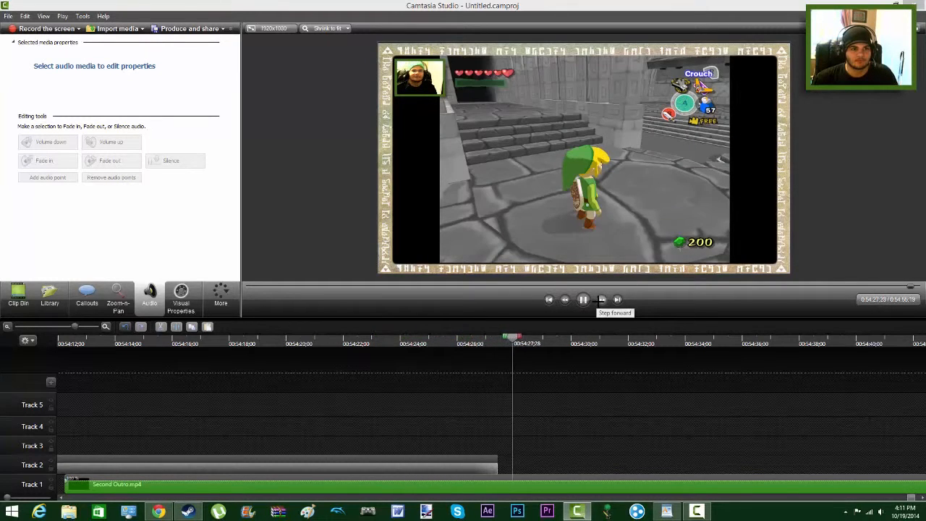
left_click(583, 298)
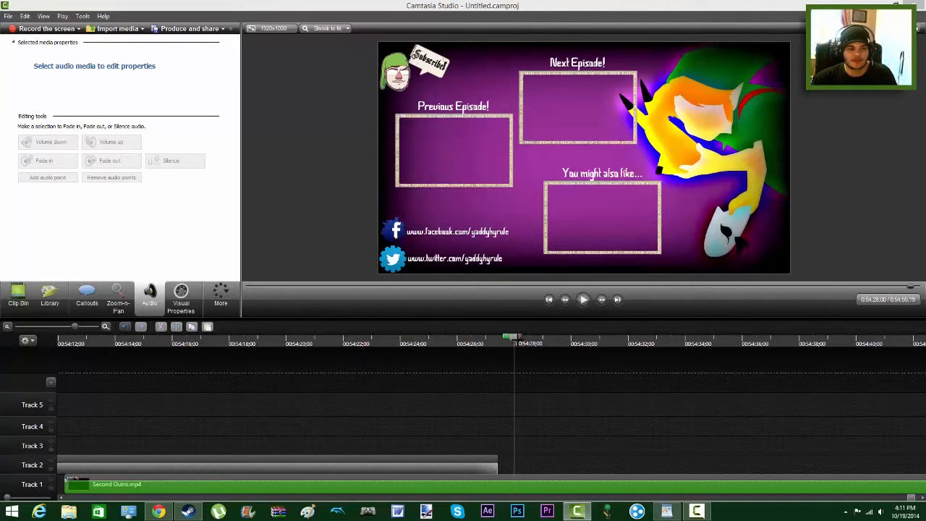
left_click_drag(512, 343, 499, 346)
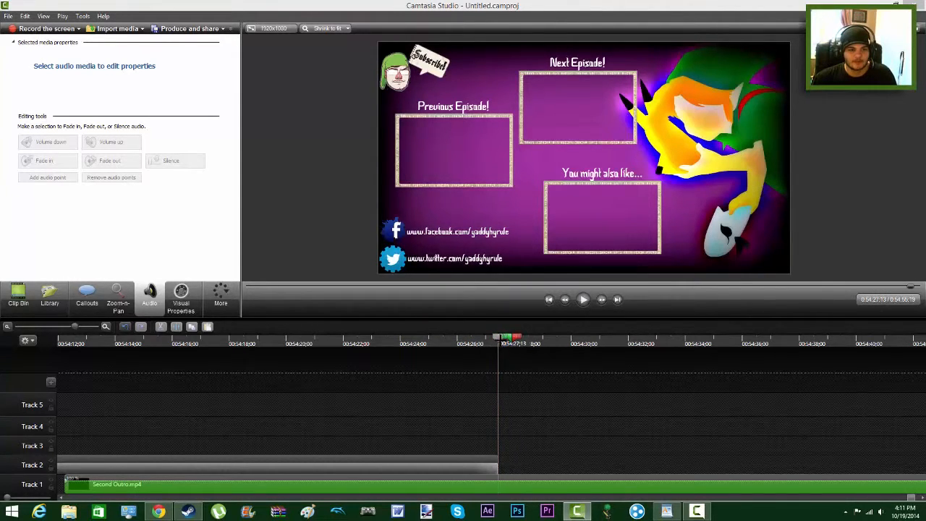
right_click(499, 339)
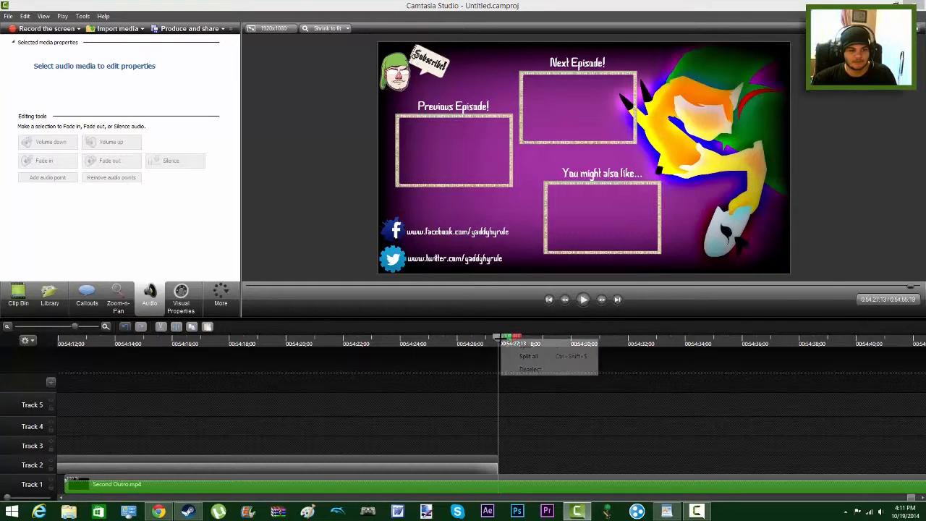
left_click(521, 370)
- Step frame by frame through the episode's last frames to the cut into the outro at 0:54:27;13
left_click_drag(498, 339, 486, 339)
key("ctrl+Right")
key("ctrl+Right")
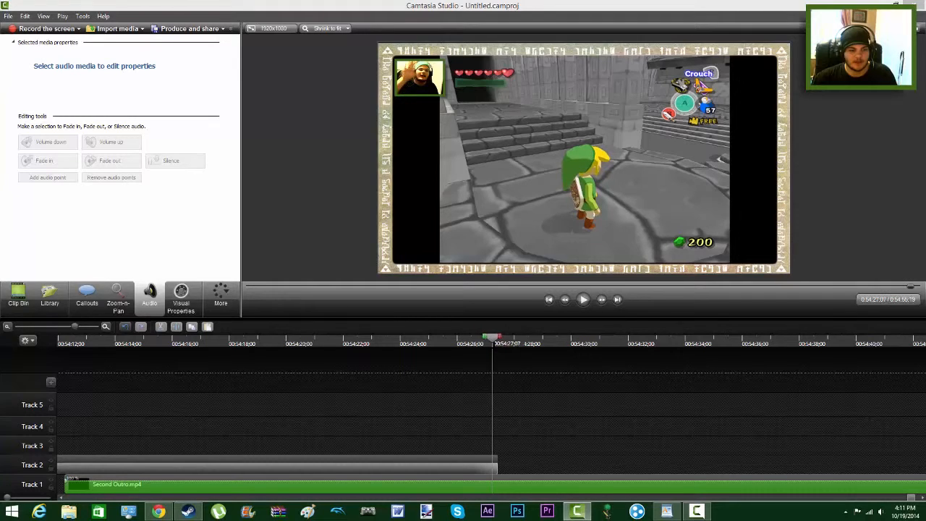
key("ctrl+Right")
key("ctrl+Right")
key("ctrl+Right")
key("ctrl+Right")
key("ctrl+Right")
key("ctrl+Right")
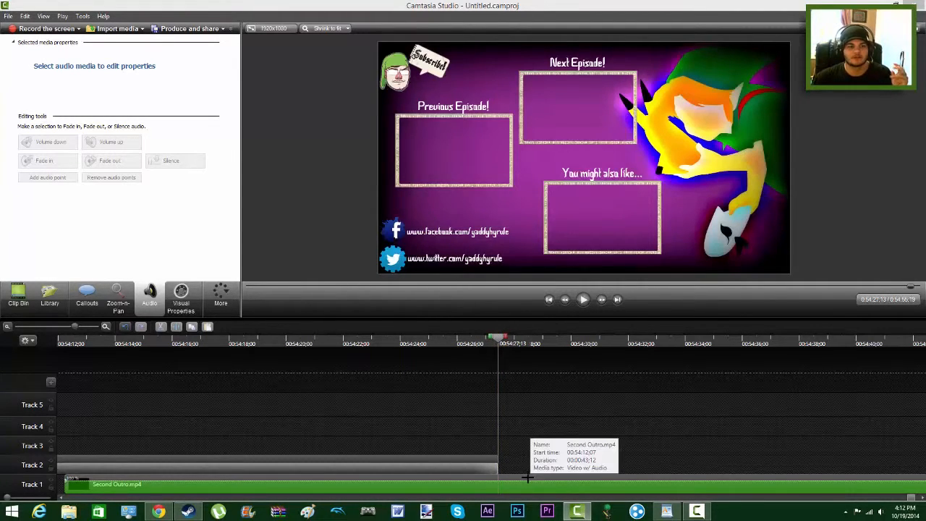
- Replay the transition from 0:54:24;15 and return the playhead to the cut at 0:54:27;13
left_click(413, 339)
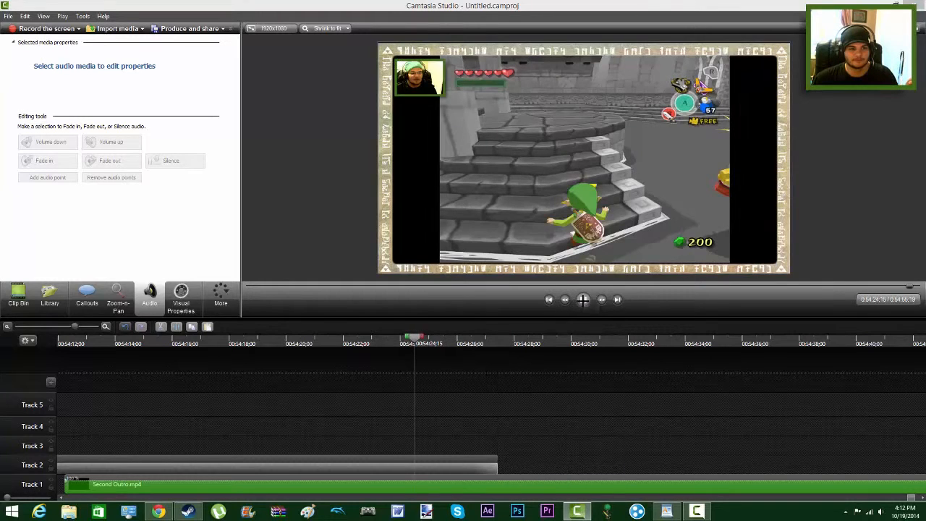
left_click(583, 299)
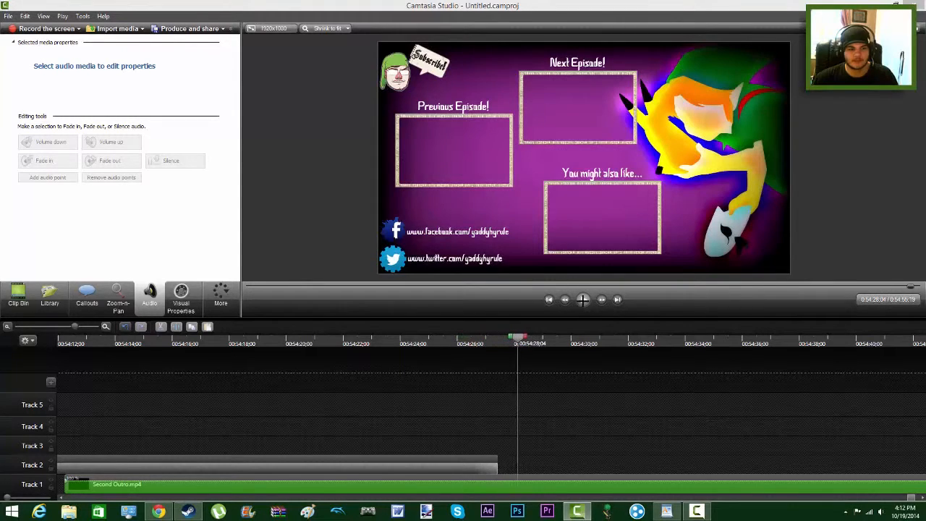
left_click(583, 299)
left_click_drag(519, 337, 498, 337)
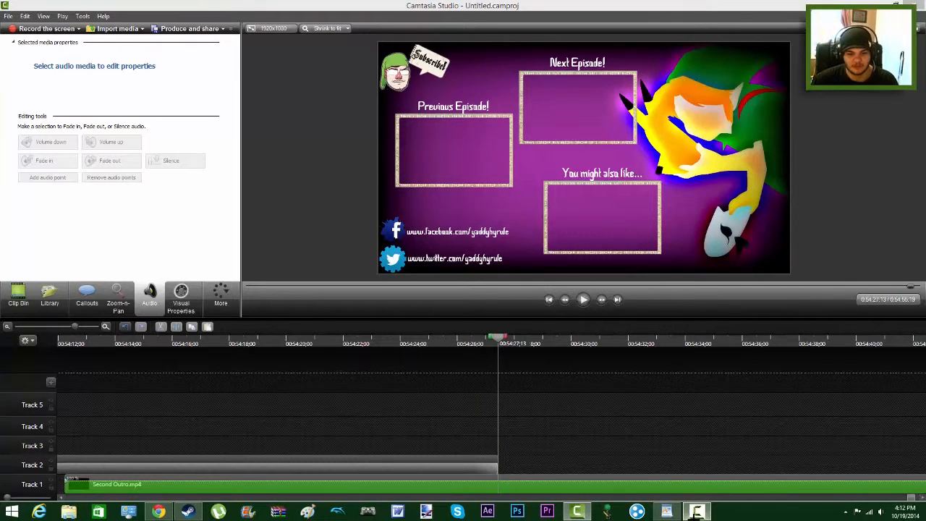
left_click(696, 512)
left_click(696, 512)
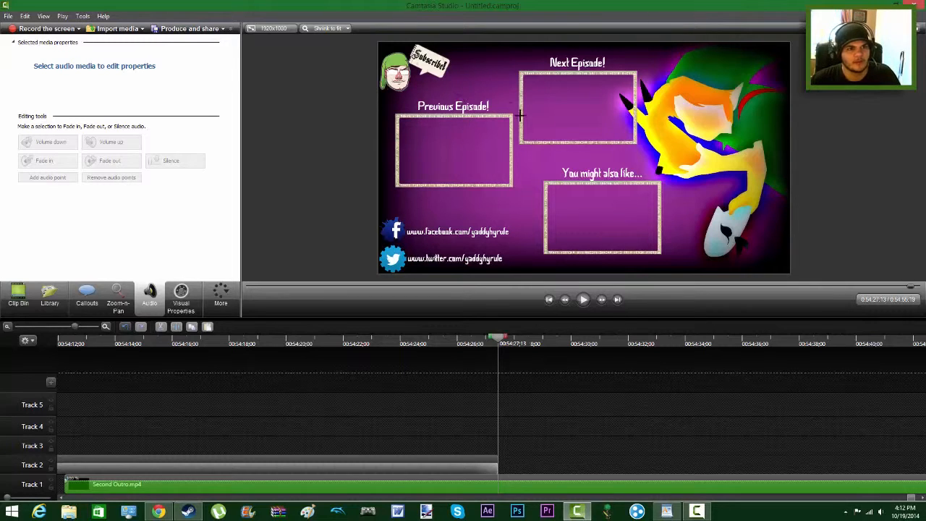
- Import Wind Waker ep 8.mp4 from the Wind Waker ep 8 folder under Videos, Finished Youtube Vids, Wind Waker
left_click(113, 29)
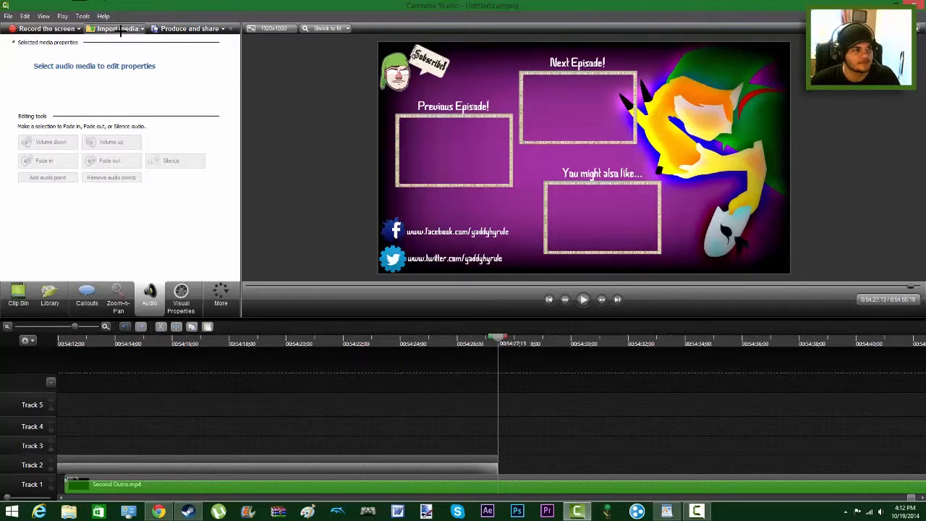
left_click(40, 196)
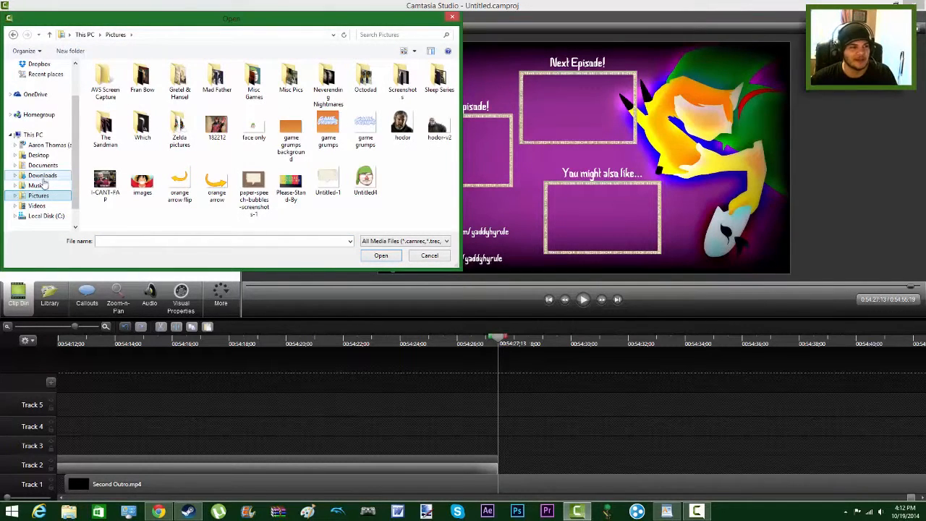
left_click(41, 208)
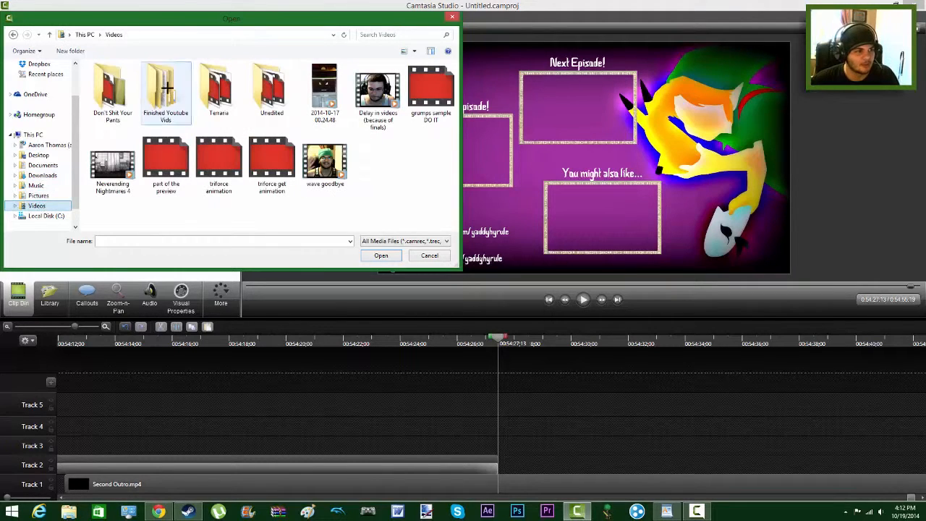
double_click(166, 92)
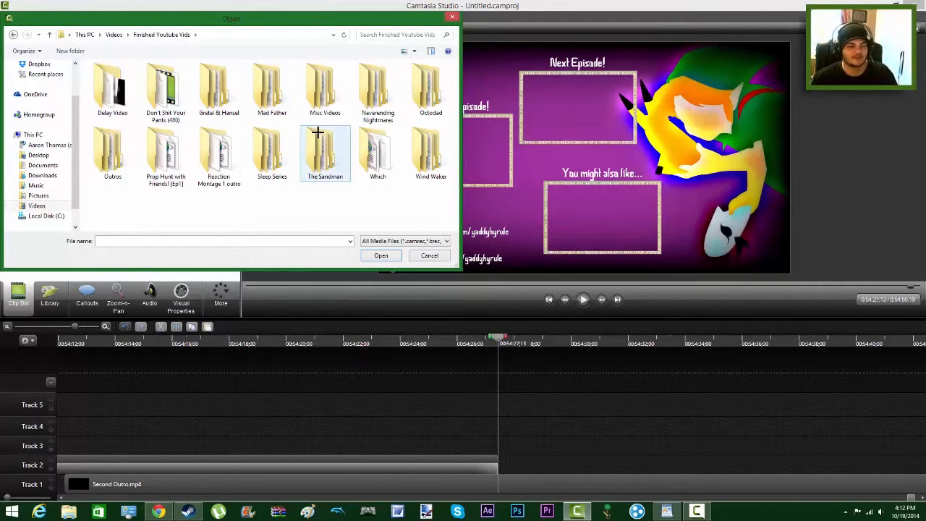
double_click(431, 150)
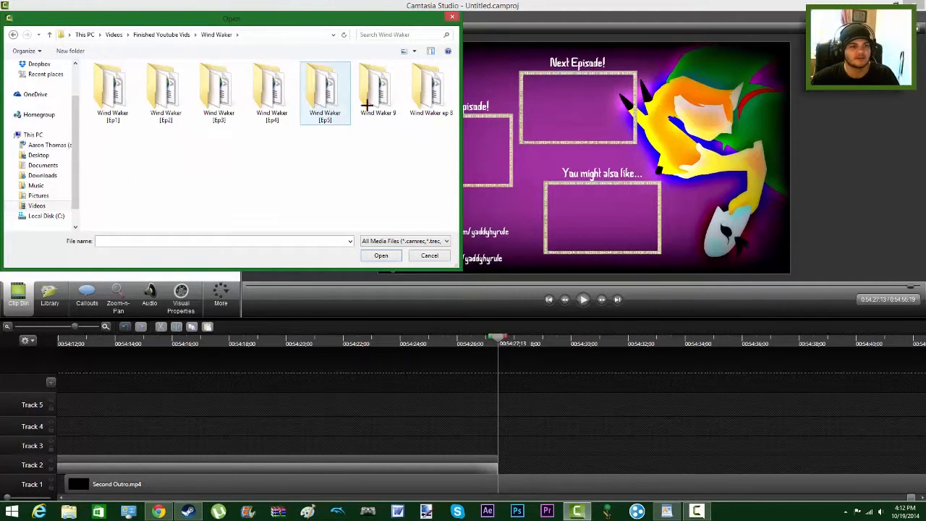
mouse_move(349, 25)
left_mouse_down()
mouse_move(252, 39)
mouse_move(350, 40)
left_mouse_up()
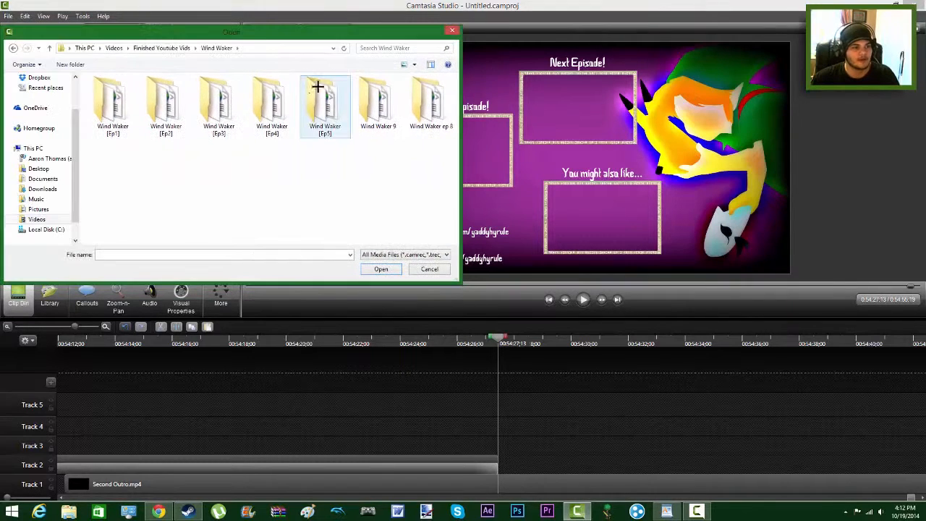
double_click(420, 106)
double_click(225, 112)
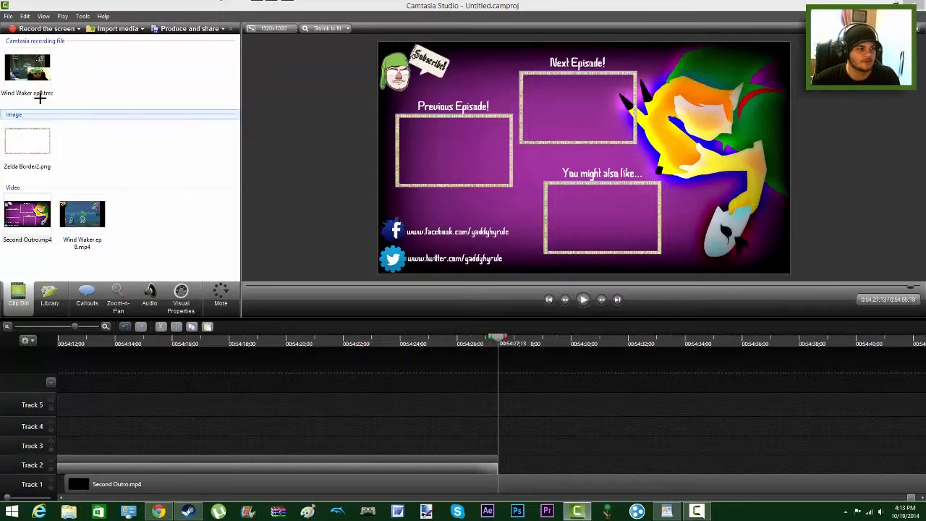
- Place the Wind Waker ep 8.mp4 clip on Track 5, starting at about 0:54:14
left_click(27, 68)
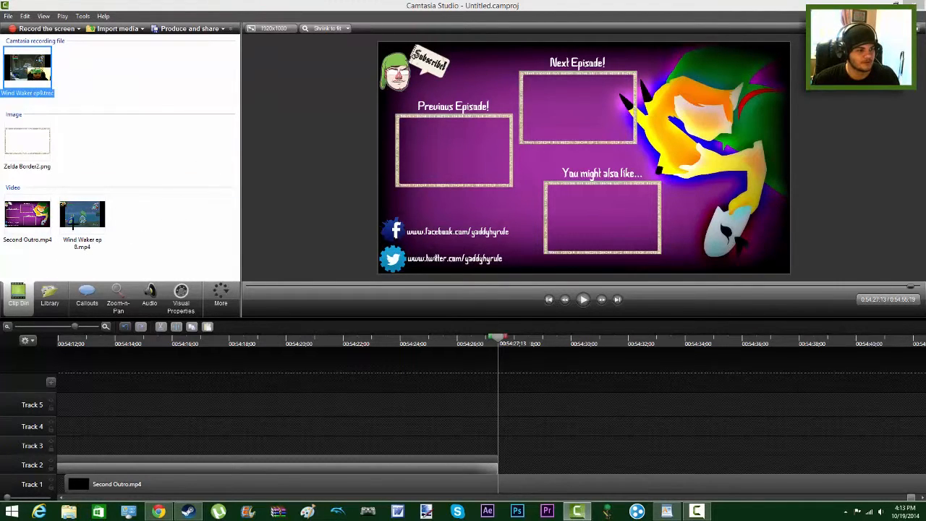
left_click_drag(72, 224, 256, 426)
left_click_drag(121, 402, 121, 403)
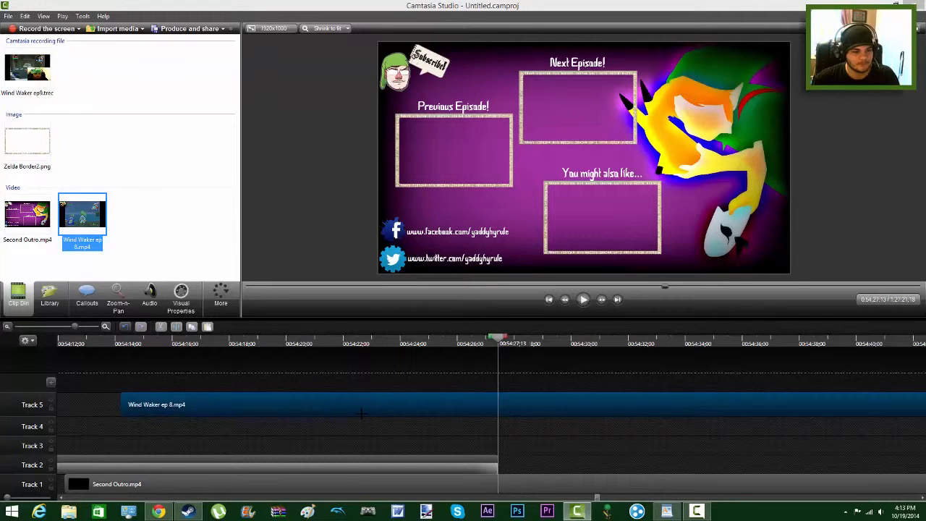
- Slide the Wind Waker ep 8 clip earlier, split it at 0:54:30;26 and delete the part before the split
left_click_drag(499, 338, 596, 339)
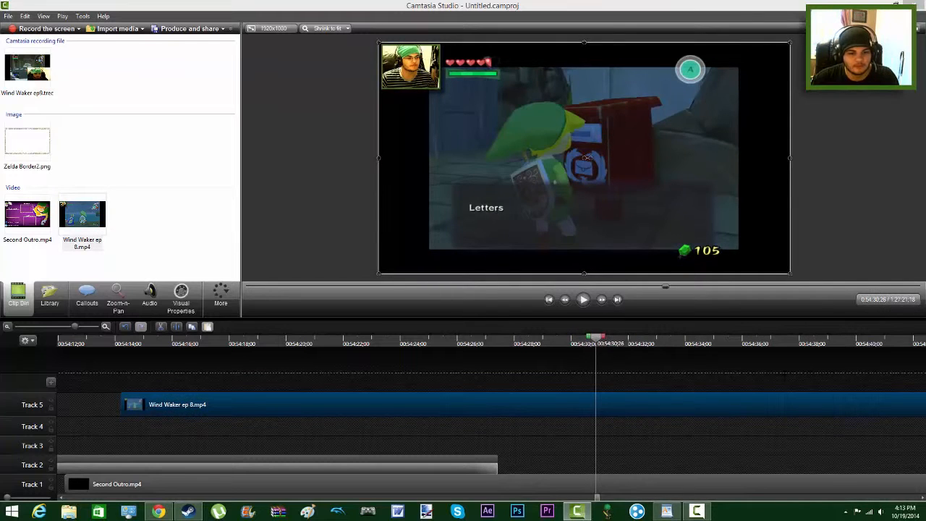
left_click_drag(911, 400, 324, 409)
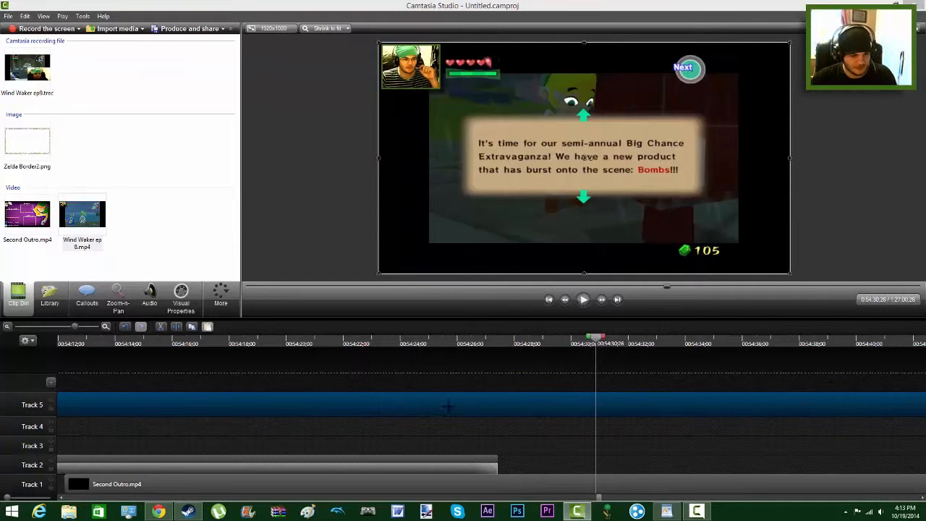
key("s")
left_click(457, 396)
key("Delete")
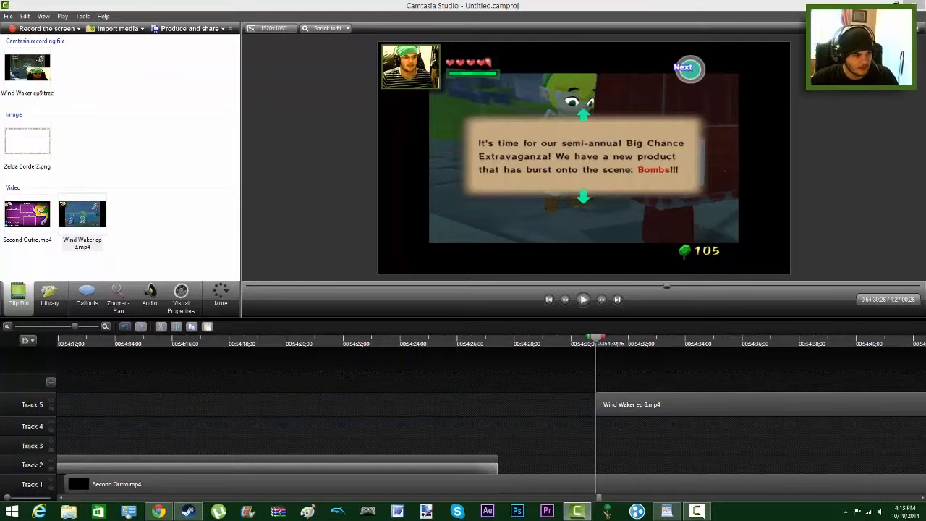
- Move the remaining Wind Waker ep 8 clip to Track 2, directly after the end of the trimmed episode
scroll(521, 409, "down", 5)
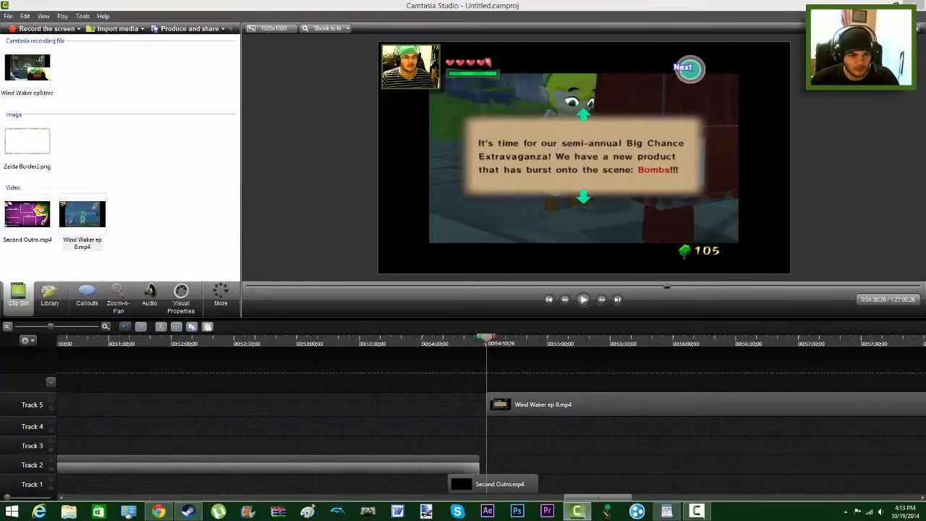
left_click_drag(521, 407, 504, 468)
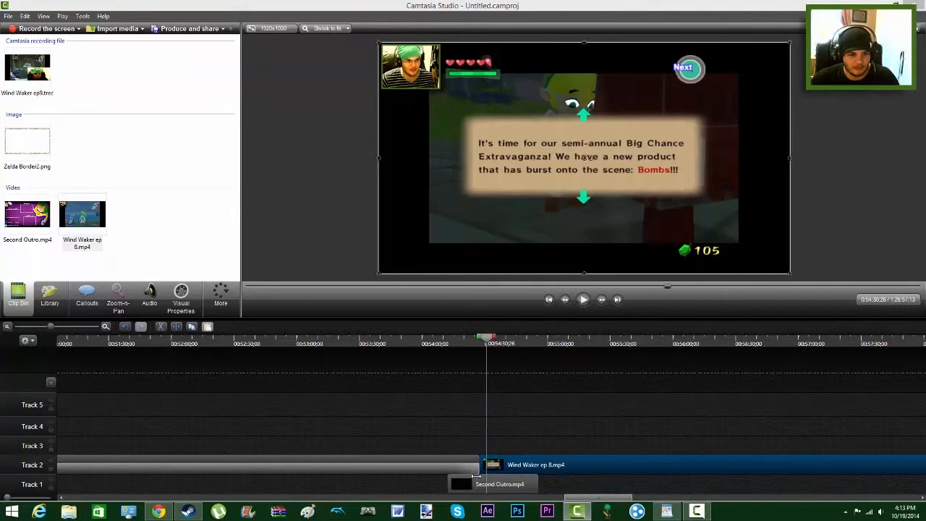
left_click(482, 391)
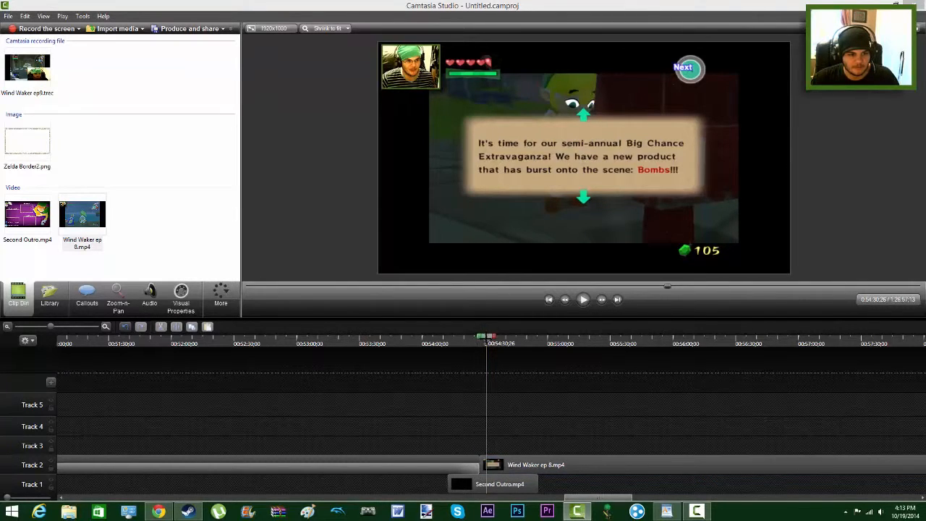
- Split the Wind Waker ep 8 clip at the Second Outro's end, 0:54:55;19, and delete the part after it
left_click_drag(486, 338, 538, 338)
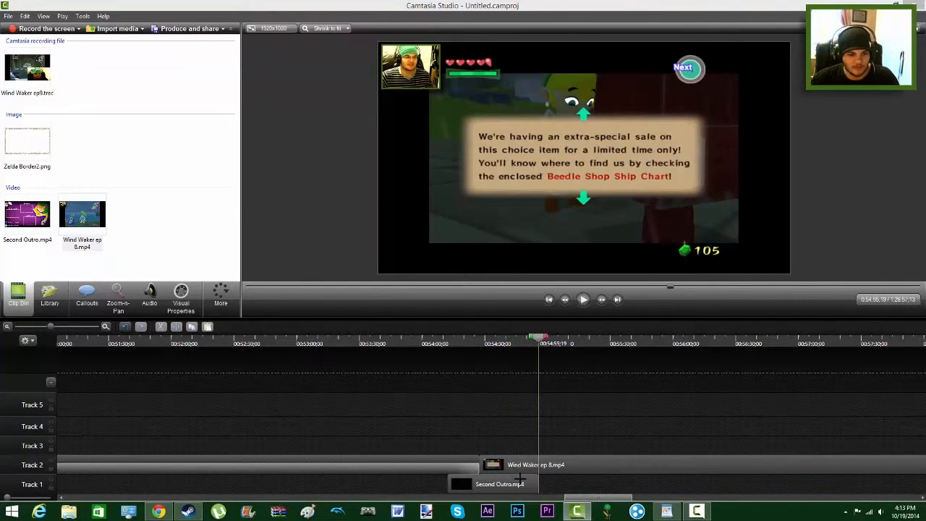
left_click(554, 467)
key("s")
left_click(552, 467)
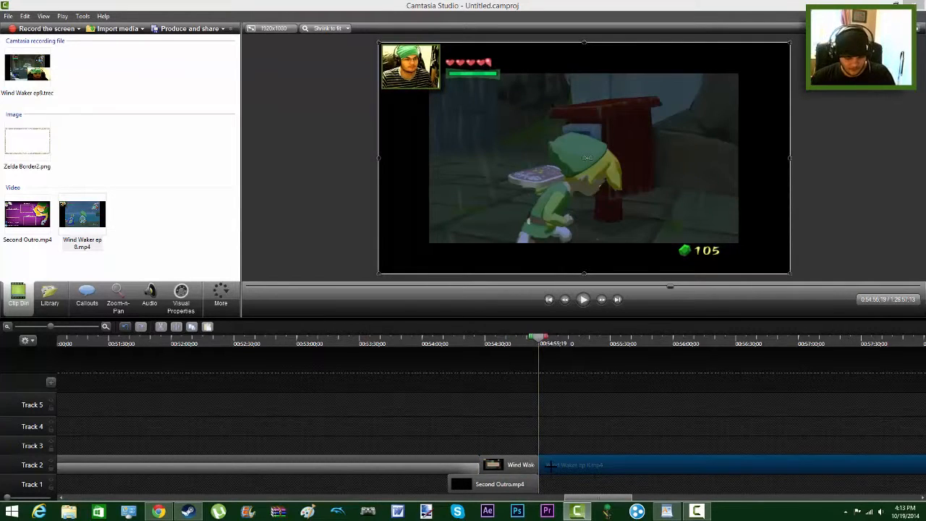
key("Delete")
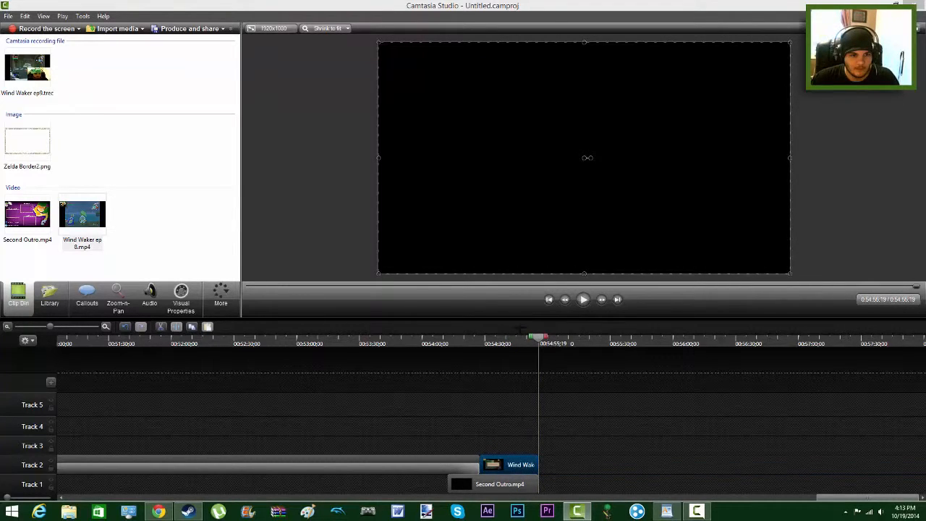
- With the playhead at 0:54:46;27, resize the Wind Waker ep 8 clip to fill the Previous Episode frame
left_click_drag(527, 338, 520, 339)
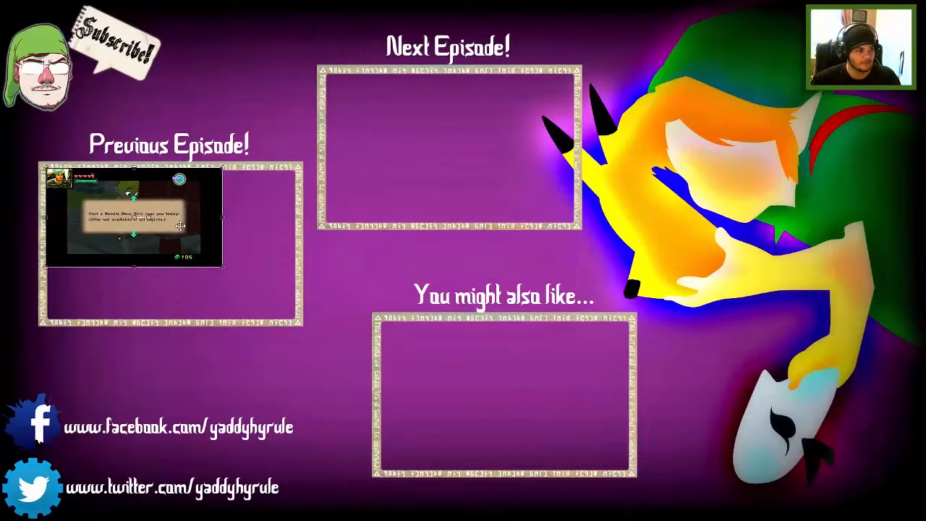
left_click_drag(244, 220, 296, 220)
left_click_drag(171, 270, 171, 321)
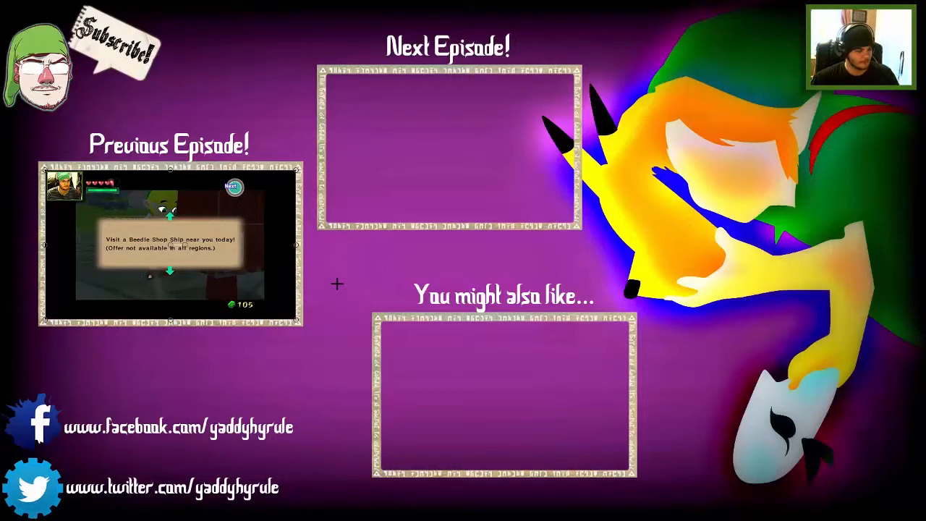
key("Escape")
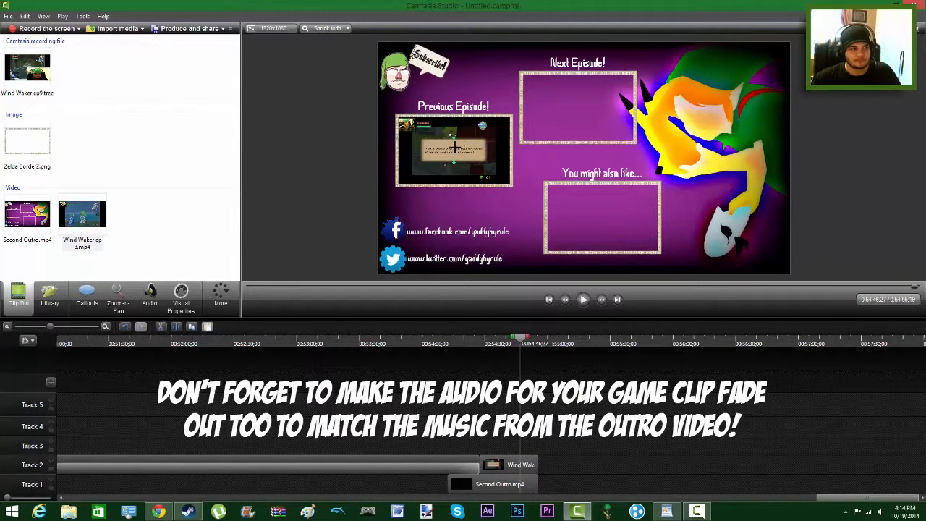
- Open the Share to YouTube upload form and examine its title, description and tags fields without uploading
left_click(194, 29)
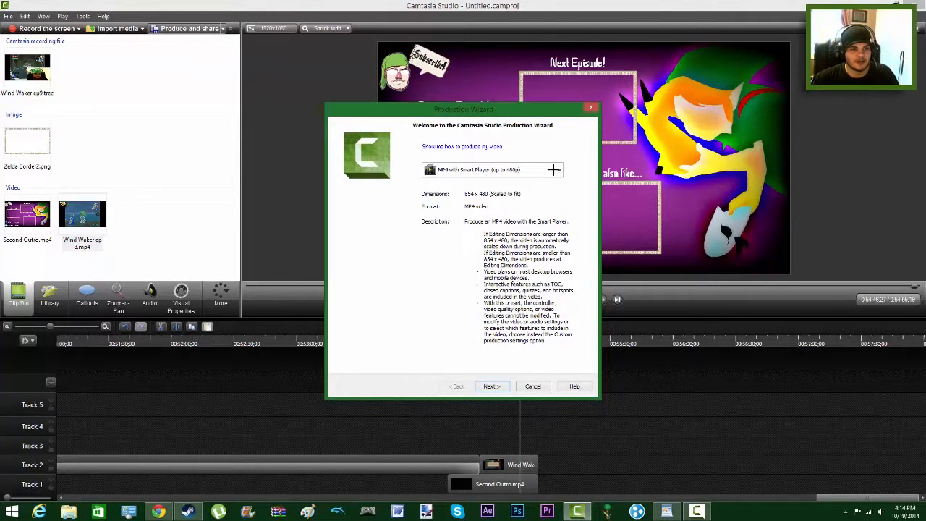
left_click(590, 108)
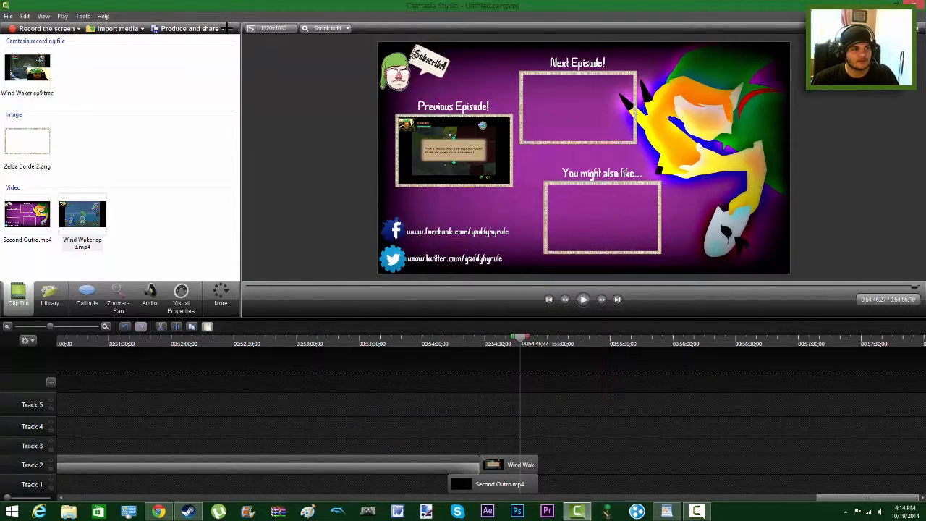
left_click(225, 29)
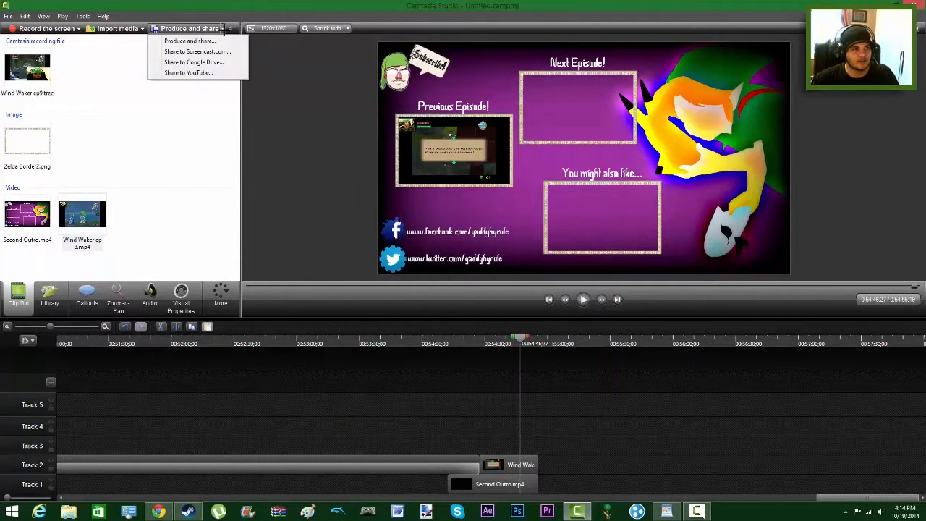
left_click(191, 73)
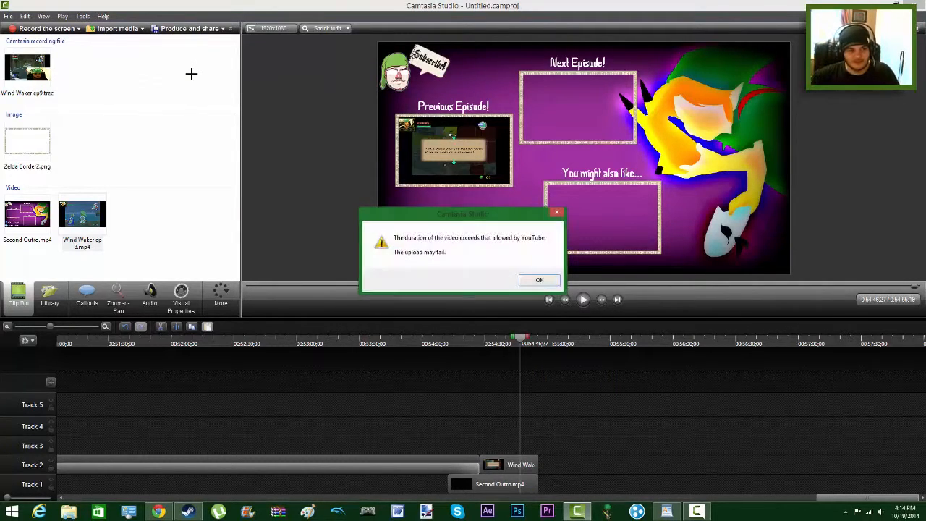
left_click(536, 280)
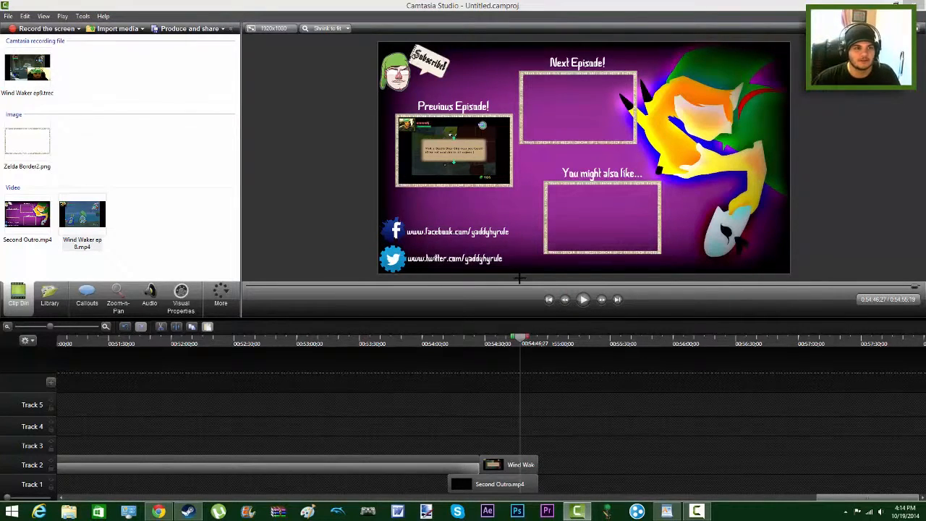
double_click(355, 182)
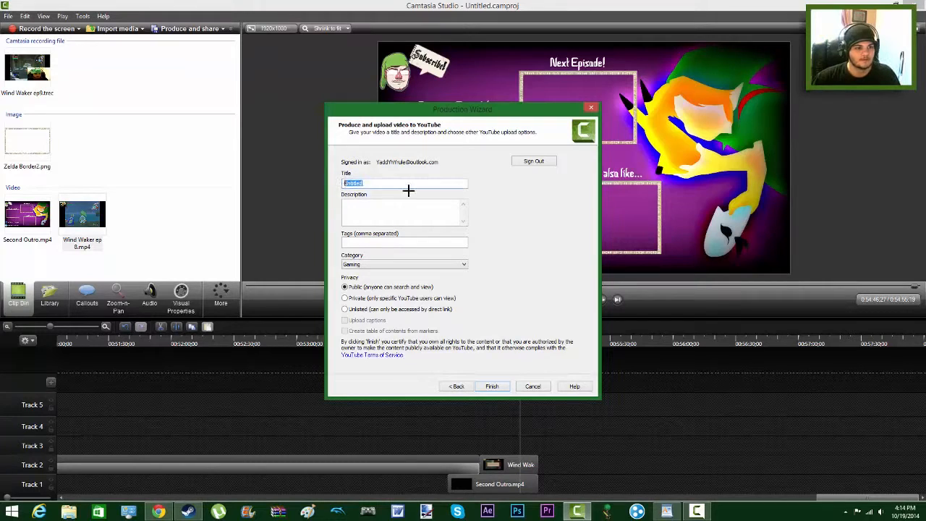
left_click(363, 207)
left_click(372, 241)
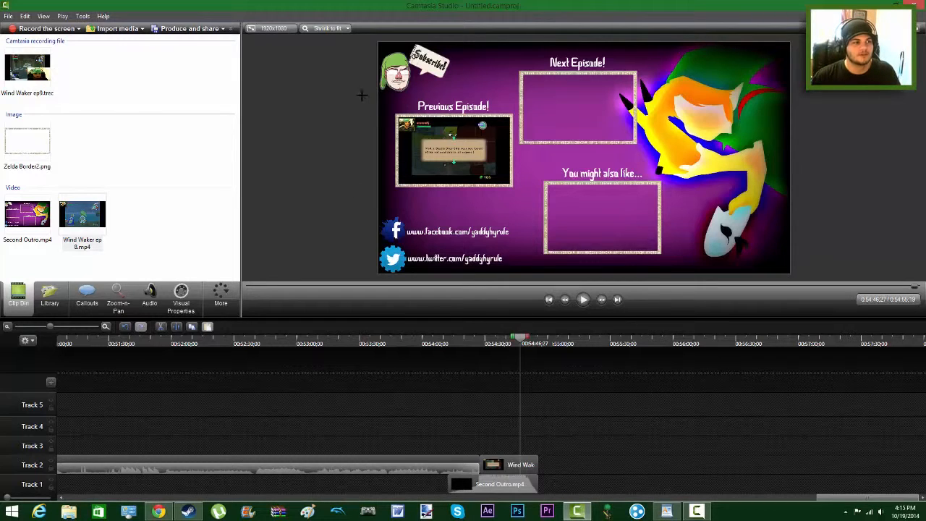
- Choose the MP4 with Smart Player (up to 1080p) preset, view the production name and folder options, and close the wizard without producing
left_click(206, 29)
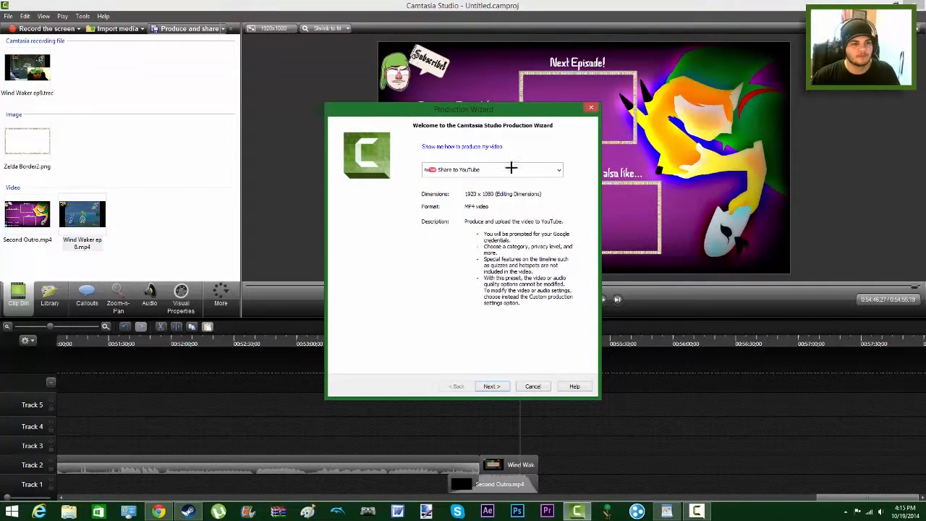
left_click(558, 169)
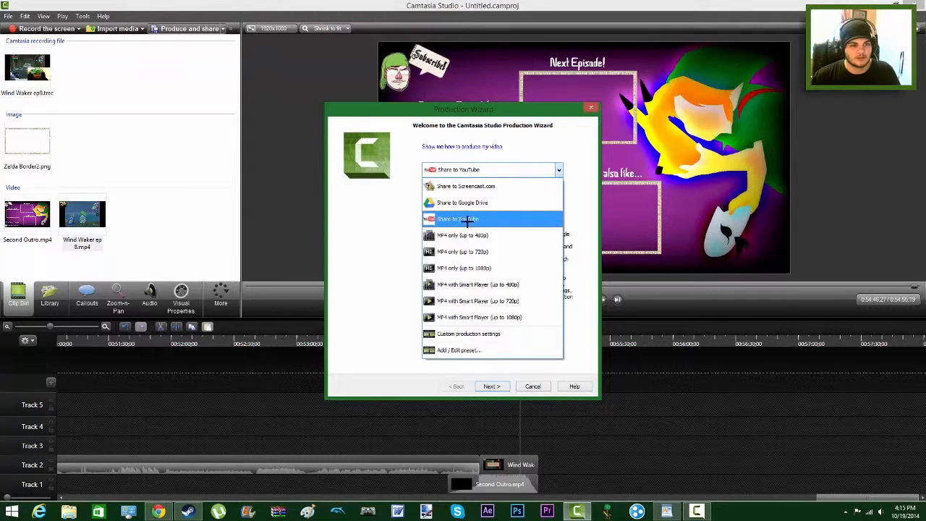
left_click(486, 319)
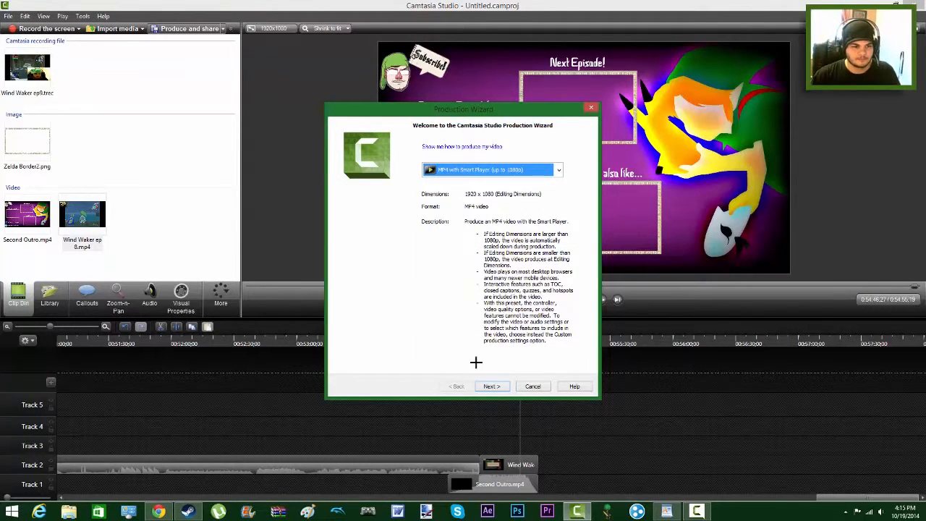
left_click(492, 387)
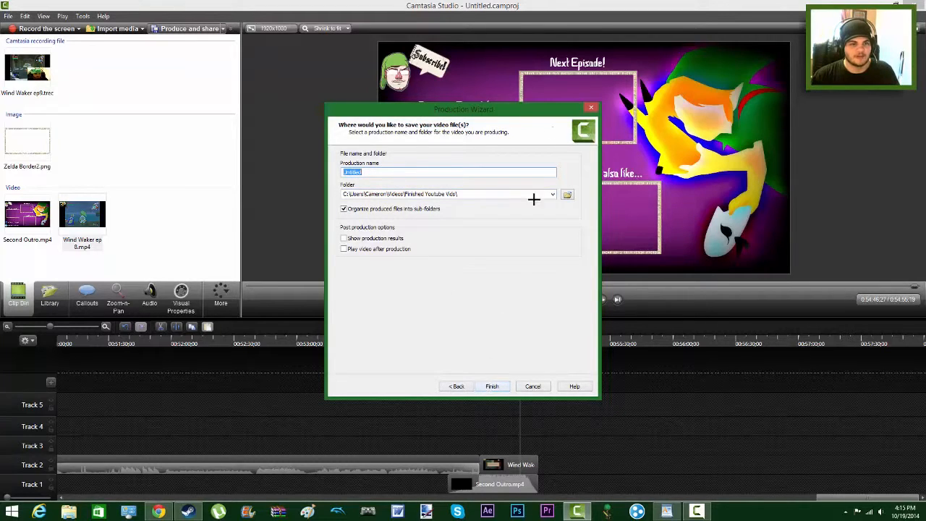
left_click(591, 108)
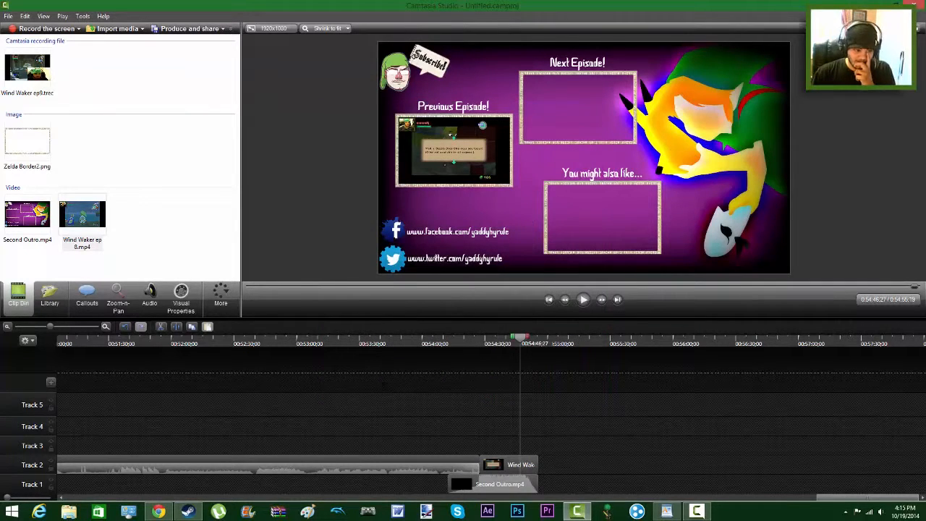